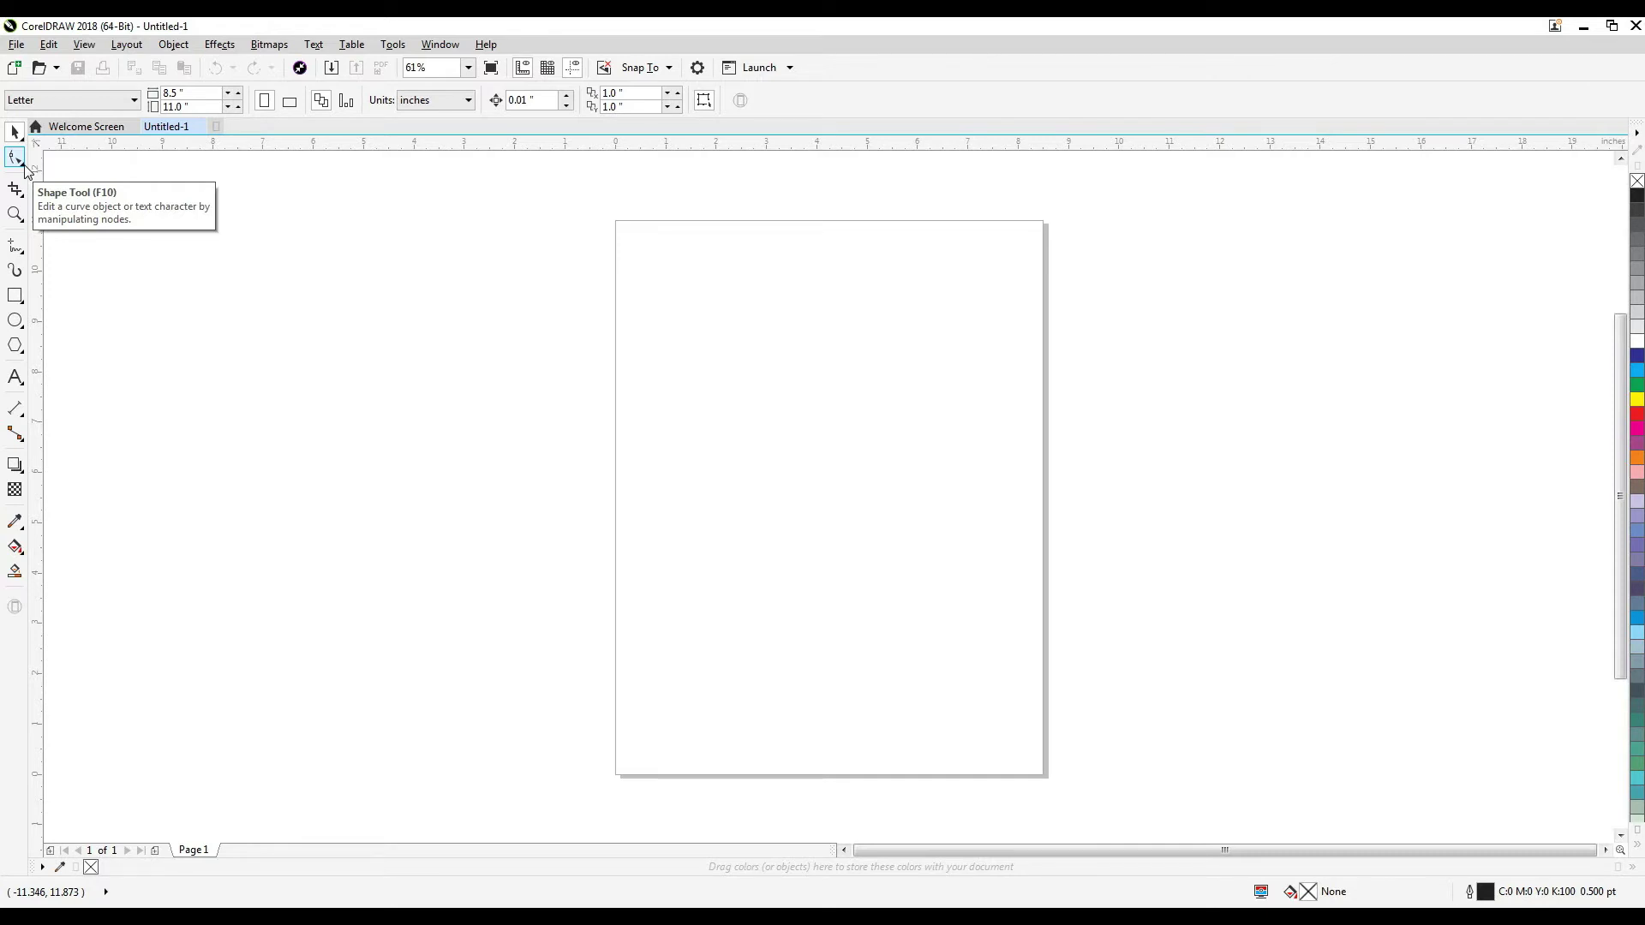
# Draw a square about 3.13 inches wide in the upper-left area of the page.
pyautogui.click(15, 163)
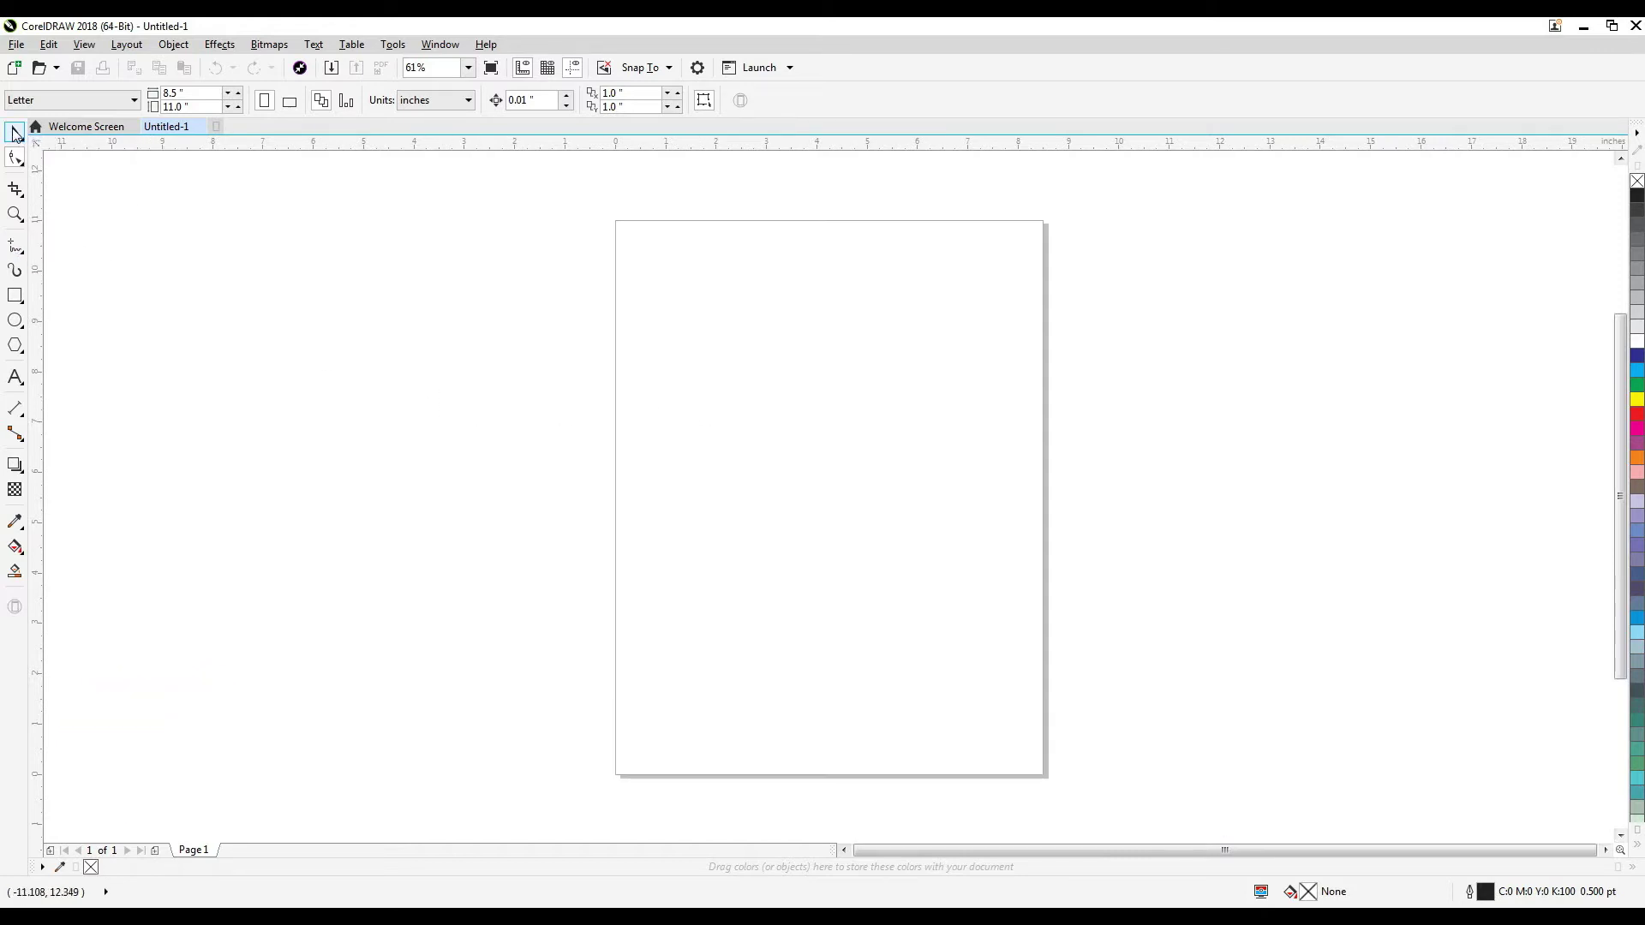
pyautogui.click(15, 295)
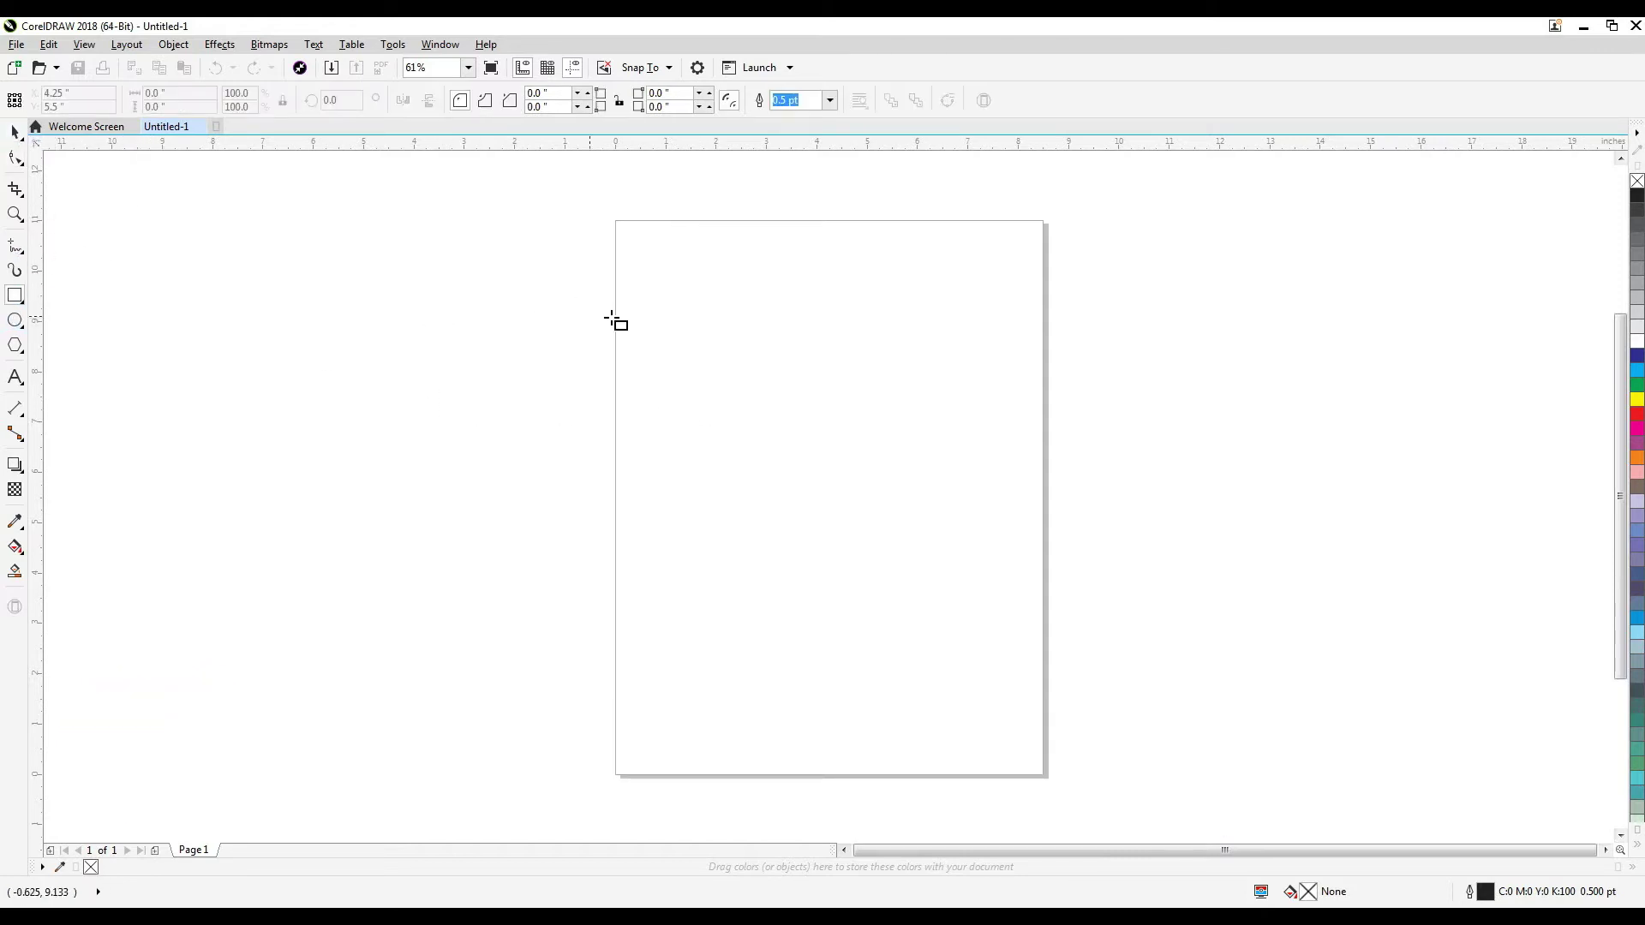
pyautogui.moveTo(650, 263); pyautogui.dragTo(799, 423)
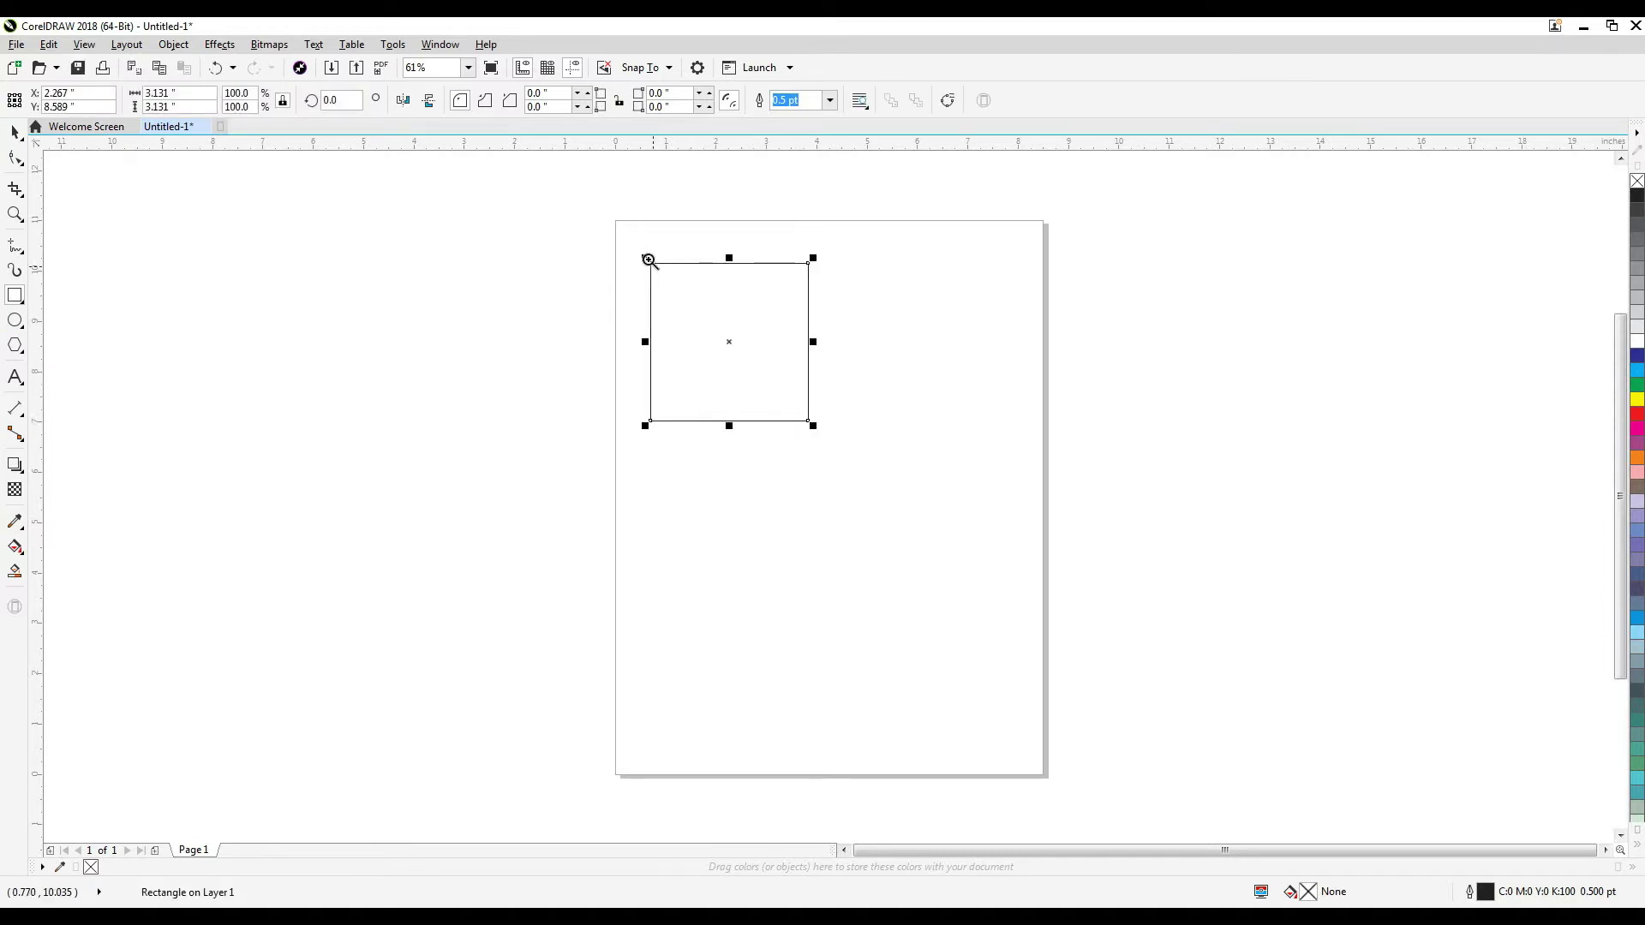
pyautogui.moveTo(667, 412); pyautogui.dragTo(1065, 648)
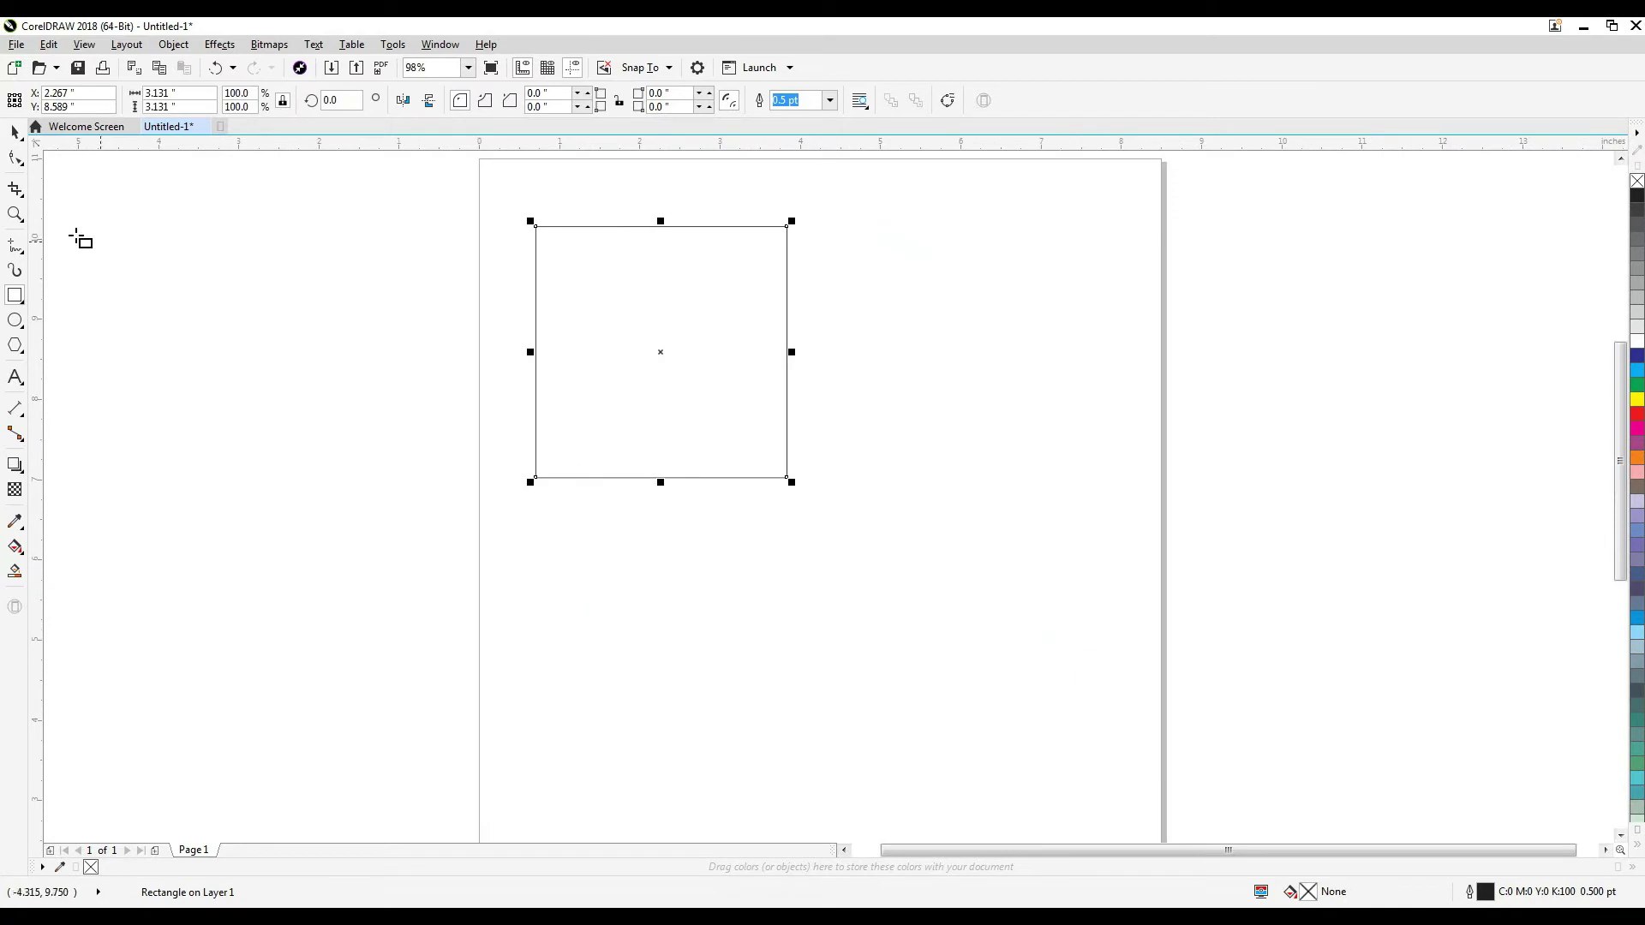
# Round all four corners of the square by about 0.45 inch with the Shape tool and undo it.
pyautogui.click(13, 160)
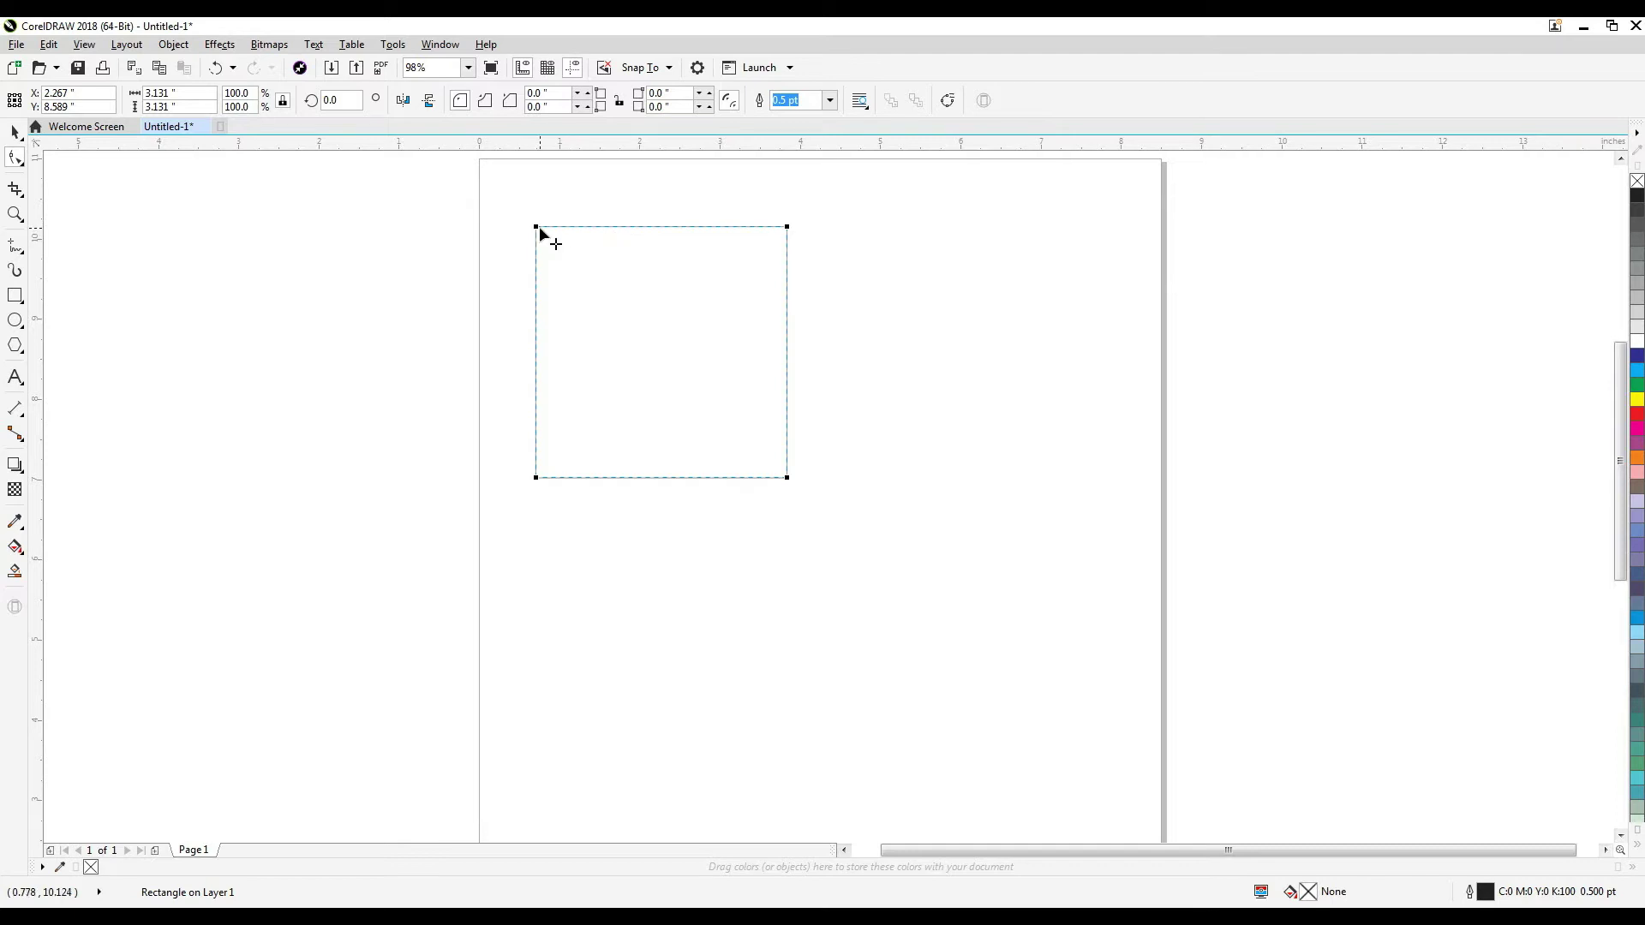
pyautogui.moveTo(540, 230)
pyautogui.mouseDown()
pyautogui.moveTo(606, 318)
pyautogui.moveTo(532, 215)
pyautogui.mouseUp()
pyautogui.moveTo(538, 227)
pyautogui.mouseDown()
pyautogui.moveTo(573, 250)
pyautogui.moveTo(529, 213)
pyautogui.mouseUp()
pyautogui.moveTo(536, 228); pyautogui.dragTo(571, 256)
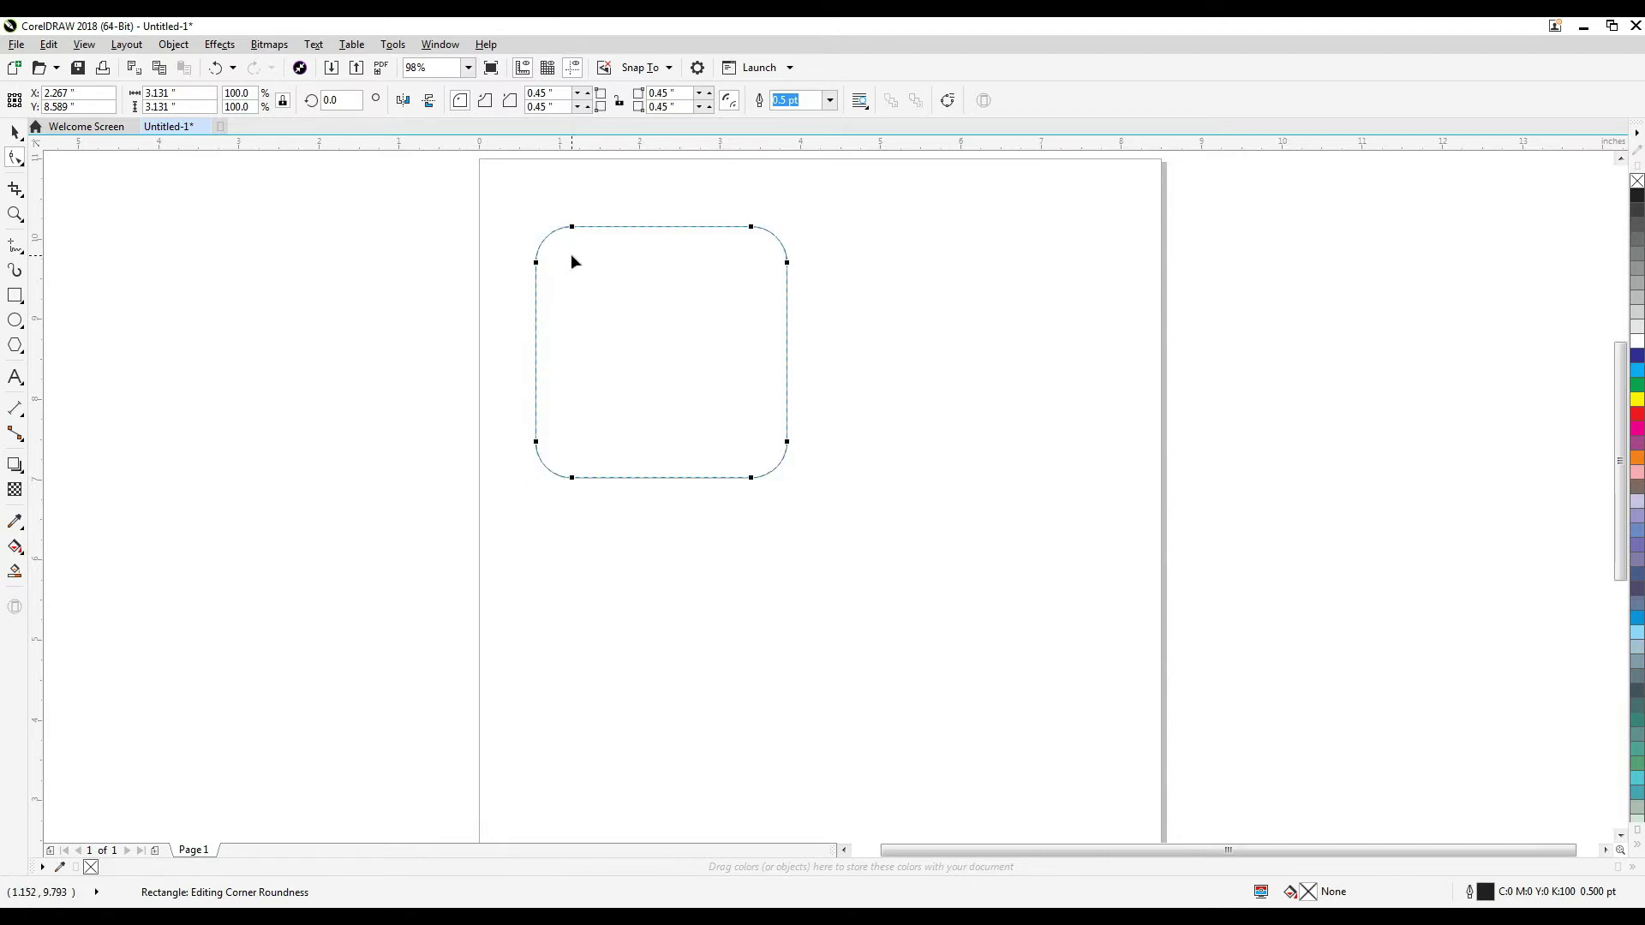
pyautogui.hotkey('ctrl', 'z')
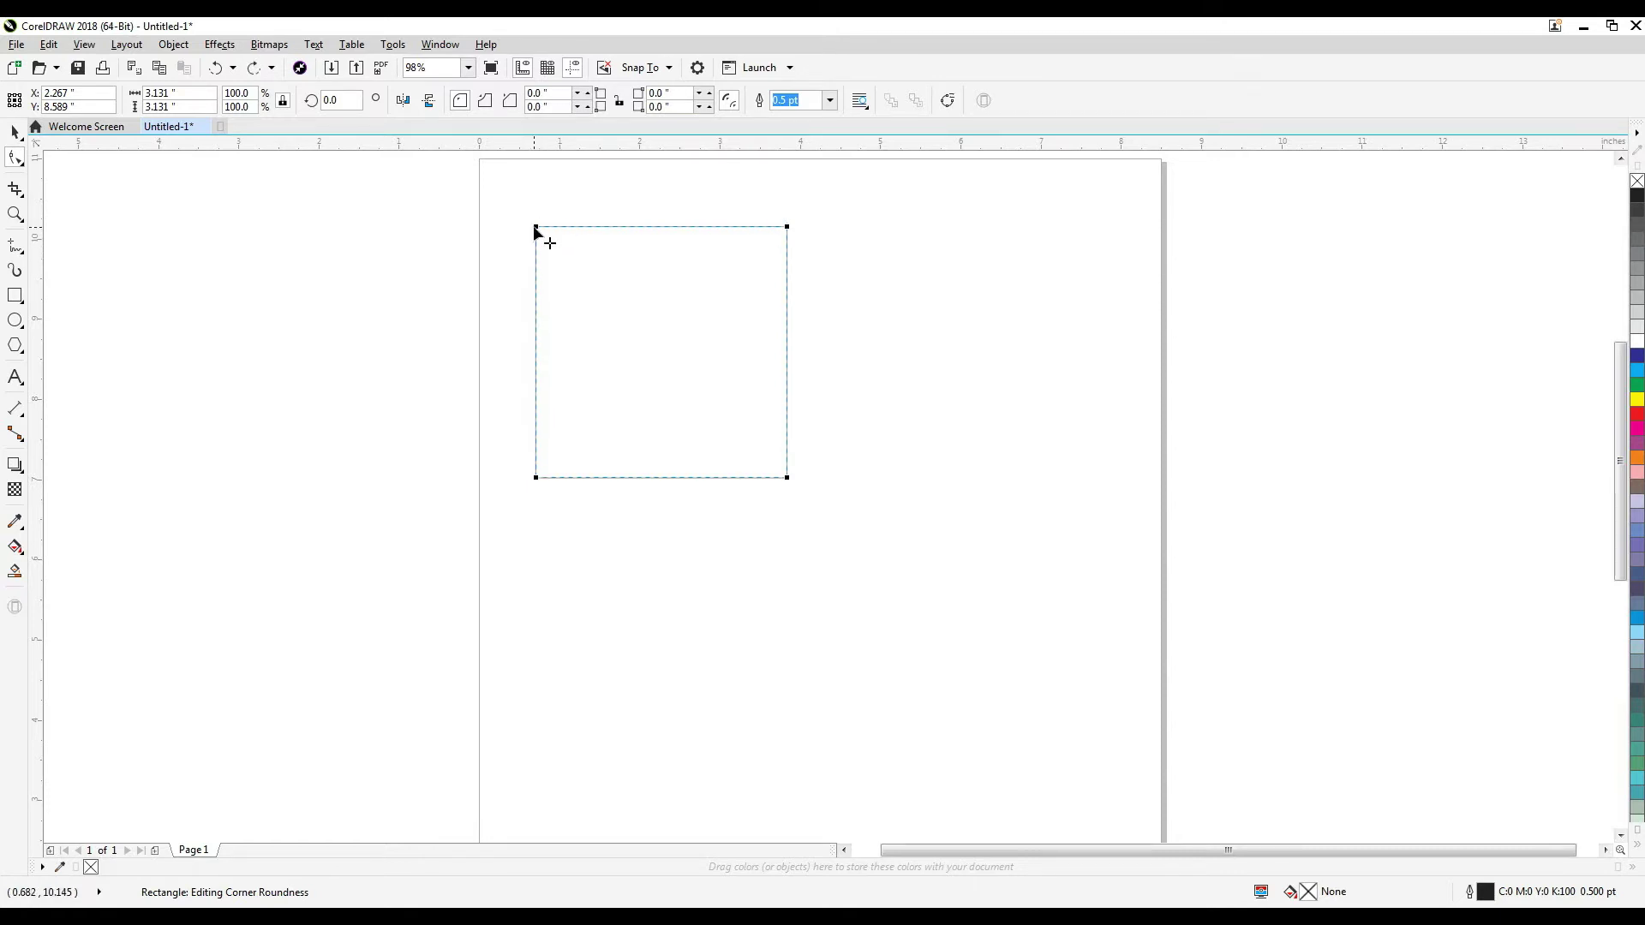
# Round only the square's upper-left and lower-right corners by about 1.566 inches to form a leaf shape.
pyautogui.moveTo(540, 227); pyautogui.dragTo(545, 236)
pyautogui.hotkey('ctrl', 'z')
pyautogui.moveTo(537, 228); pyautogui.dragTo(638, 374)
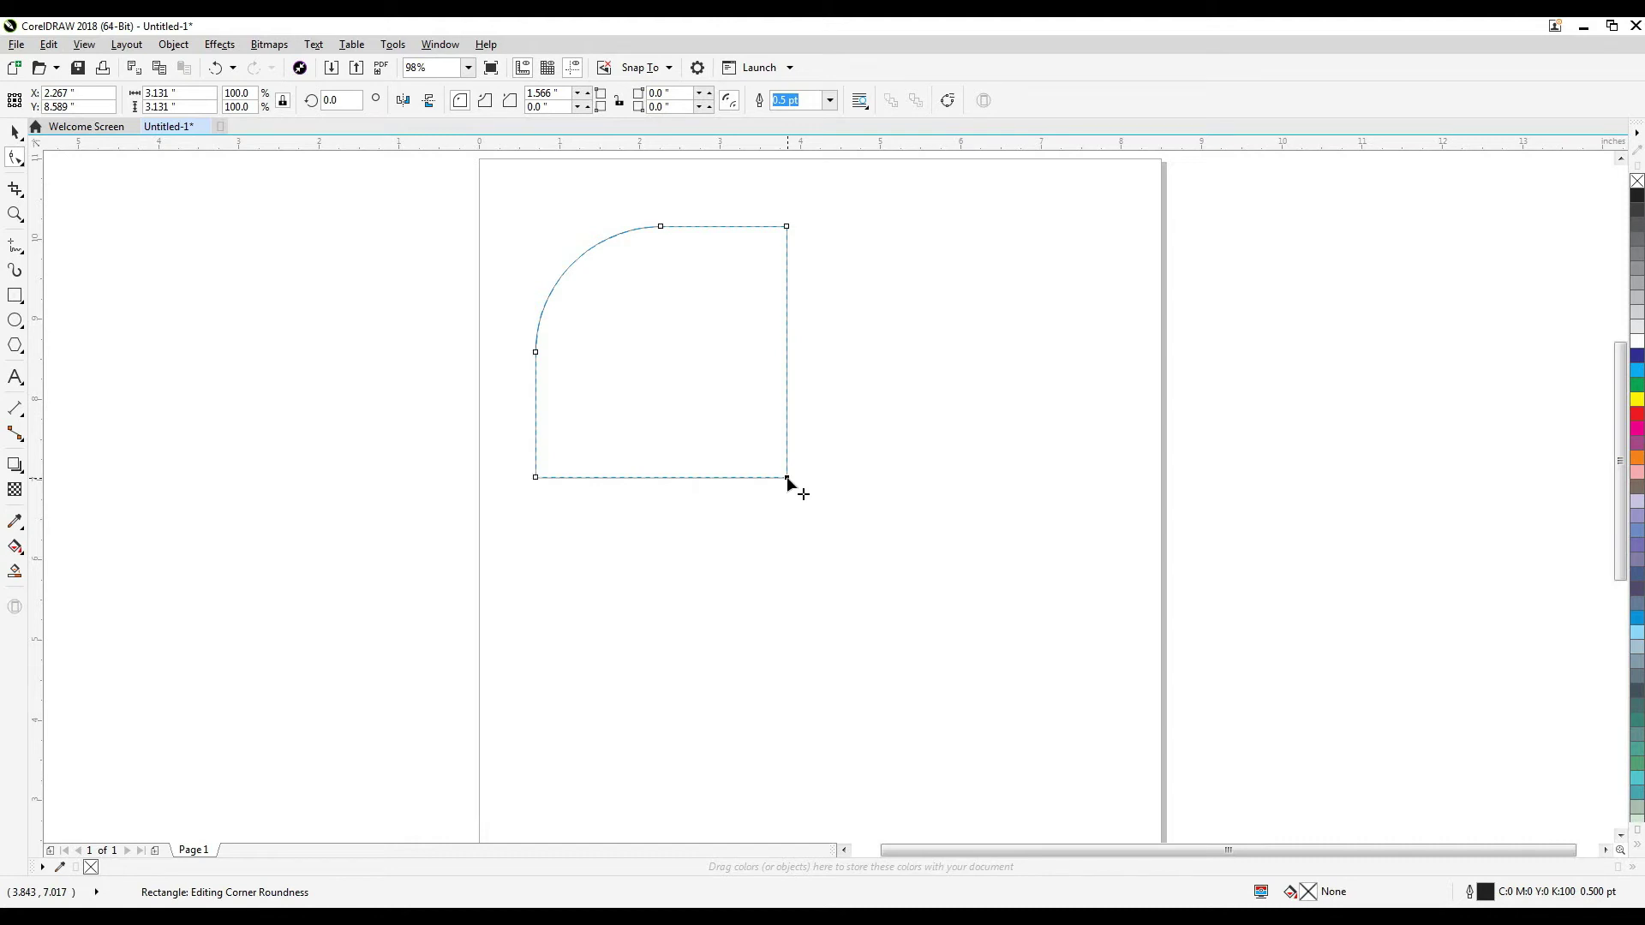
pyautogui.moveTo(788, 481); pyautogui.dragTo(626, 324)
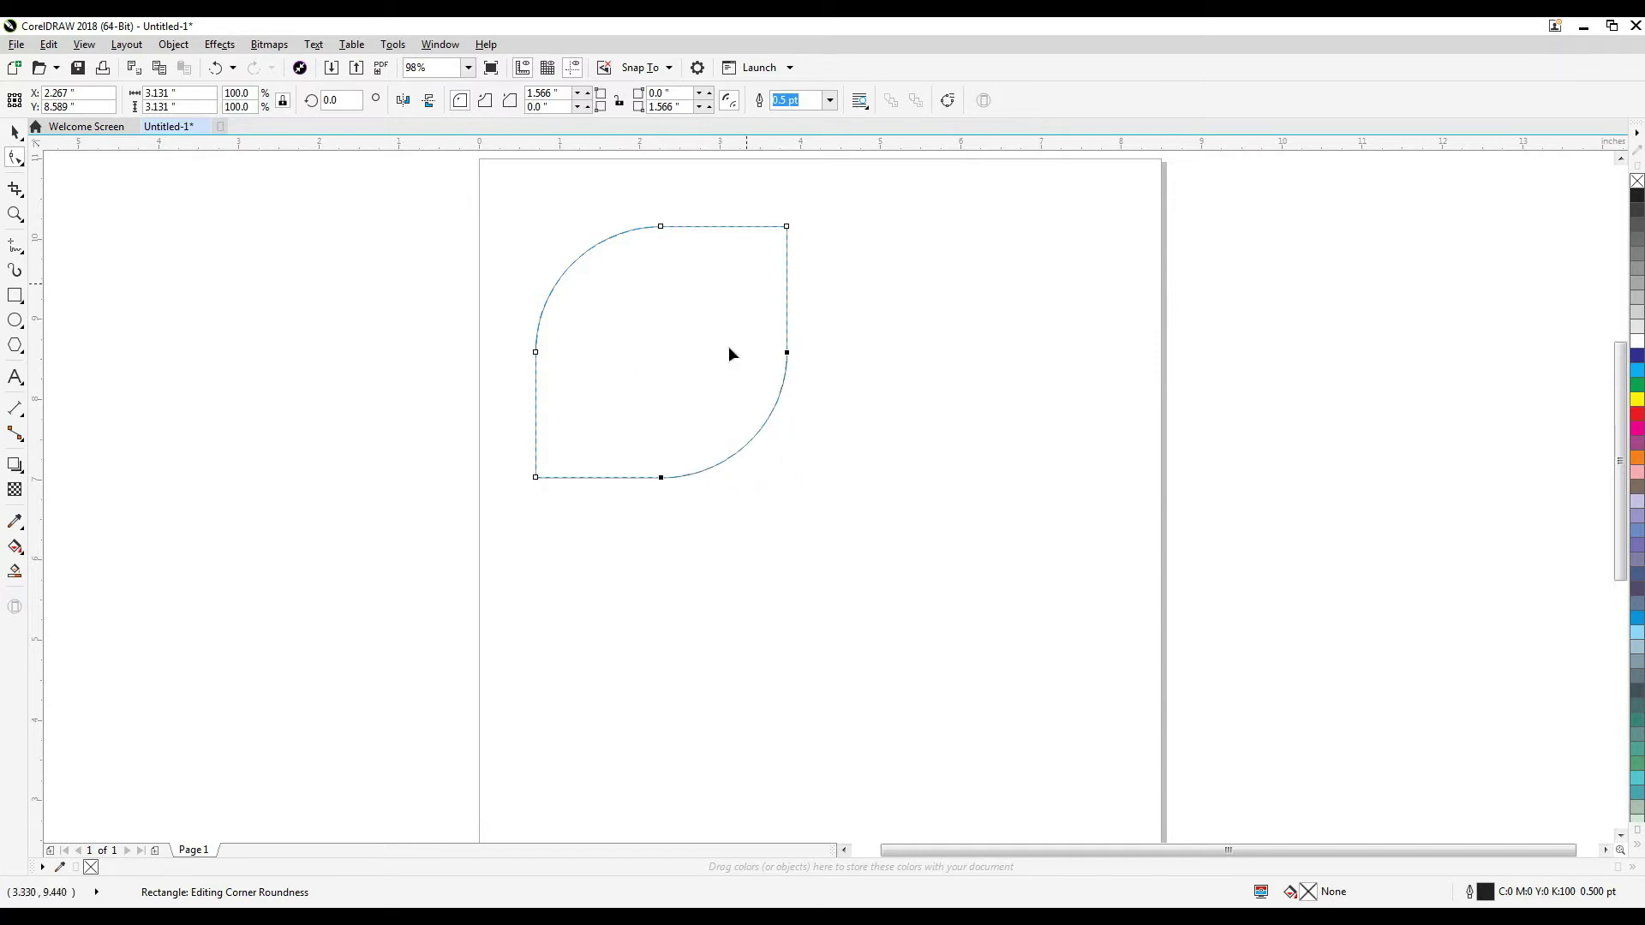
# Make a horizontally mirrored copy of the leaf shape, and mirror-copy the pair downward to form a four-petal pattern.
pyautogui.click(15, 133)
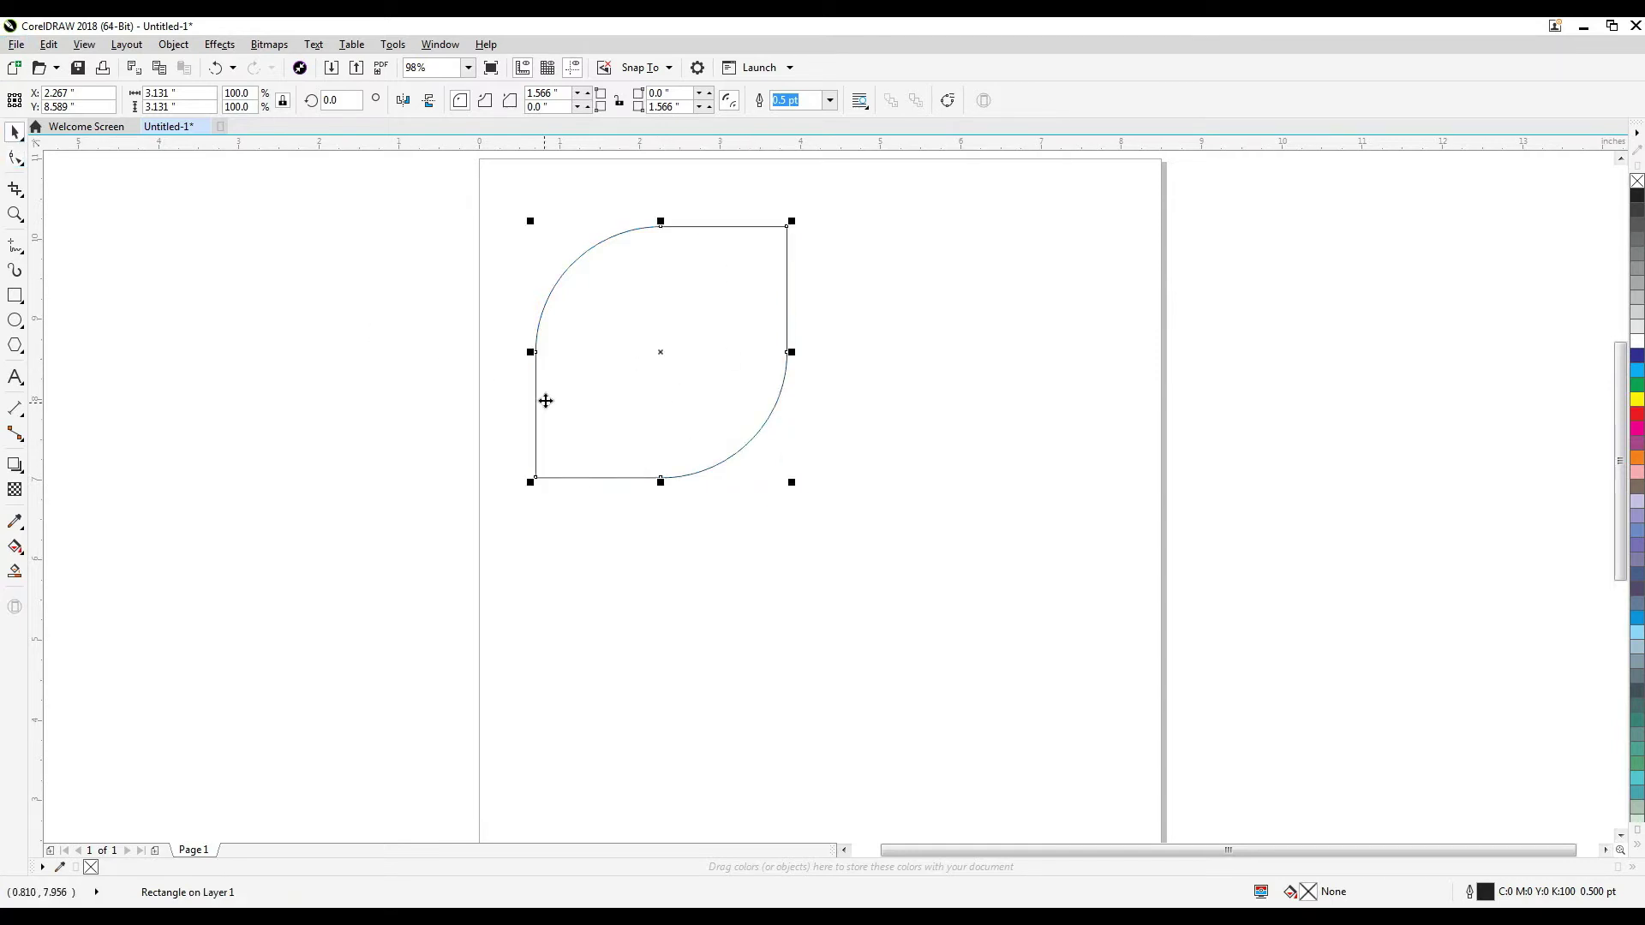
pyautogui.click(532, 366)
pyautogui.moveTo(765, 448); pyautogui.dragTo(878, 482)
pyautogui.moveTo(808, 356); pyautogui.dragTo(848, 373)
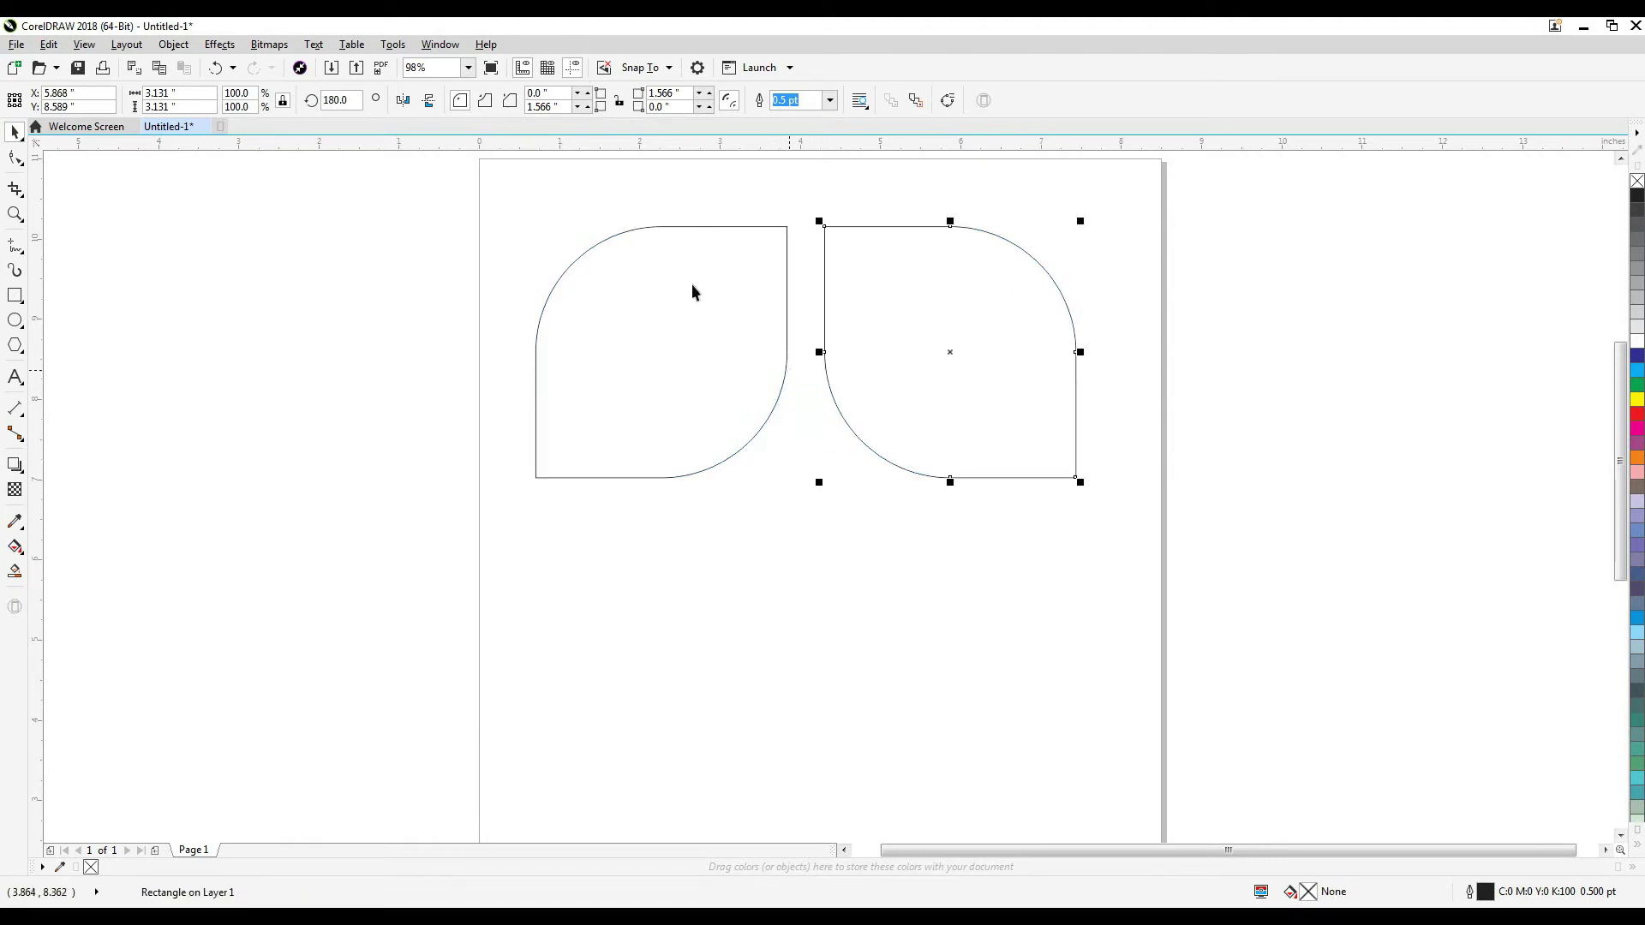
pyautogui.hotkey('ctrl', 'a')
pyautogui.moveTo(805, 221); pyautogui.dragTo(861, 638)
pyautogui.click(1189, 643)
pyautogui.scroll(-5, 1149, 608)
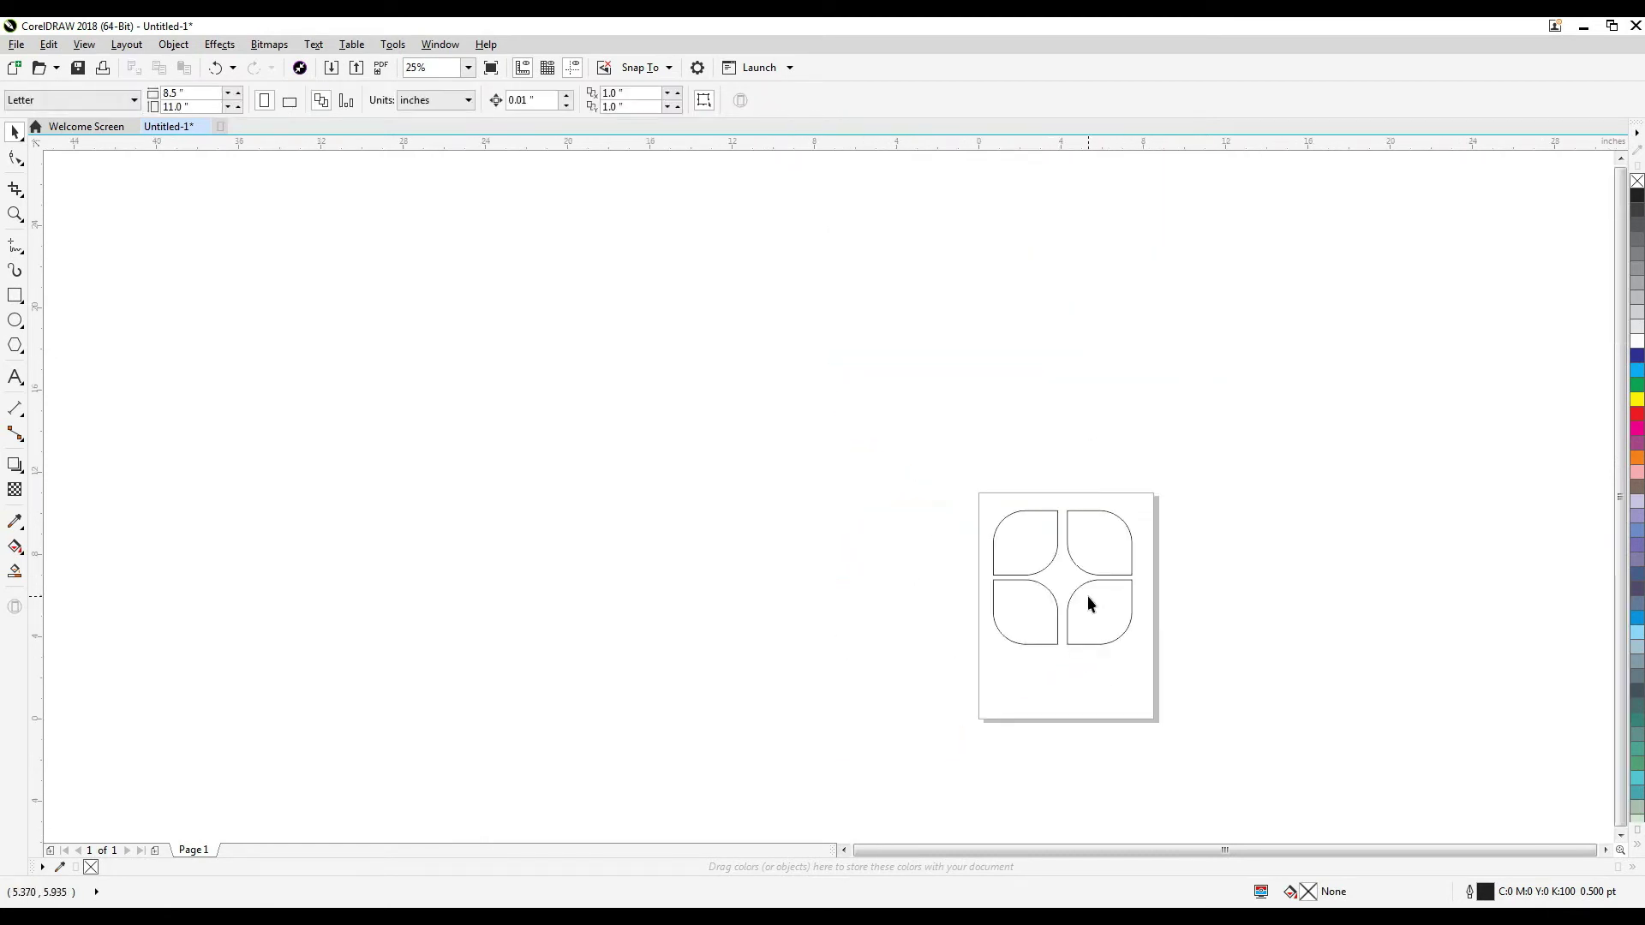
pyautogui.press('z')
pyautogui.moveTo(957, 473); pyautogui.dragTo(1171, 713)
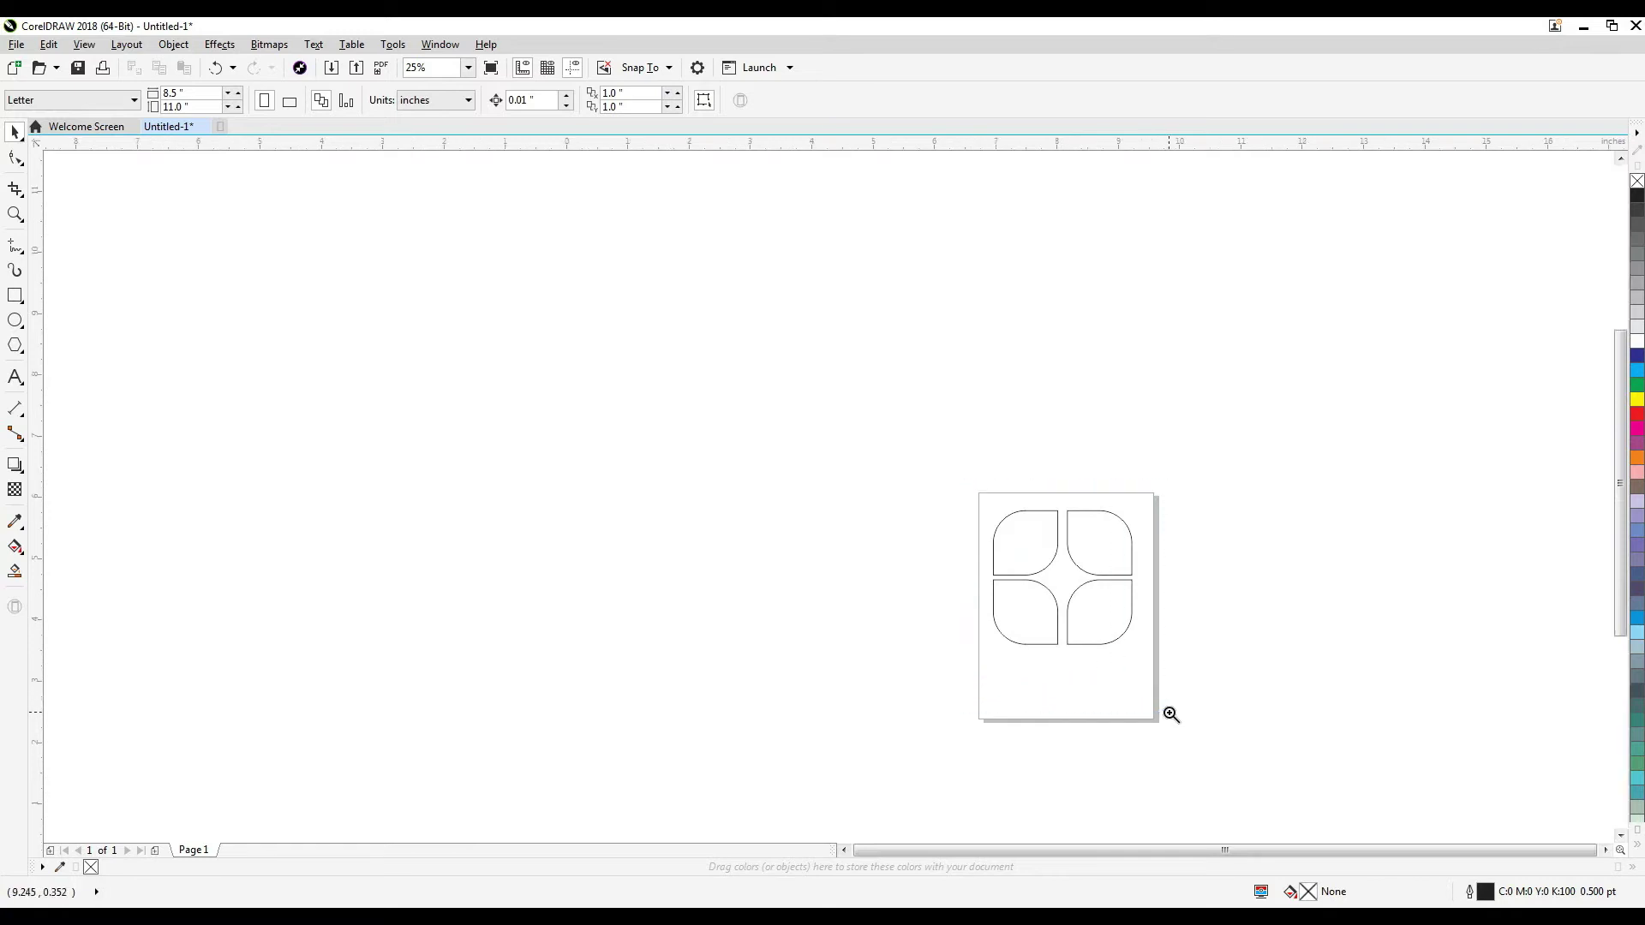
# Undo the mirrored copies and the corner rounding back to the plain square.
pyautogui.hotkey('ctrl', 'z')
pyautogui.hotkey('ctrl', 'z')
pyautogui.hotkey('ctrl', 'z')
pyautogui.hotkey('ctrl', 'z')
pyautogui.hotkey('ctrl', 'z')
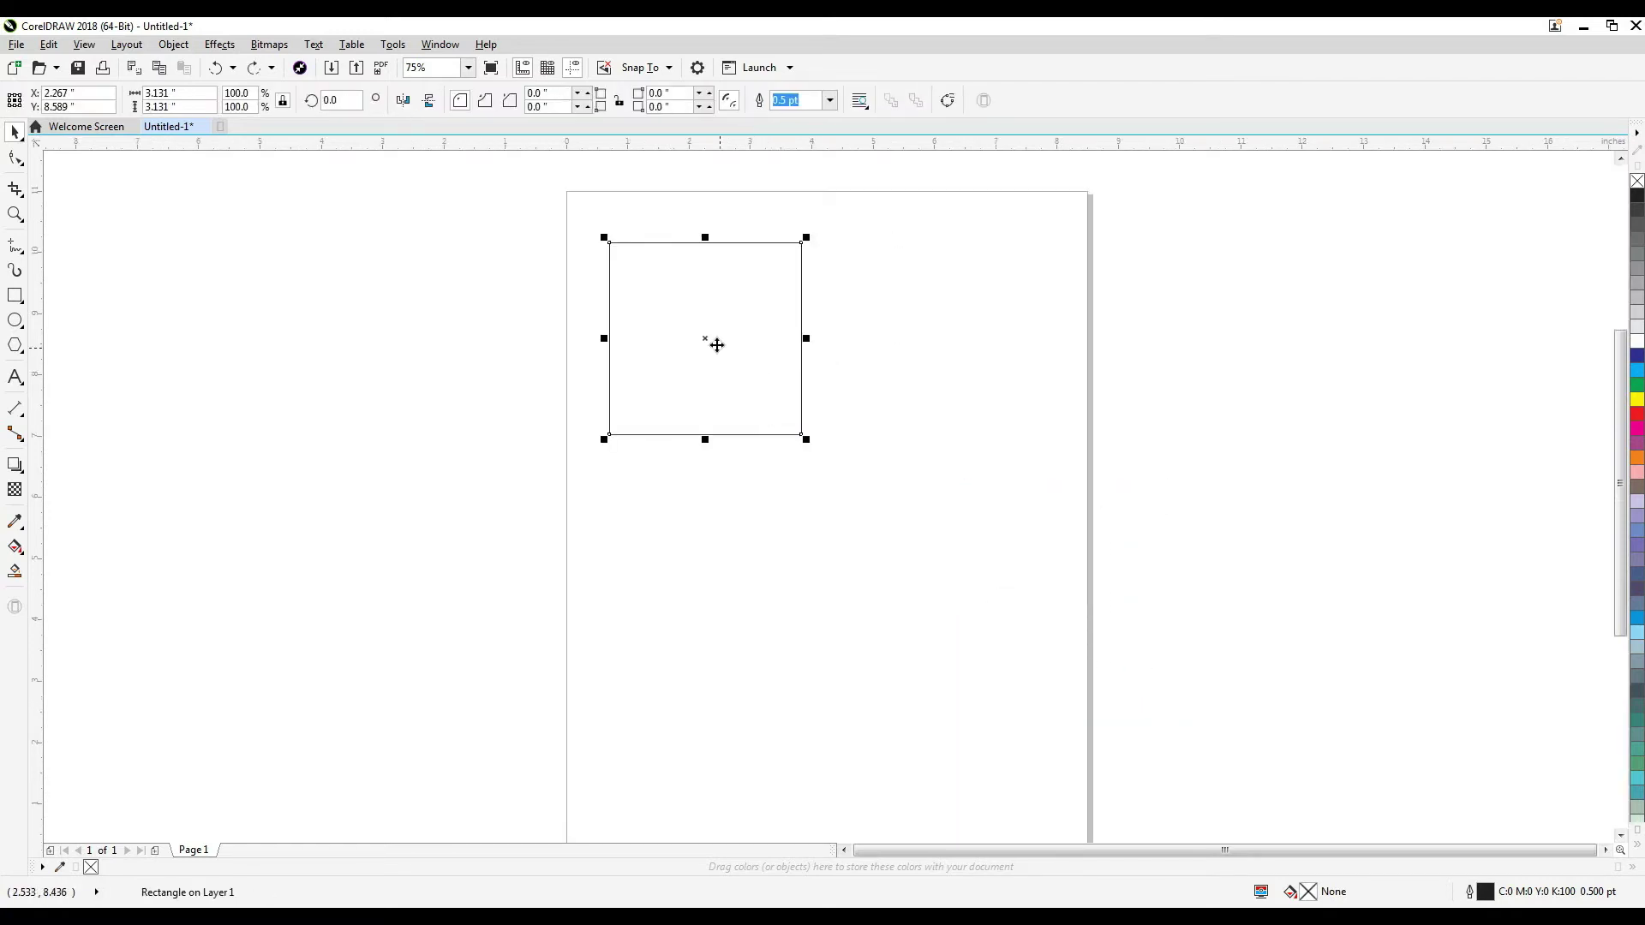
# Move the square's center to about X 2.505 inches, Y 8.129 inches and convert the square to curves.
pyautogui.moveTo(709, 343); pyautogui.dragTo(724, 371)
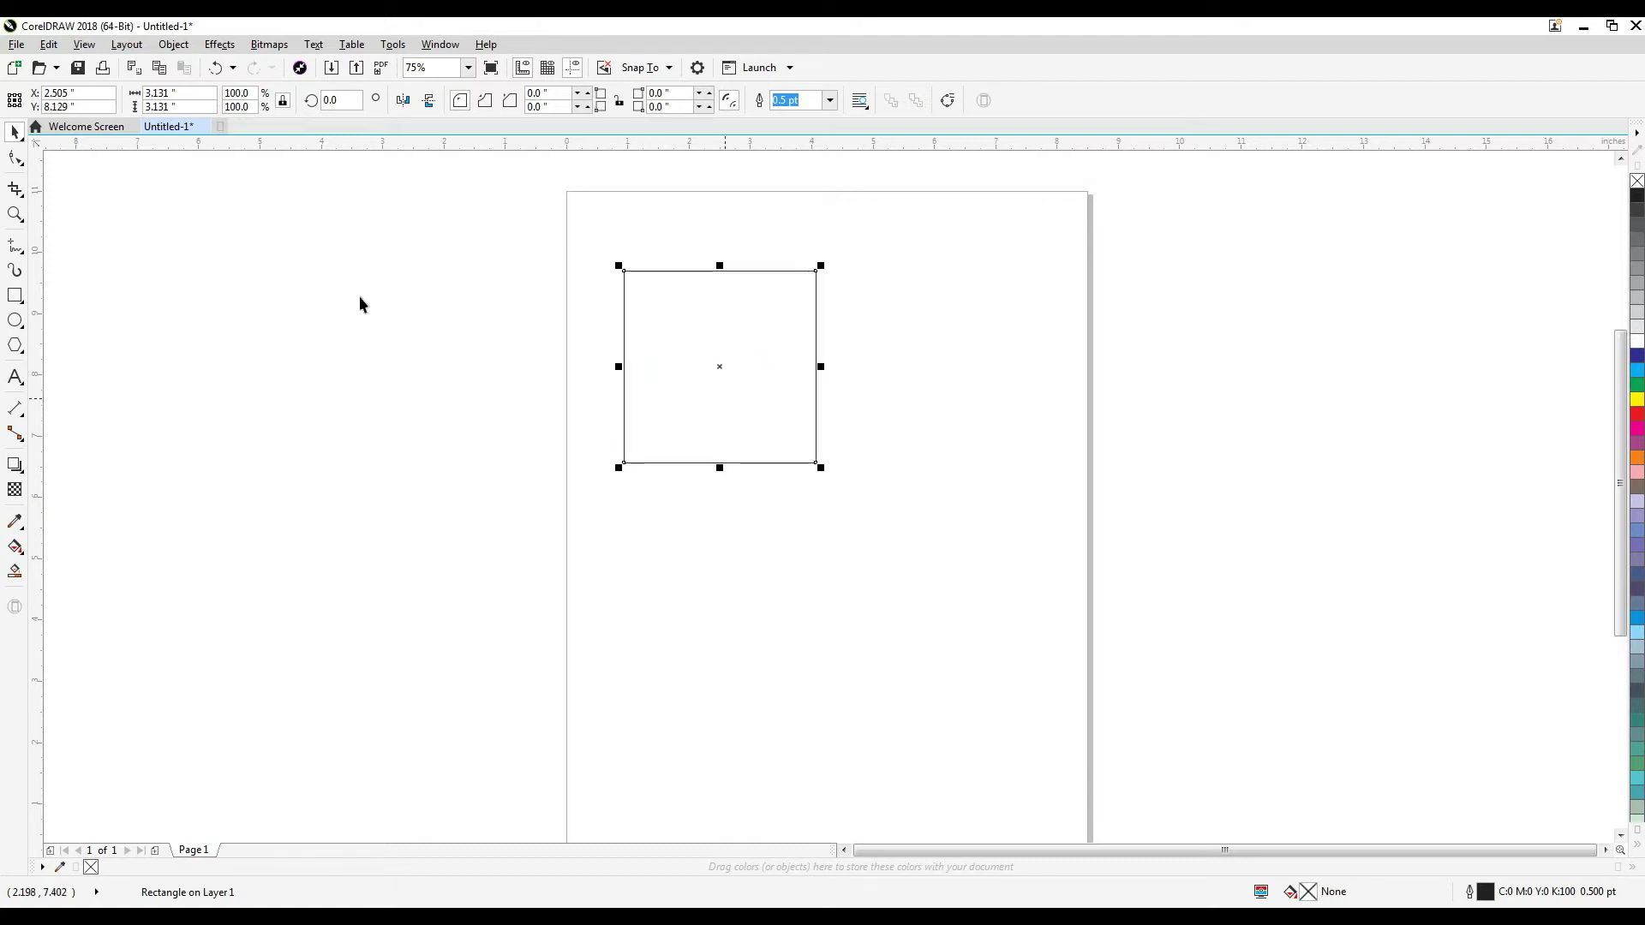
pyautogui.click(15, 157)
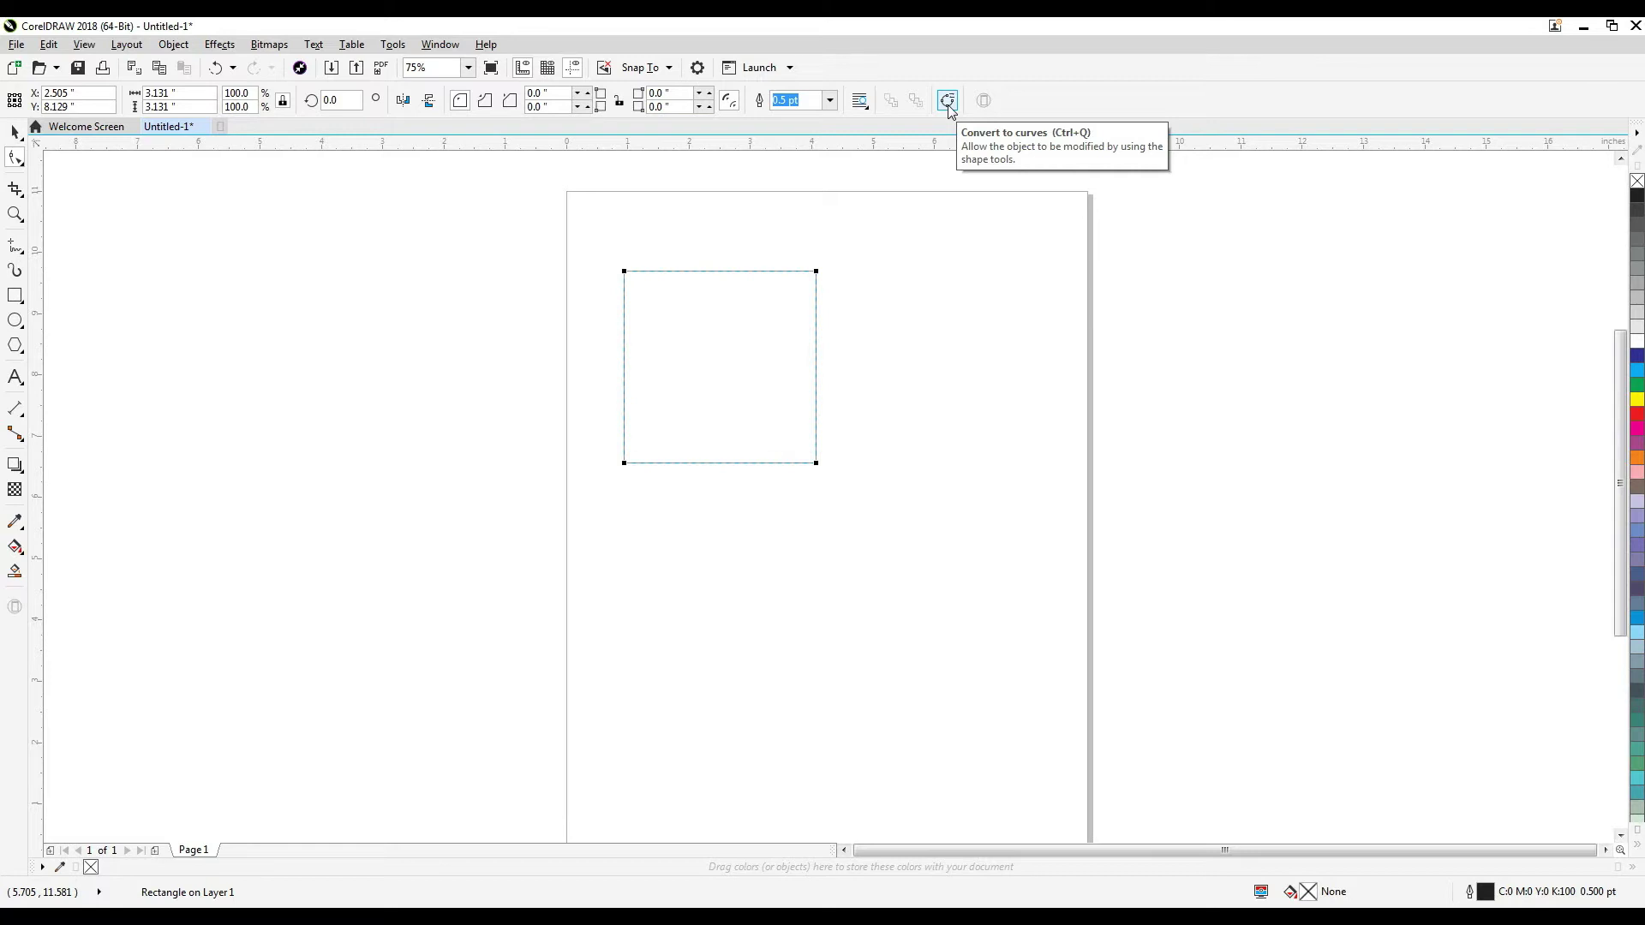
pyautogui.click(174, 44)
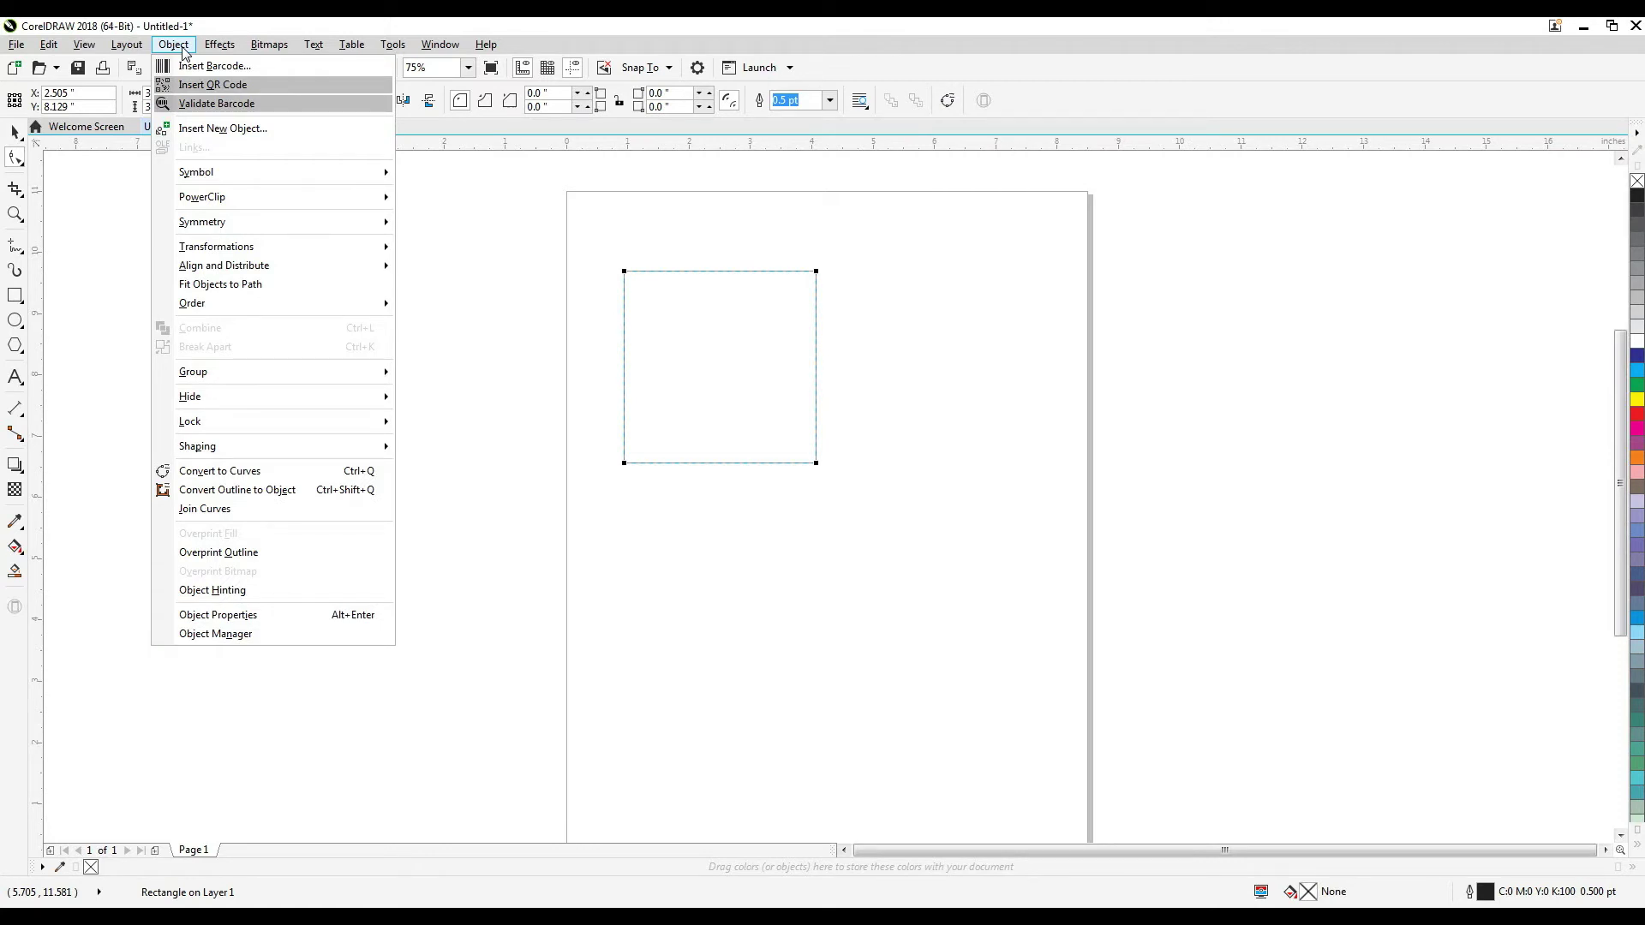
pyautogui.click(236, 478)
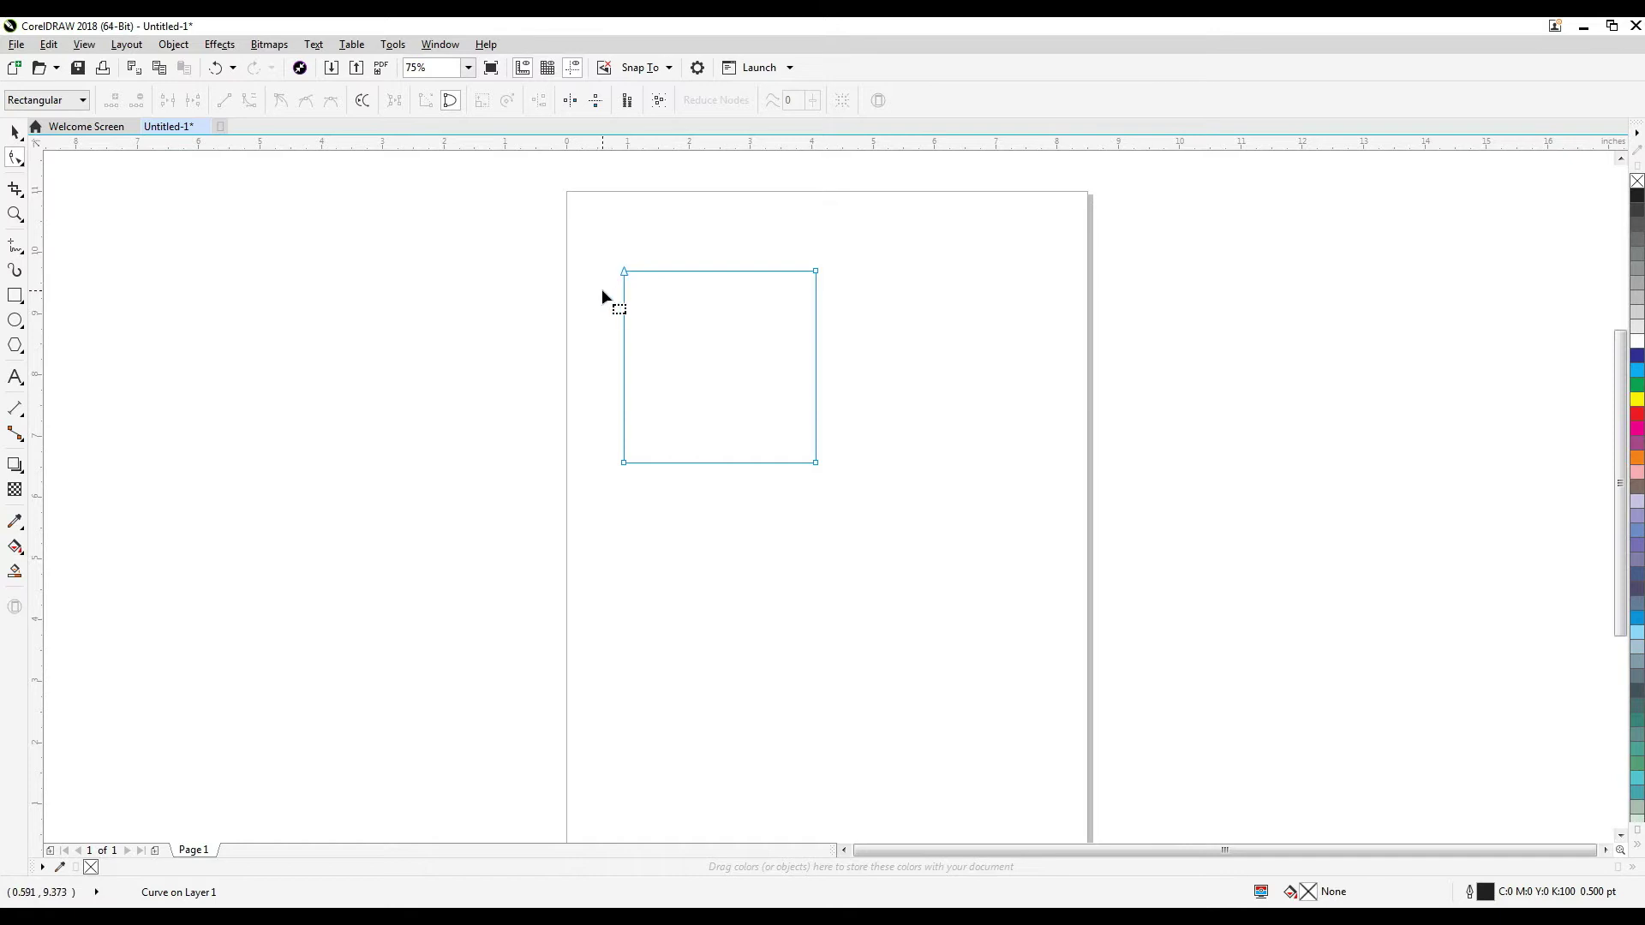
# Reshape the square by moving its upper-left and upper-right nodes individually, and undo all the node moves.
pyautogui.moveTo(625, 272); pyautogui.dragTo(628, 229)
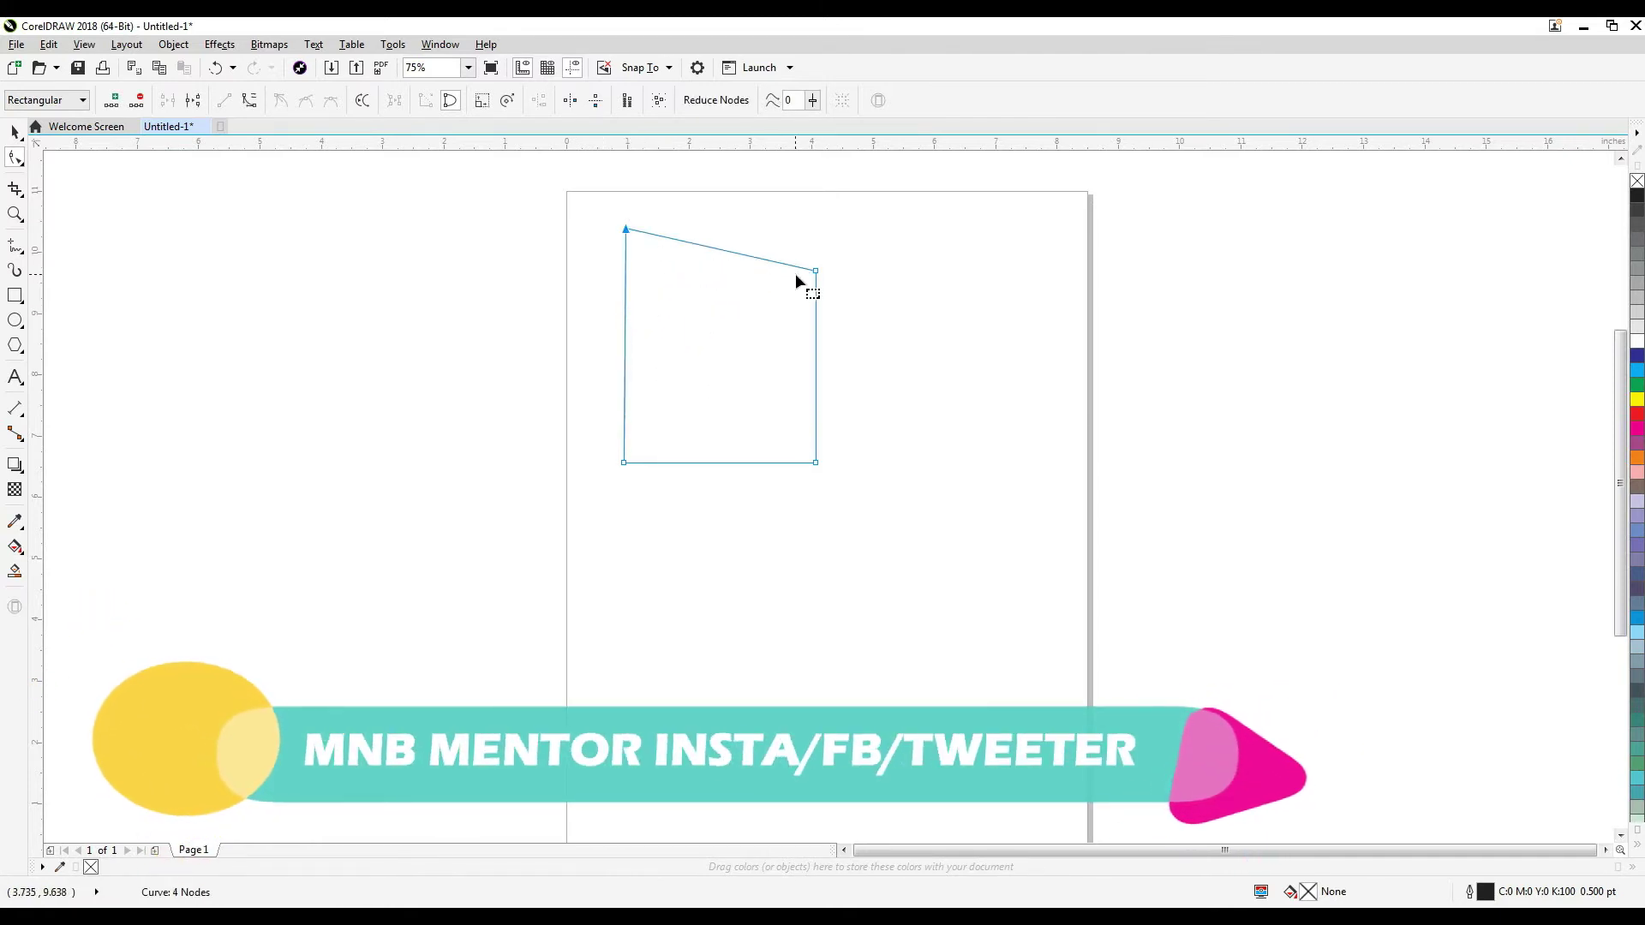
pyautogui.moveTo(815, 273); pyautogui.dragTo(948, 281)
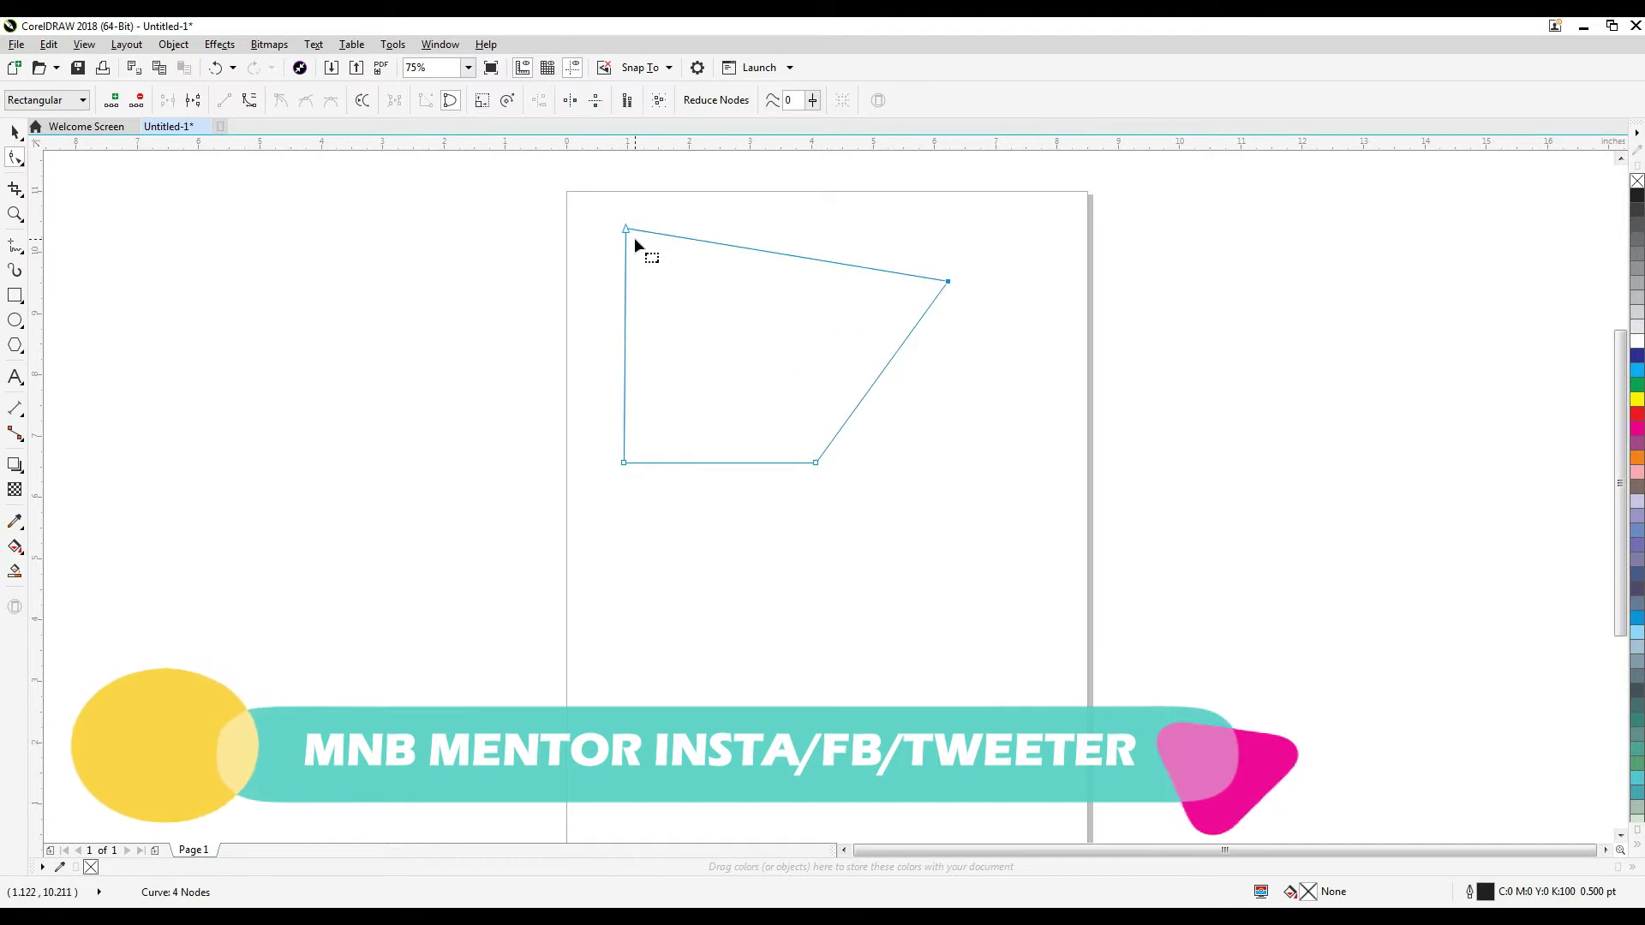
pyautogui.moveTo(626, 228); pyautogui.dragTo(585, 266)
pyautogui.hotkey('ctrl', 'z')
pyautogui.hotkey('ctrl', 'z')
pyautogui.hotkey('ctrl', 'z')
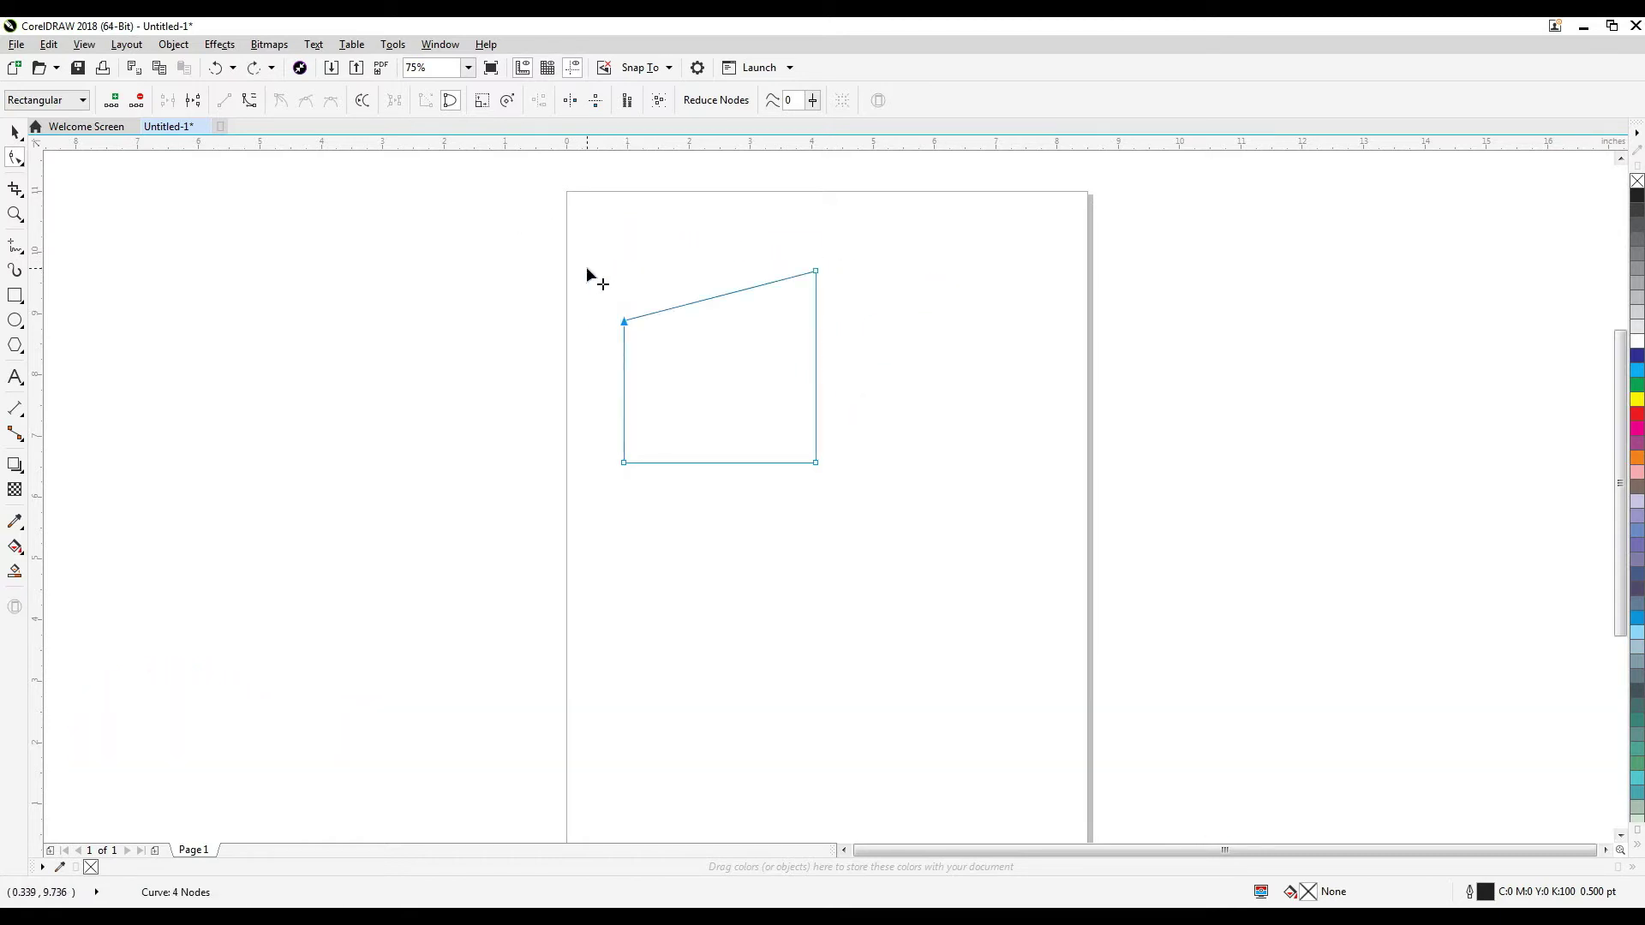
pyautogui.hotkey('ctrl', 'z')
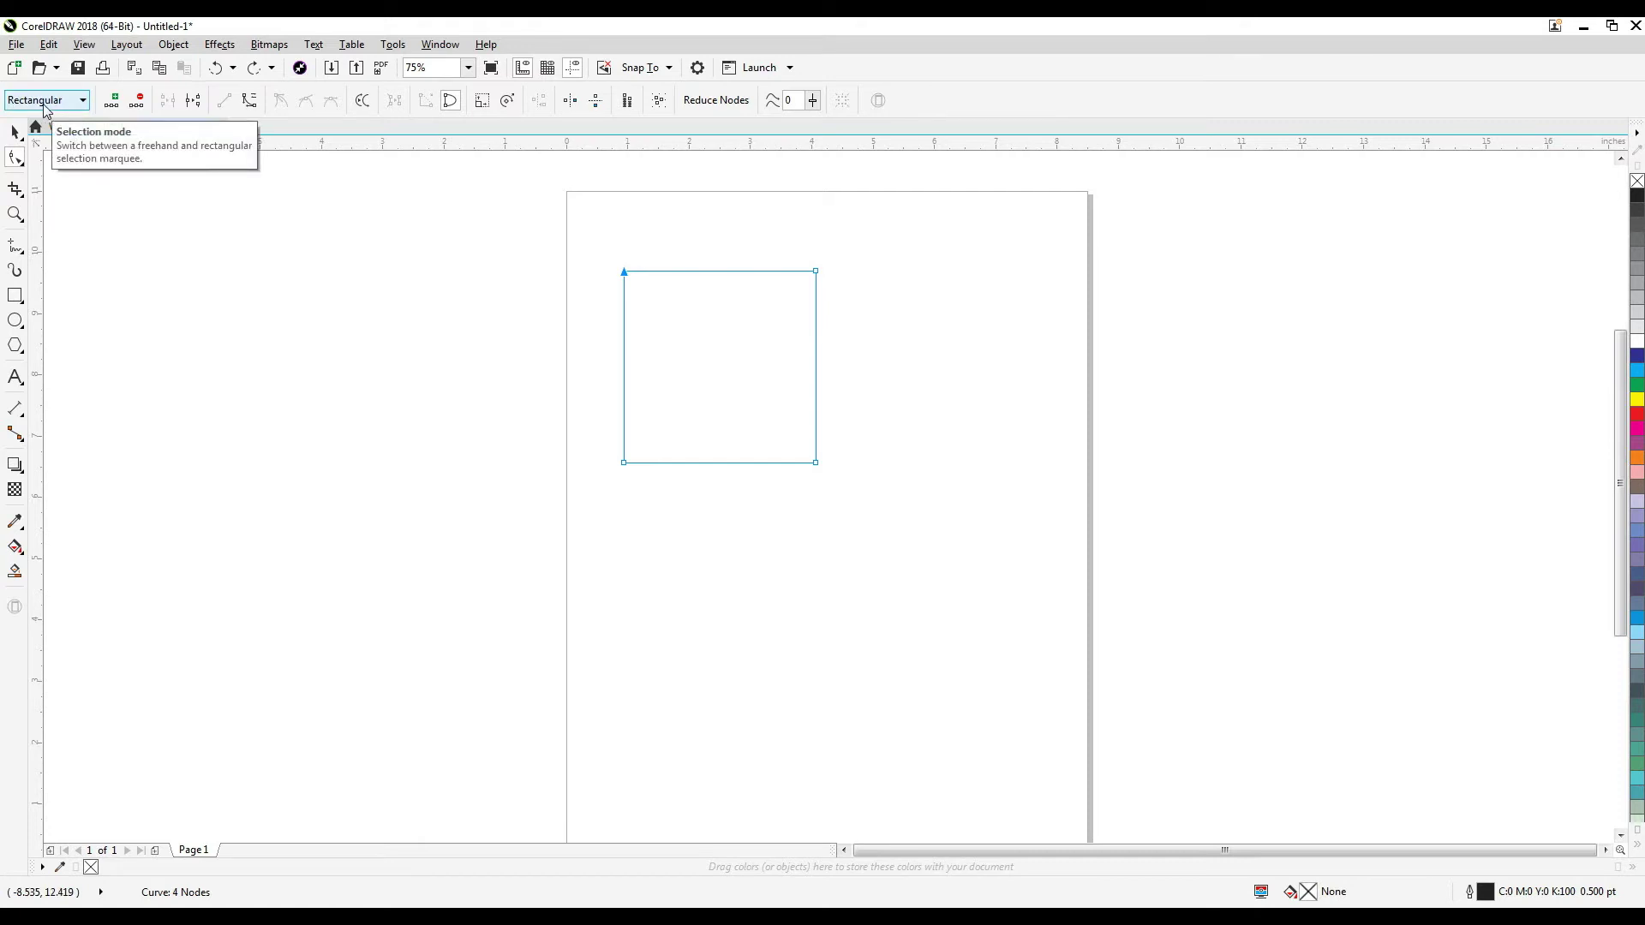
# Select the square's two upper nodes with a rectangular marquee, move them down and right, and undo the move.
pyautogui.moveTo(593, 252); pyautogui.dragTo(611, 272)
pyautogui.moveTo(682, 332); pyautogui.dragTo(711, 374)
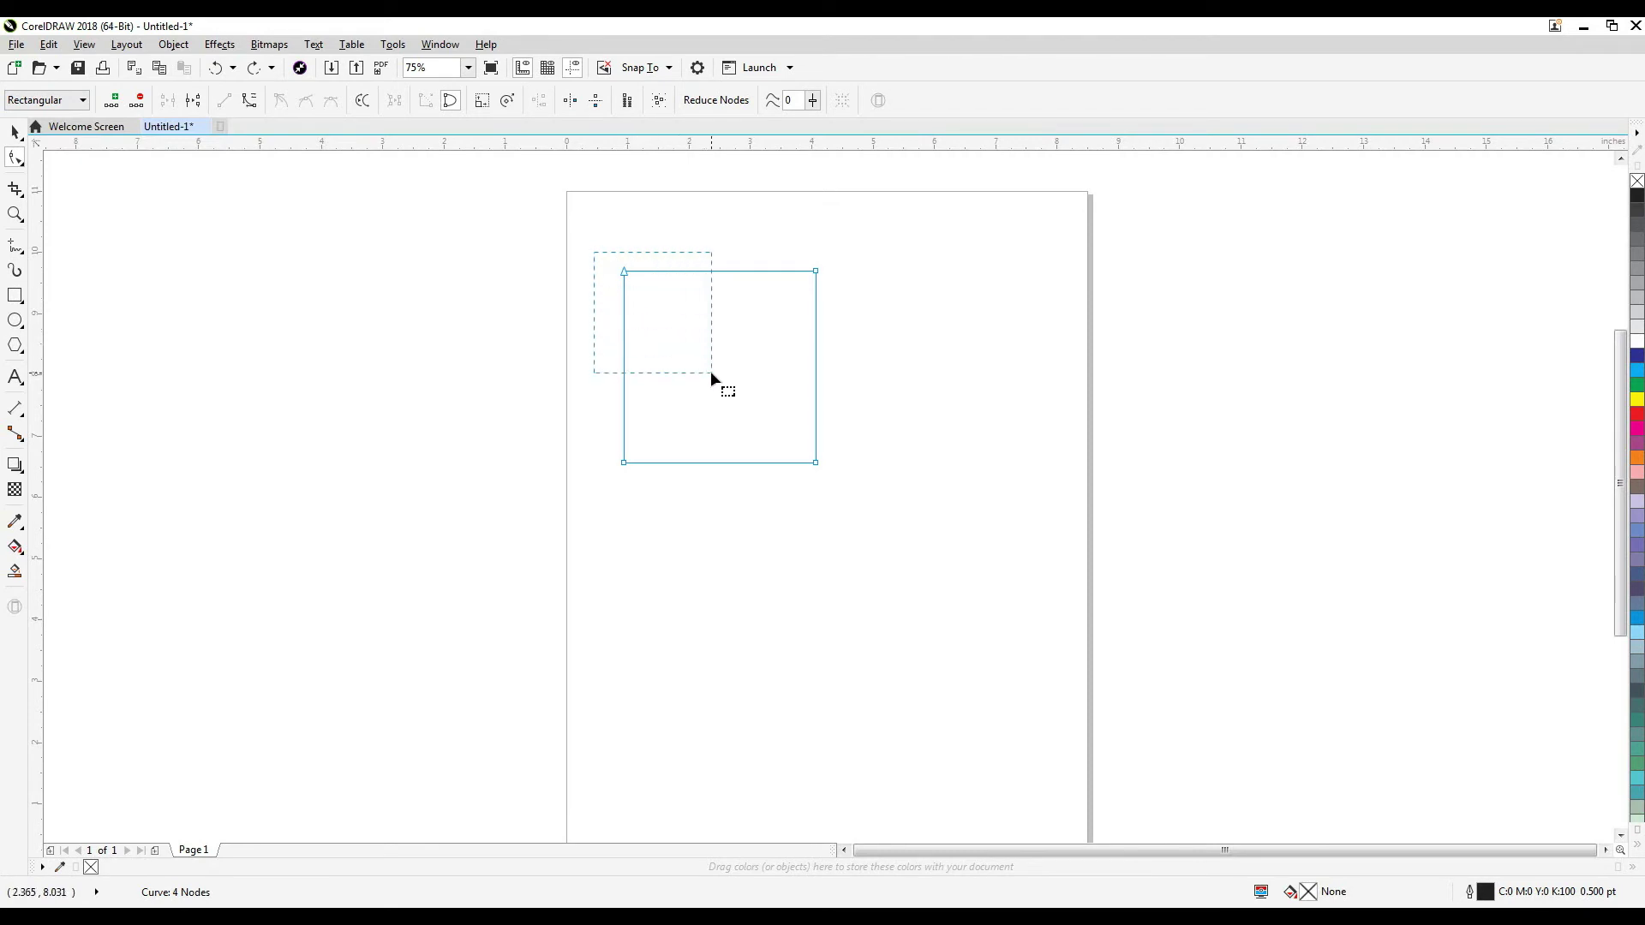
pyautogui.moveTo(585, 245); pyautogui.dragTo(722, 353)
pyautogui.moveTo(589, 243); pyautogui.dragTo(895, 336)
pyautogui.moveTo(815, 271); pyautogui.dragTo(860, 328)
pyautogui.hotkey('ctrl', 'z')
# Select all four nodes with a rectangular marquee, move them together, undo the move and clear the node selection.
pyautogui.moveTo(597, 247); pyautogui.dragTo(898, 523)
pyautogui.moveTo(819, 466); pyautogui.dragTo(908, 508)
pyautogui.hotkey('ctrl', 'z')
pyautogui.moveTo(597, 219); pyautogui.dragTo(636, 360)
pyautogui.moveTo(798, 517)
pyautogui.mouseDown()
pyautogui.moveTo(824, 517)
pyautogui.moveTo(762, 512)
pyautogui.moveTo(831, 514)
pyautogui.moveTo(785, 524)
pyautogui.mouseUp()
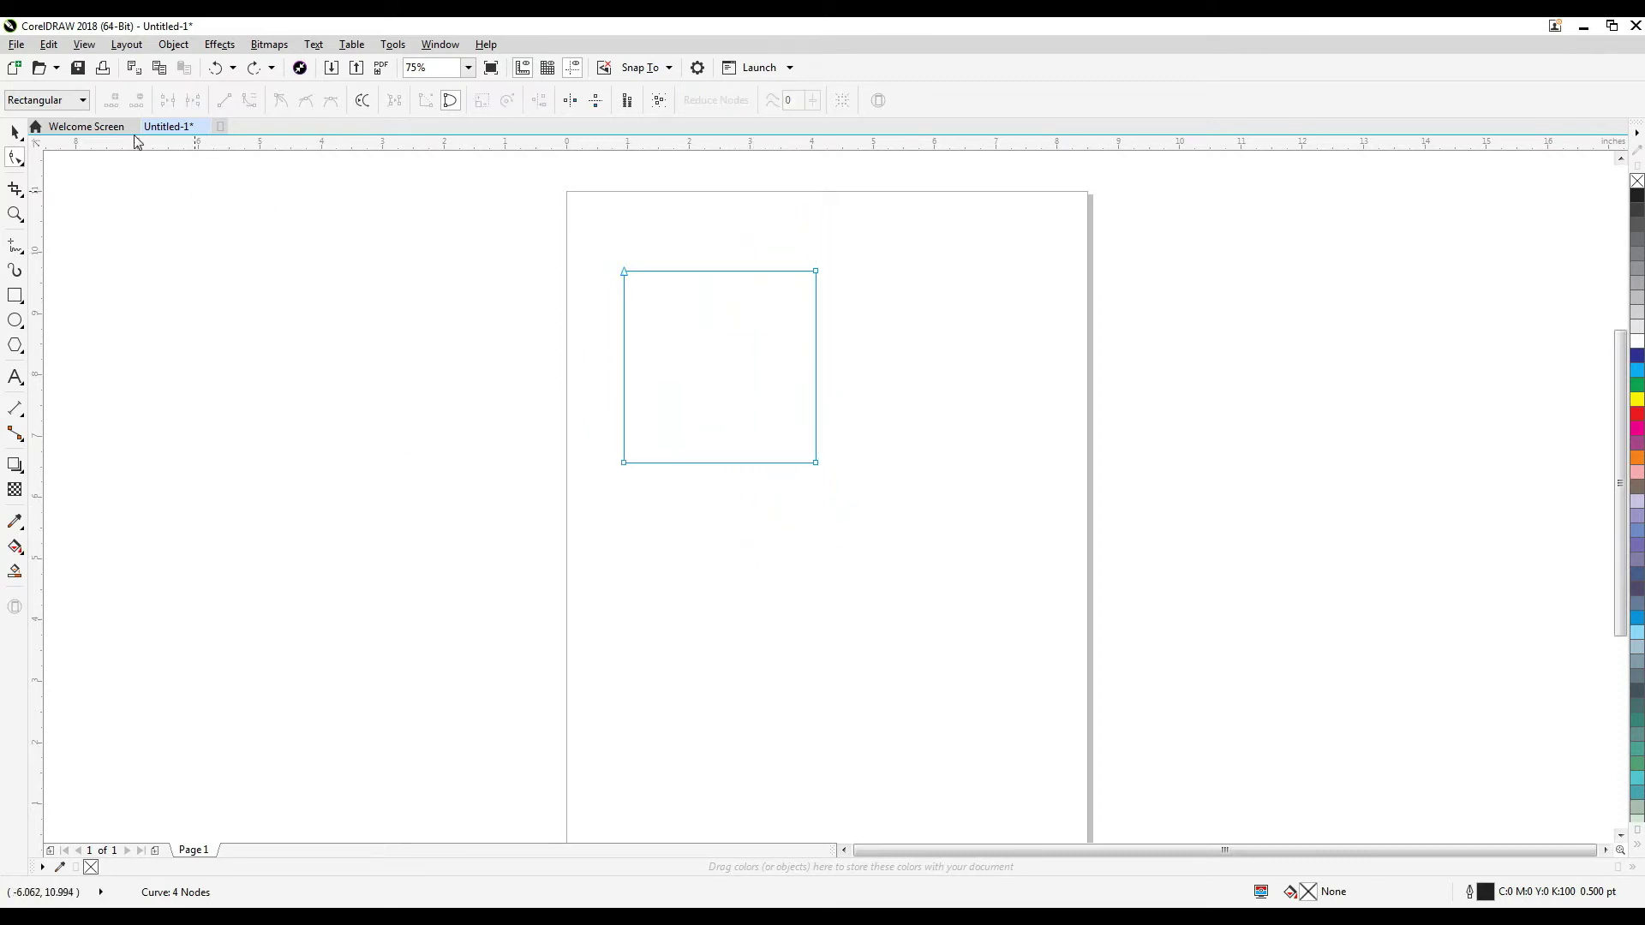
# Using Freehand selection mode, select every node except the lower-right one and move them diagonally down past it.
pyautogui.click(81, 101)
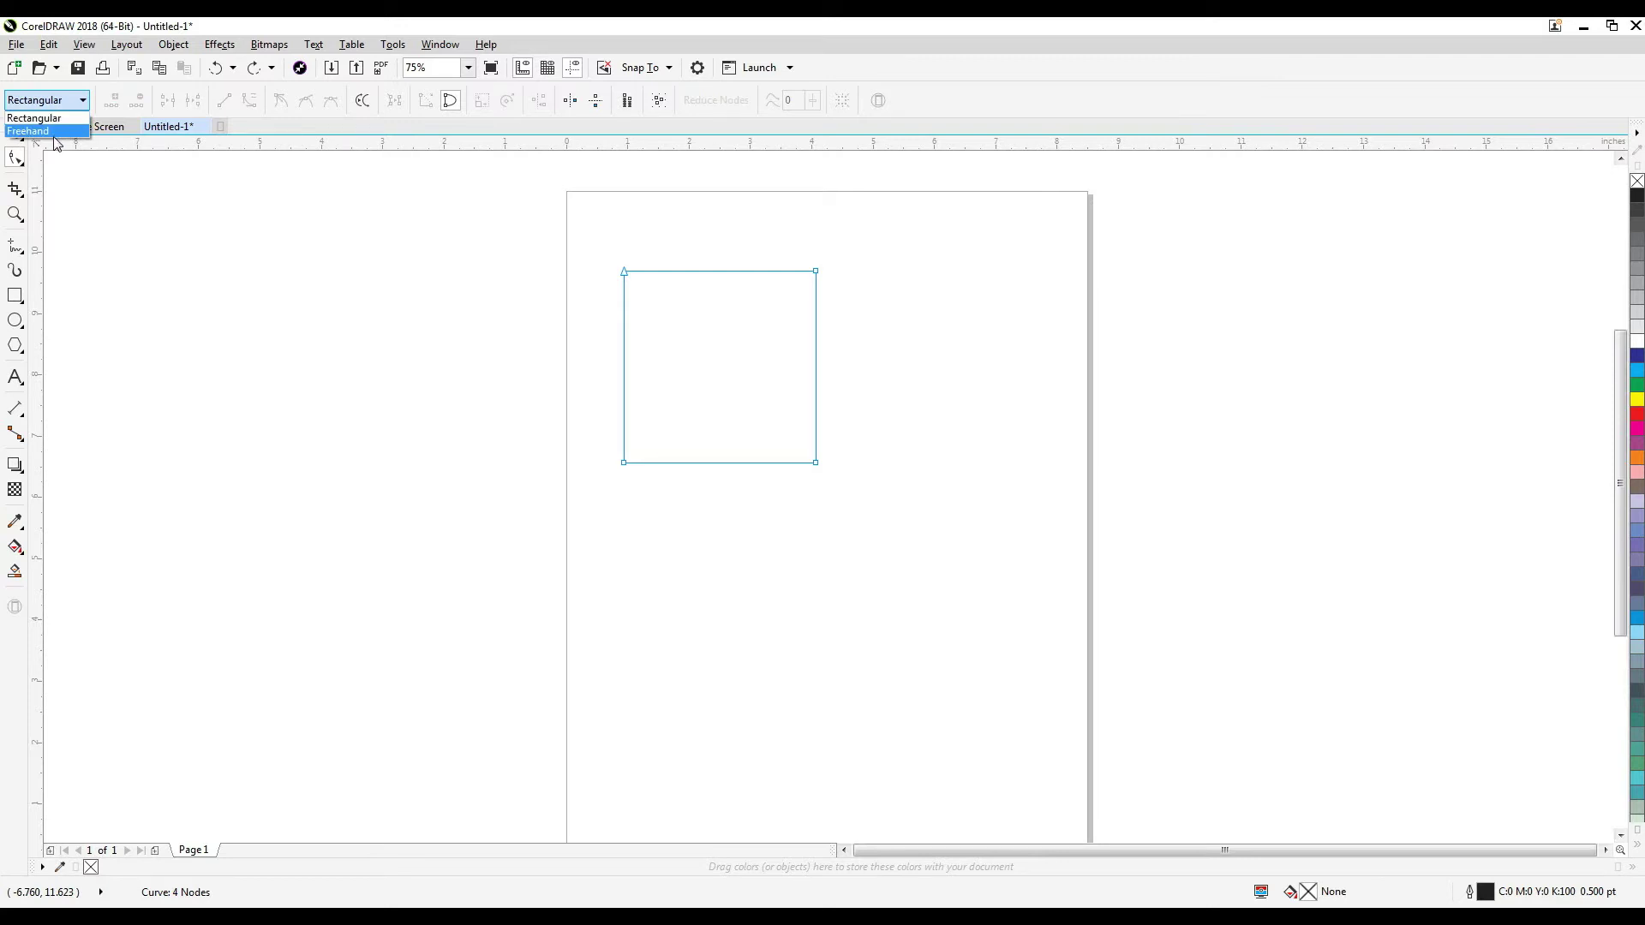
pyautogui.click(54, 133)
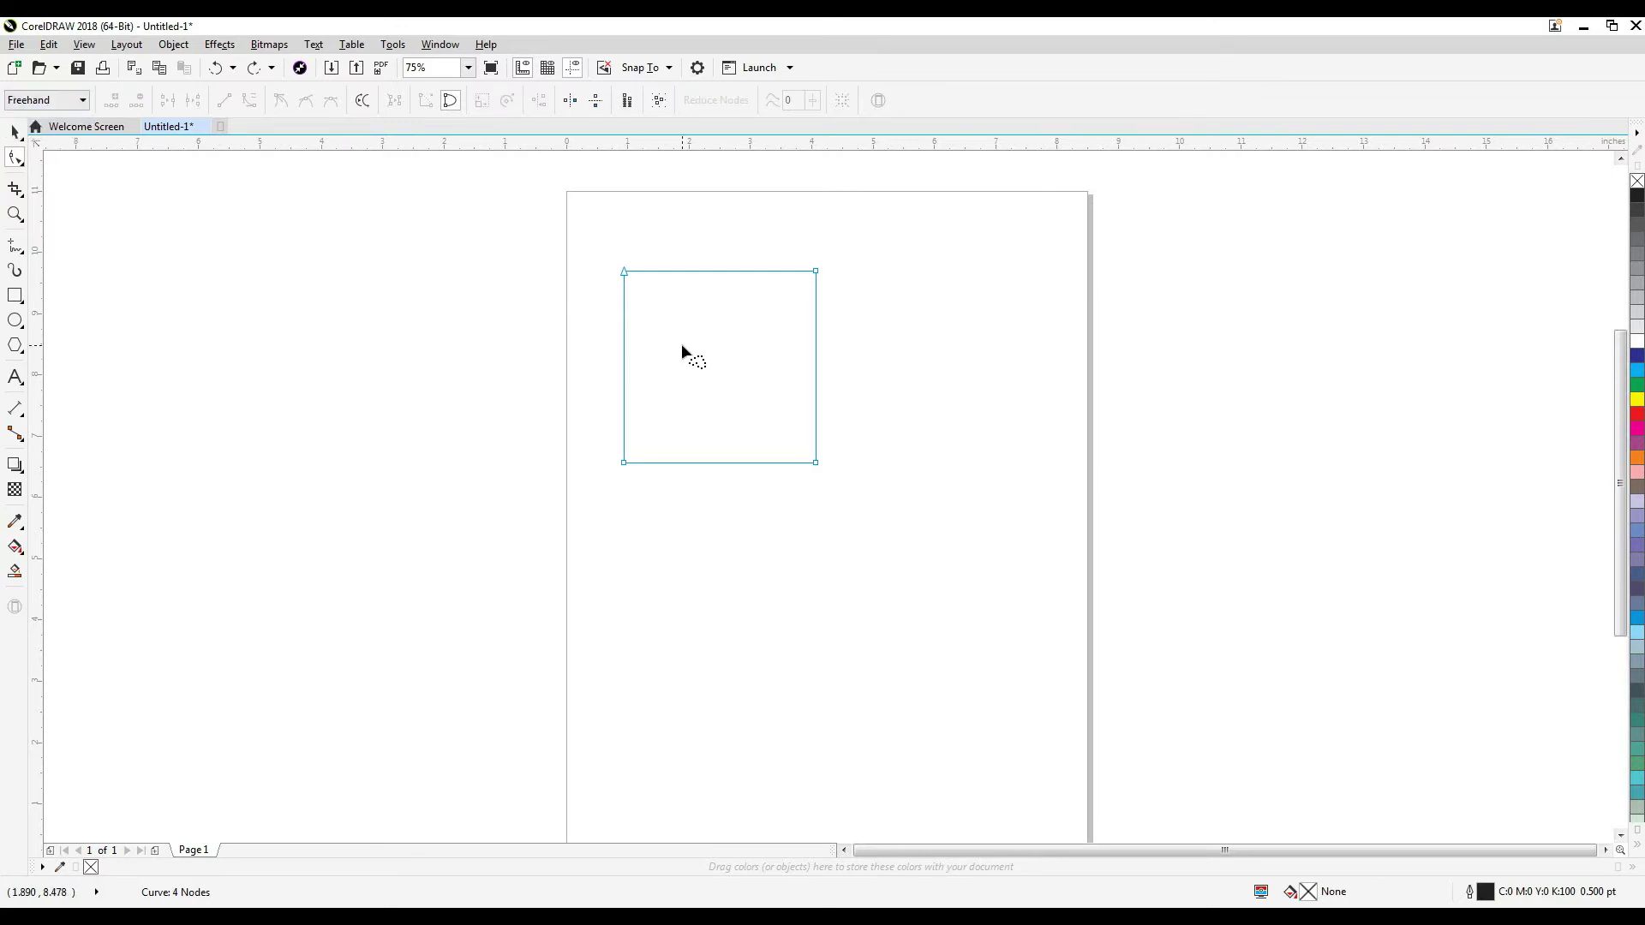
pyautogui.moveTo(598, 246)
pyautogui.mouseDown()
pyautogui.moveTo(845, 280)
pyautogui.moveTo(864, 312)
pyautogui.moveTo(817, 394)
pyautogui.moveTo(681, 481)
pyautogui.moveTo(607, 476)
pyautogui.moveTo(518, 323)
pyautogui.moveTo(549, 230)
pyautogui.moveTo(604, 206)
pyautogui.moveTo(788, 441)
pyautogui.mouseUp()
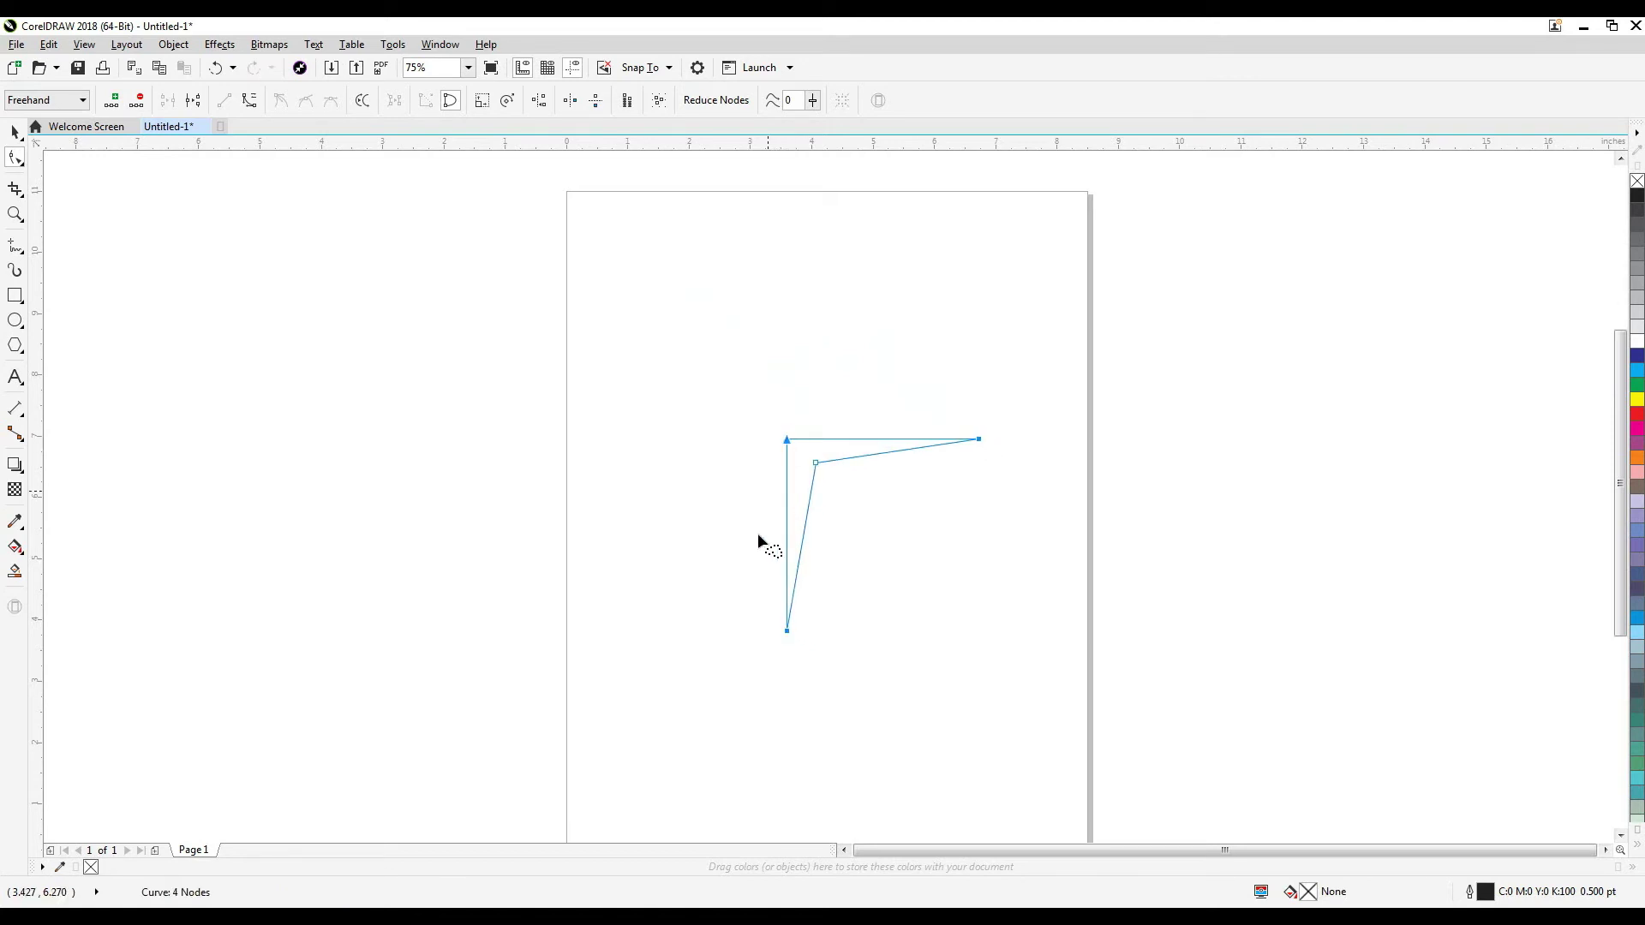
# Mirror-copy the reshaped curve horizontally and the pair vertically to build a four-pointed star, and select all its pieces.
pyautogui.click(14, 131)
pyautogui.moveTo(983, 534); pyautogui.dragTo(782, 534)
pyautogui.moveTo(569, 422); pyautogui.dragTo(1059, 754)
pyautogui.moveTo(786, 640); pyautogui.dragTo(782, 394)
pyautogui.click(832, 567)
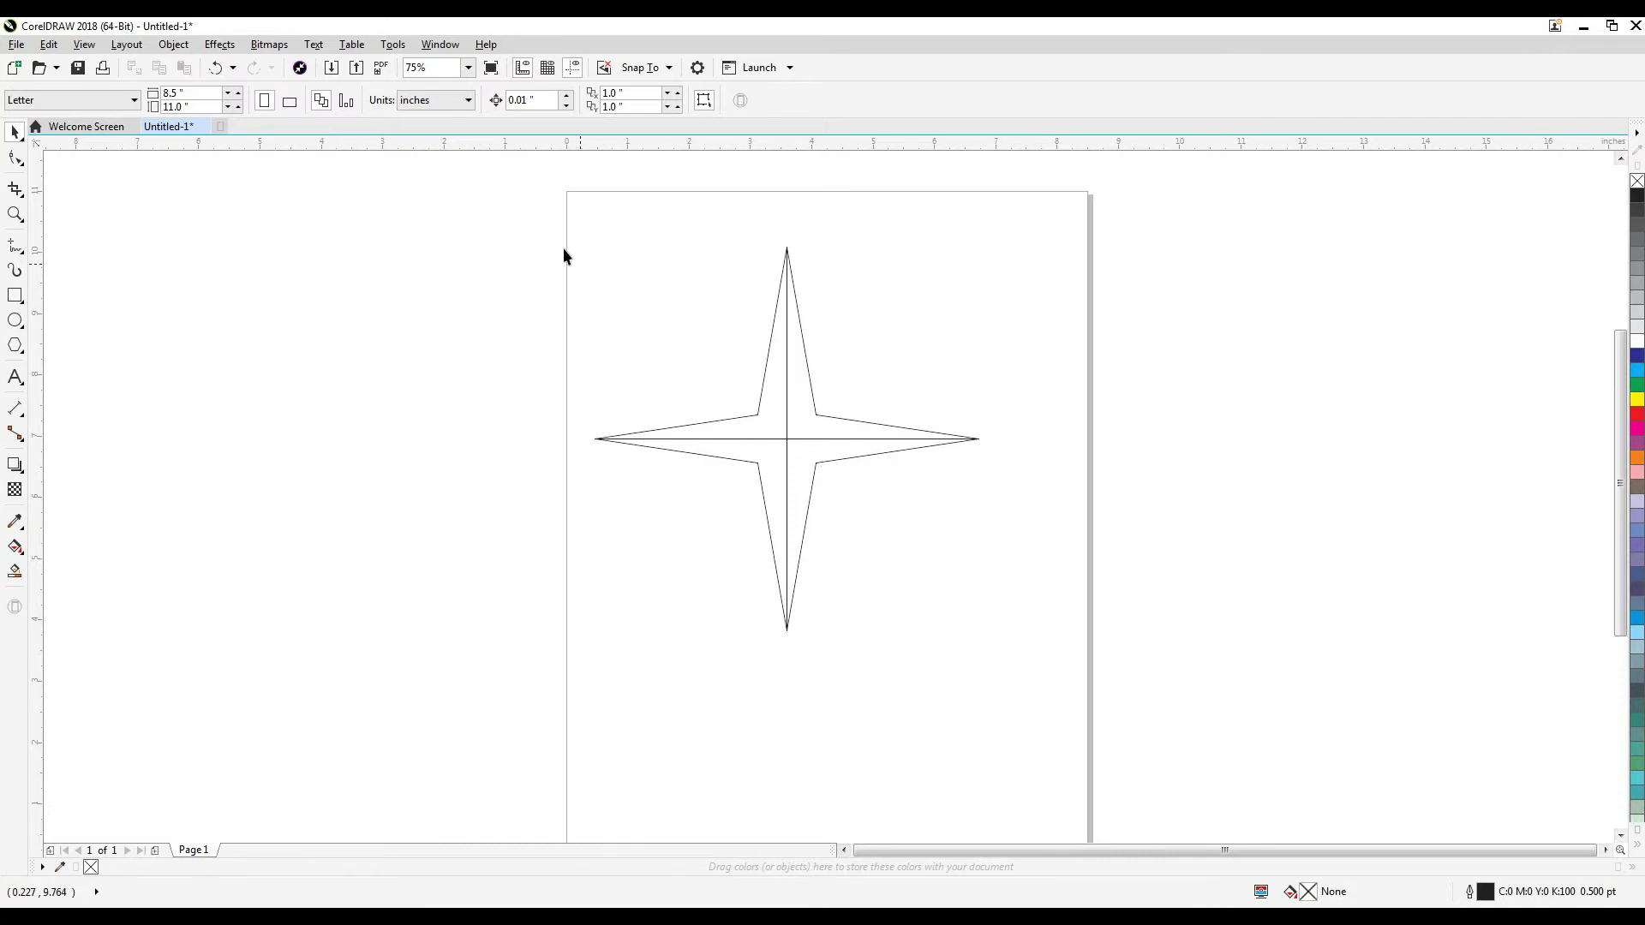
pyautogui.moveTo(522, 192); pyautogui.dragTo(1069, 689)
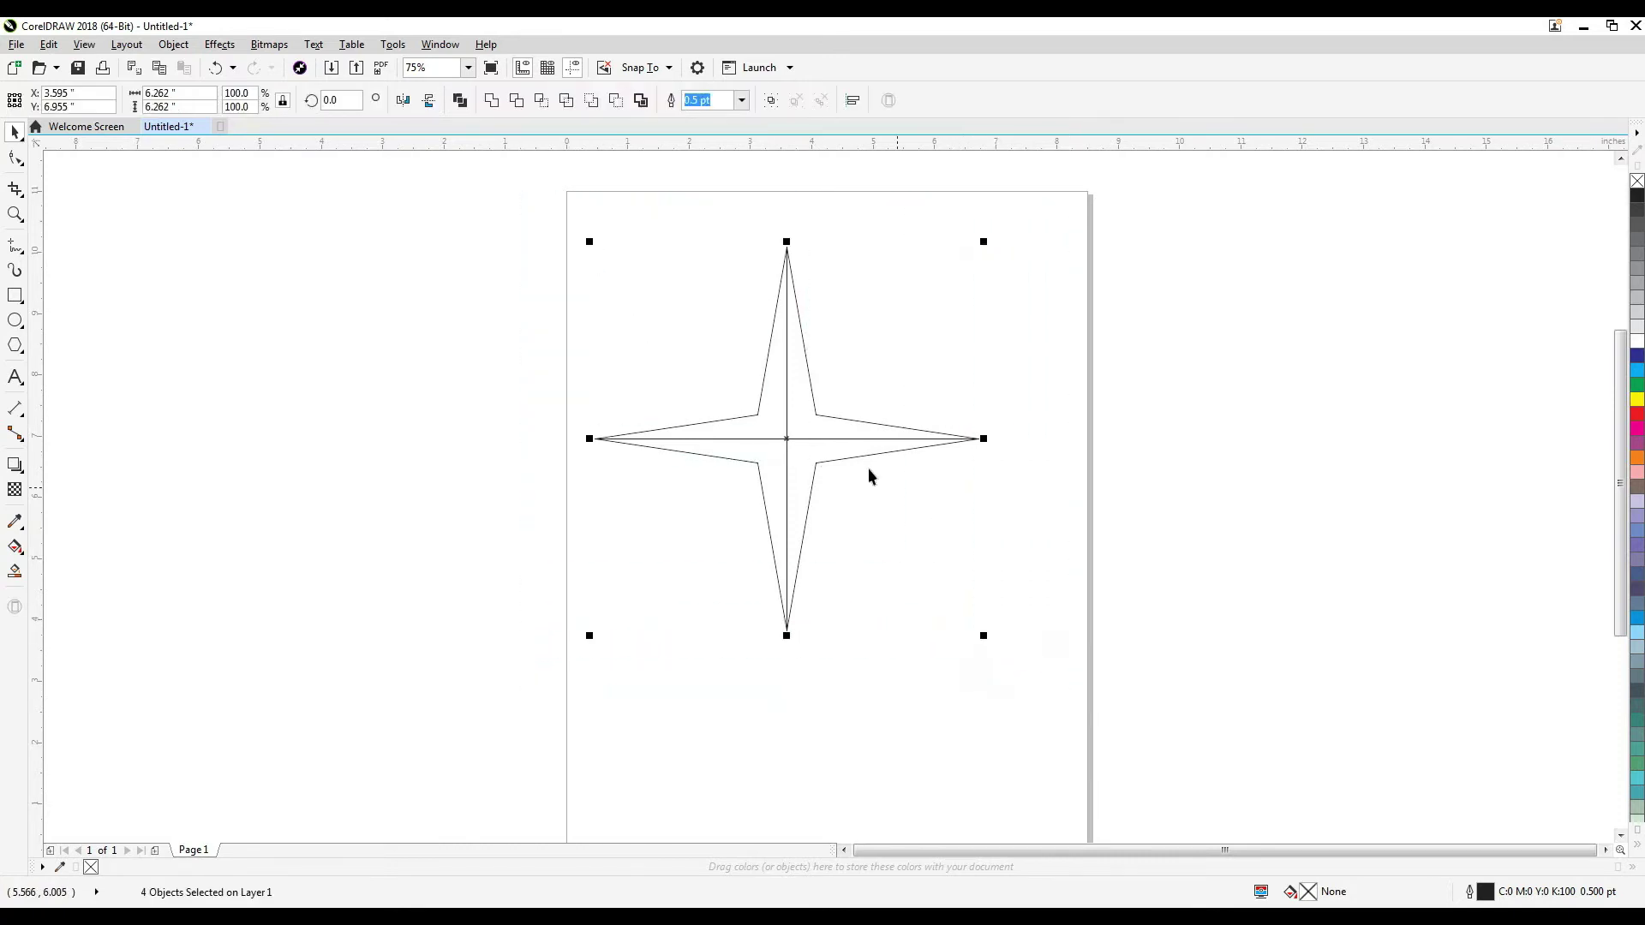
# Undo the star's mirrored copies and the node move to restore the square curve.
pyautogui.hotkey('ctrl', 'z')
pyautogui.hotkey('ctrl', 'z')
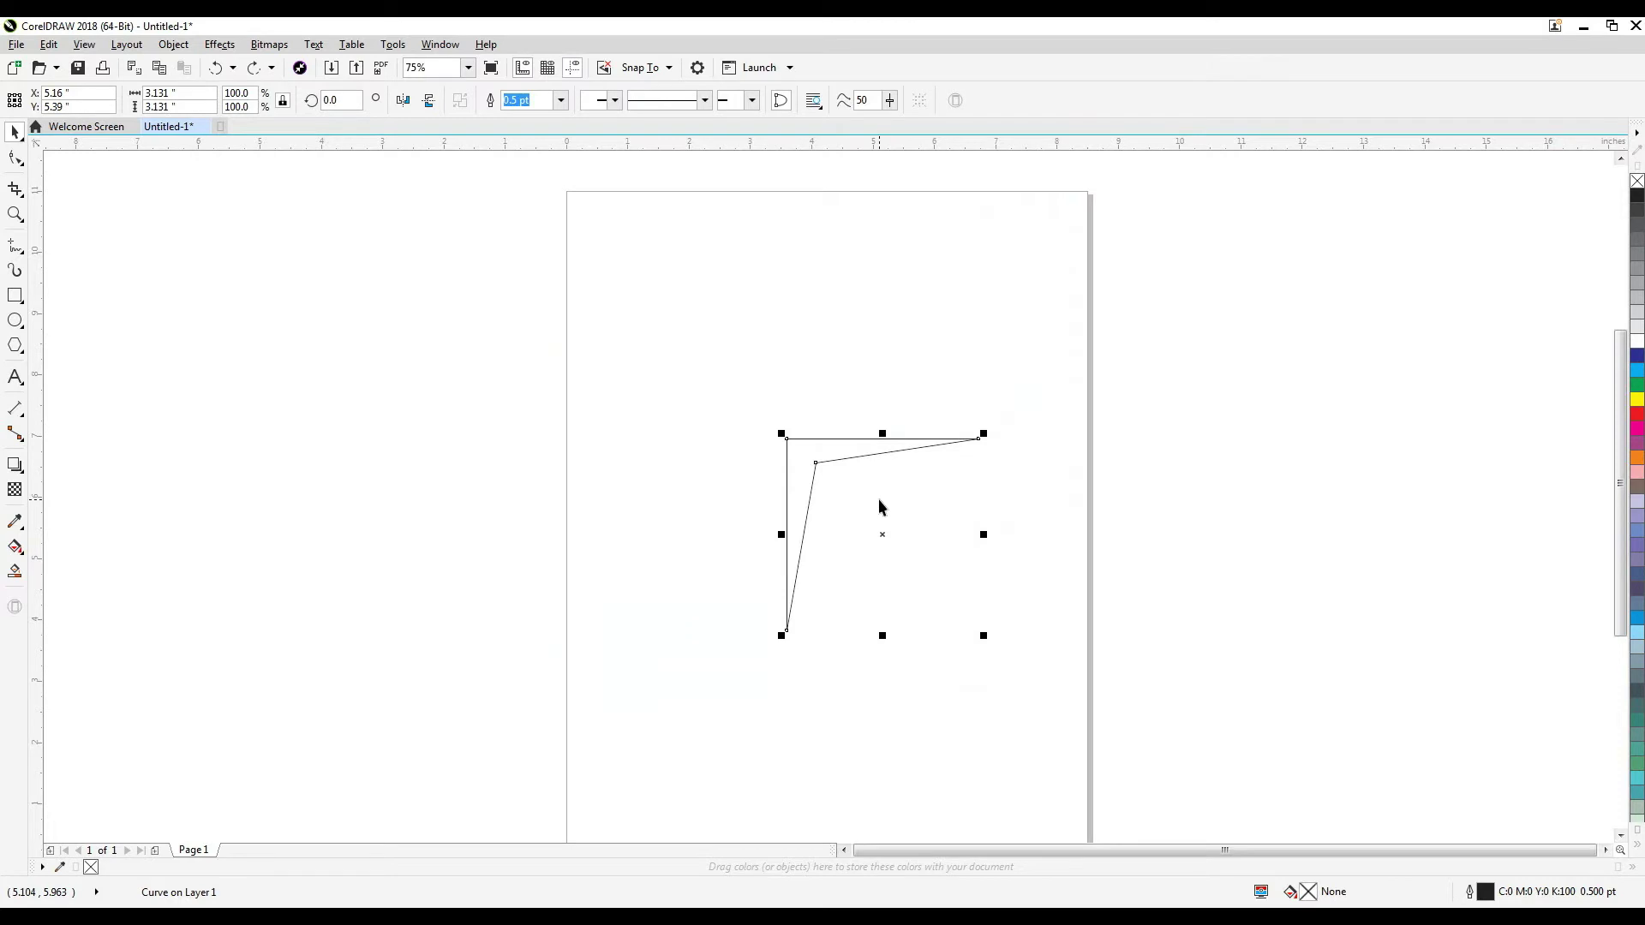
pyautogui.hotkey('ctrl', 'z')
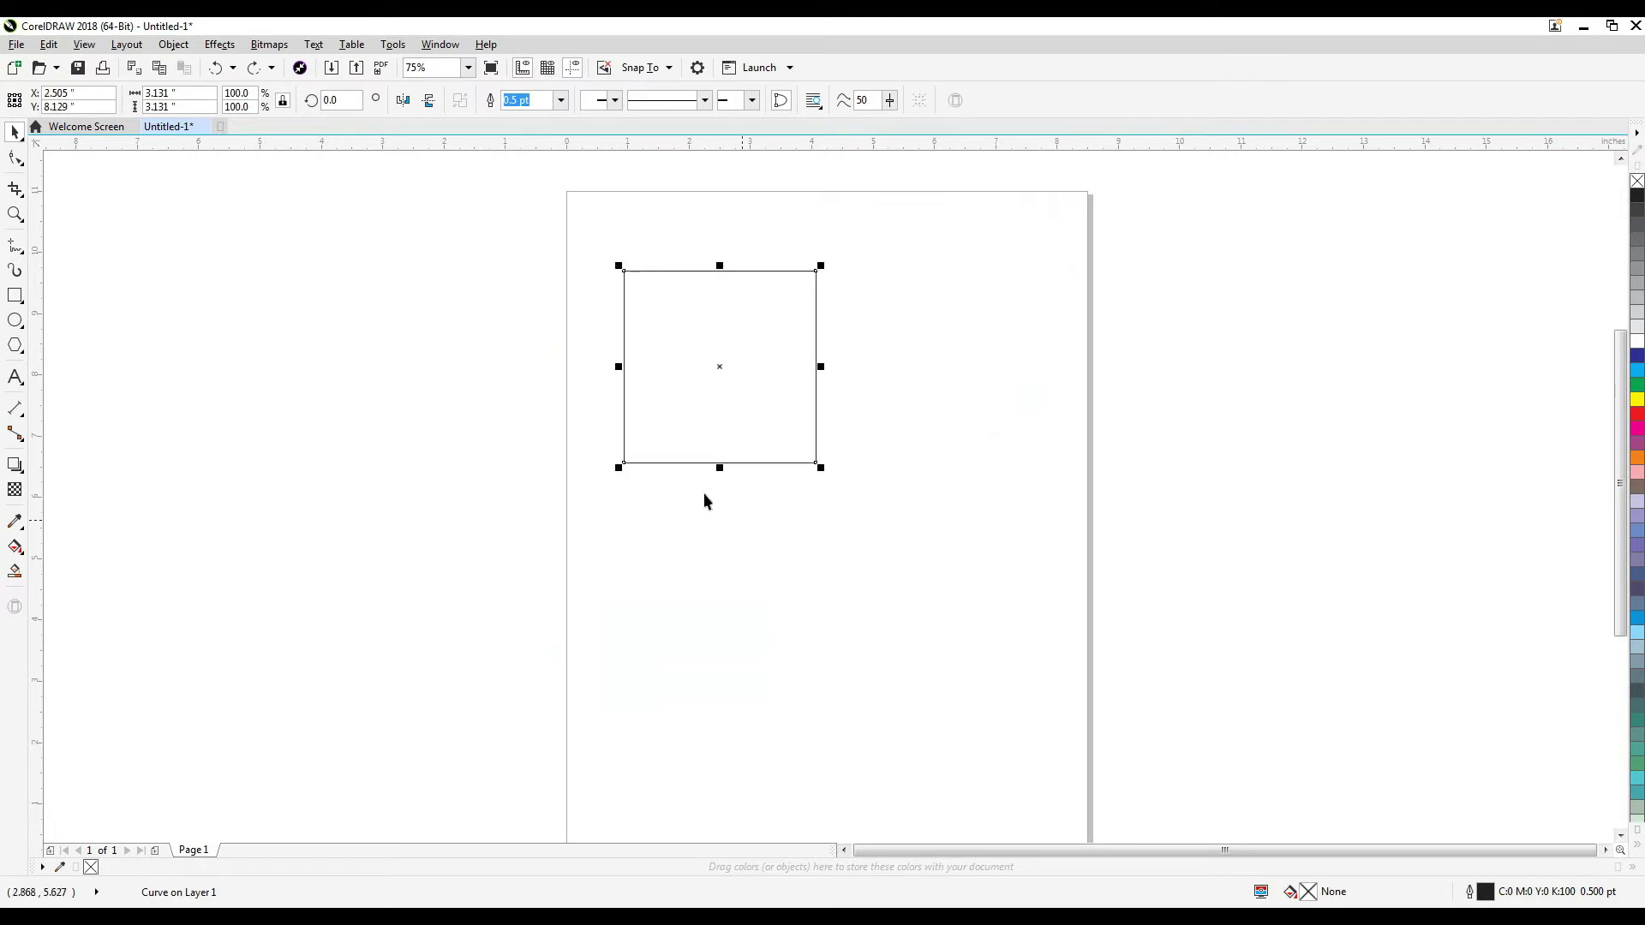
# Set the Shape tool's selection mode to Rectangular and add a node near the middle of the square's top edge.
pyautogui.click(15, 158)
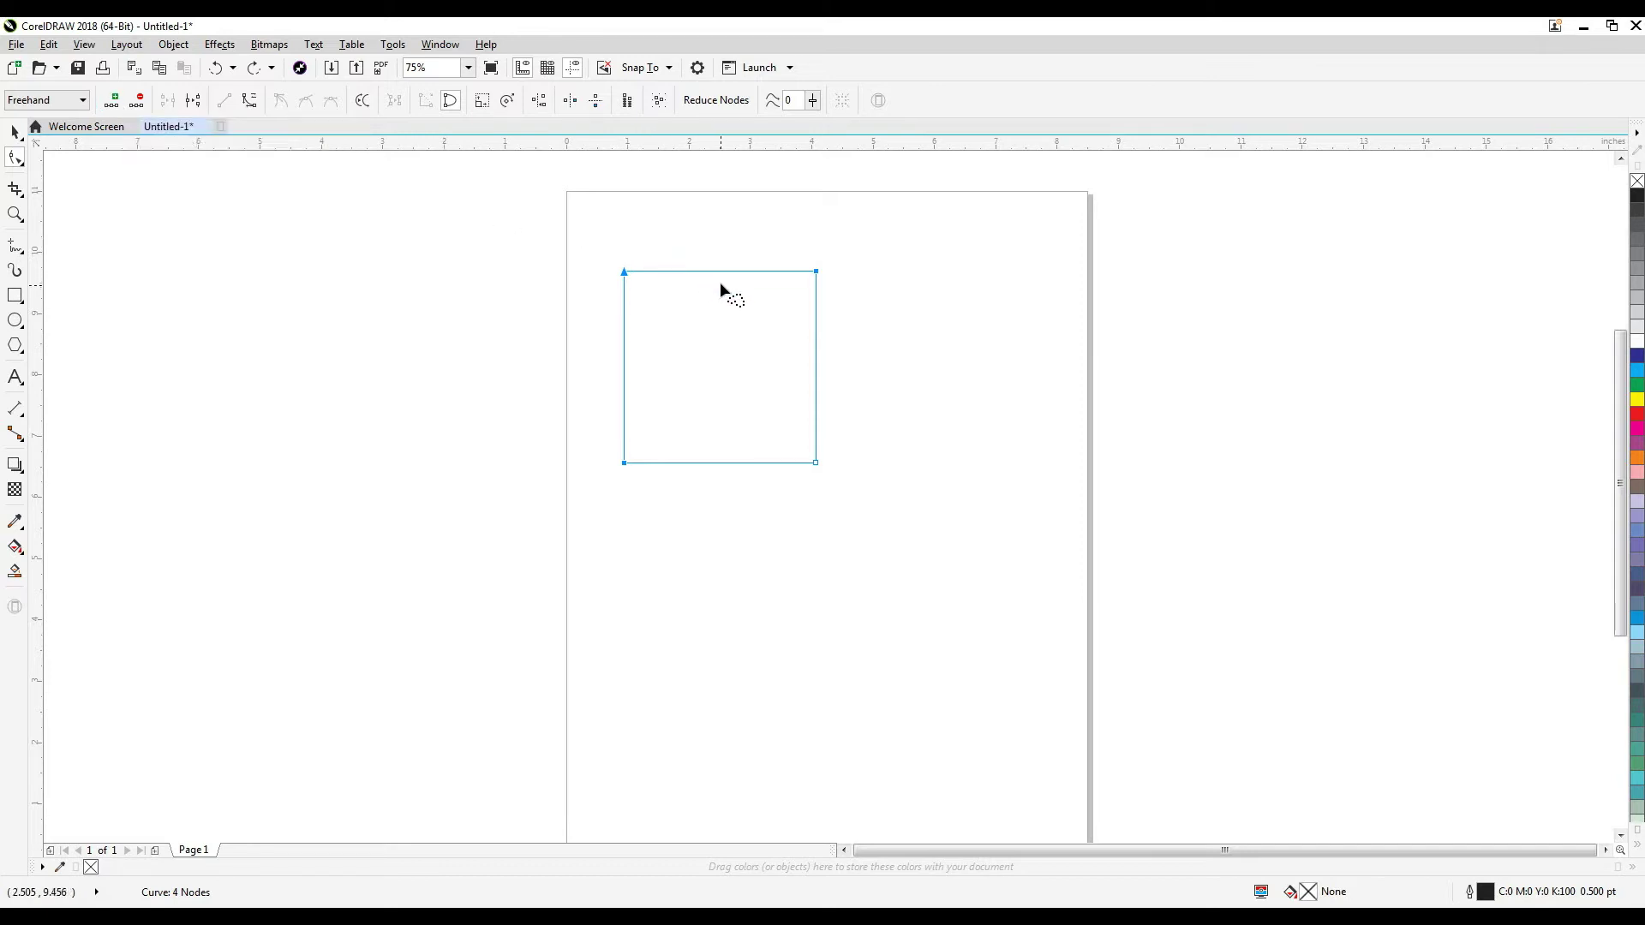
pyautogui.click(72, 100)
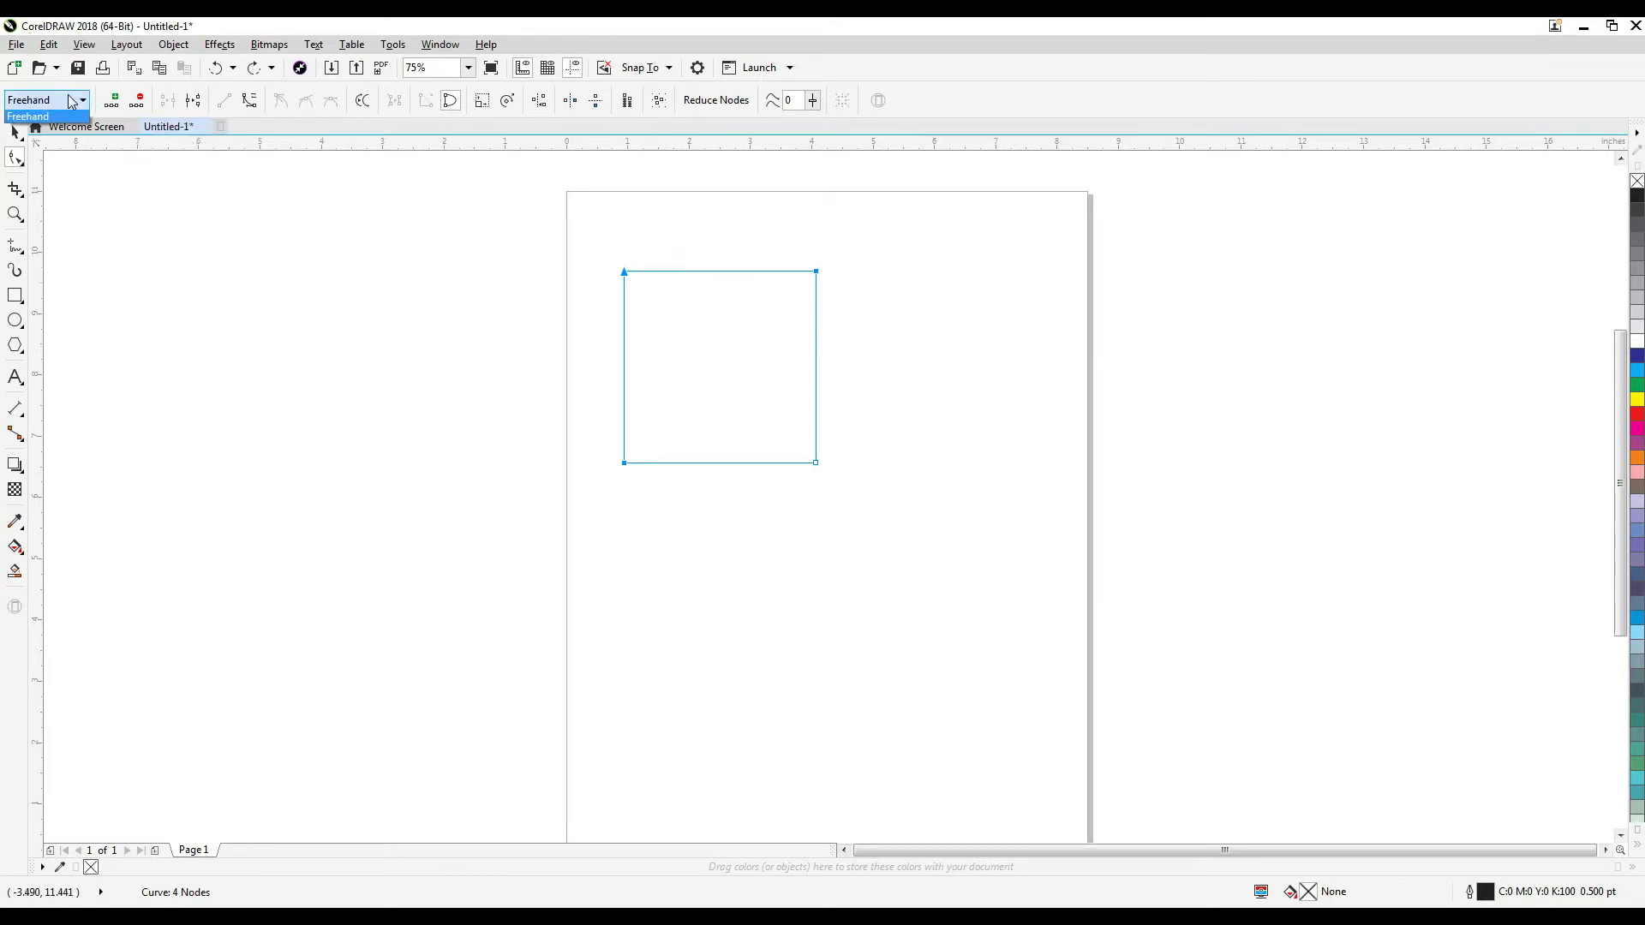
pyautogui.click(34, 118)
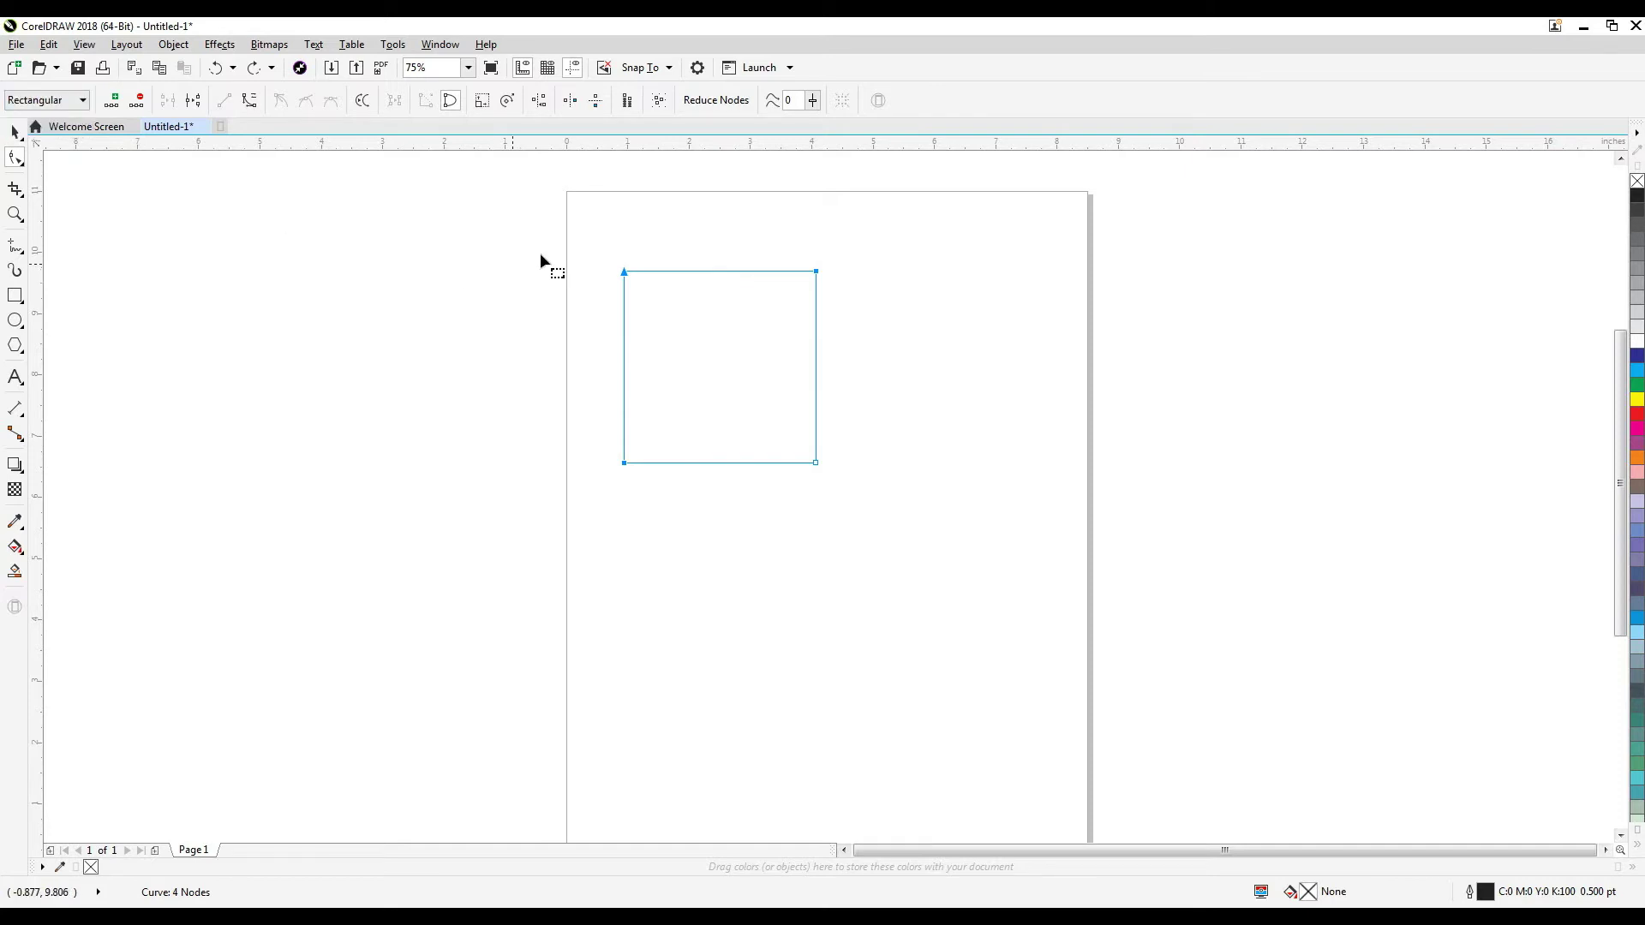
pyautogui.click(710, 271)
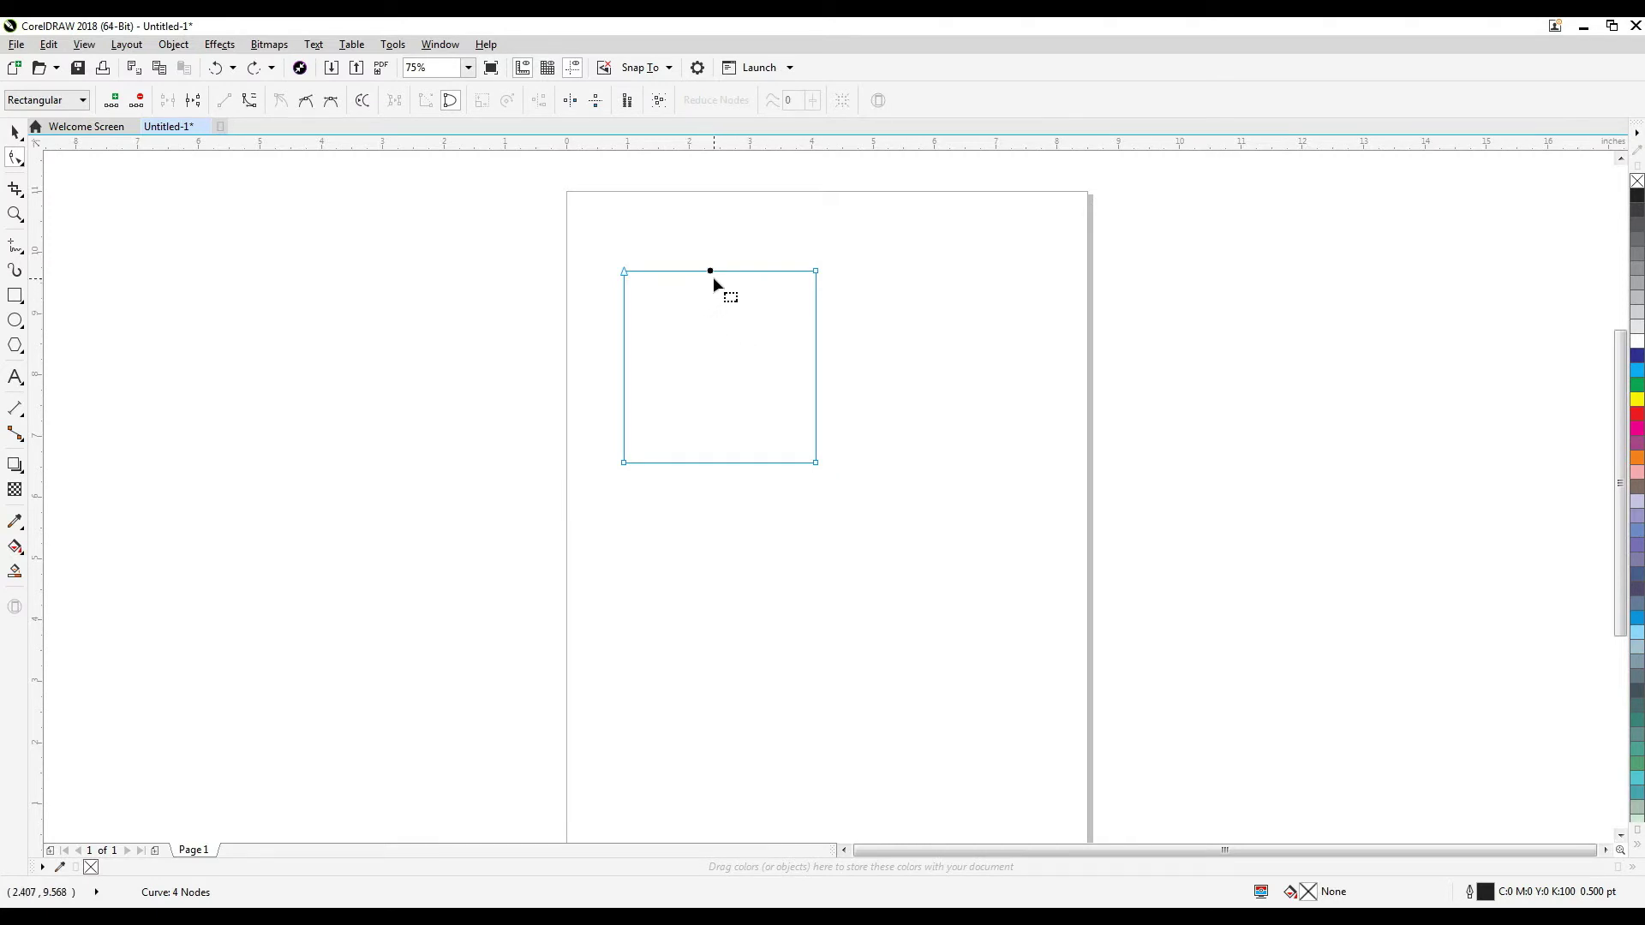
pyautogui.click(112, 101)
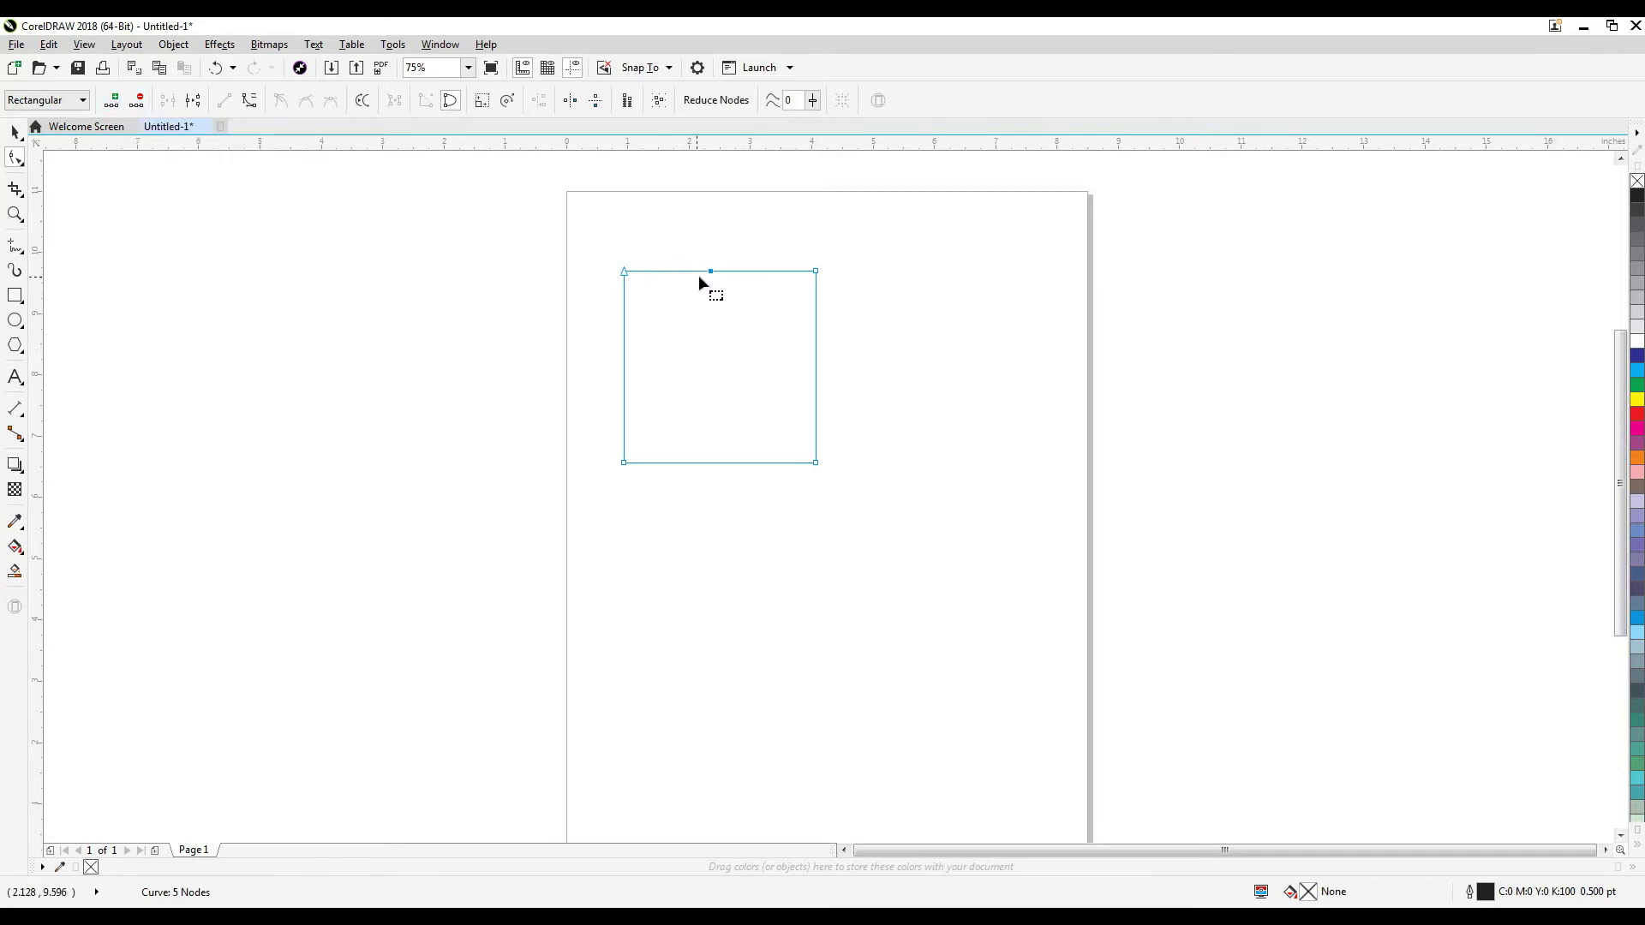
# Slide the added node slightly right, test-pull it and a second new node inward, undo the pulls and delete the second node.
pyautogui.moveTo(711, 270)
pyautogui.mouseDown()
pyautogui.moveTo(764, 281)
pyautogui.moveTo(660, 274)
pyautogui.moveTo(752, 274)
pyautogui.moveTo(648, 295)
pyautogui.moveTo(736, 279)
pyautogui.moveTo(723, 272)
pyautogui.mouseUp()
pyautogui.doubleClick(683, 271)
pyautogui.moveTo(684, 272); pyautogui.dragTo(674, 299)
pyautogui.hotkey('ctrl', 'z')
pyautogui.click(723, 271)
pyautogui.moveTo(723, 271); pyautogui.dragTo(720, 307)
pyautogui.hotkey('ctrl', 'z')
pyautogui.press('Delete')
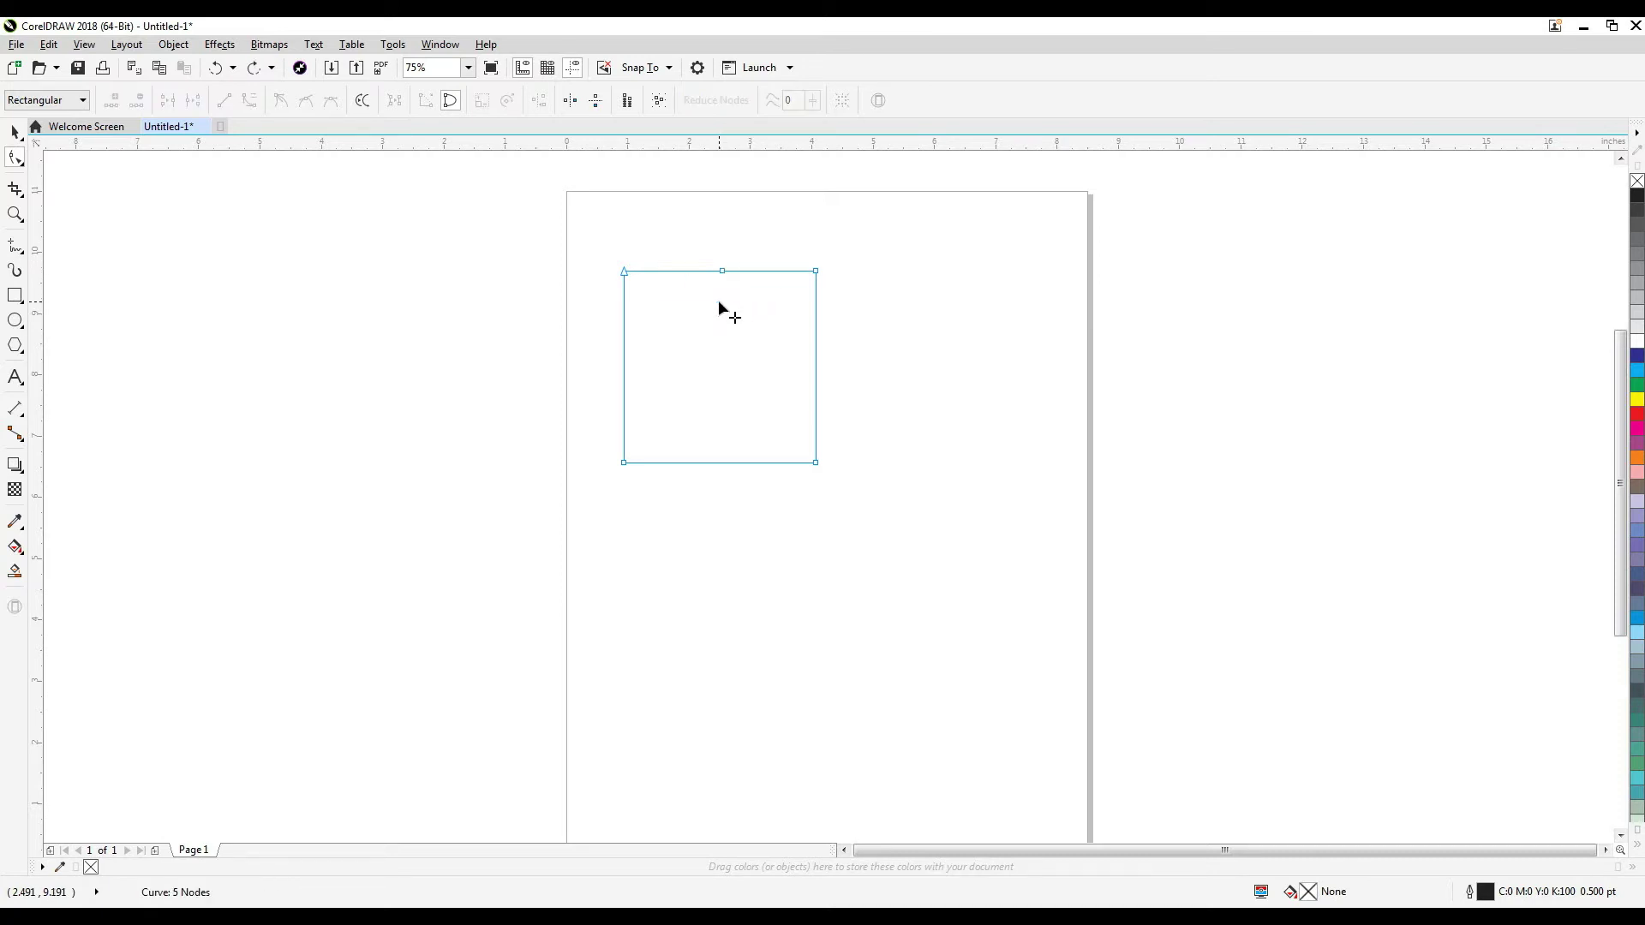
# Add three more nodes along the top edge, one before and two after the existing middle node, and select the first.
pyautogui.doubleClick(670, 270)
pyautogui.doubleClick(759, 271)
pyautogui.doubleClick(796, 270)
pyautogui.click(684, 271)
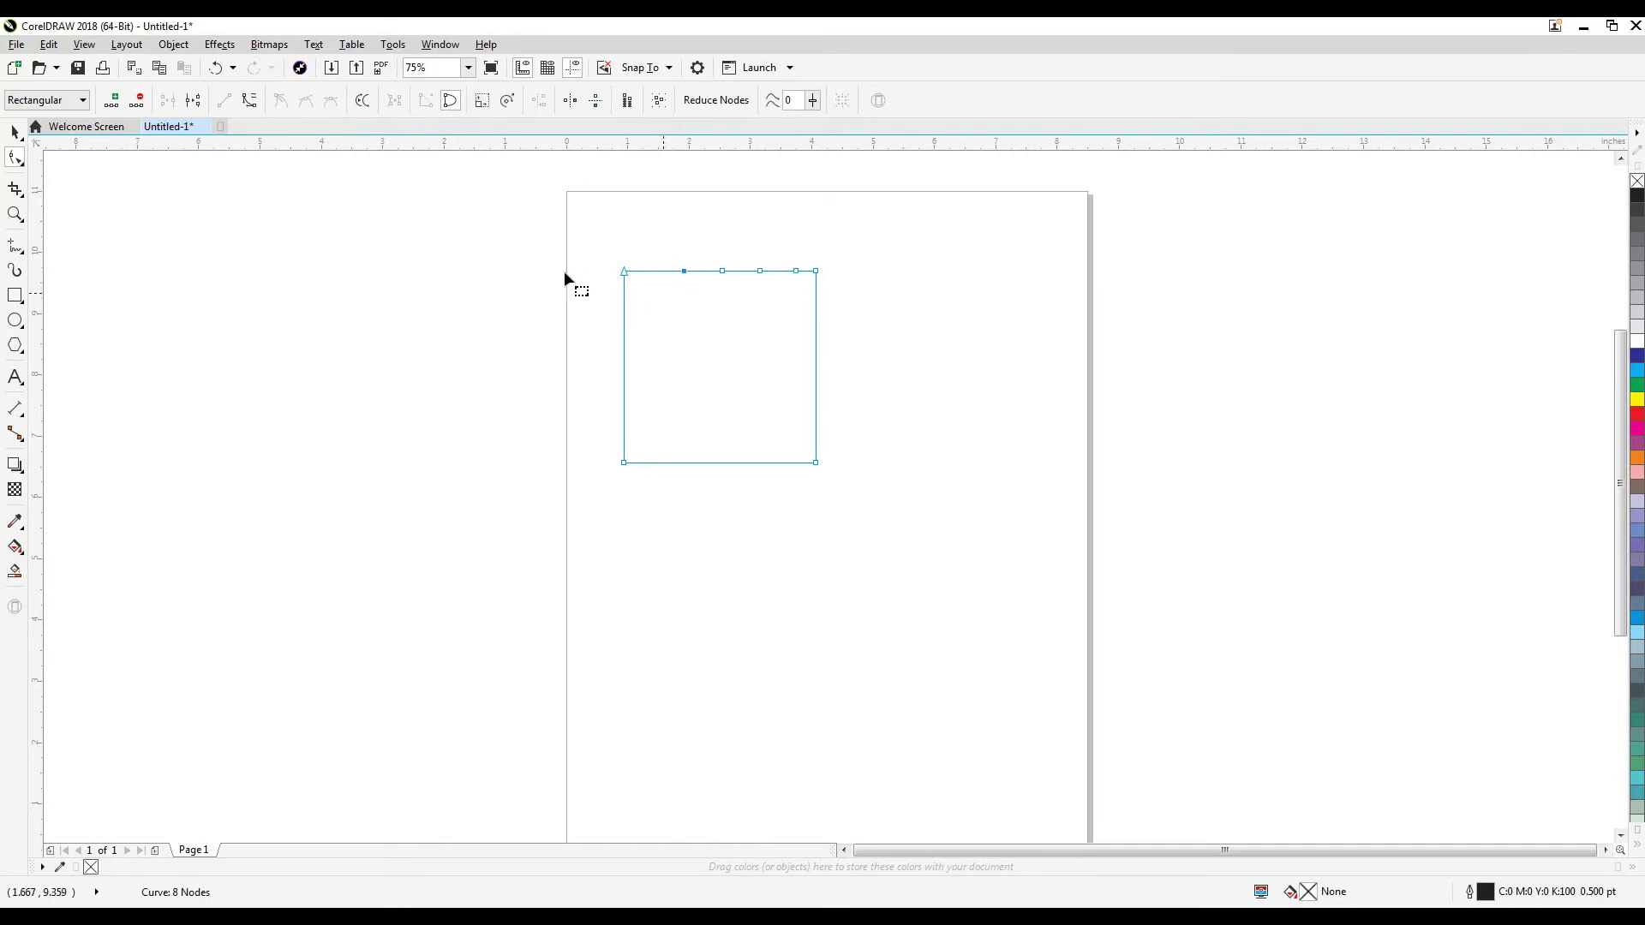
# Delete all the extra nodes on the top edge one by one, leaving only the square's corner nodes.
pyautogui.click(132, 108)
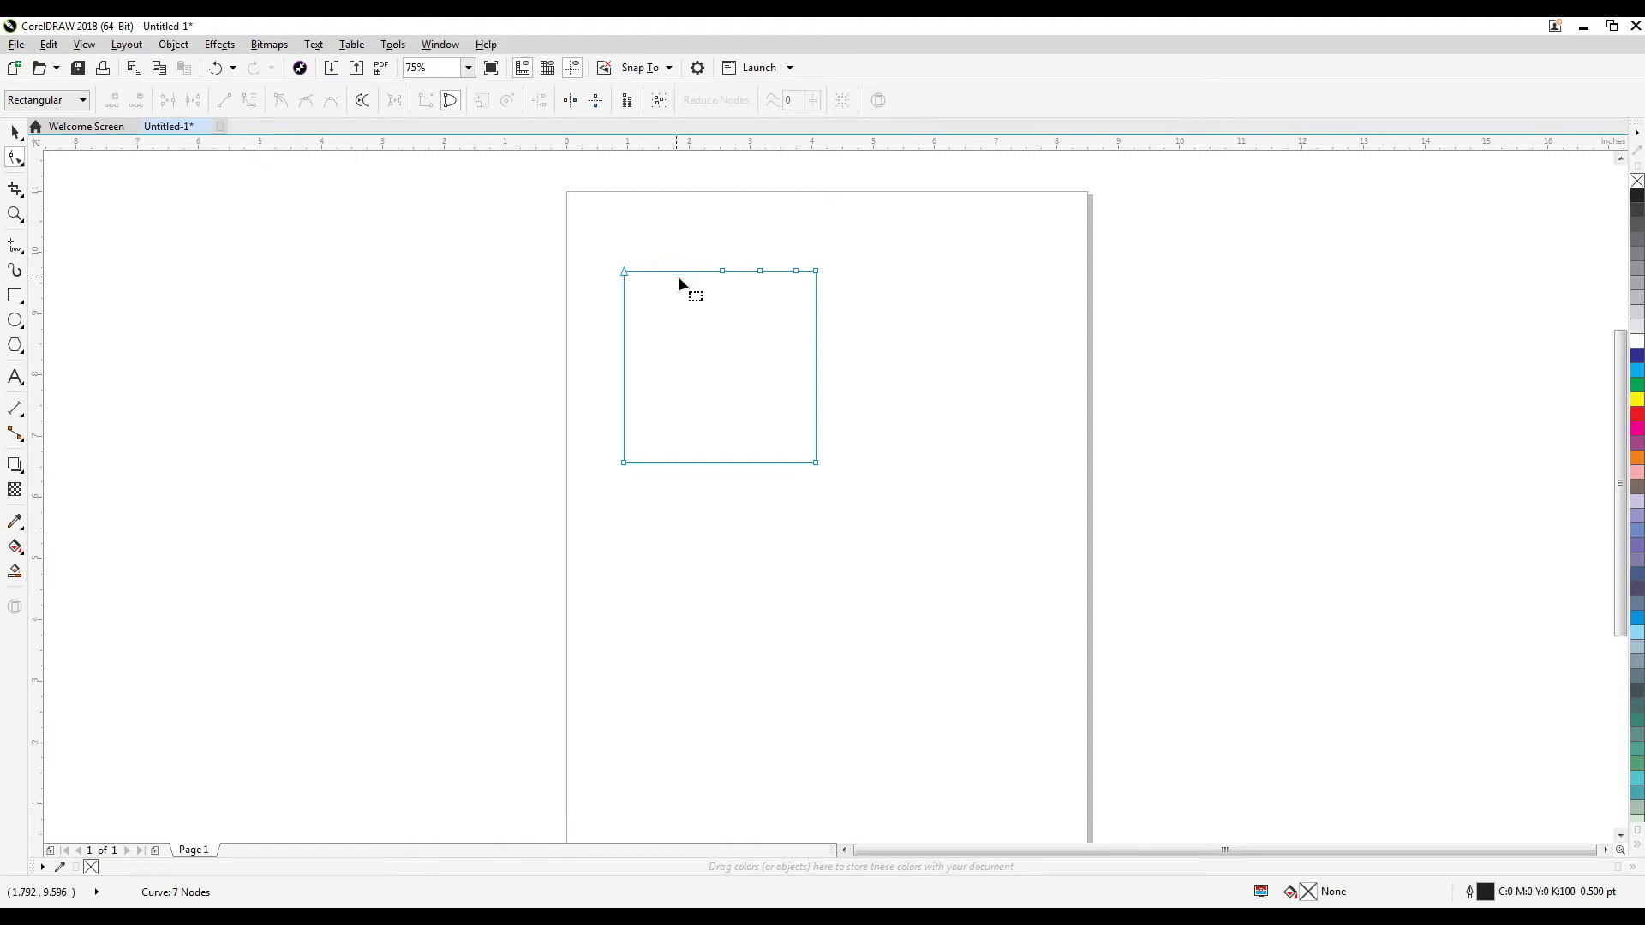
pyautogui.click(760, 272)
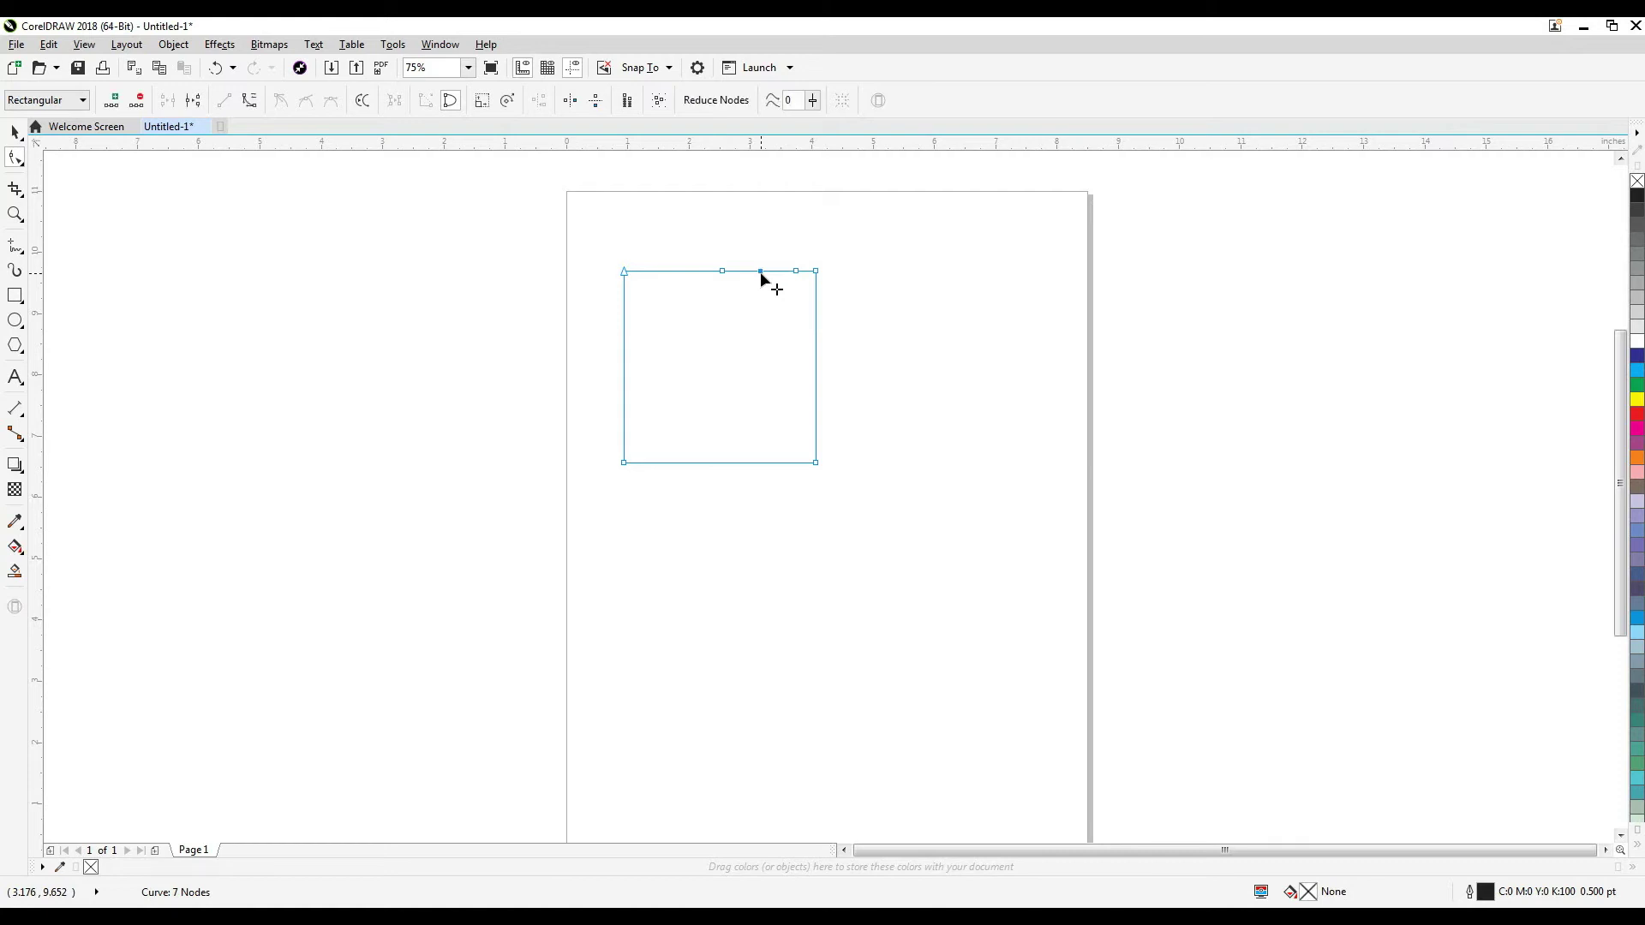
pyautogui.click(136, 104)
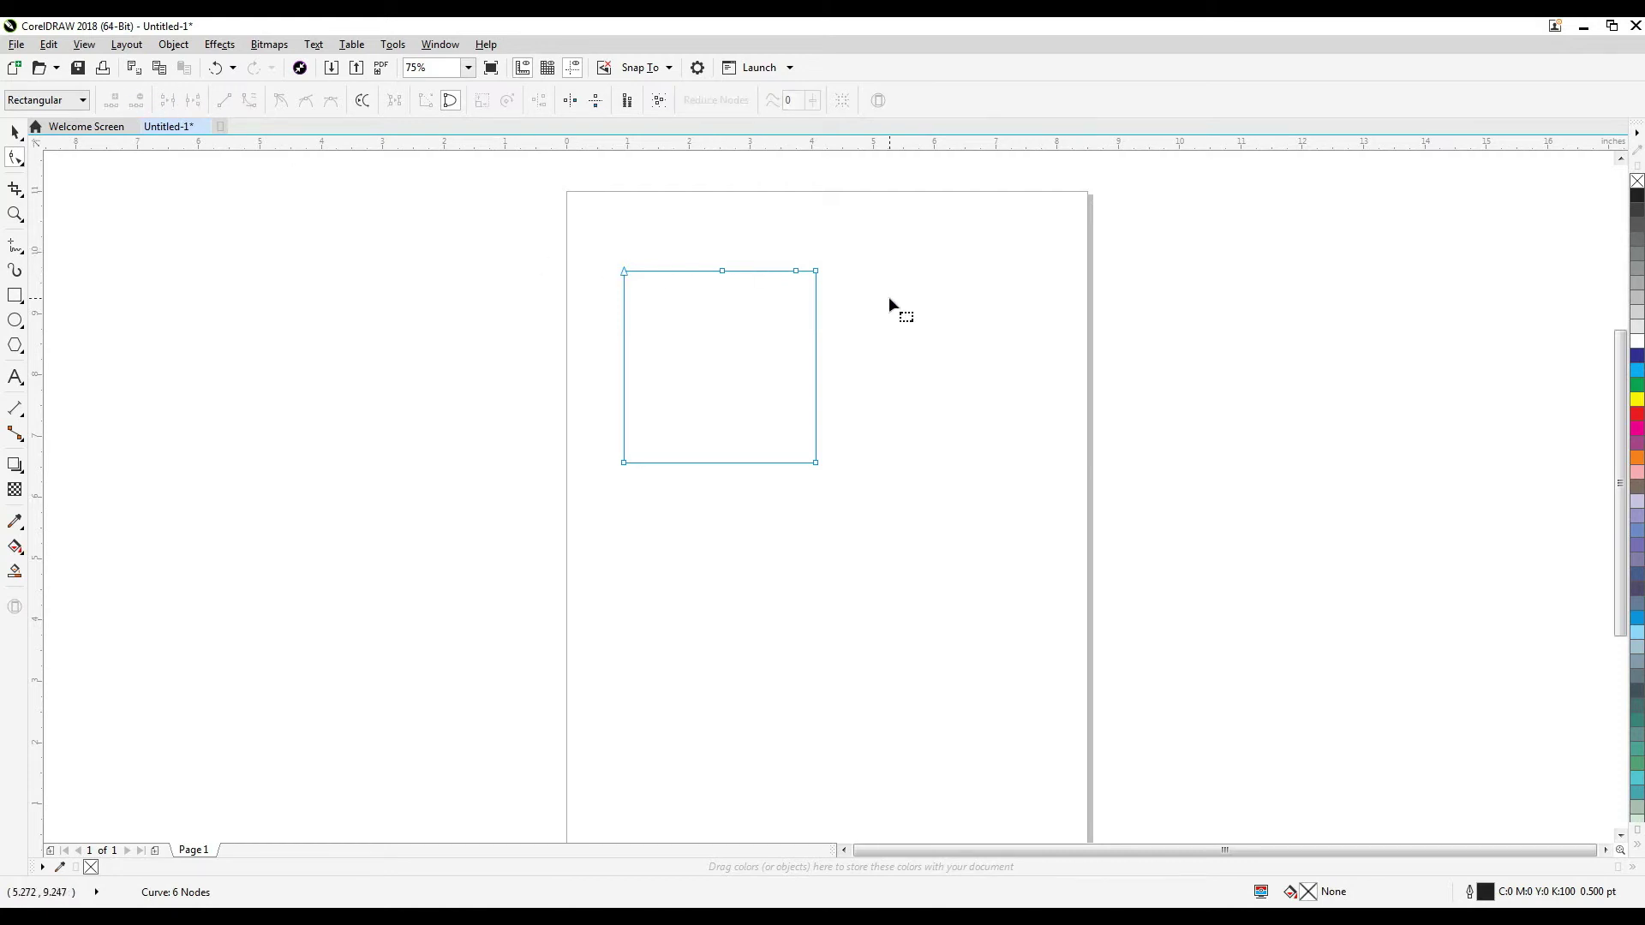
pyautogui.click(795, 270)
pyautogui.press('Delete')
pyautogui.click(721, 271)
pyautogui.press('Delete')
# Add a node mid-way on the top edge, break the curve there and pull the two loose ends apart so they overlap.
pyautogui.doubleClick(704, 270)
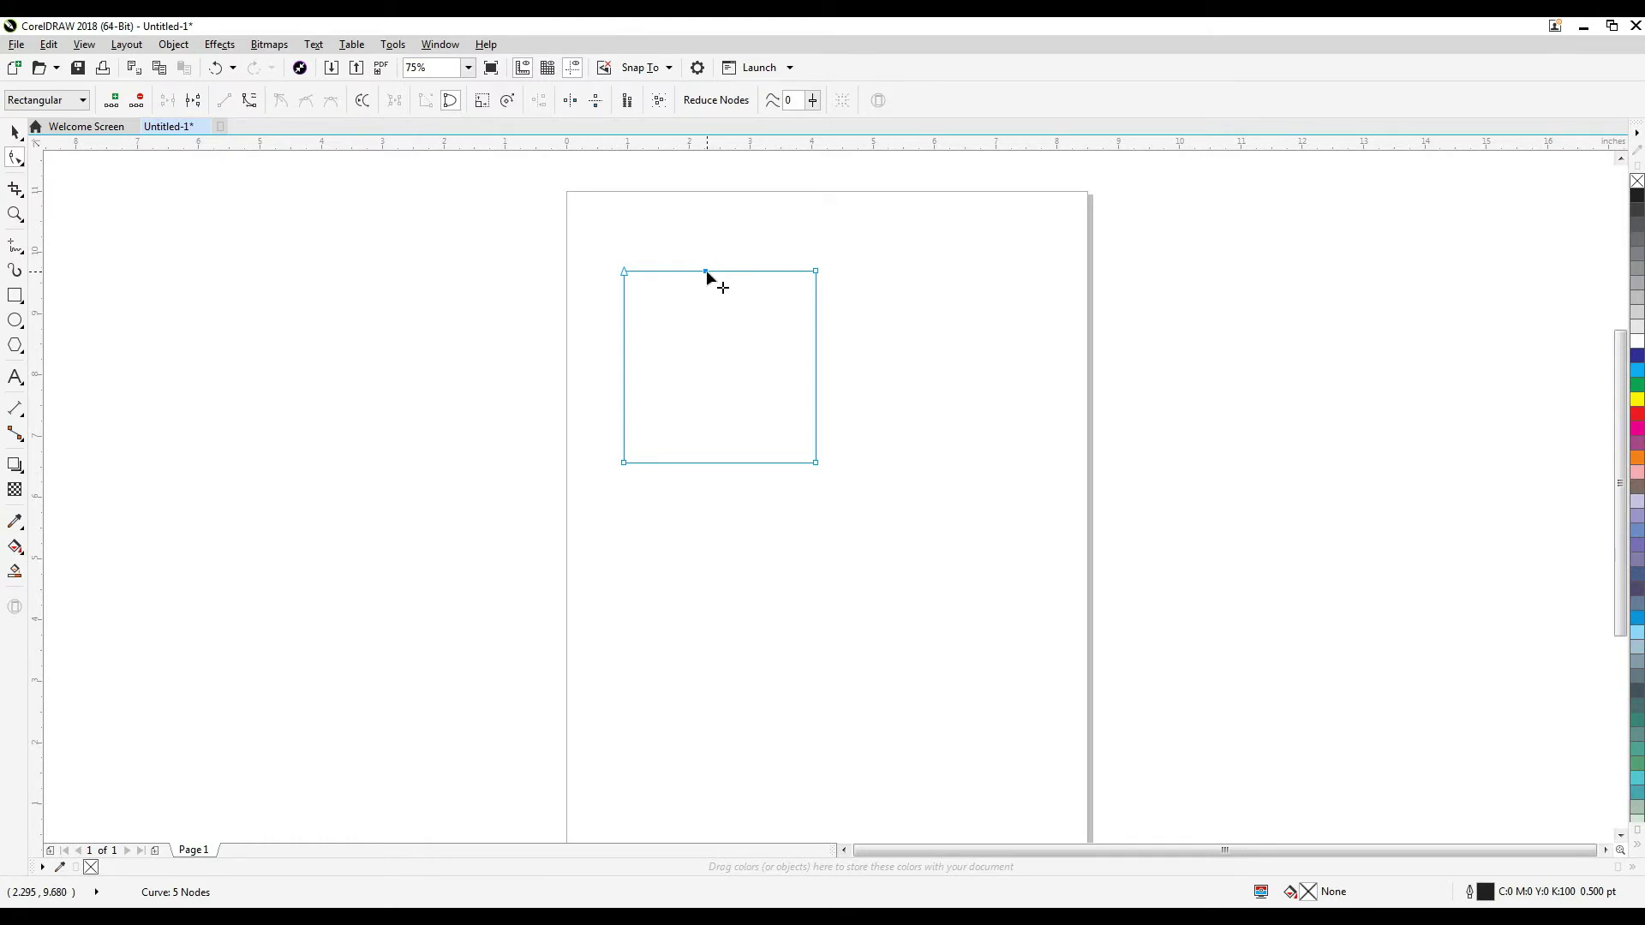
pyautogui.click(192, 101)
pyautogui.moveTo(702, 269); pyautogui.dragTo(662, 242)
pyautogui.moveTo(706, 271); pyautogui.dragTo(749, 290)
pyautogui.moveTo(664, 243); pyautogui.dragTo(732, 232)
pyautogui.moveTo(749, 291); pyautogui.dragTo(711, 301)
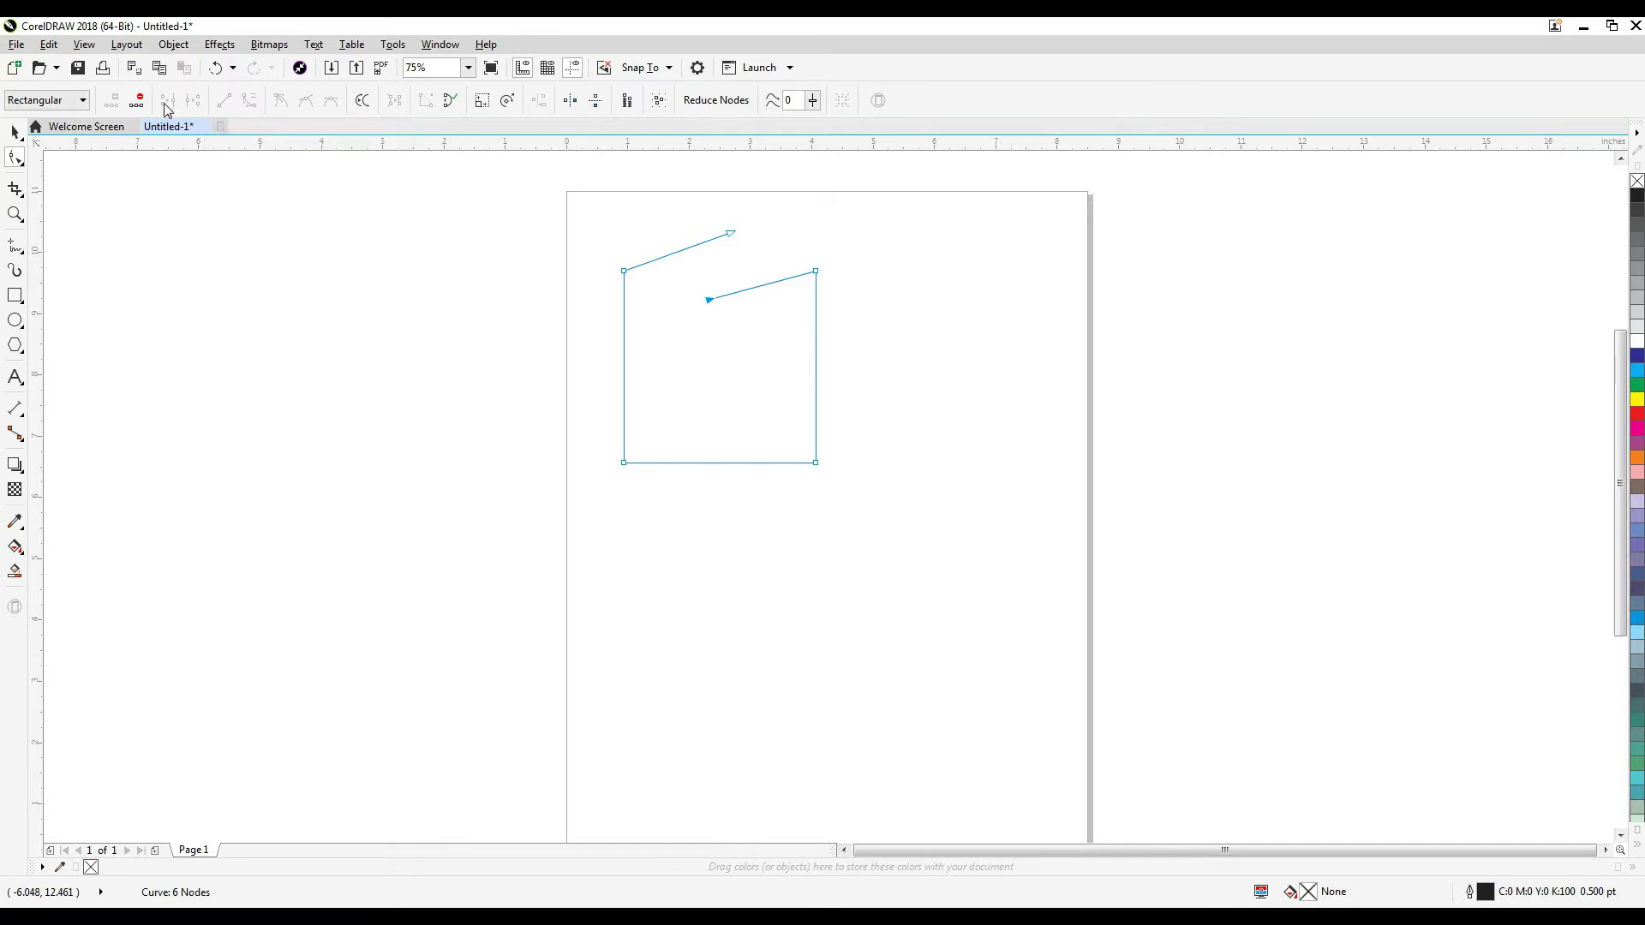
# Select both loose end nodes, join them into one, and delete the joined node to straighten the top edge.
pyautogui.moveTo(668, 204); pyautogui.dragTo(766, 341)
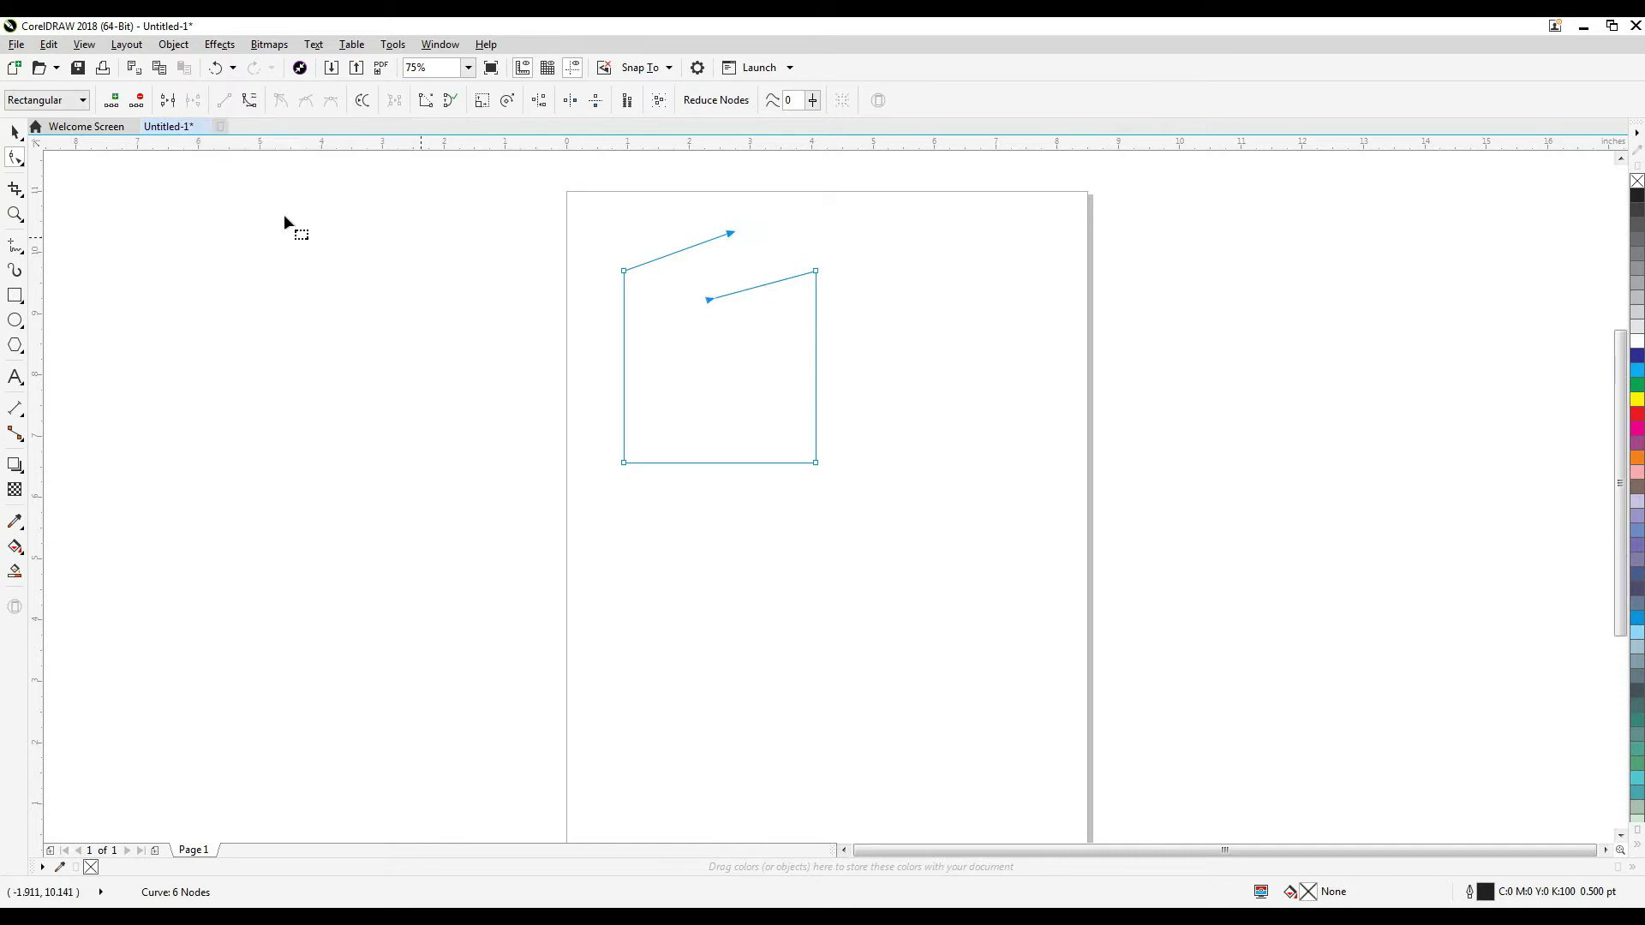
pyautogui.click(165, 102)
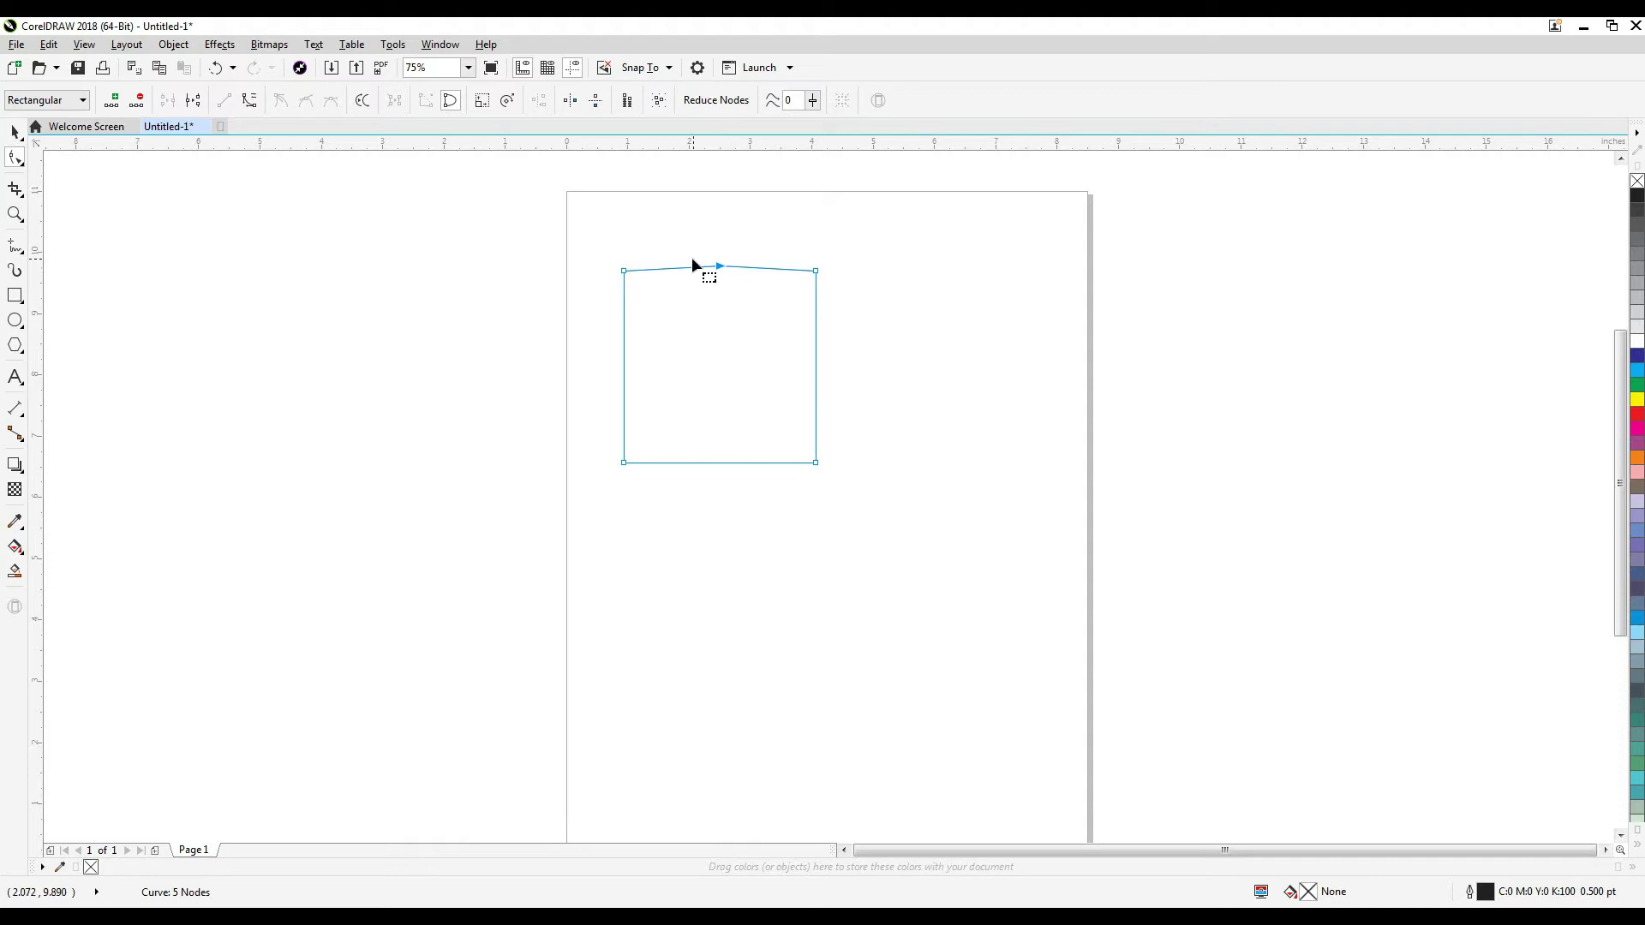
pyautogui.moveTo(703, 251); pyautogui.dragTo(735, 290)
pyautogui.press('Delete')
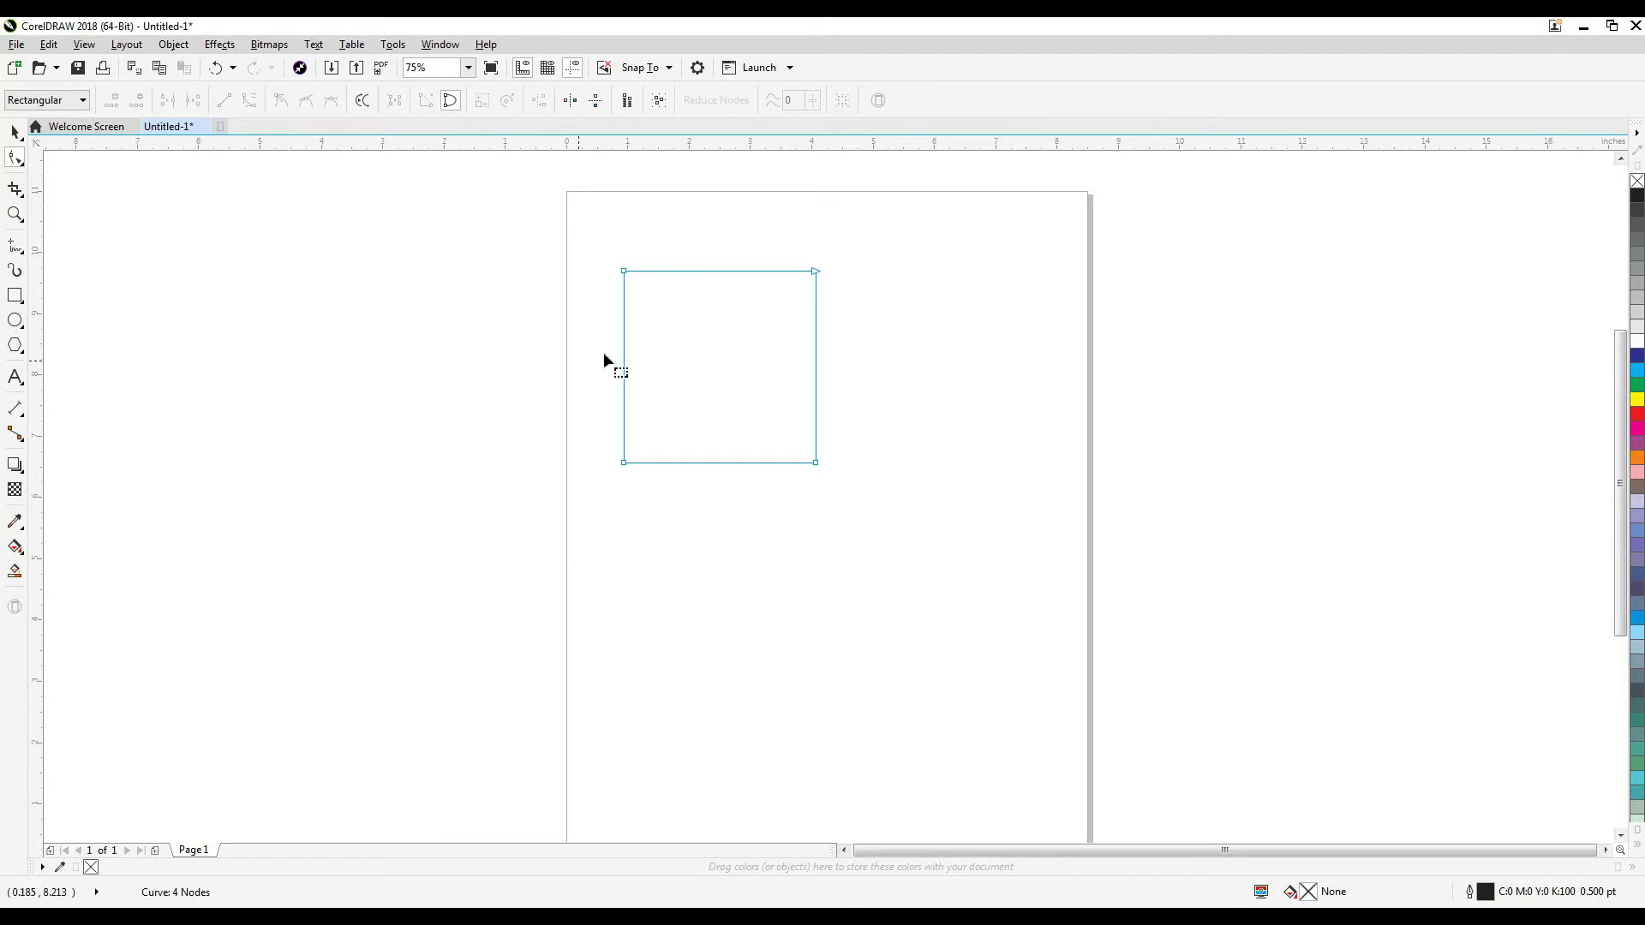
# Bring back the node slightly above the middle of the top edge and remove it again.
pyautogui.doubleClick(720, 271)
pyautogui.moveTo(720, 271); pyautogui.dragTo(719, 265)
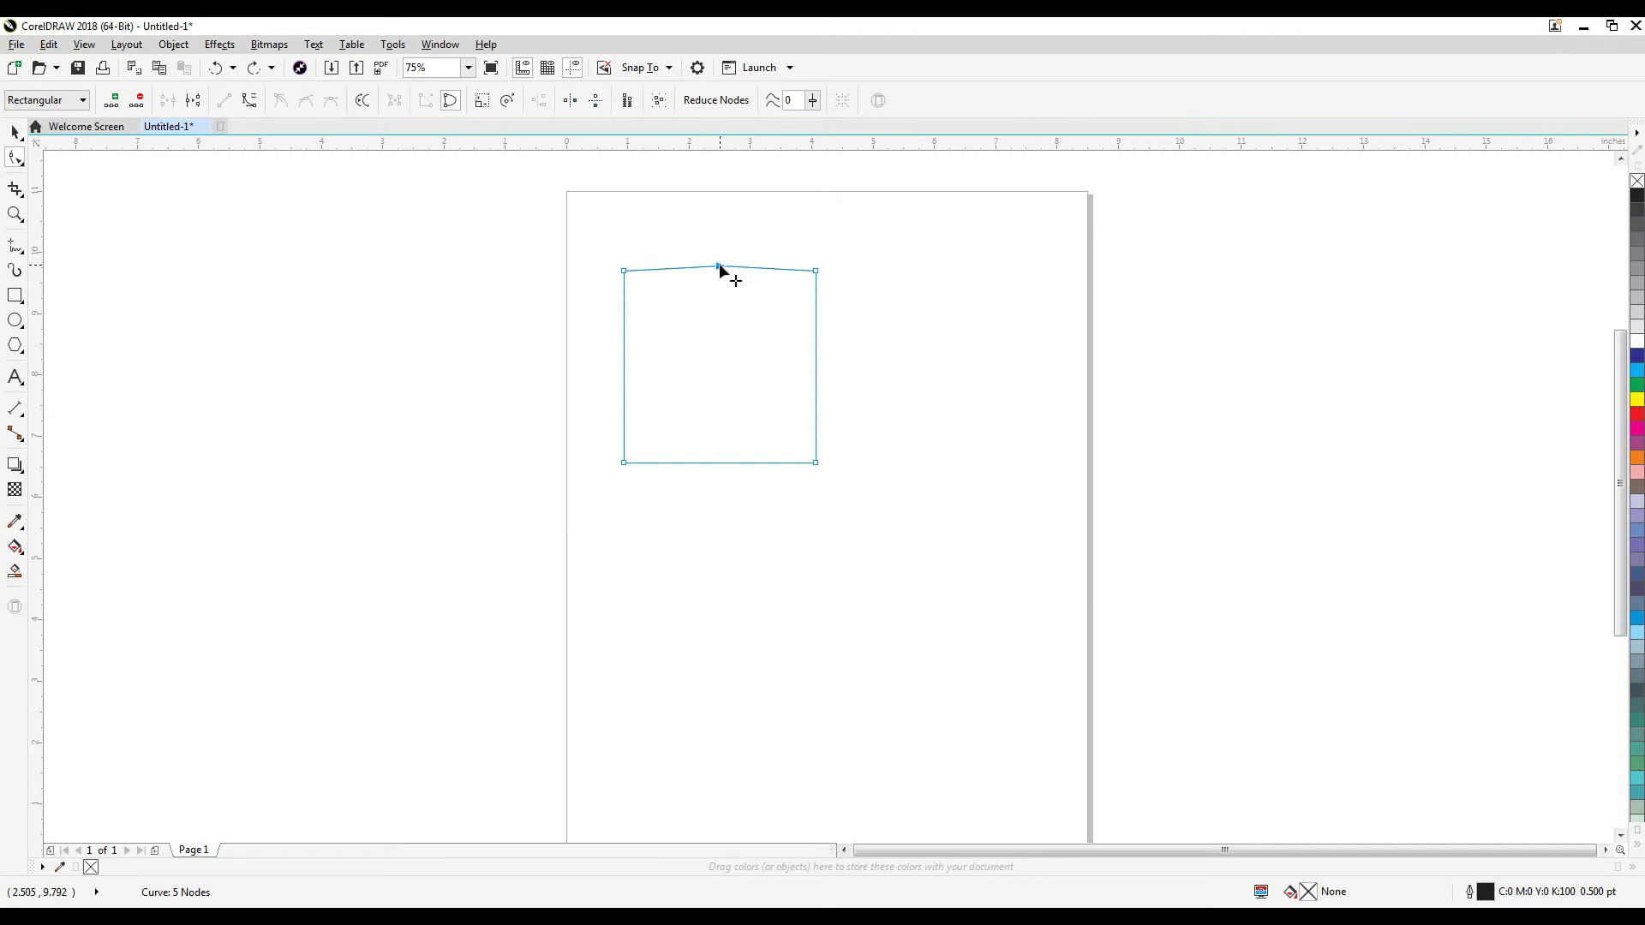
pyautogui.doubleClick(717, 263)
# Convert the top edge to a curve, bend it into a wave with its handles, and undo a trial pull down to the bottom edge.
pyautogui.click(715, 271)
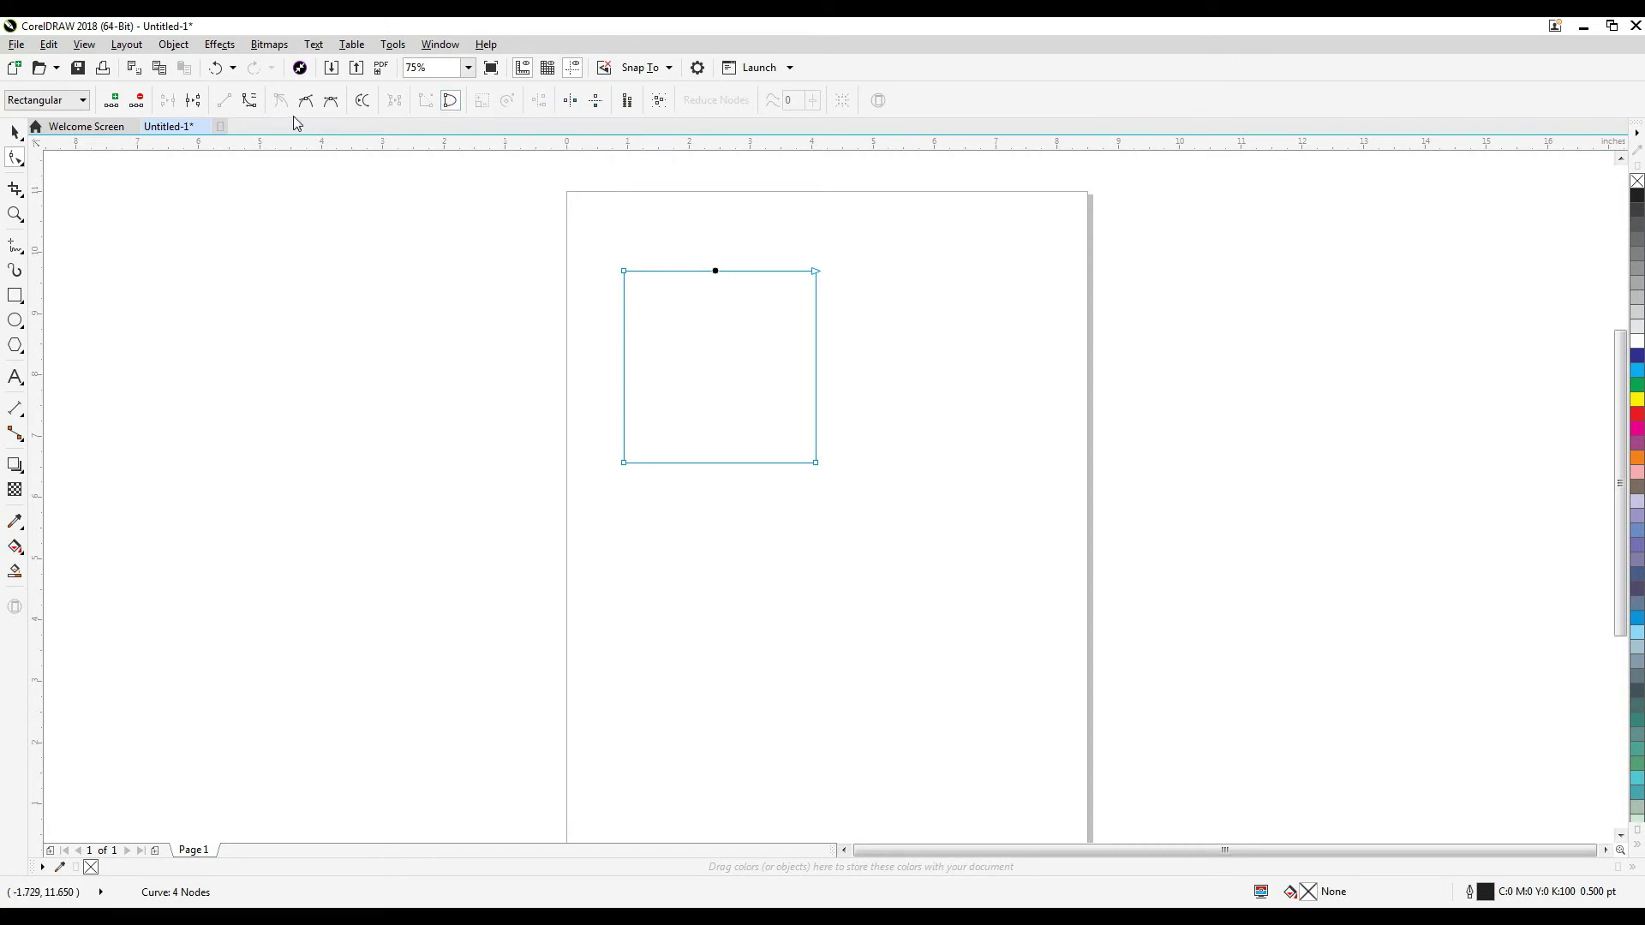
pyautogui.click(247, 102)
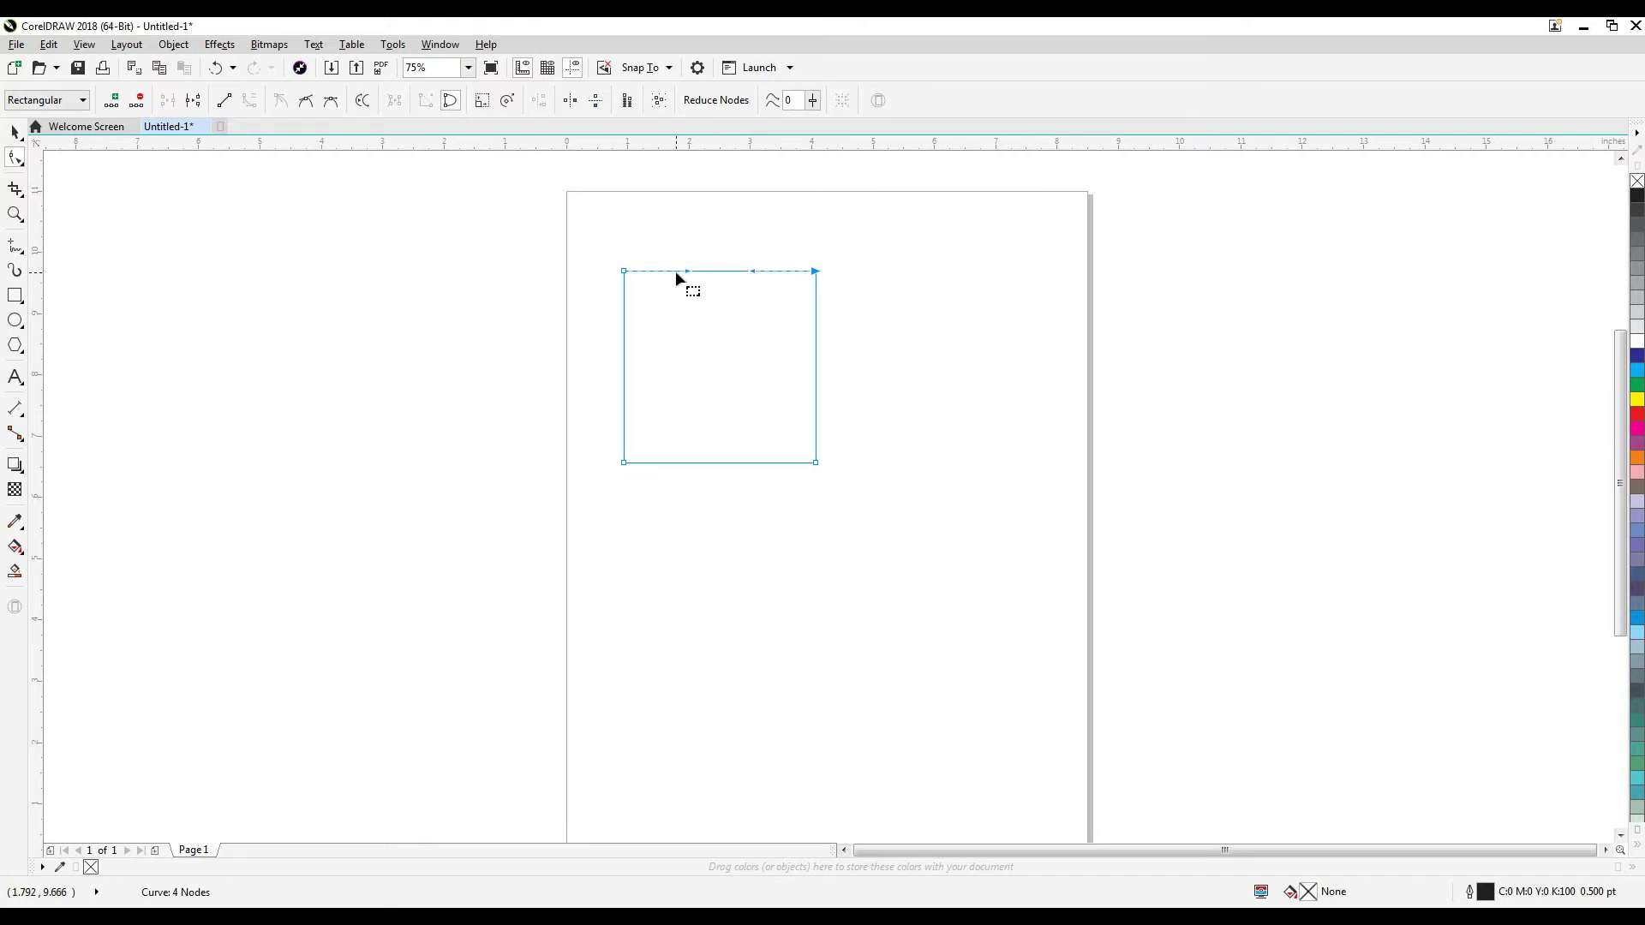
pyautogui.moveTo(685, 271); pyautogui.dragTo(690, 218)
pyautogui.moveTo(754, 273); pyautogui.dragTo(751, 317)
pyautogui.moveTo(718, 269); pyautogui.dragTo(721, 465)
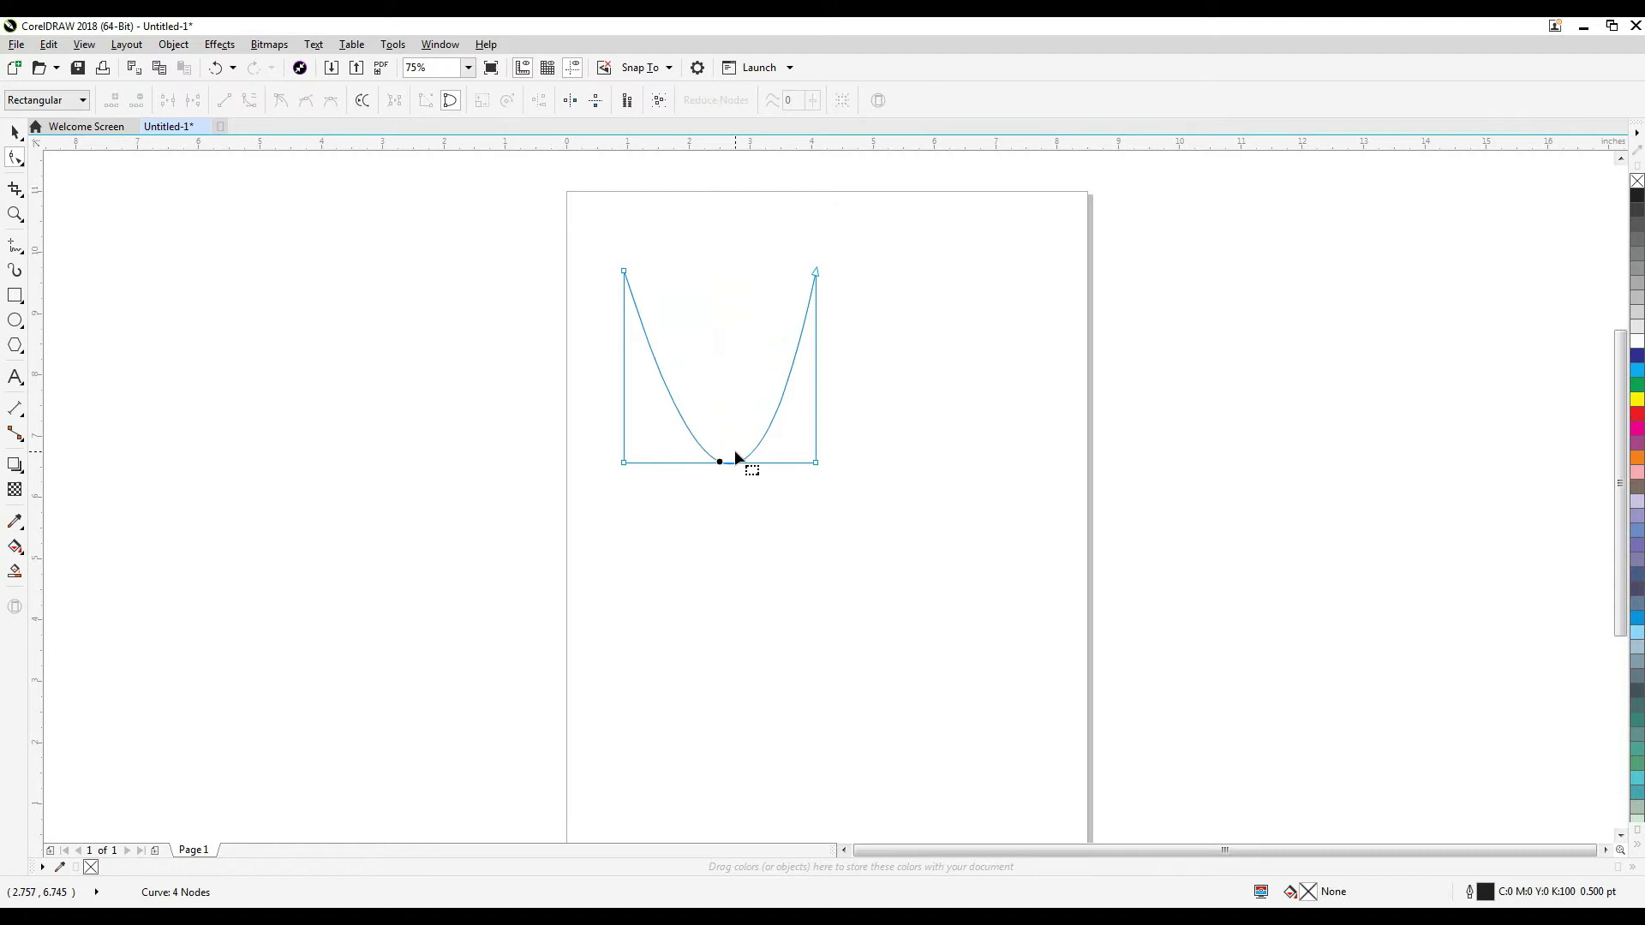
pyautogui.hotkey('ctrl', 'z')
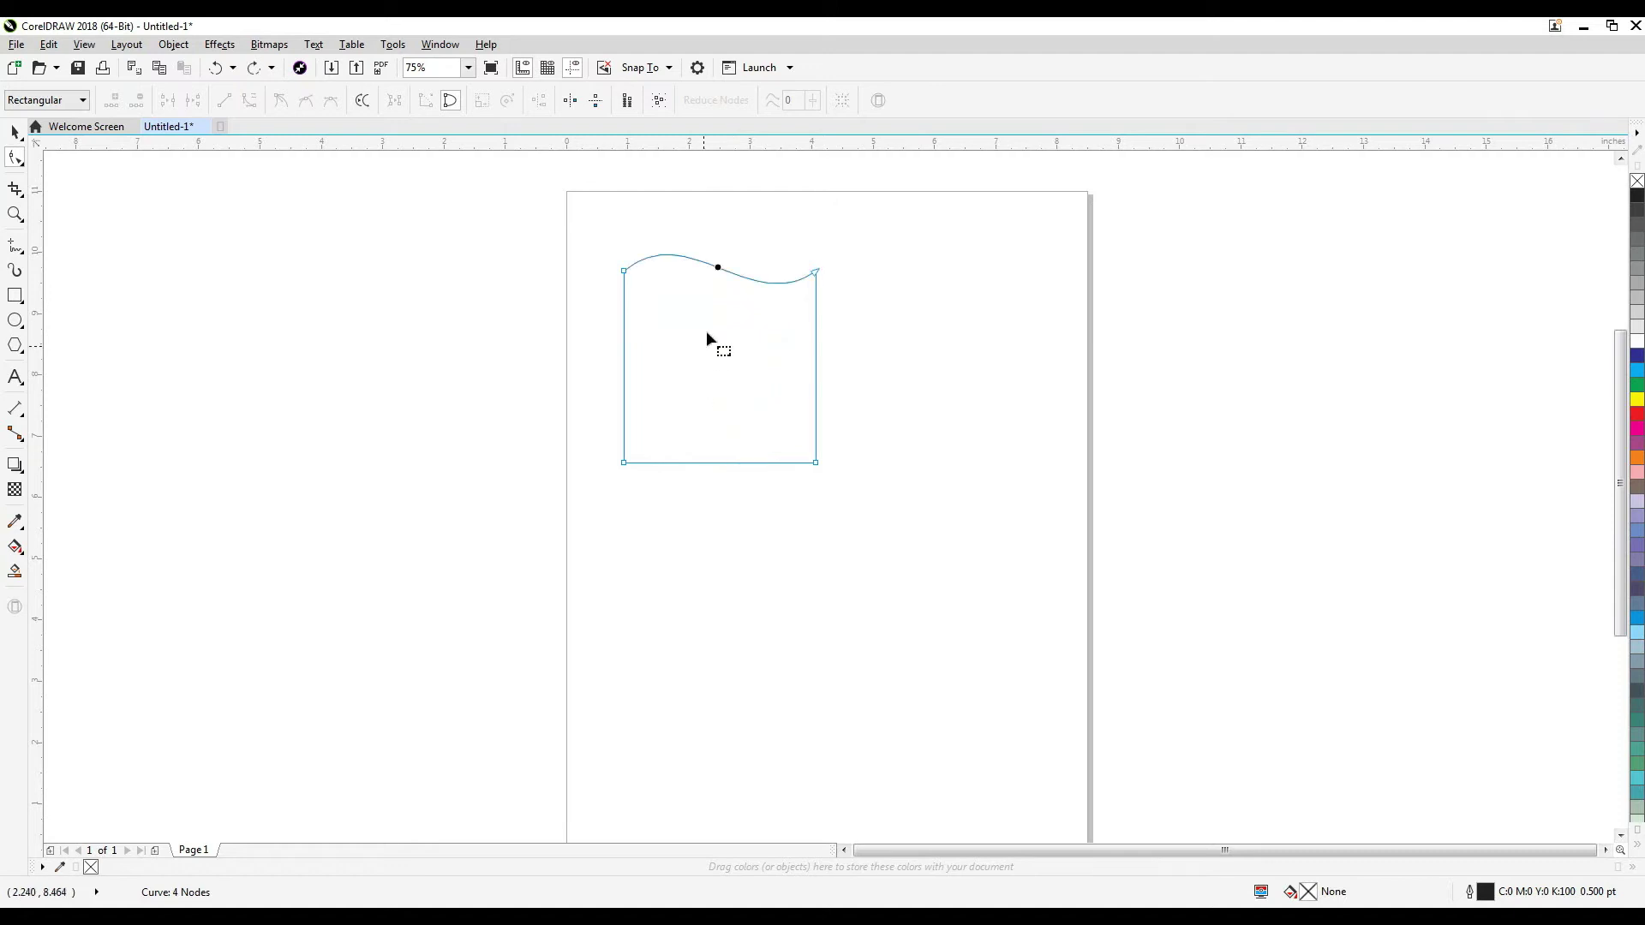
# Steepen the top wave by extending both handles, and convert the curved segment back to a straight line.
pyautogui.click(624, 272)
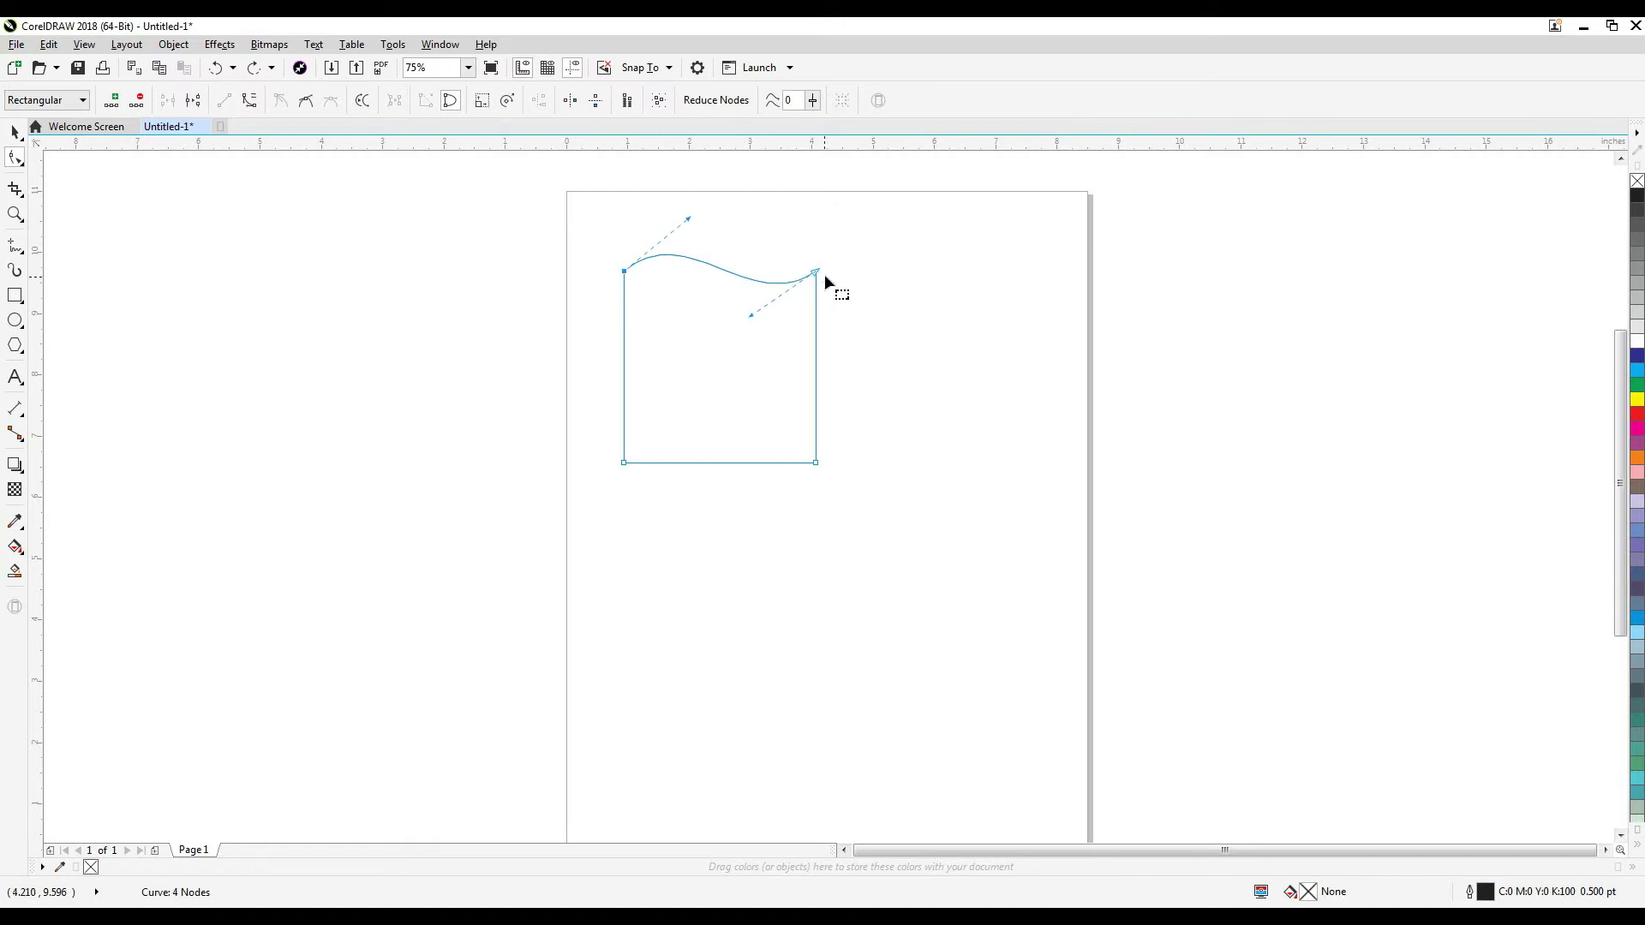
pyautogui.moveTo(751, 316); pyautogui.dragTo(751, 338)
pyautogui.moveTo(689, 220); pyautogui.dragTo(688, 206)
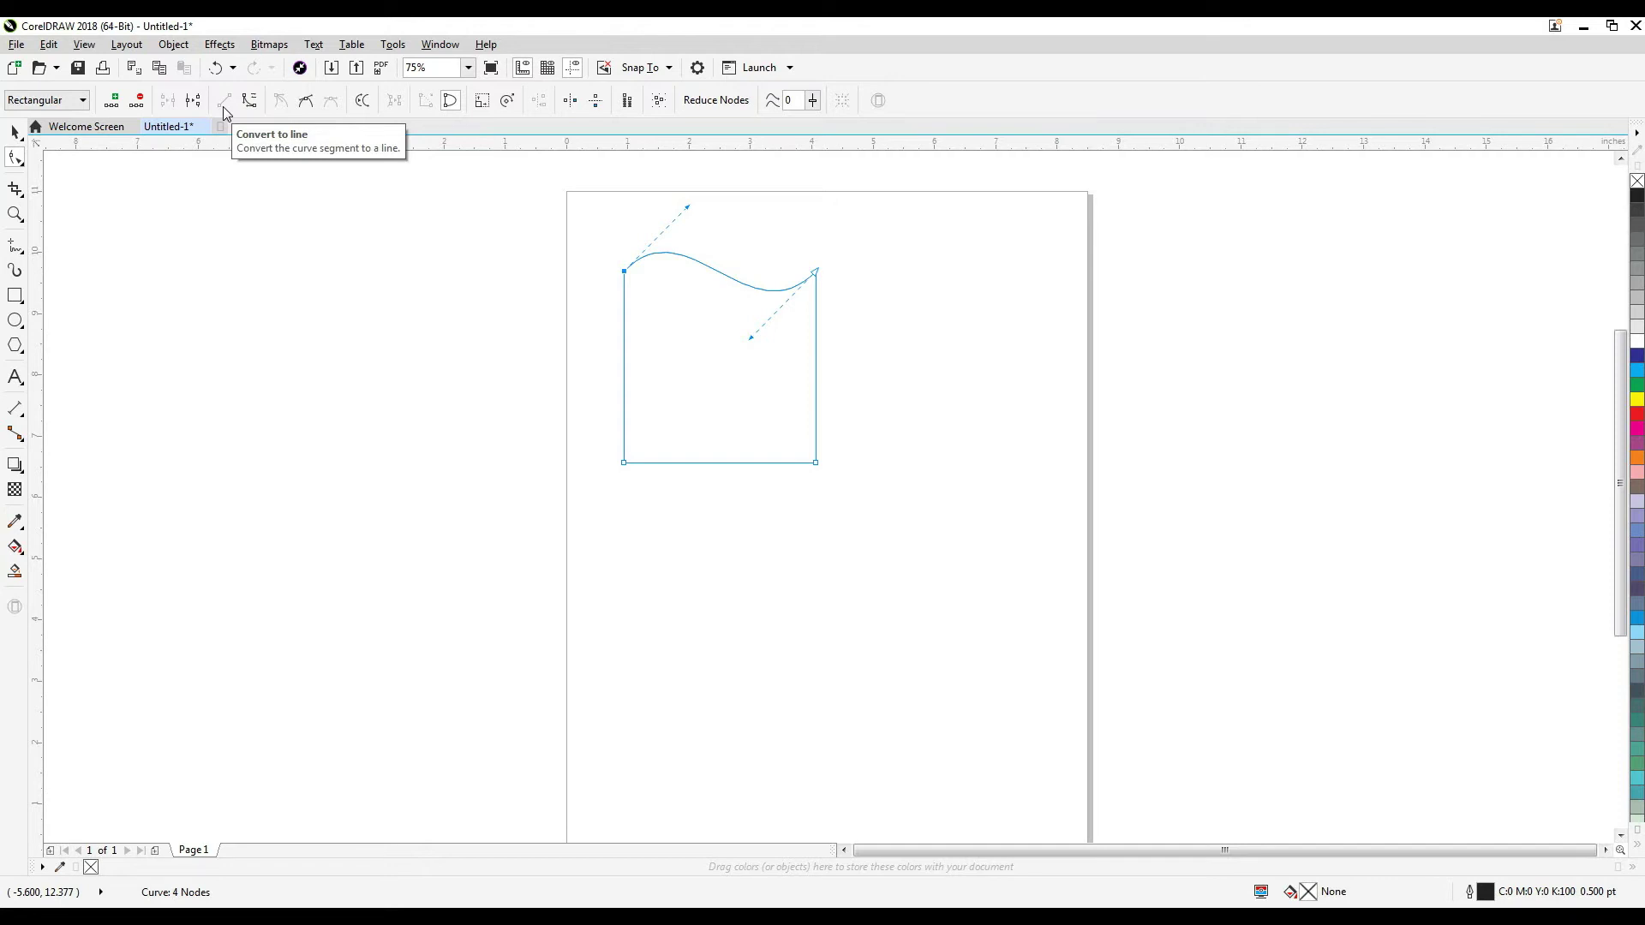
pyautogui.click(722, 274)
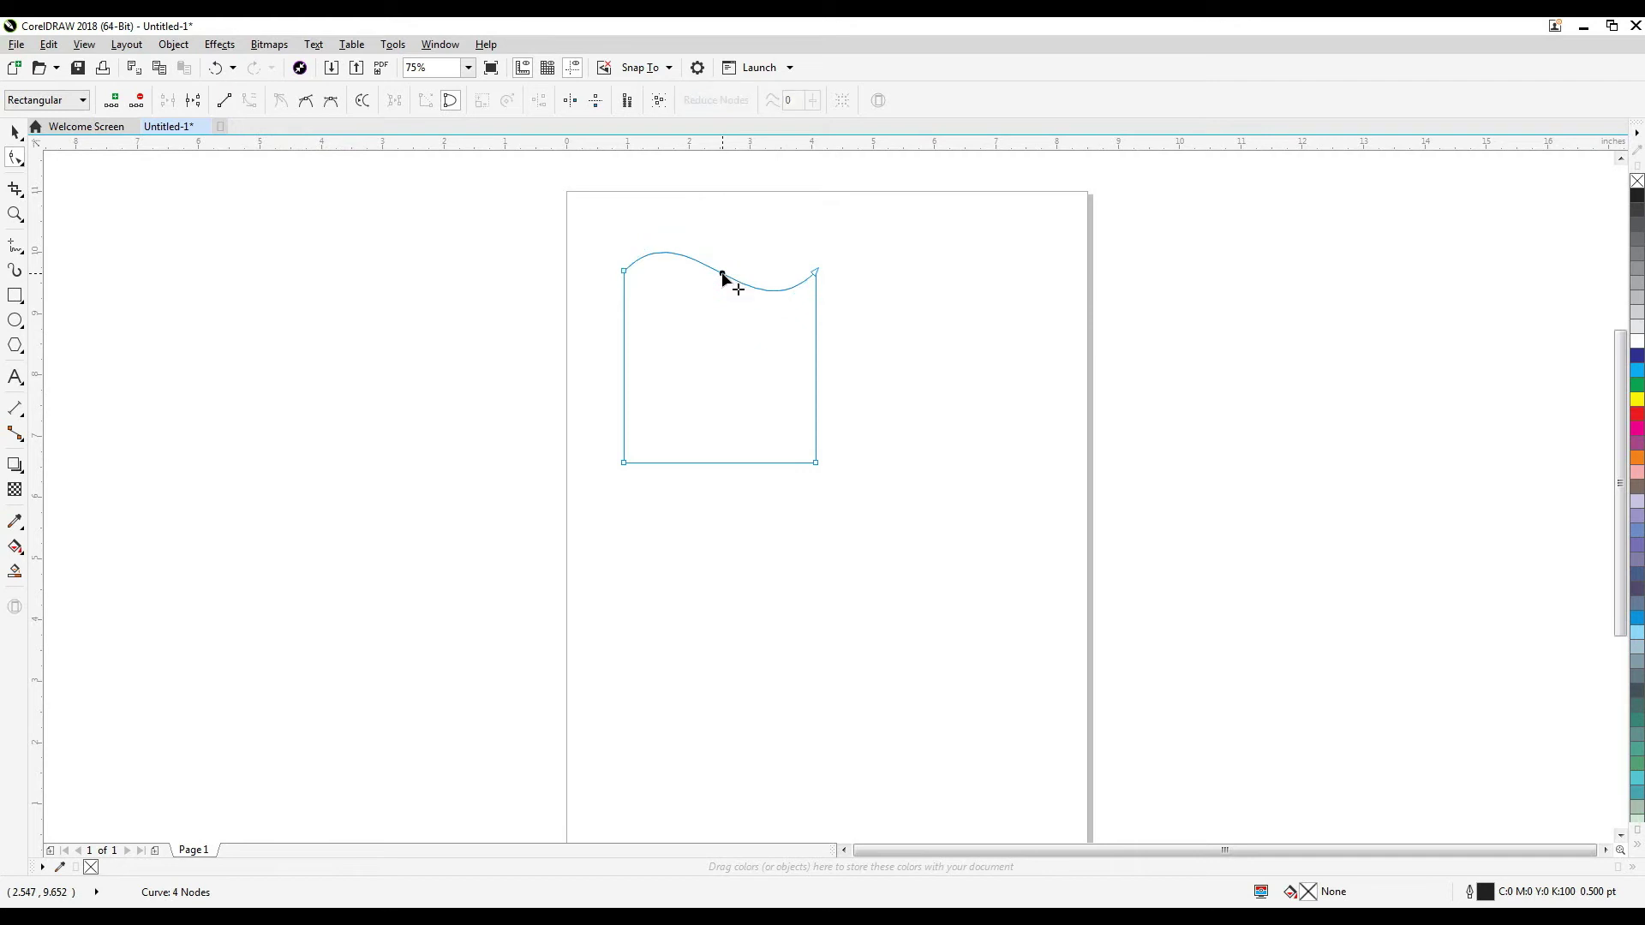
pyautogui.click(226, 102)
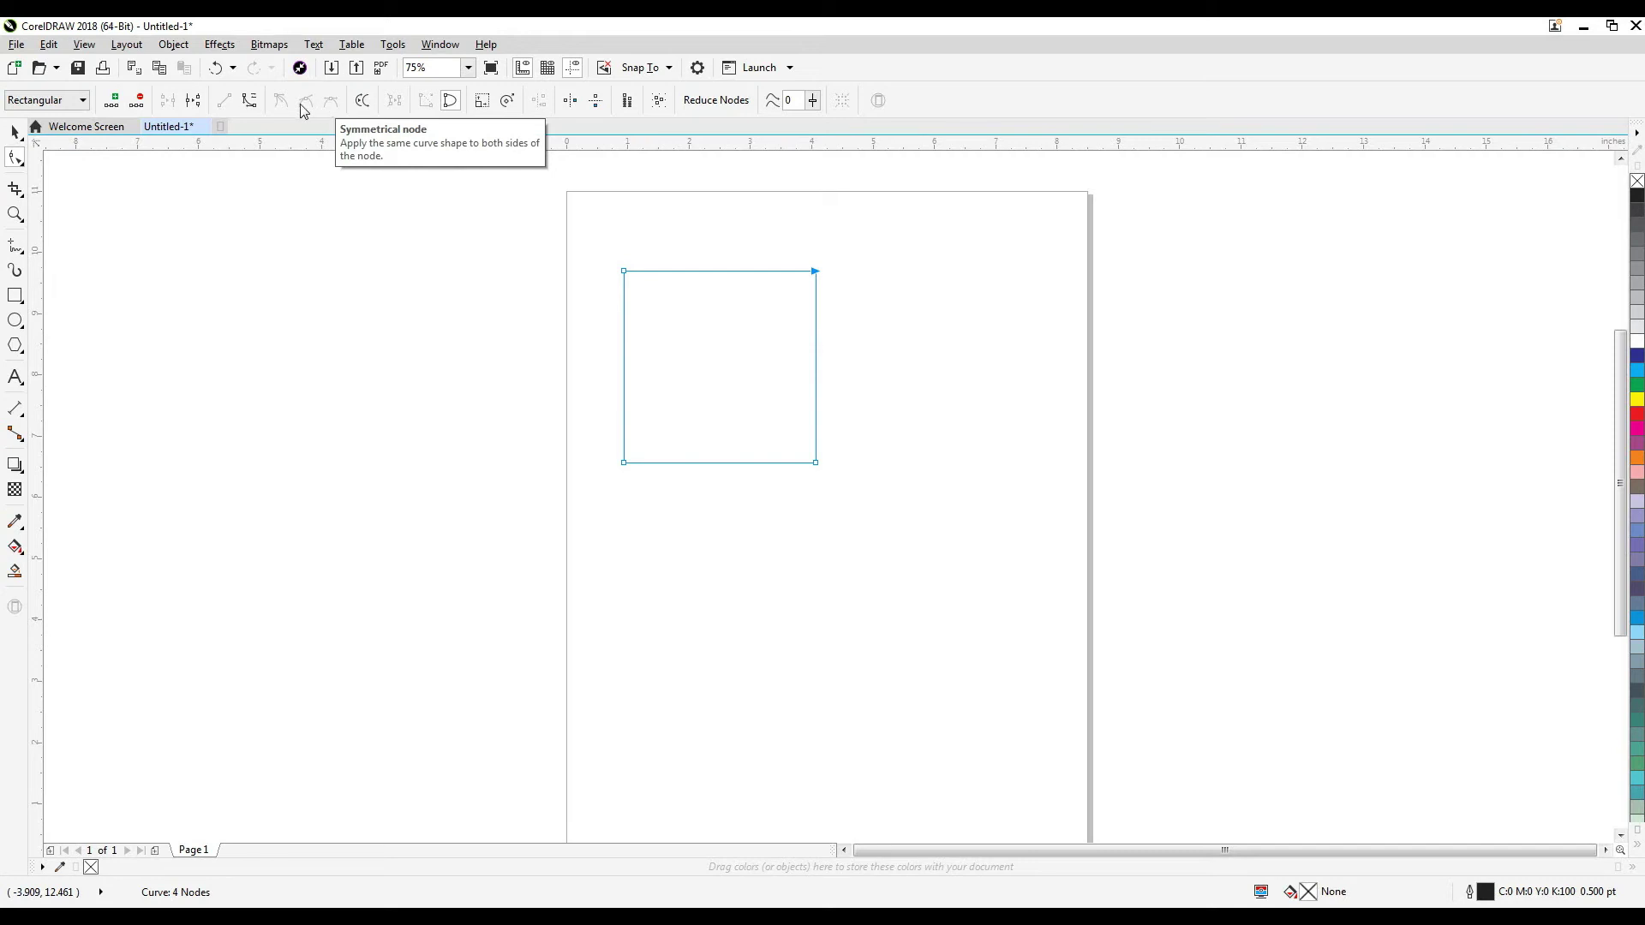
# Convert the top edge to a curve again and shape a wave by lowering its right handle and raising its left handle.
pyautogui.click(712, 271)
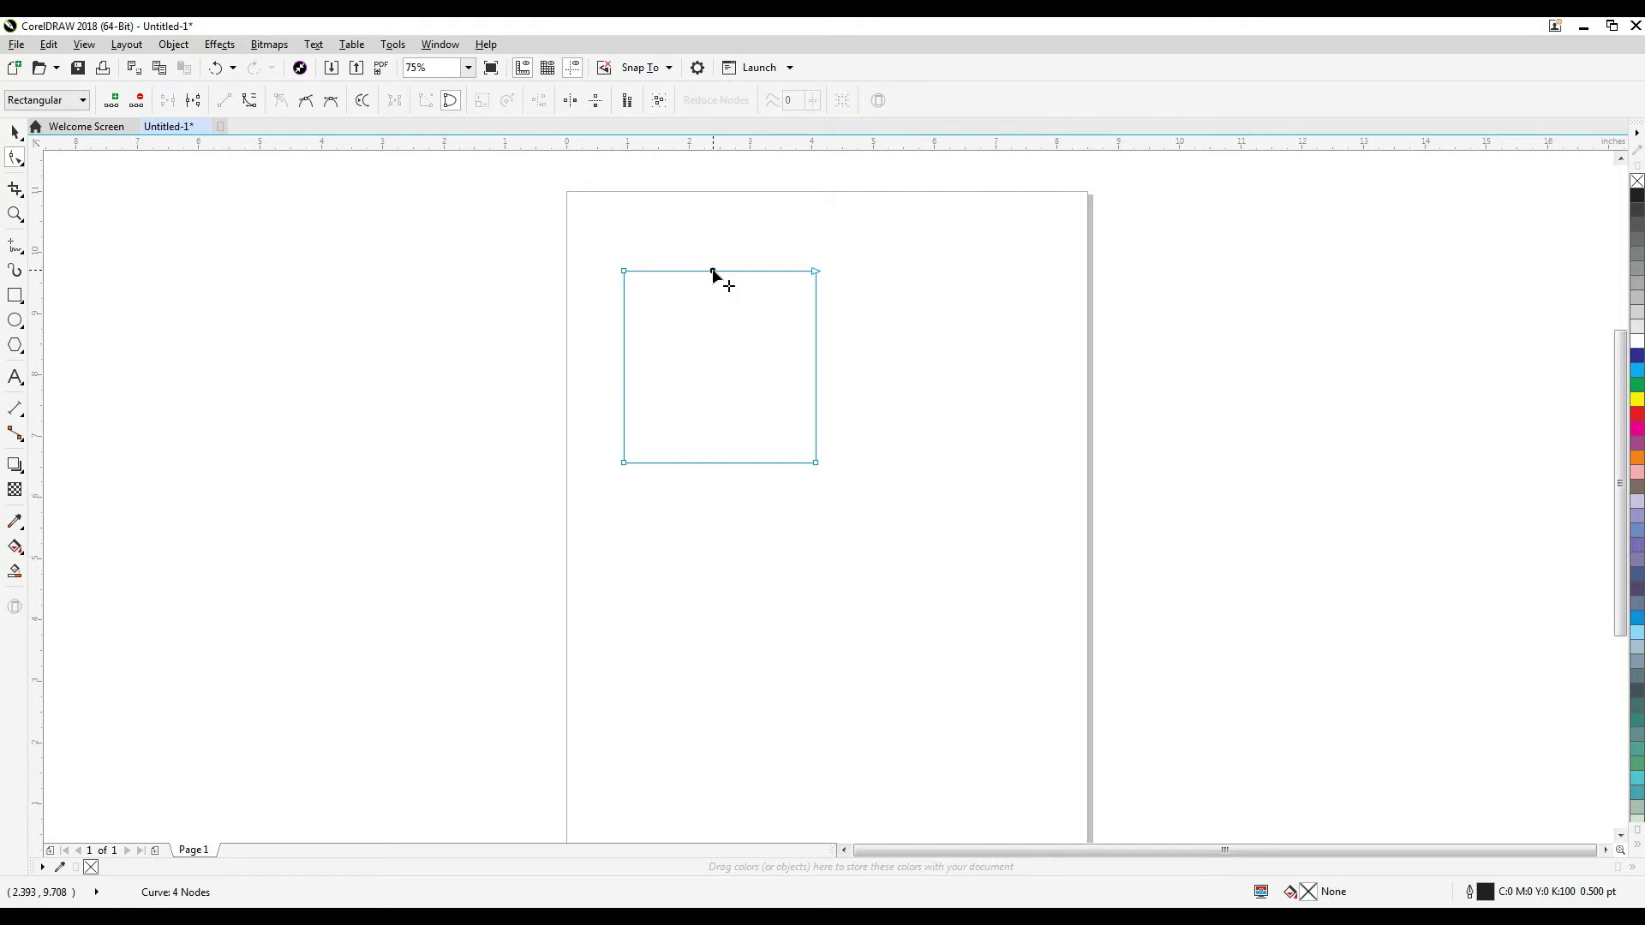
pyautogui.click(249, 100)
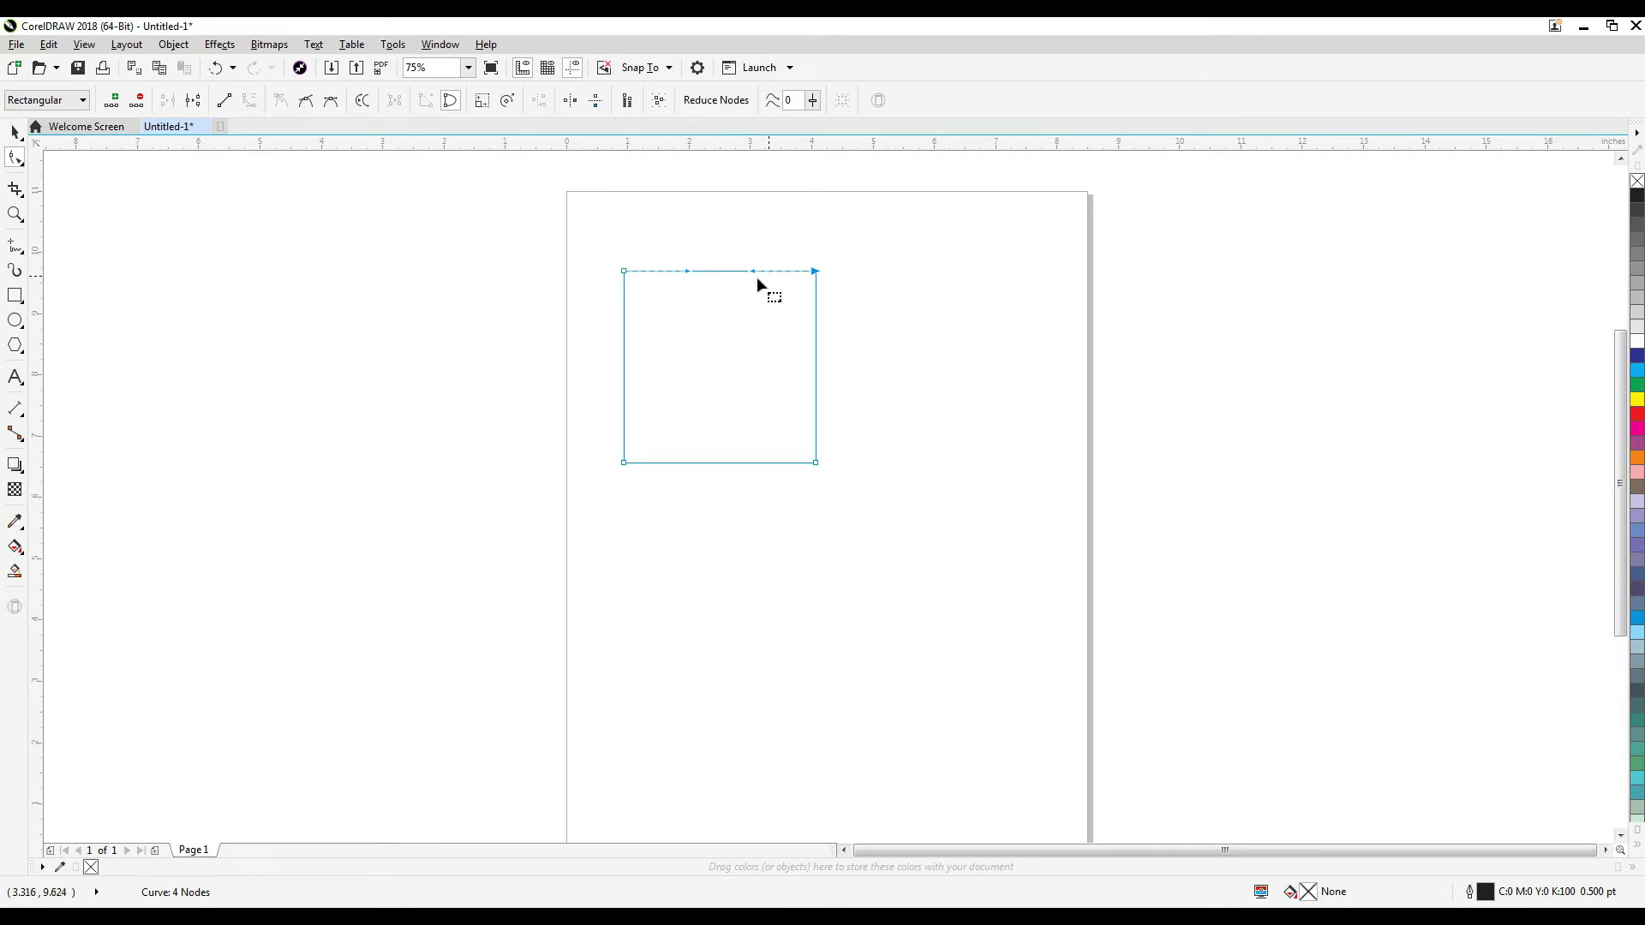
pyautogui.moveTo(752, 273); pyautogui.dragTo(733, 327)
pyautogui.moveTo(688, 272)
pyautogui.mouseDown()
pyautogui.moveTo(672, 228)
pyautogui.moveTo(701, 229)
pyautogui.mouseUp()
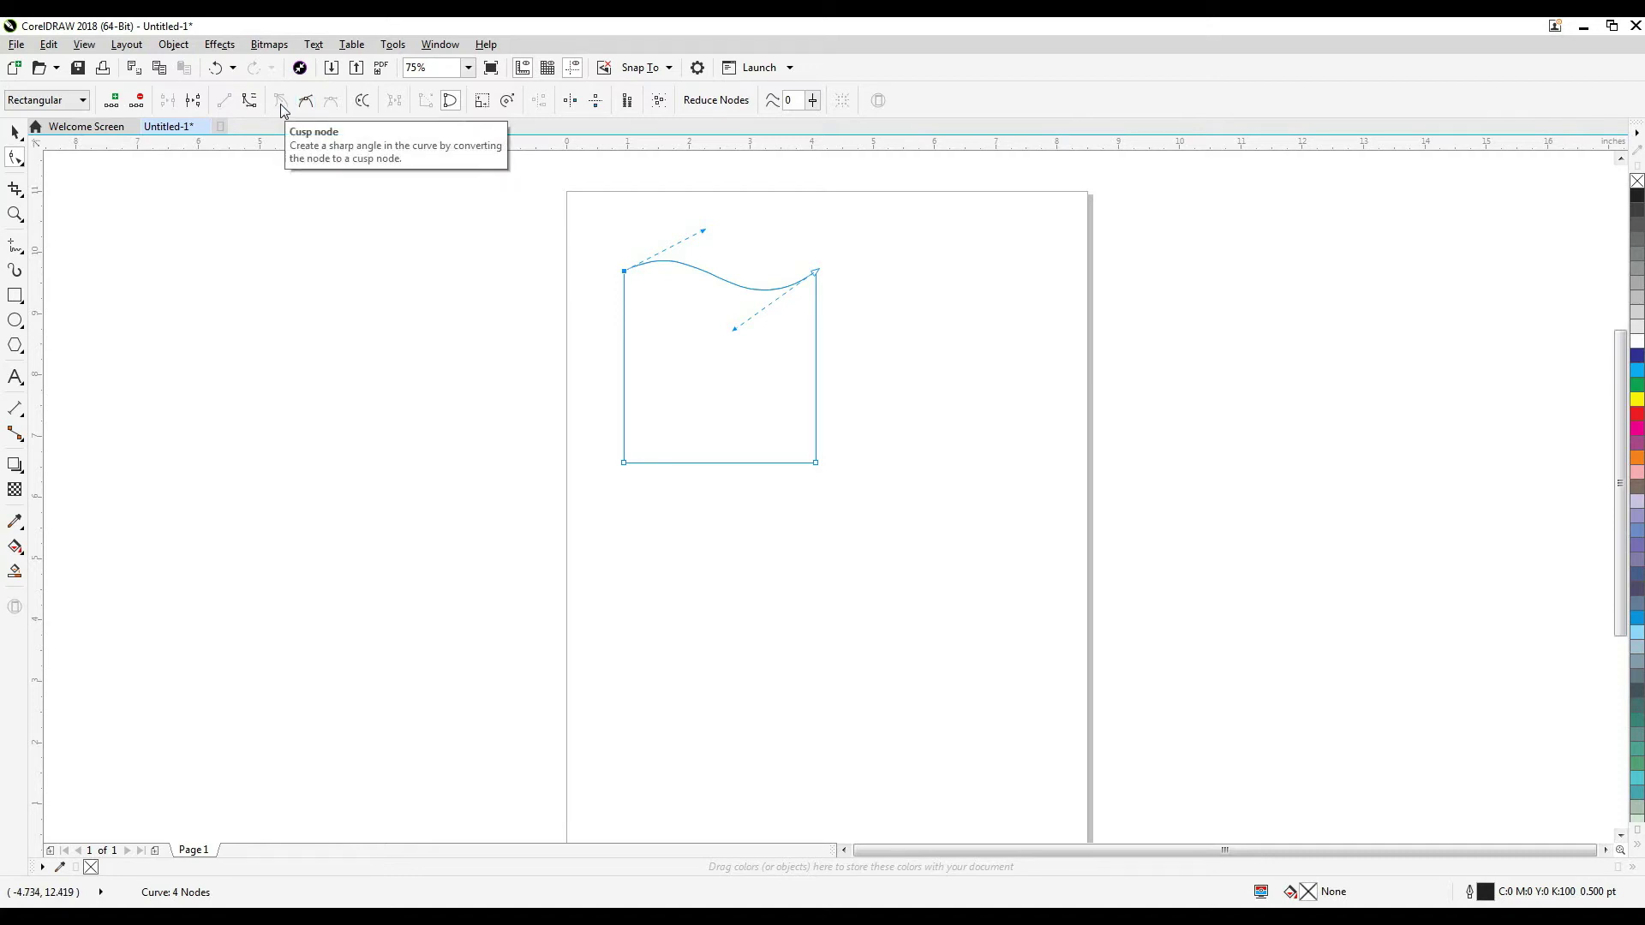
# Add a node at the middle of the wave, undo a trial change to a neighbouring handle, and adjust the new node's lower handle.
pyautogui.click(720, 279)
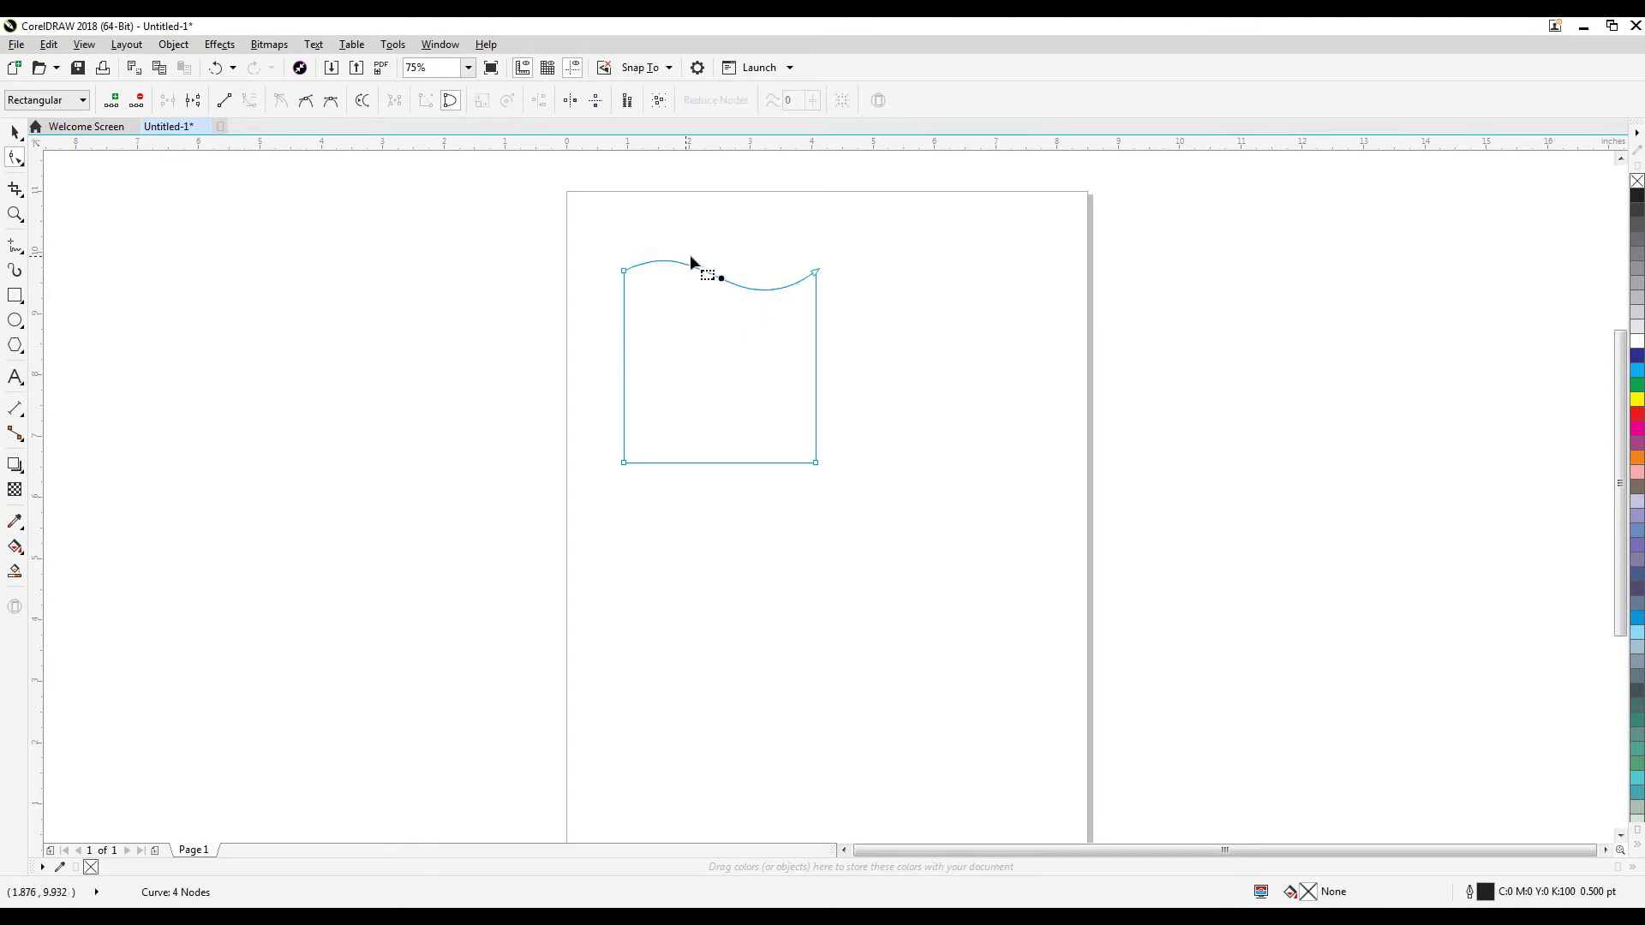
pyautogui.doubleClick(721, 279)
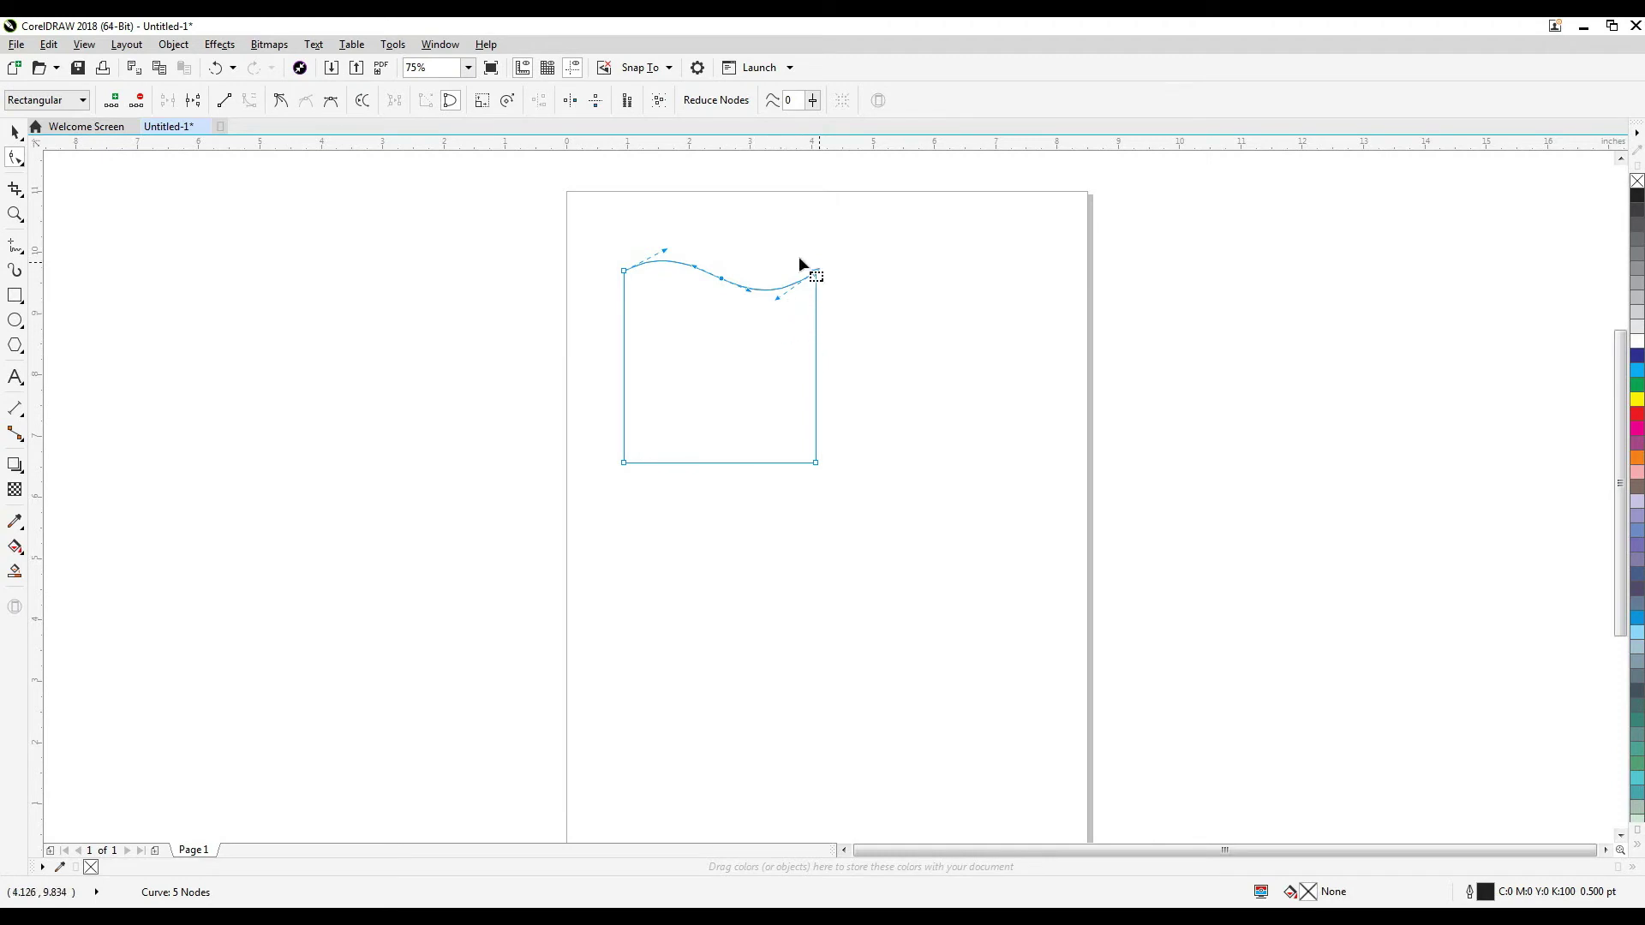
pyautogui.moveTo(776, 300); pyautogui.dragTo(798, 315)
pyautogui.hotkey('ctrl', 'z')
pyautogui.click(722, 280)
pyautogui.moveTo(748, 289)
pyautogui.mouseDown()
pyautogui.moveTo(707, 301)
pyautogui.moveTo(754, 293)
pyautogui.moveTo(725, 304)
pyautogui.moveTo(771, 363)
pyautogui.moveTo(735, 287)
pyautogui.moveTo(758, 294)
pyautogui.mouseUp()
pyautogui.moveTo(745, 305); pyautogui.dragTo(747, 302)
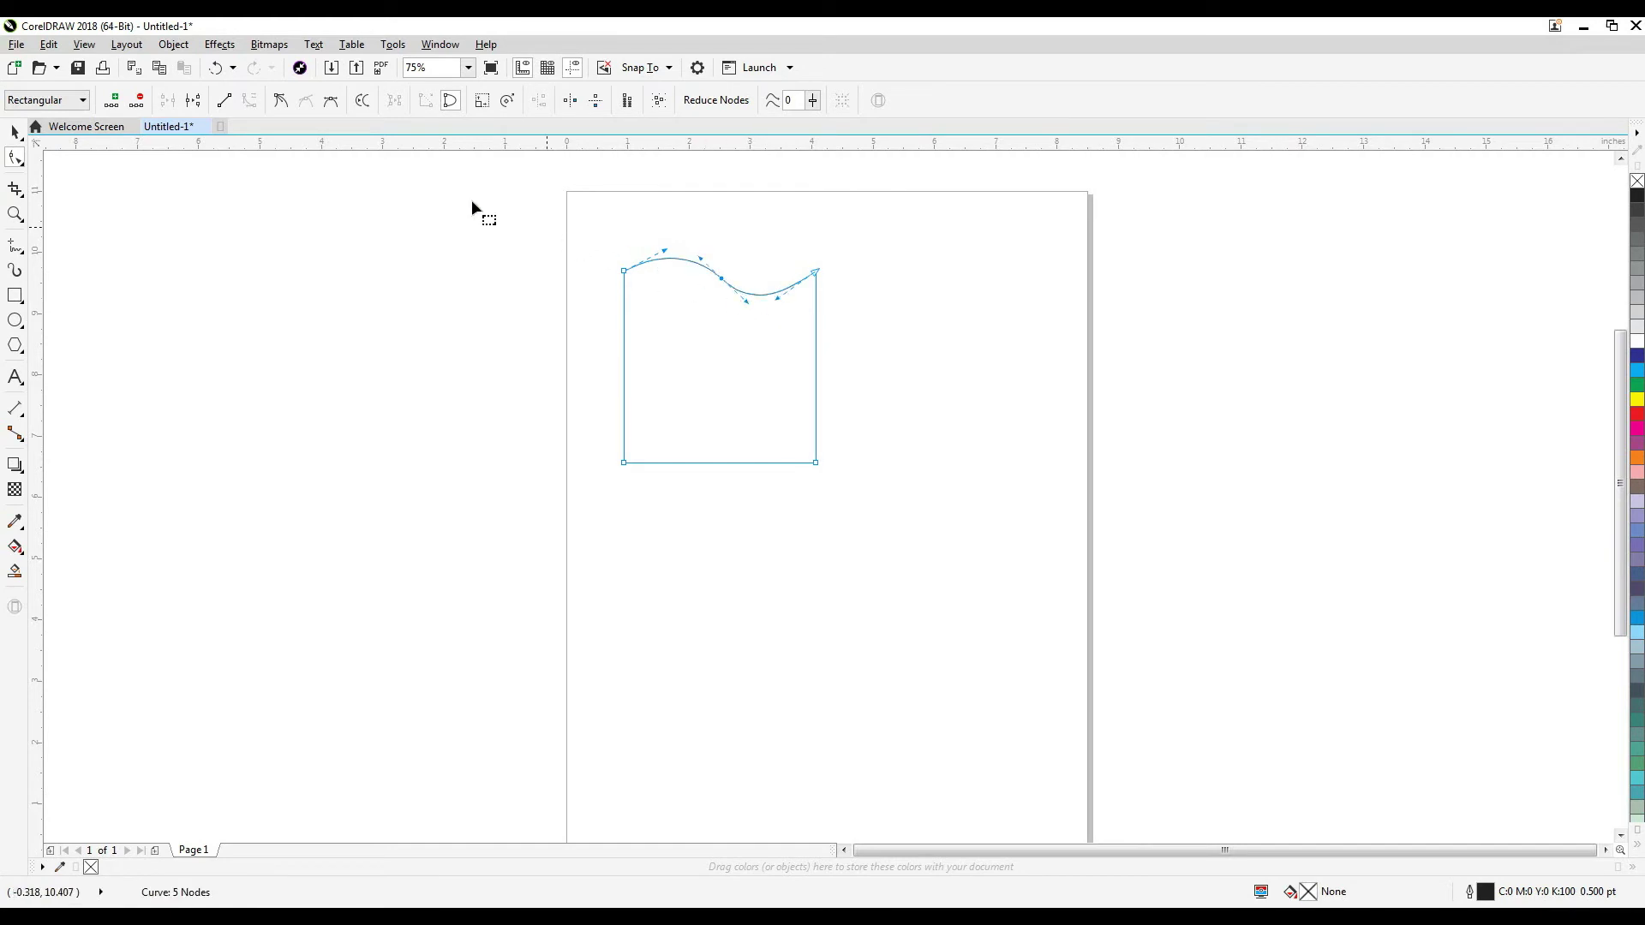
# Make the middle node a cusp and pull its handles down independently to form two matching scallops along the top edge.
pyautogui.click(281, 101)
pyautogui.moveTo(744, 299); pyautogui.dragTo(635, 300)
pyautogui.click(745, 291)
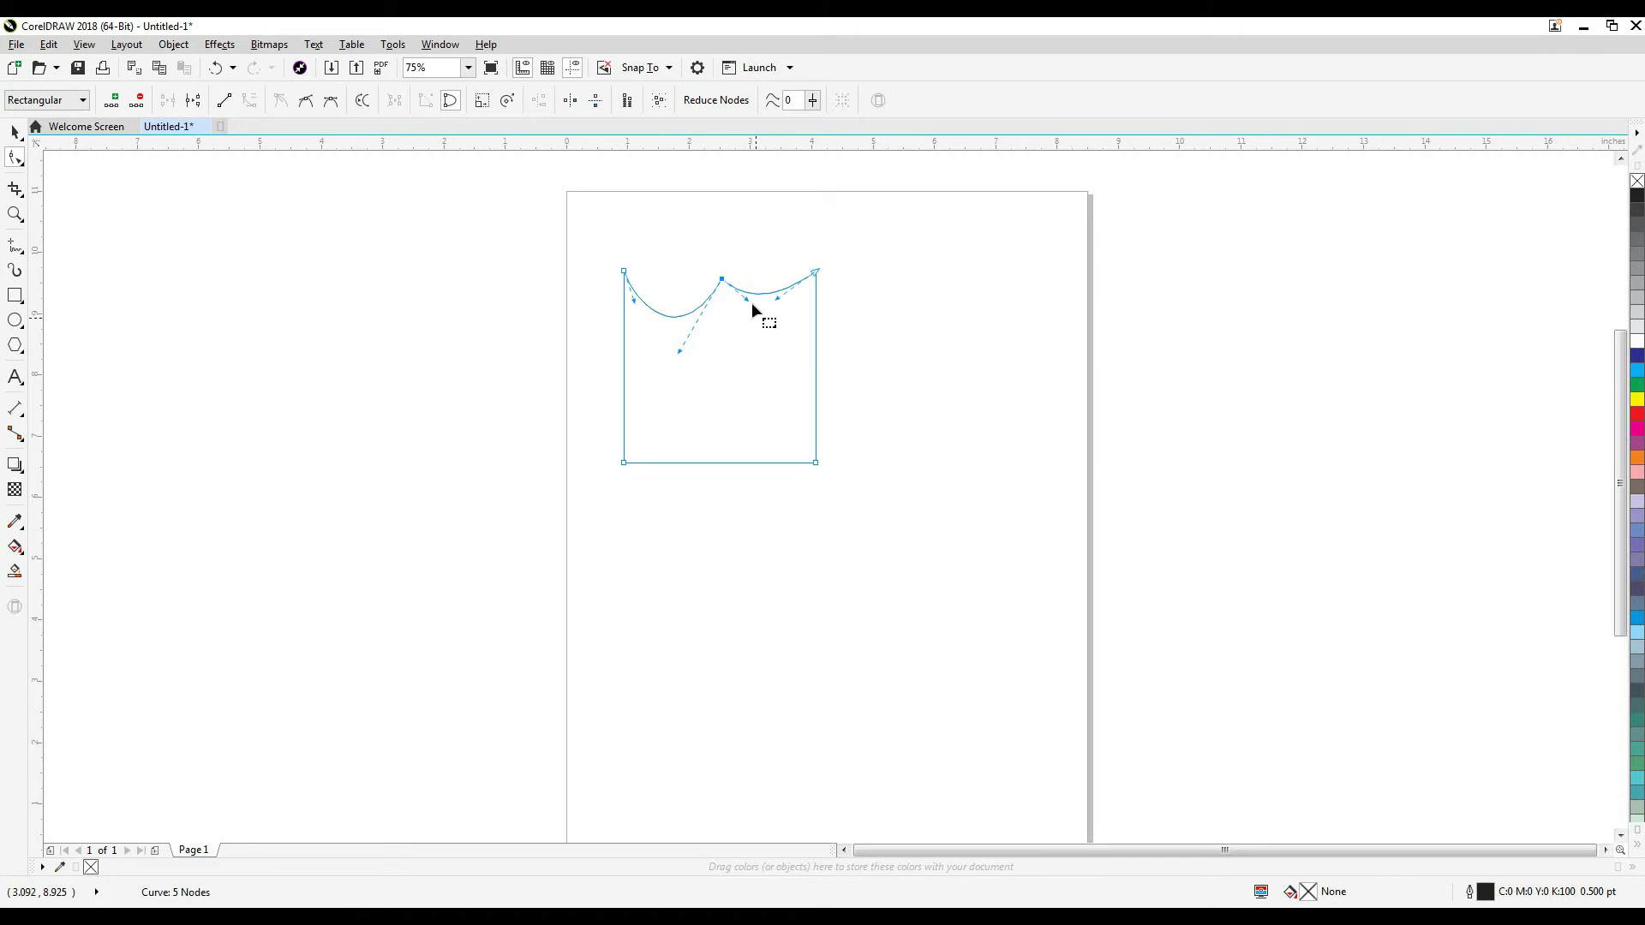
pyautogui.moveTo(750, 302); pyautogui.dragTo(752, 343)
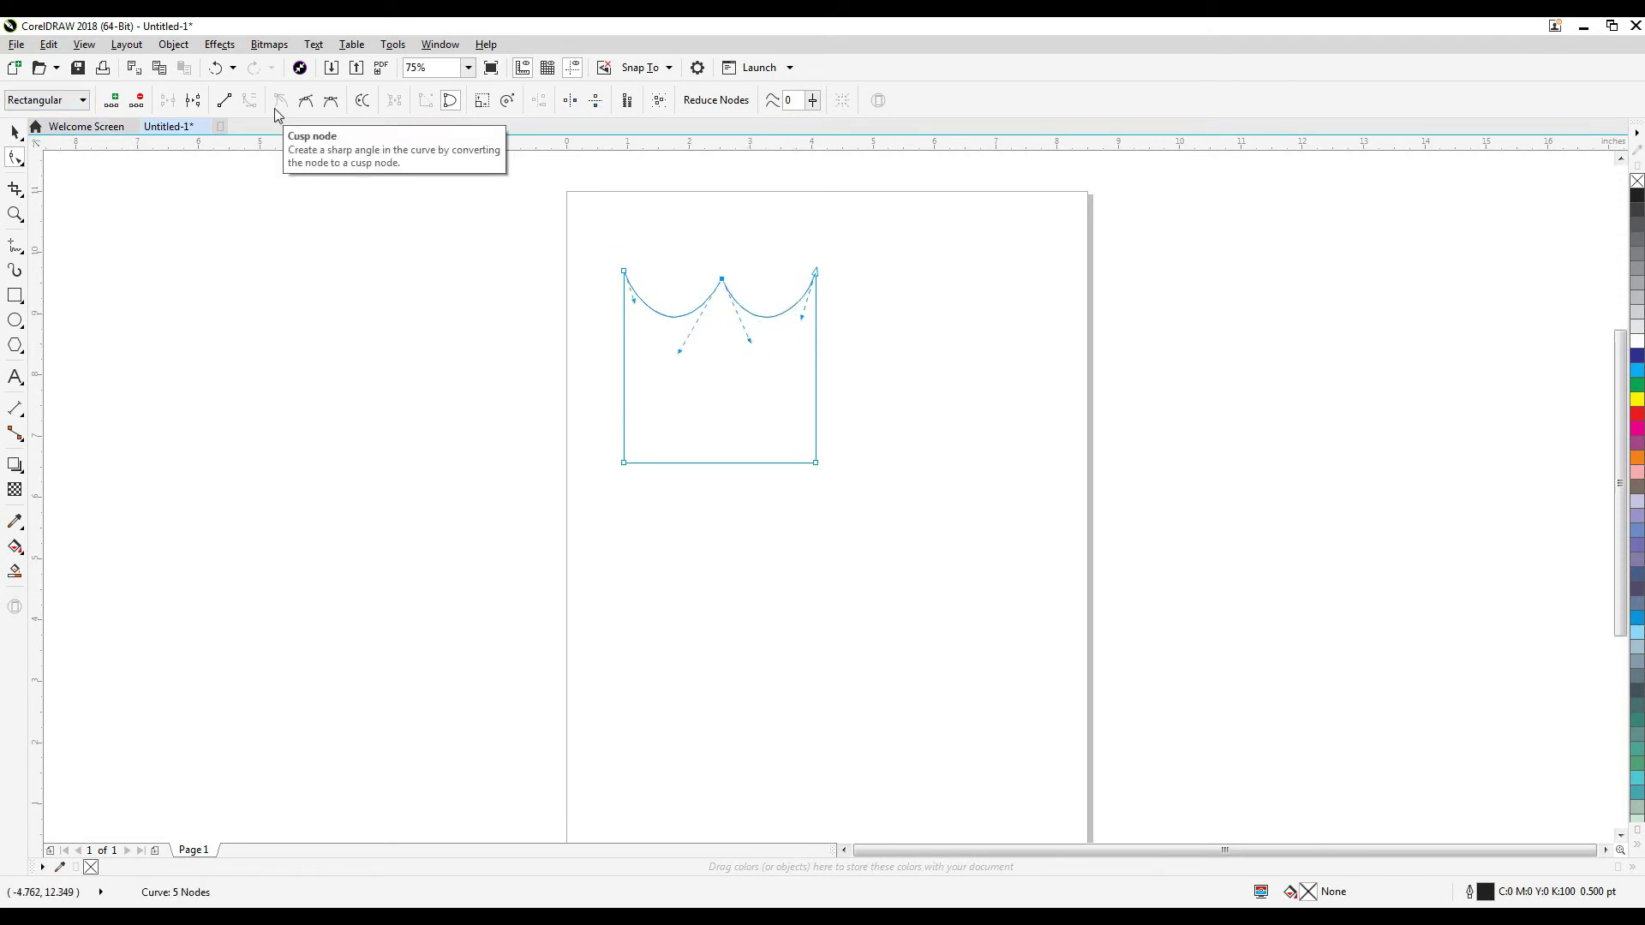
# Try the smooth node type on the middle node, and undo the scallop edits and the cusp conversion to restore the wave.
pyautogui.click(300, 103)
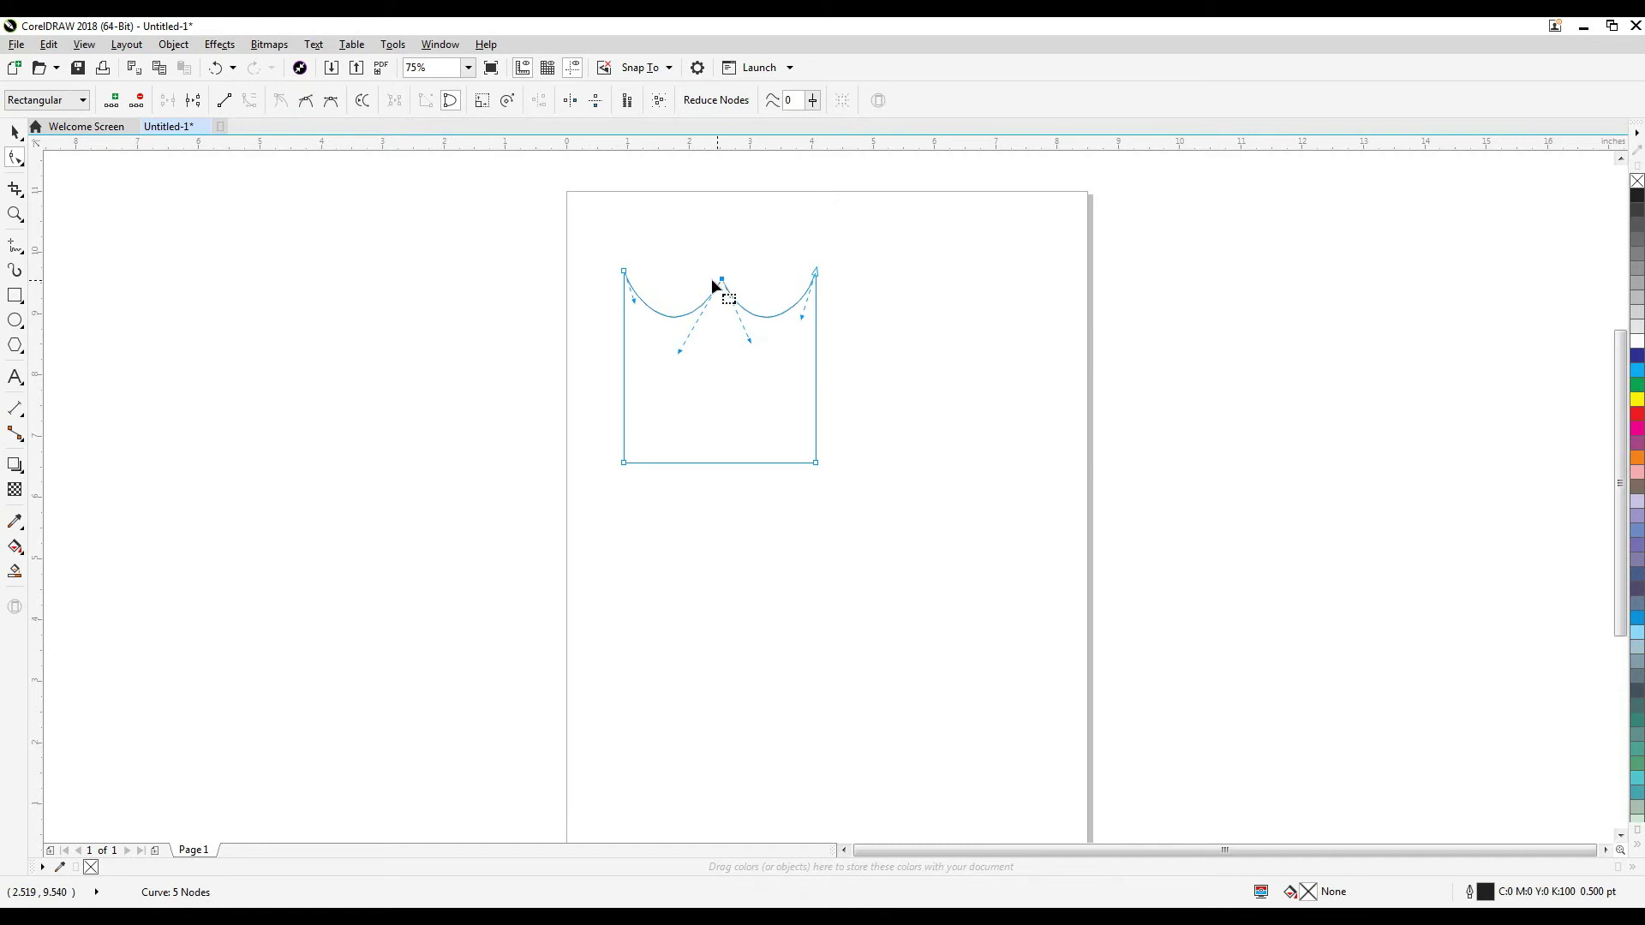
pyautogui.hotkey('ctrl', 'z')
pyautogui.hotkey('ctrl', 'z')
pyautogui.hotkey('ctrl', 'z')
pyautogui.hotkey('ctrl', 'z')
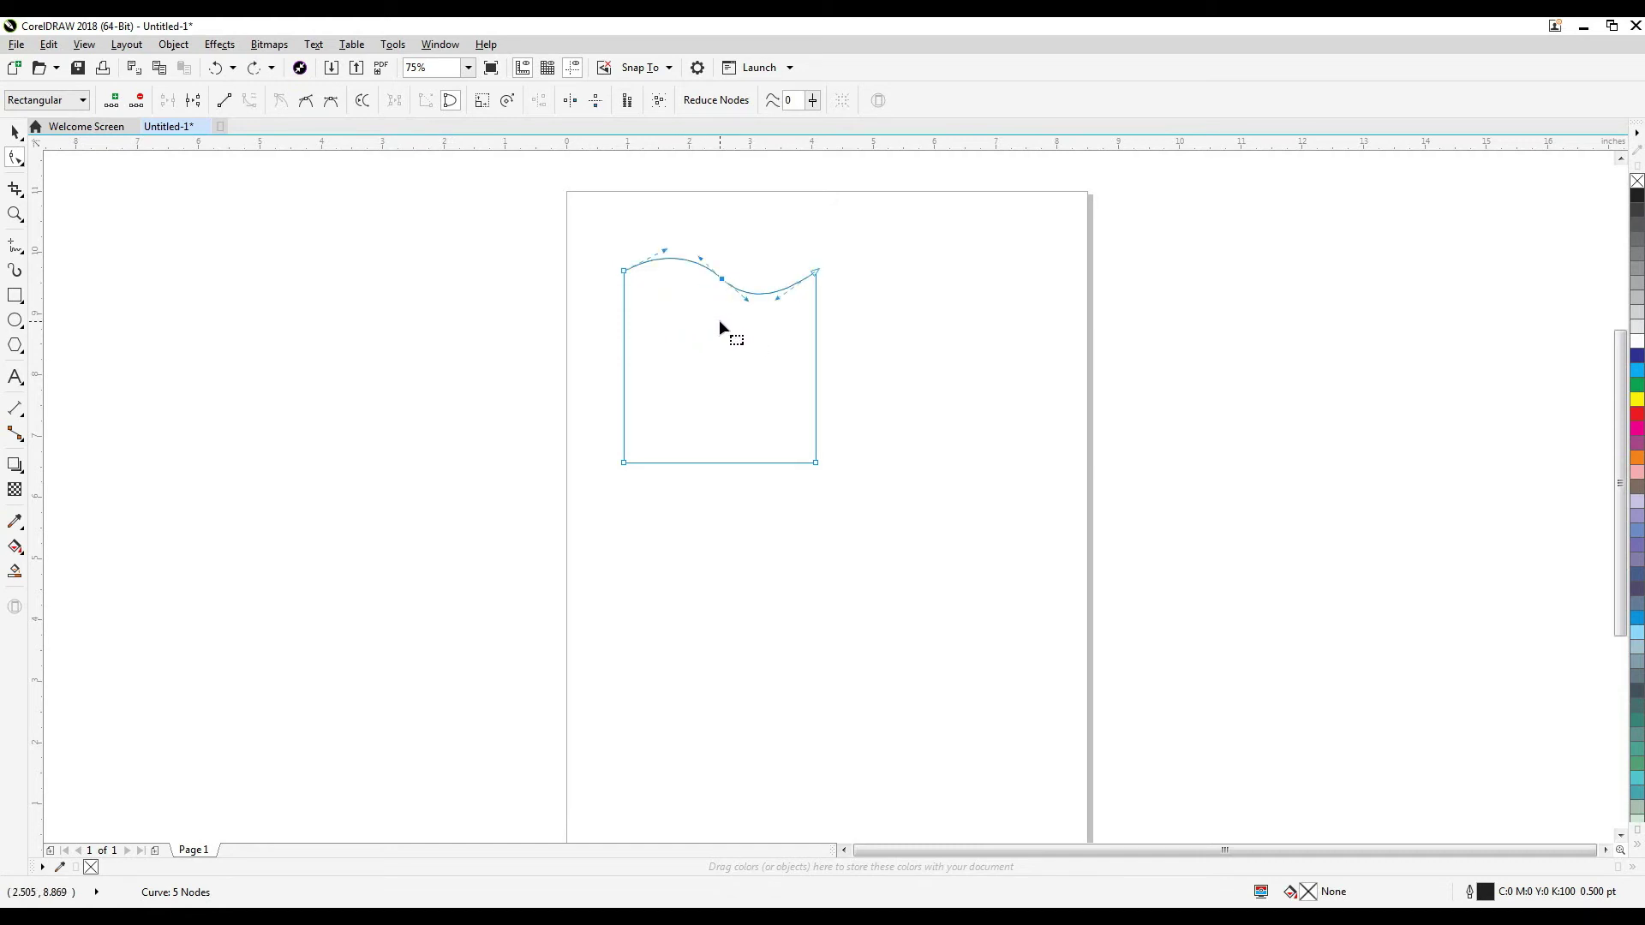
pyautogui.hotkey('ctrl', 'z')
# Make the wave's middle node a cusp, undoing a first trial, and lower its lower handle slightly.
pyautogui.moveTo(743, 302)
pyautogui.mouseDown()
pyautogui.moveTo(758, 231)
pyautogui.moveTo(782, 234)
pyautogui.moveTo(774, 305)
pyautogui.mouseUp()
pyautogui.click(280, 101)
pyautogui.hotkey('ctrl', 'z')
pyautogui.moveTo(746, 303)
pyautogui.mouseDown()
pyautogui.moveTo(757, 276)
pyautogui.moveTo(753, 302)
pyautogui.mouseUp()
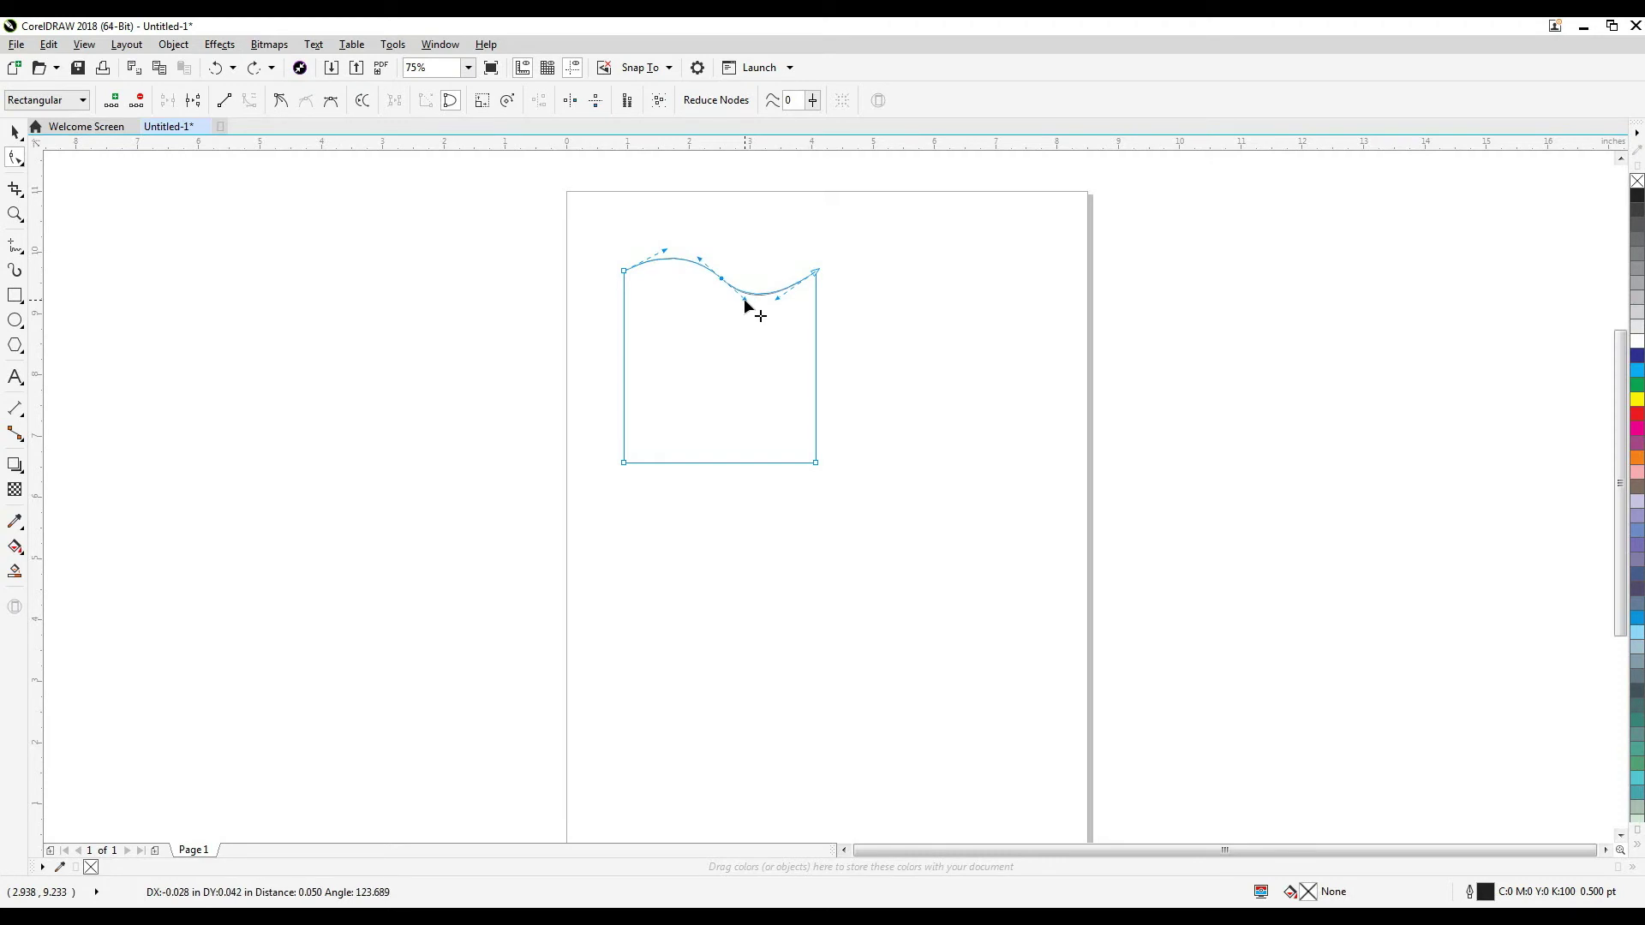
pyautogui.click(284, 100)
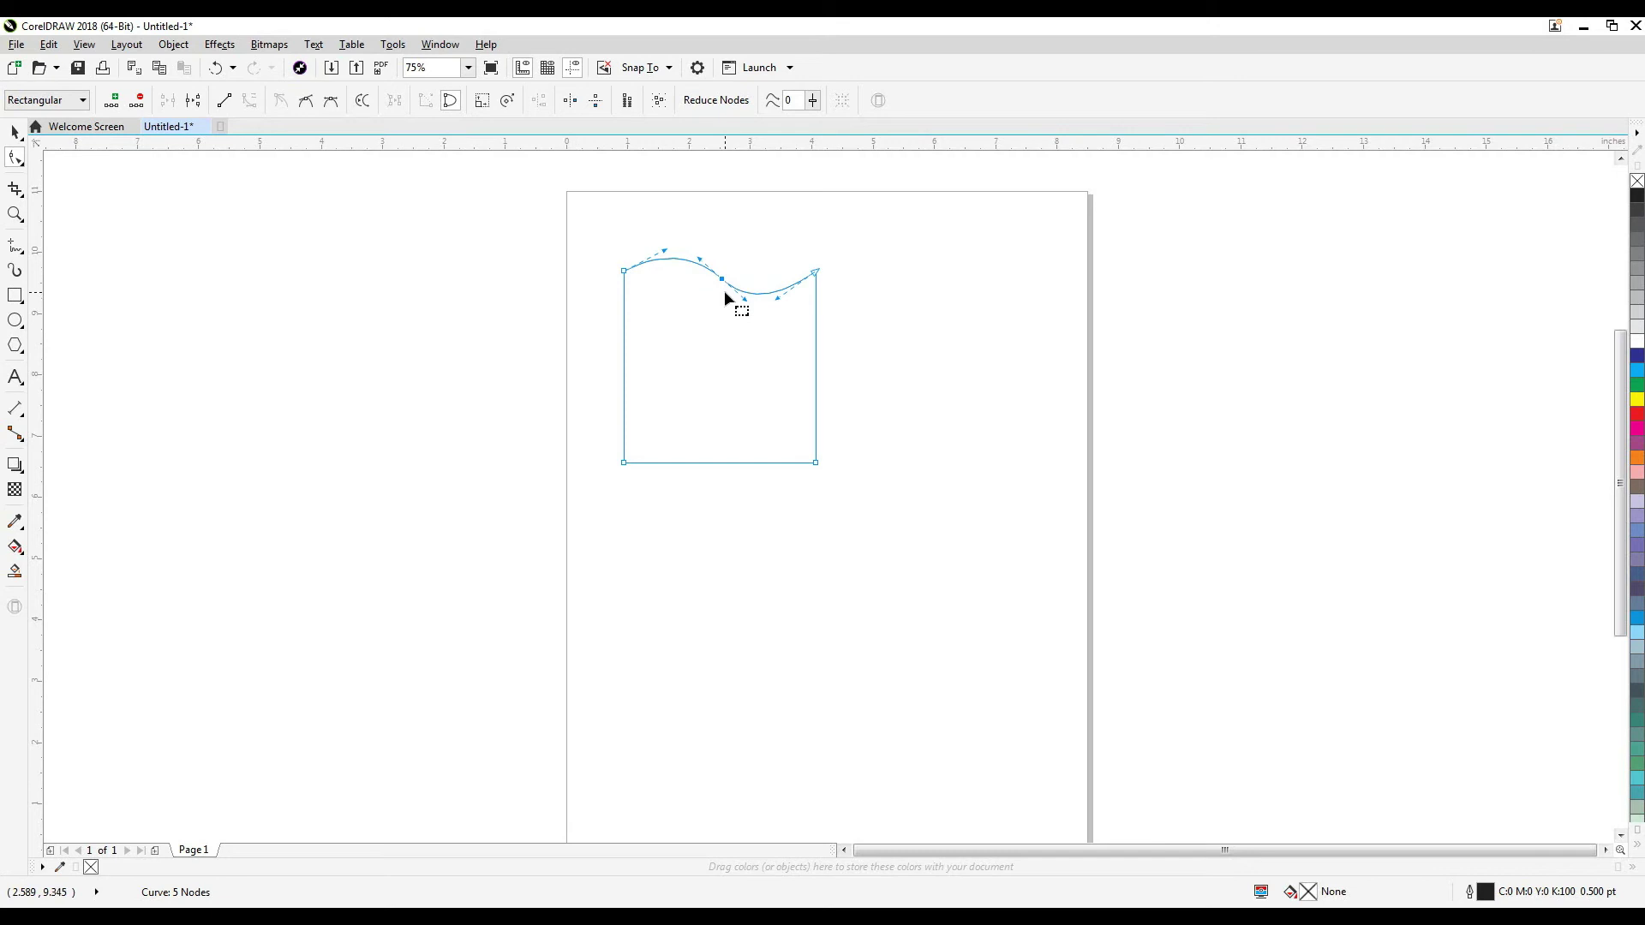
pyautogui.moveTo(740, 296)
pyautogui.mouseDown()
pyautogui.moveTo(737, 320)
pyautogui.moveTo(743, 300)
pyautogui.mouseUp()
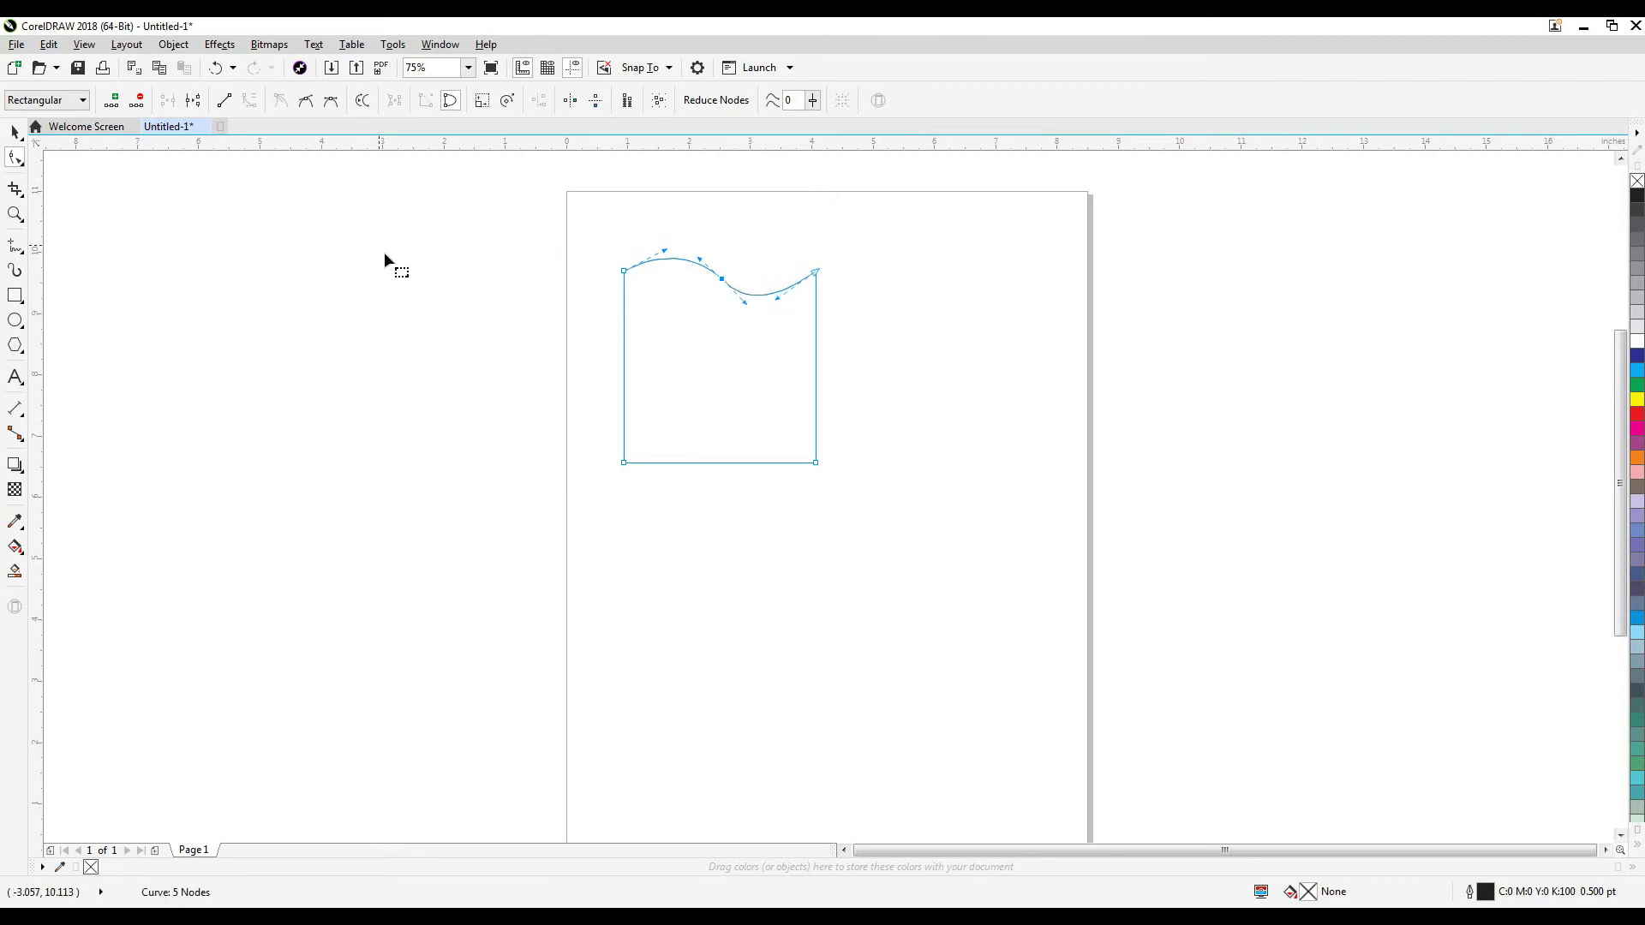
# Make the middle node smooth, stretch its lower handle far down toward the right edge, and raise its upper handle.
pyautogui.click(303, 103)
pyautogui.moveTo(743, 307); pyautogui.dragTo(761, 352)
pyautogui.hotkey('ctrl', 'z')
pyautogui.moveTo(748, 302); pyautogui.dragTo(829, 422)
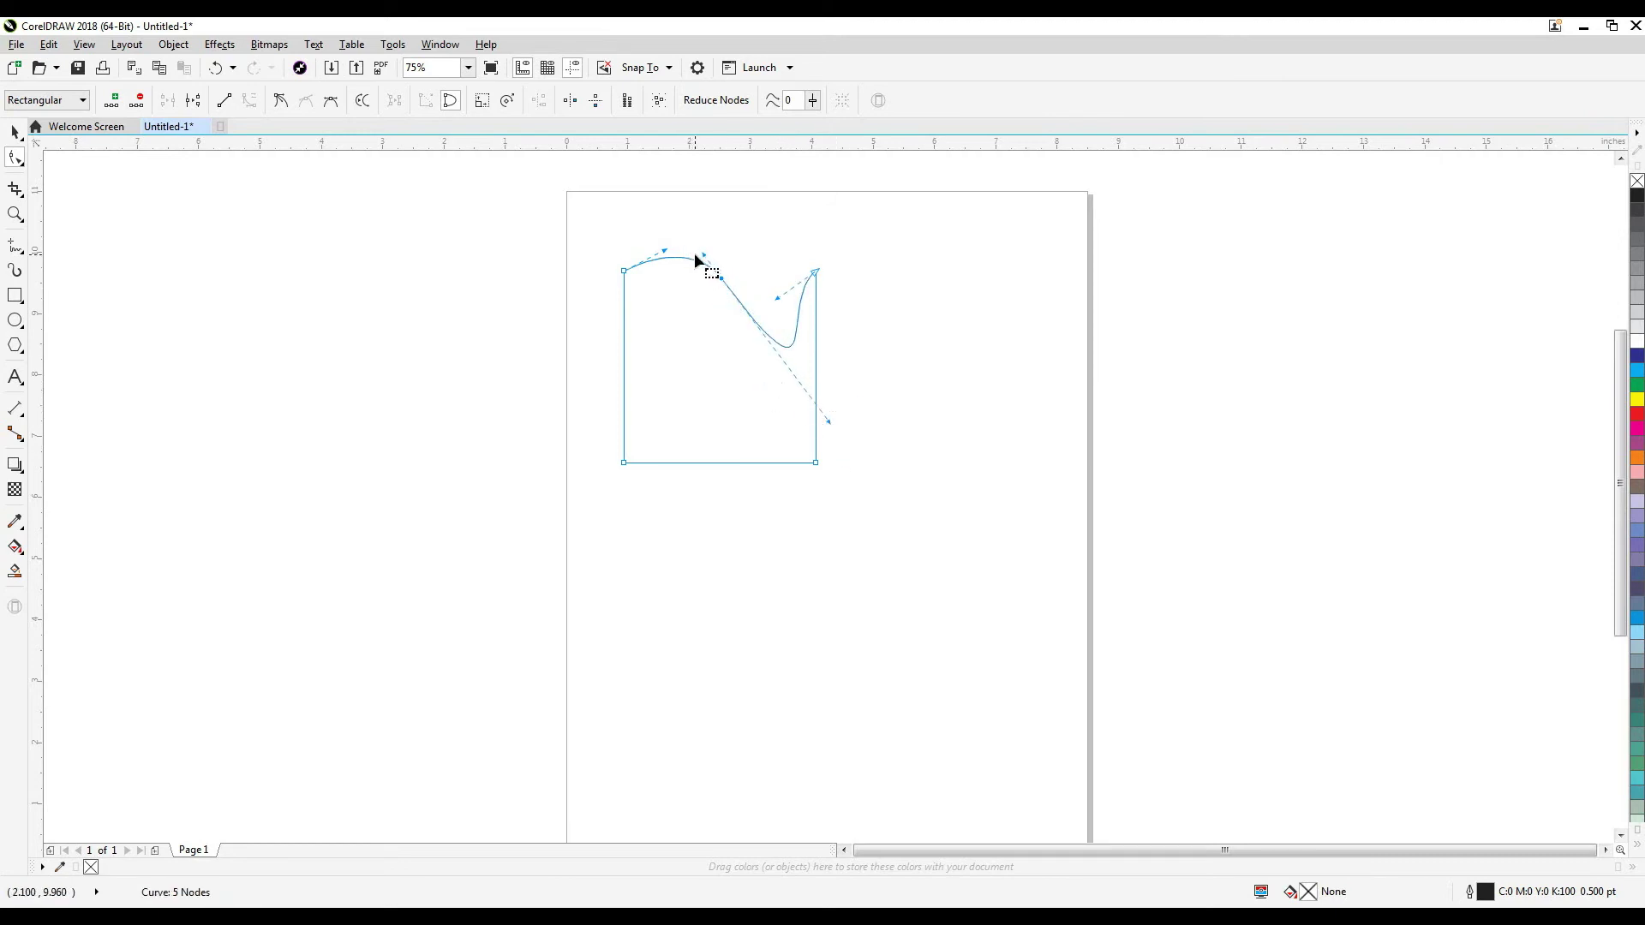
pyautogui.moveTo(704, 256); pyautogui.dragTo(700, 241)
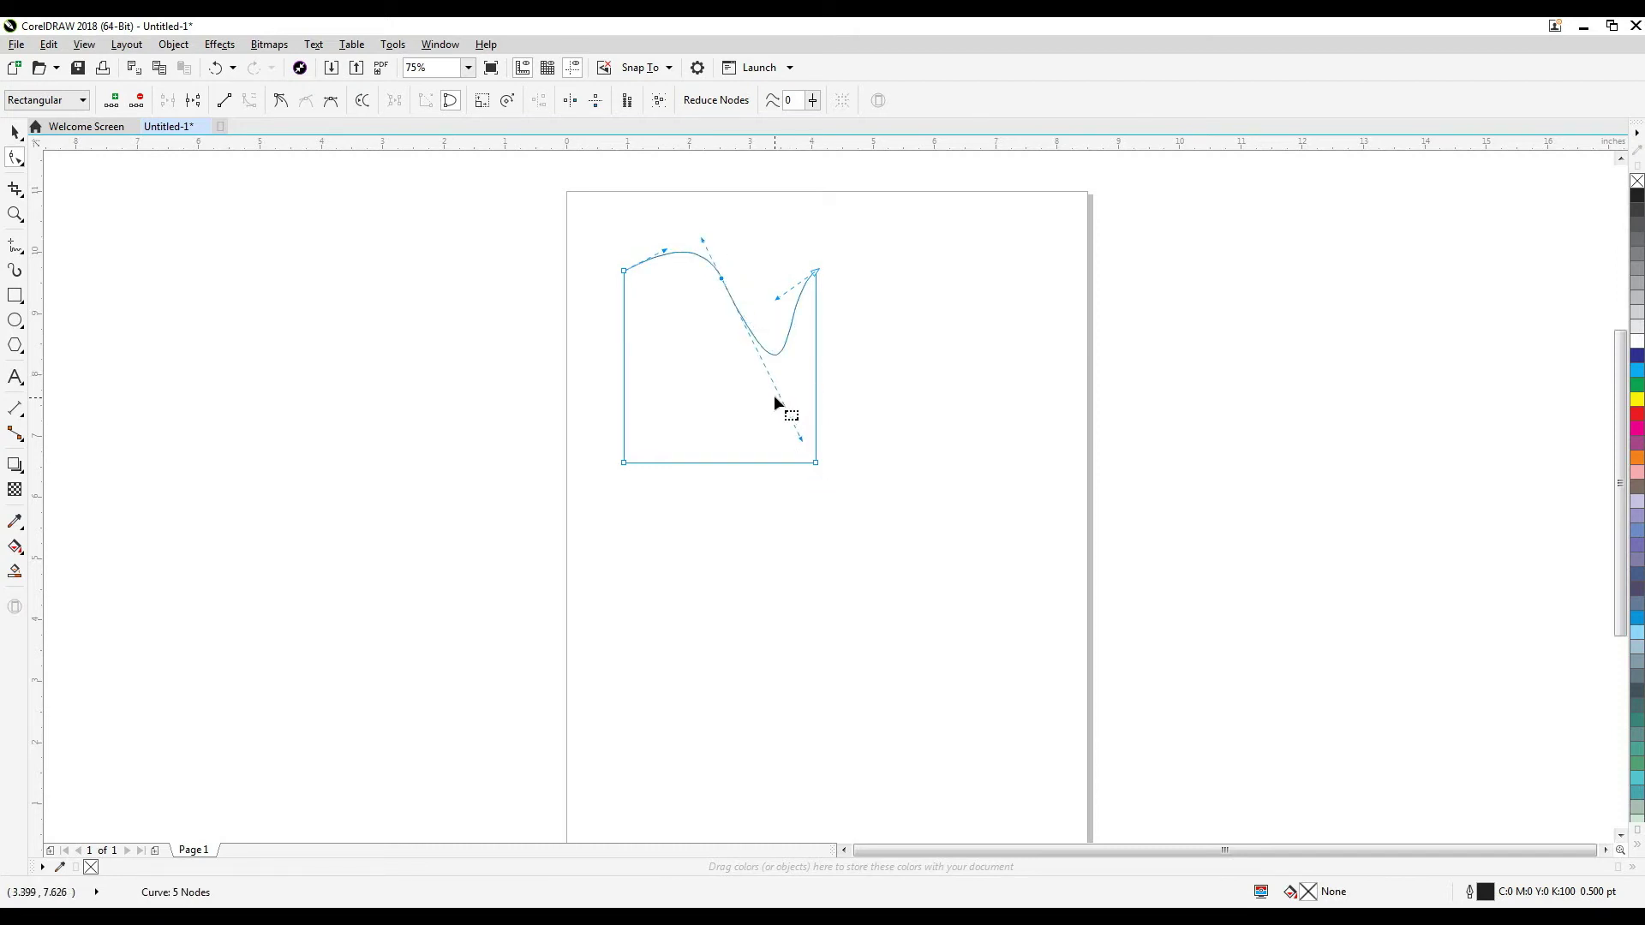
# Undo the smooth node's handle edits and try other pulls on its lower handle, undoing each one.
pyautogui.hotkey('ctrl', 'z')
pyautogui.moveTo(753, 299)
pyautogui.mouseDown()
pyautogui.moveTo(771, 283)
pyautogui.moveTo(753, 272)
pyautogui.moveTo(733, 297)
pyautogui.moveTo(749, 324)
pyautogui.moveTo(727, 293)
pyautogui.mouseUp()
pyautogui.hotkey('ctrl', 'z')
pyautogui.moveTo(748, 306); pyautogui.dragTo(791, 352)
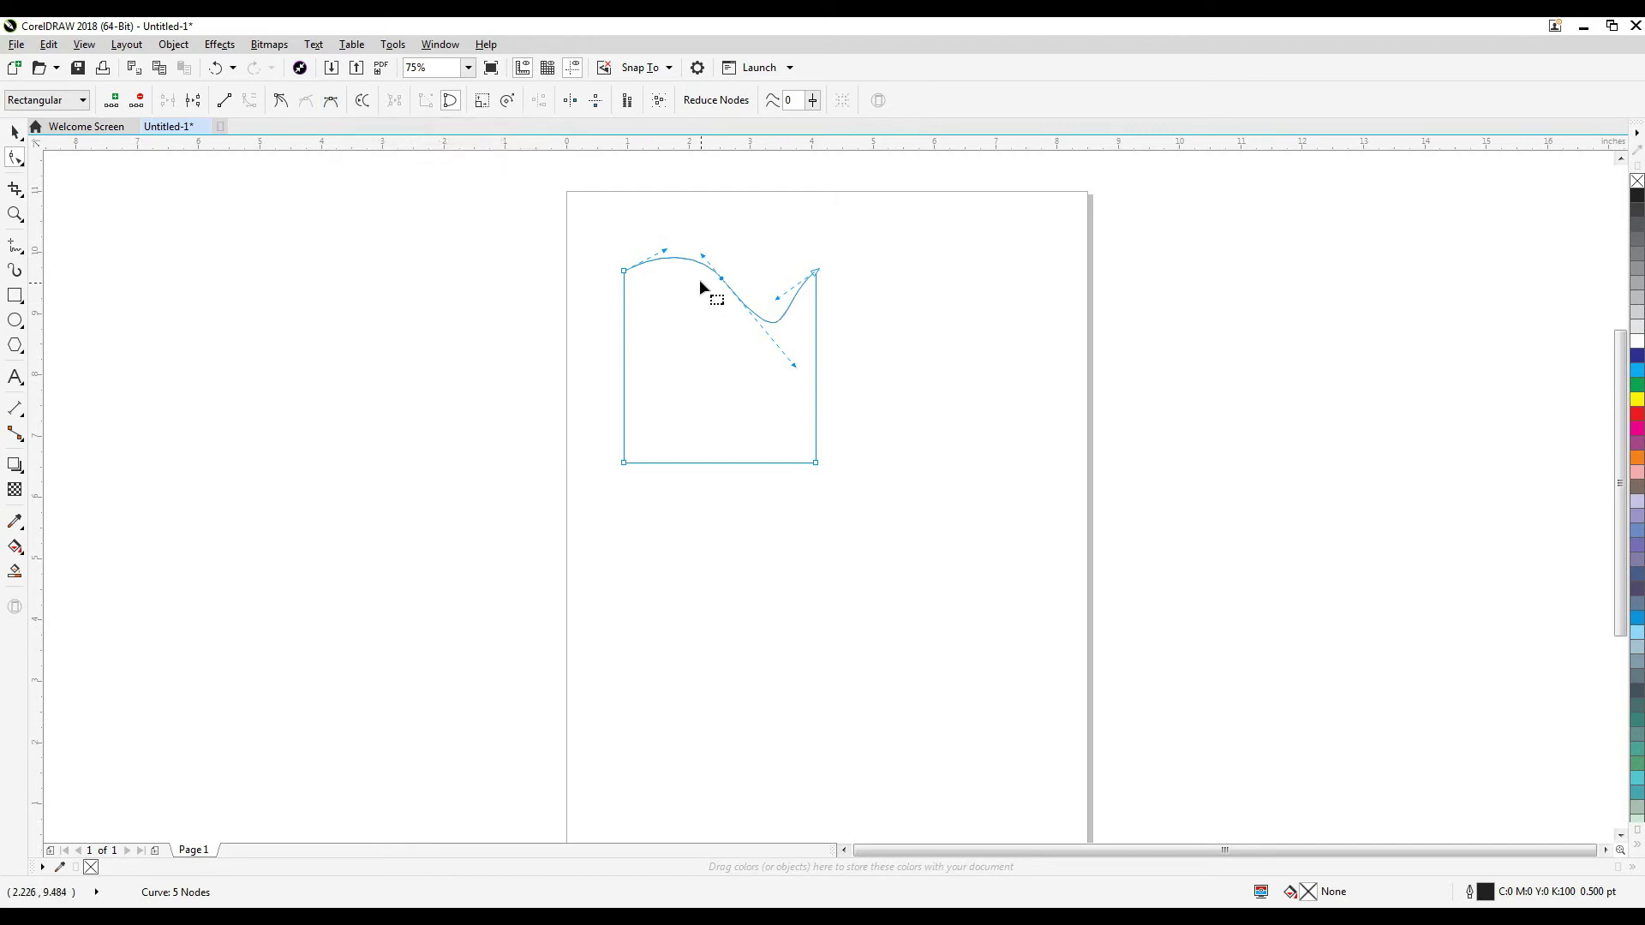
pyautogui.hotkey('ctrl', 'z')
# Make the middle node symmetrical and move its lower handle down and back up.
pyautogui.click(331, 100)
pyautogui.moveTo(745, 301)
pyautogui.mouseDown()
pyautogui.moveTo(780, 334)
pyautogui.moveTo(754, 232)
pyautogui.moveTo(793, 212)
pyautogui.moveTo(743, 259)
pyautogui.moveTo(744, 314)
pyautogui.mouseUp()
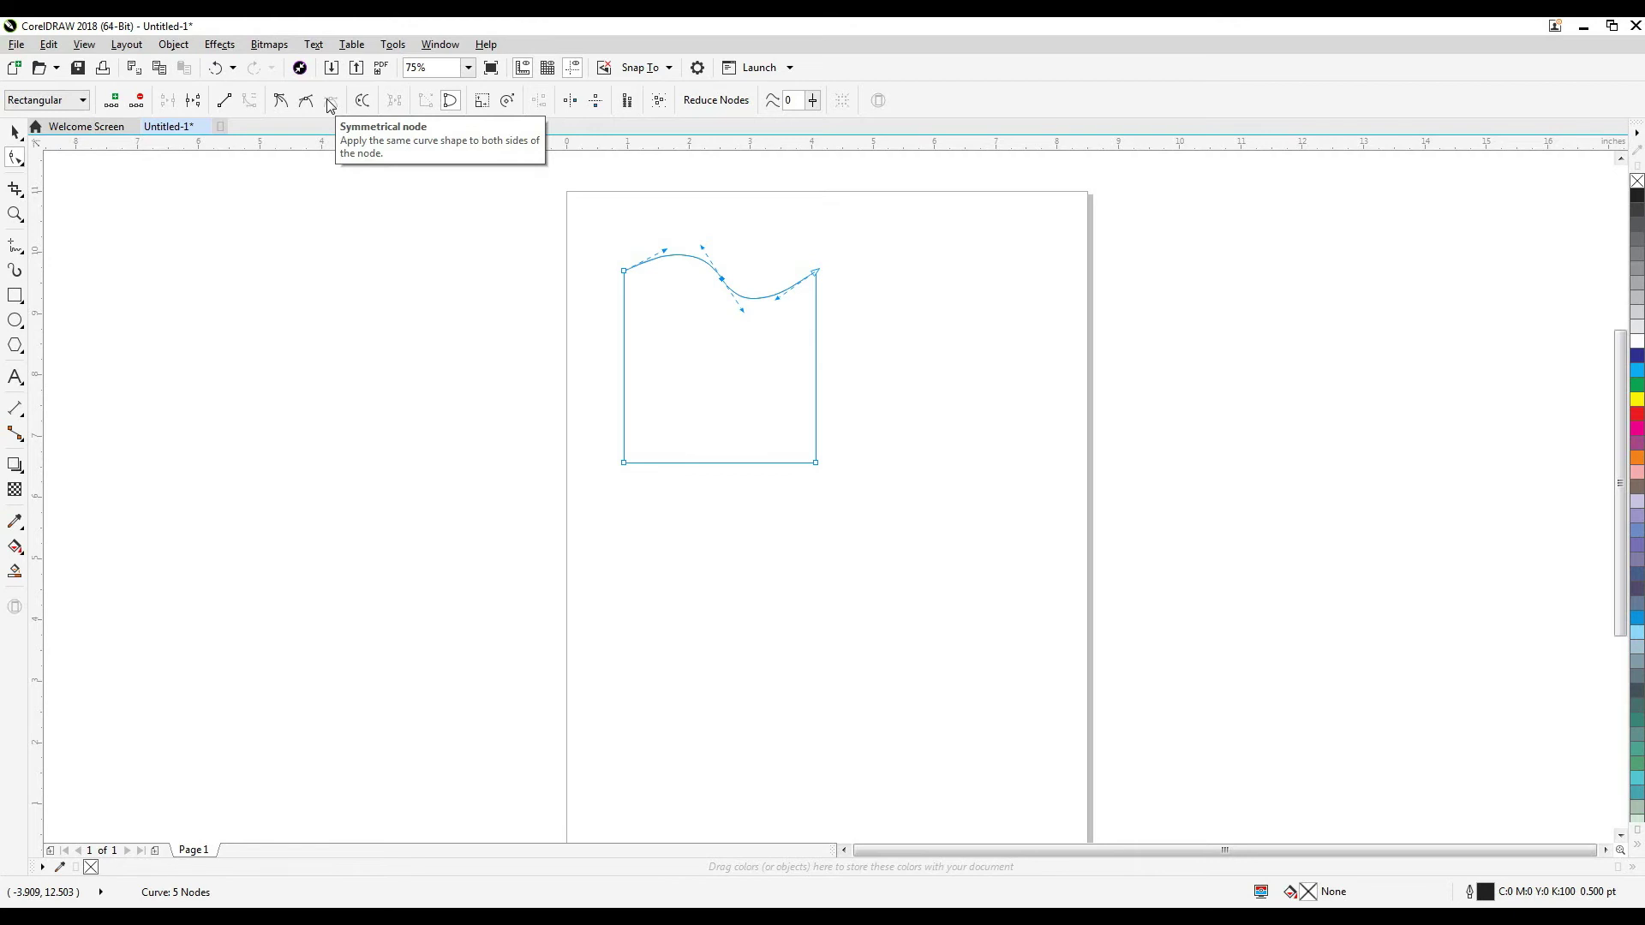
pyautogui.moveTo(742, 306); pyautogui.dragTo(745, 291)
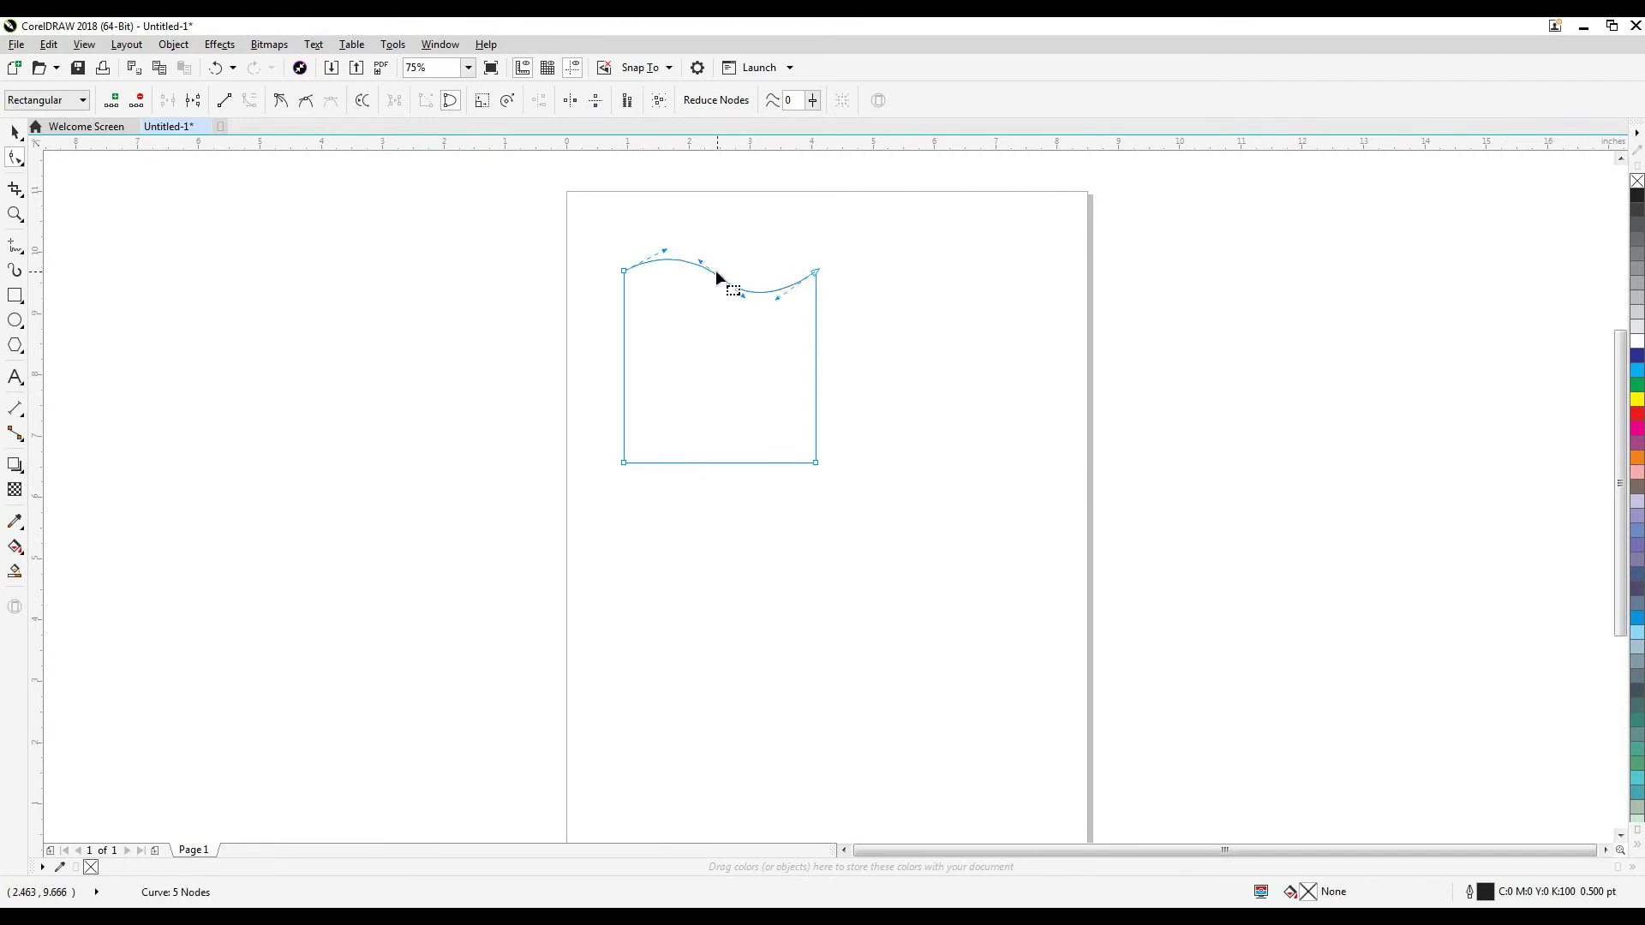
# Delete the wave's middle node and convert the wavy top edge to a straight line.
pyautogui.press('Delete')
pyautogui.click(721, 280)
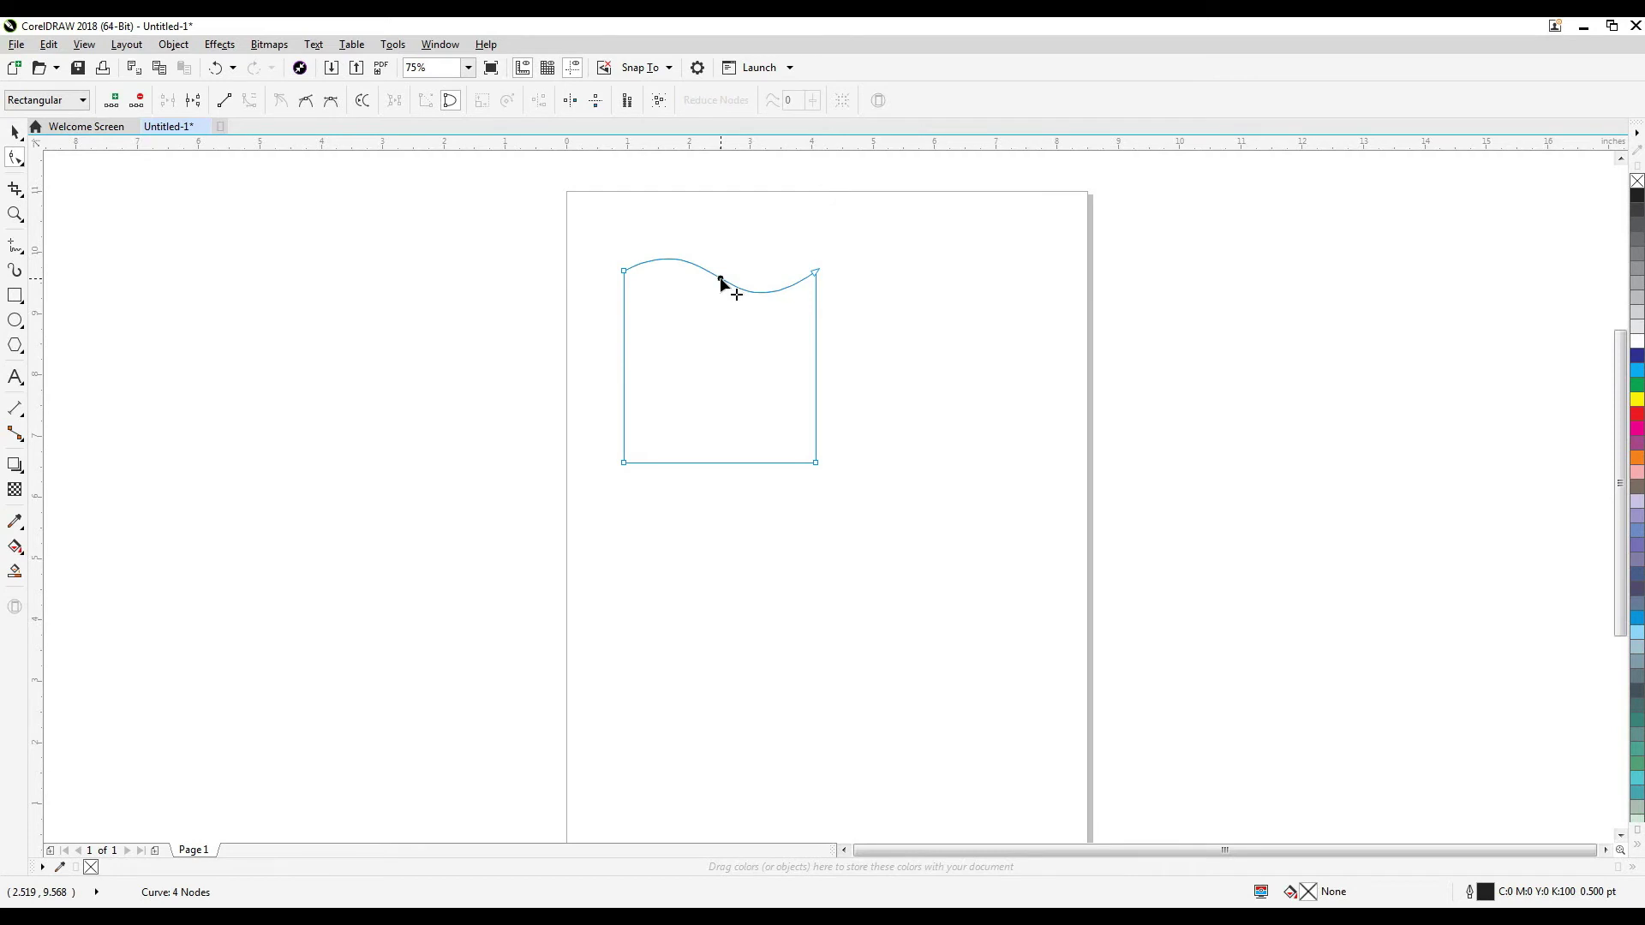
pyautogui.click(225, 103)
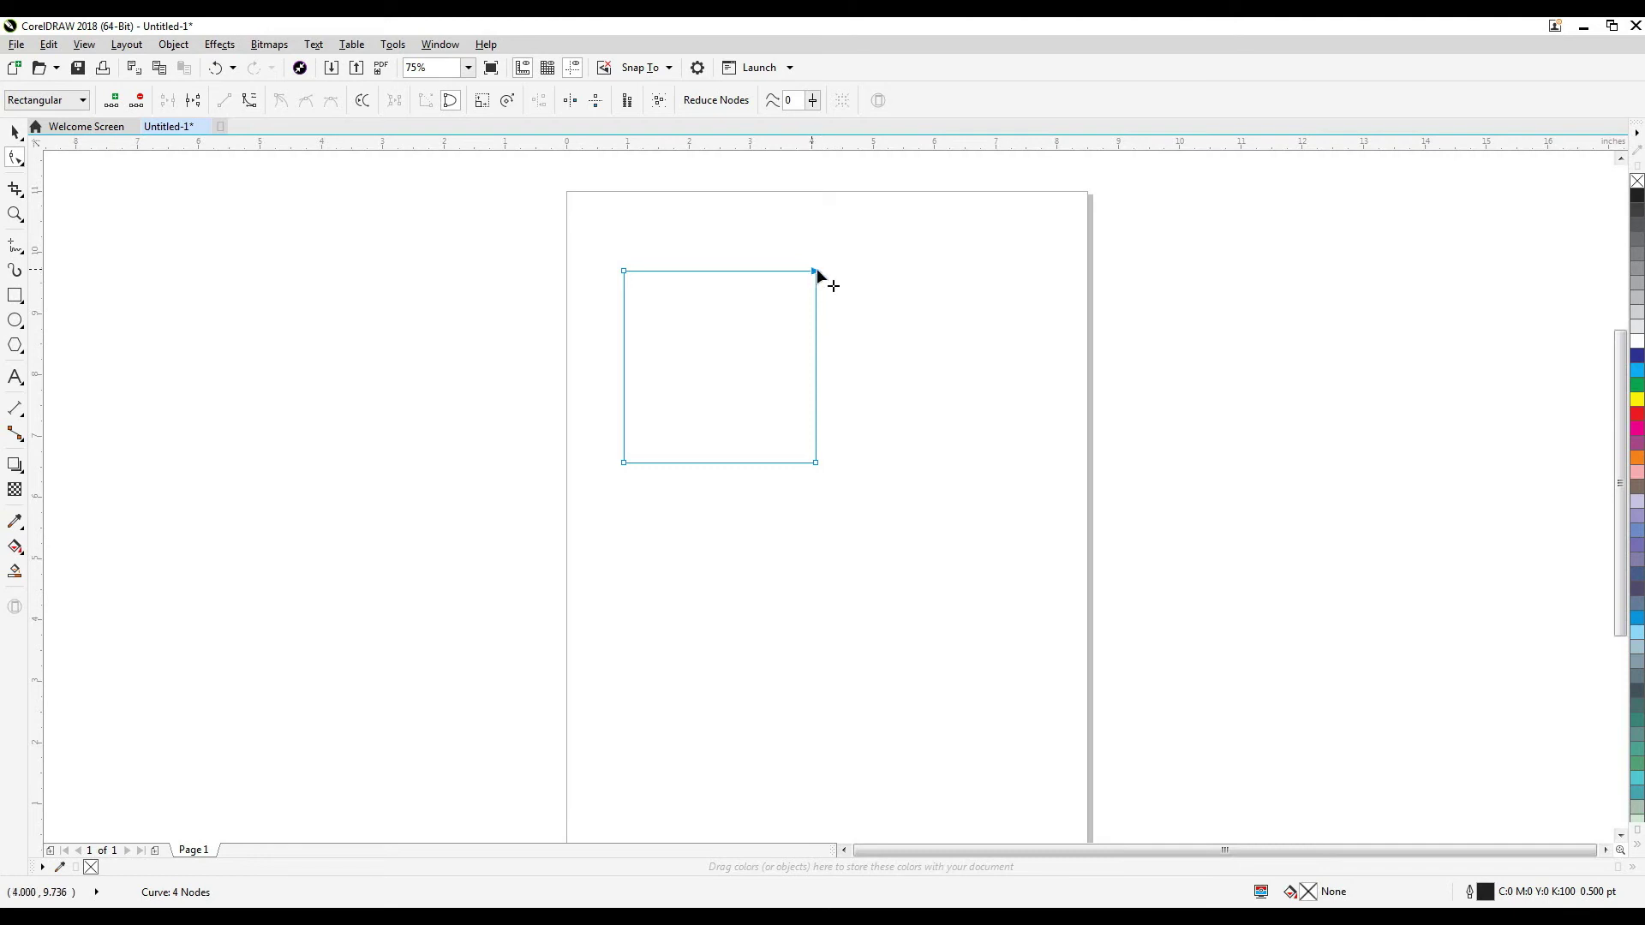
# Reverse the curve's direction back and forth several times with the top corner nodes selected.
pyautogui.click(362, 101)
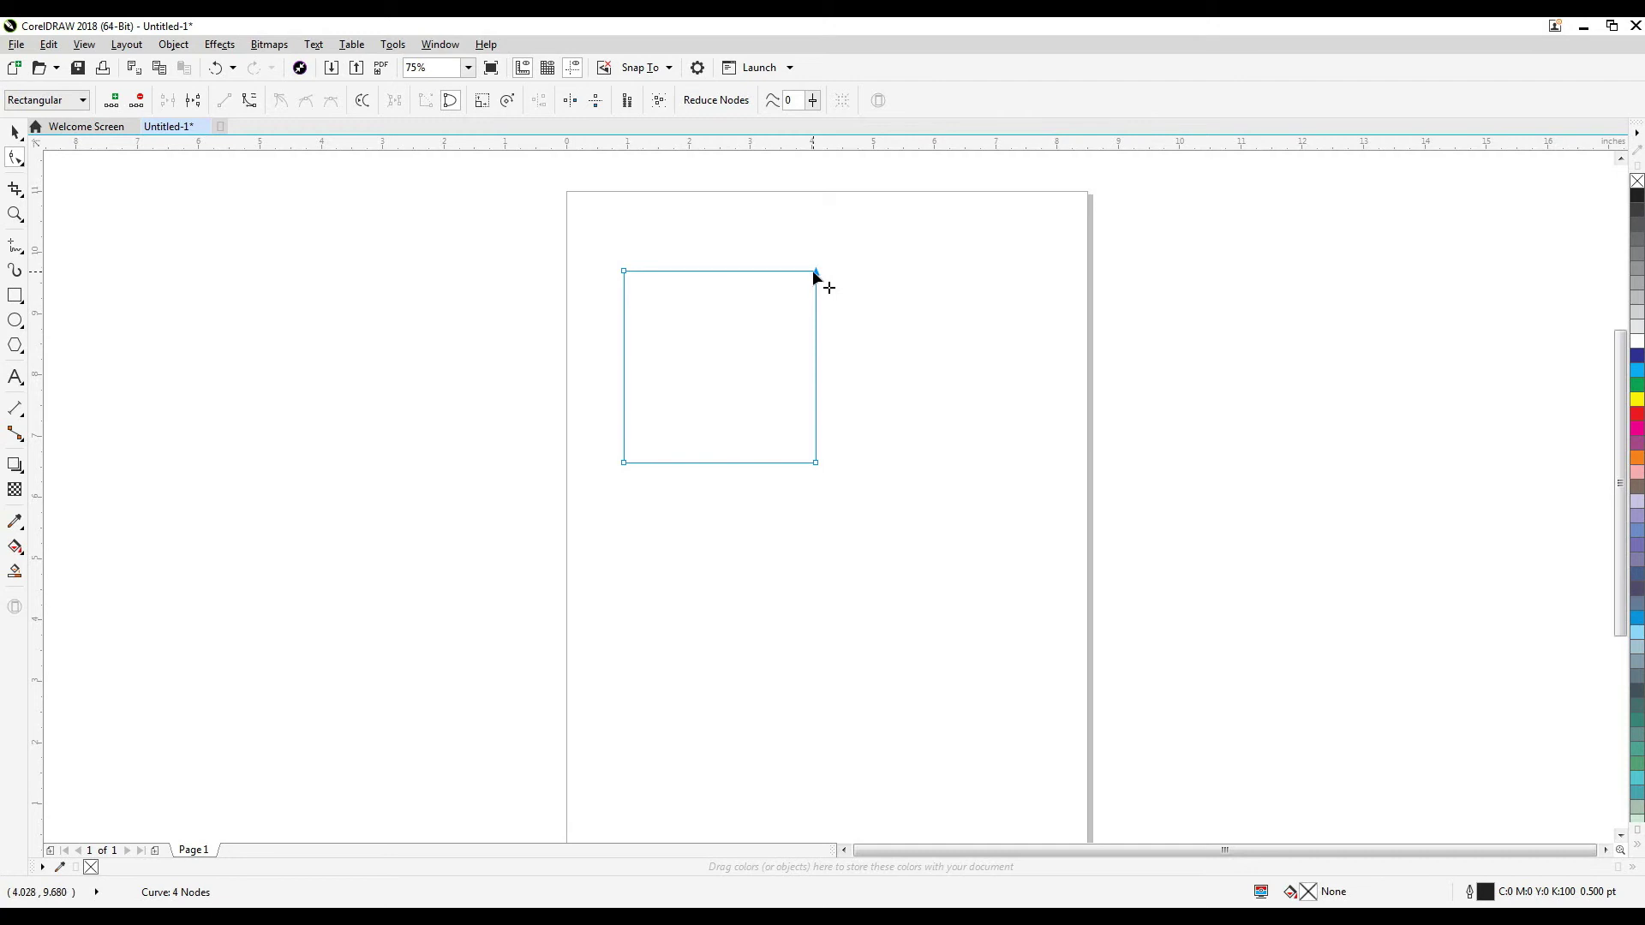
pyautogui.click(362, 102)
pyautogui.click(626, 272)
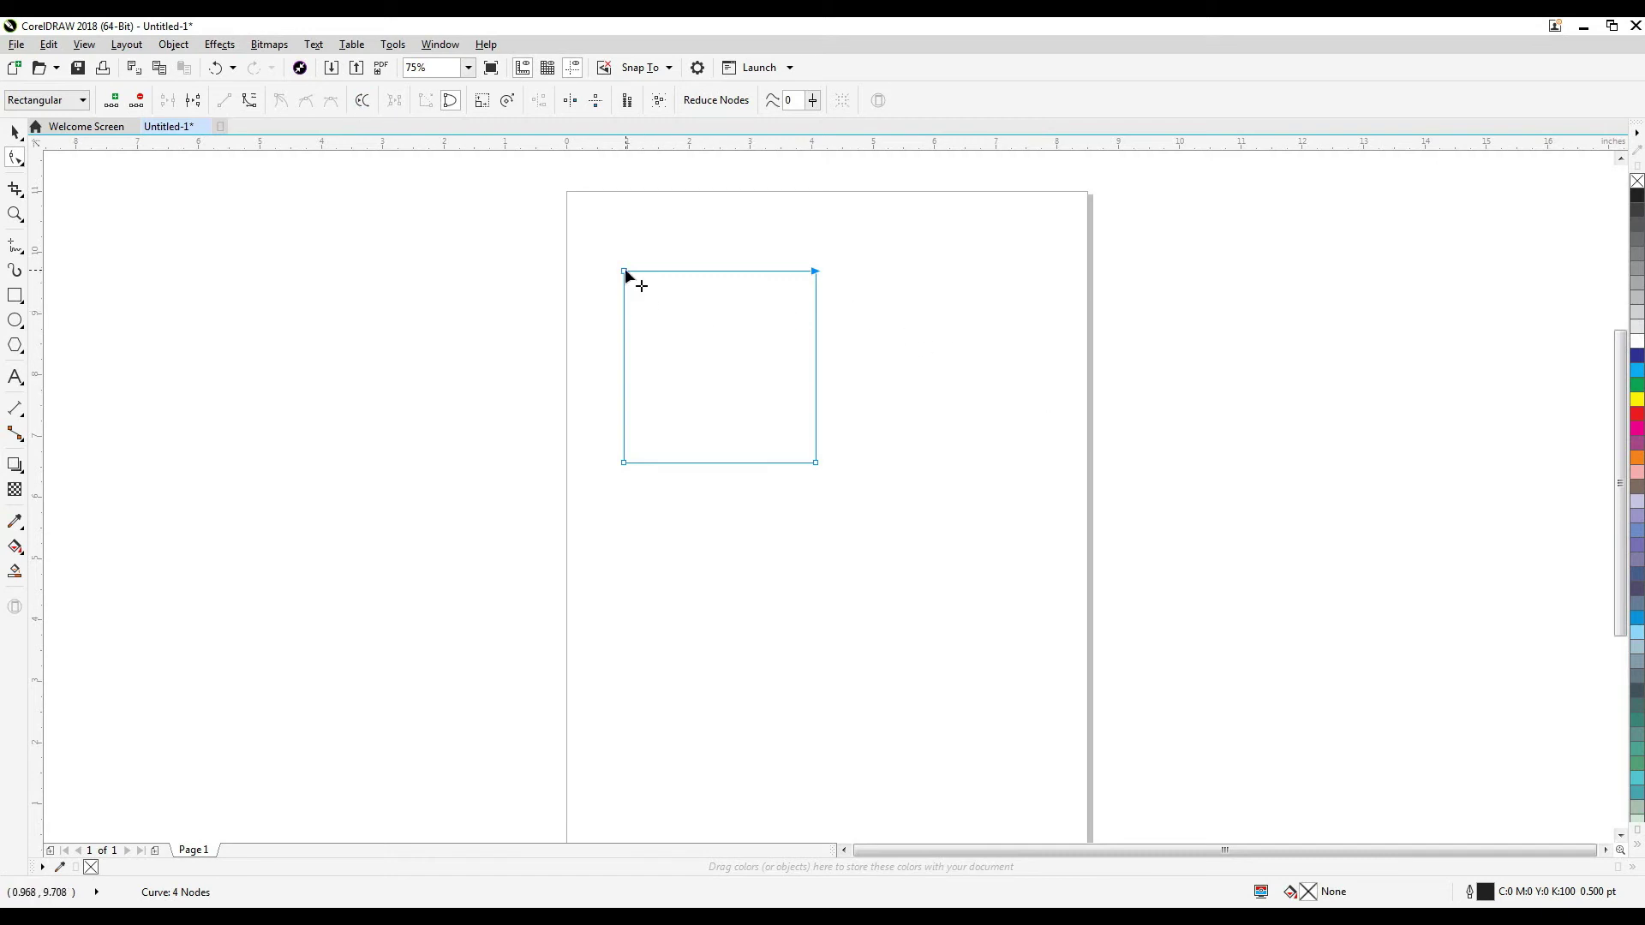
pyautogui.click(366, 104)
pyautogui.click(365, 101)
pyautogui.click(365, 101)
pyautogui.click(364, 101)
pyautogui.click(717, 271)
pyautogui.press('Escape')
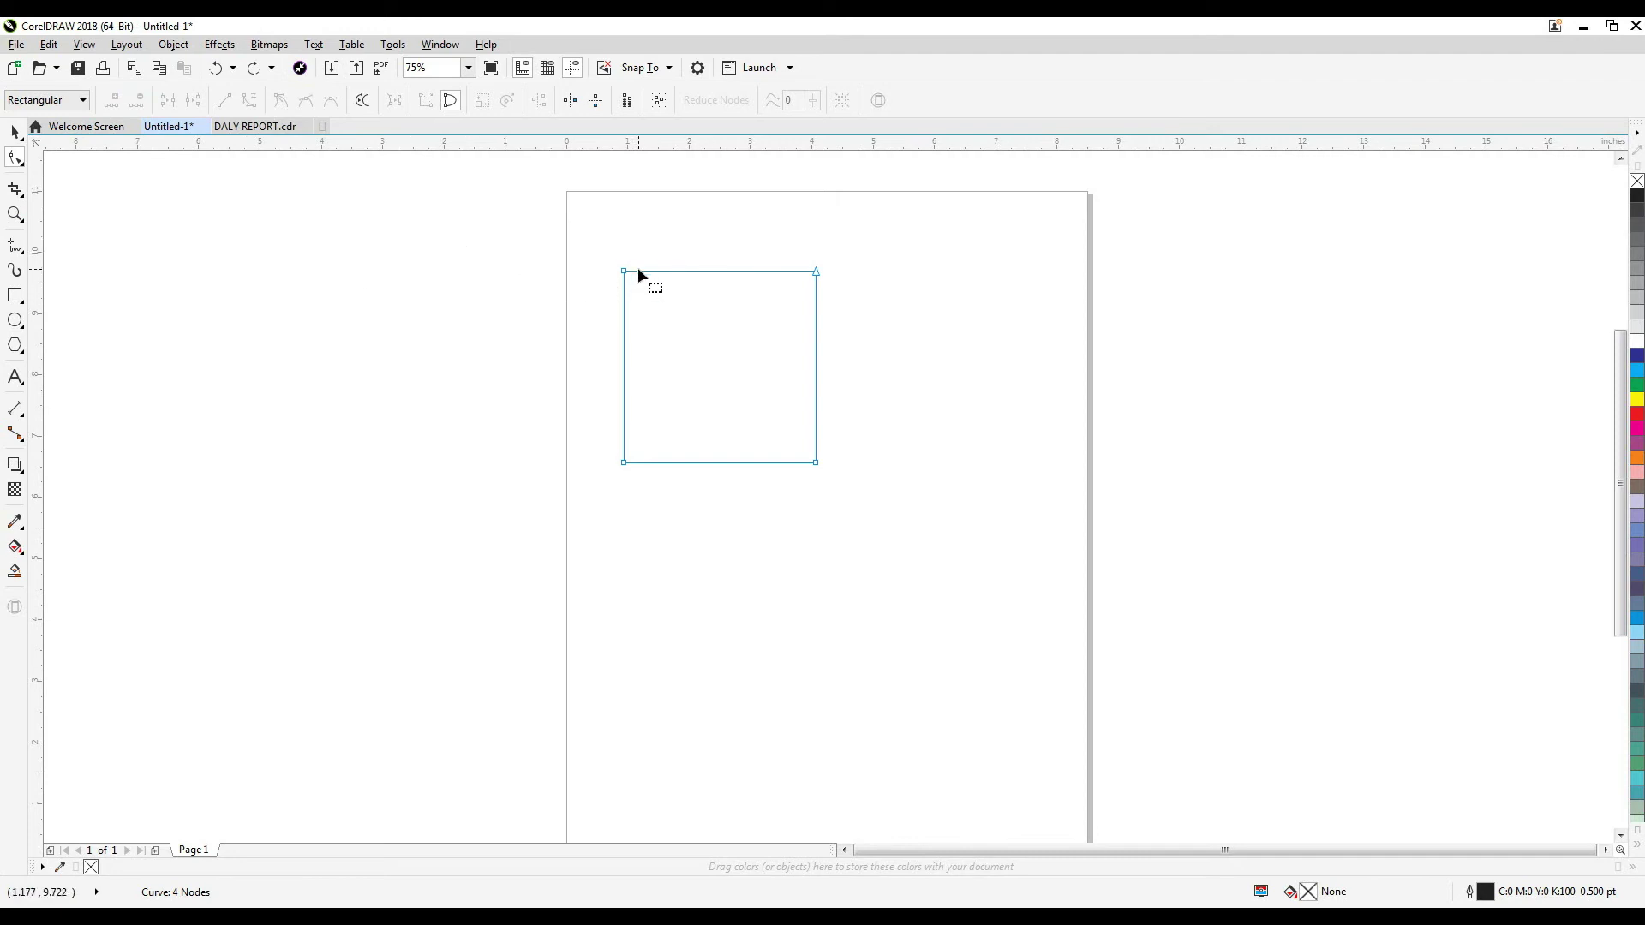
# Convert the square's top edge to a curve, and the right edge as well after reversing the path direction.
pyautogui.click(734, 270)
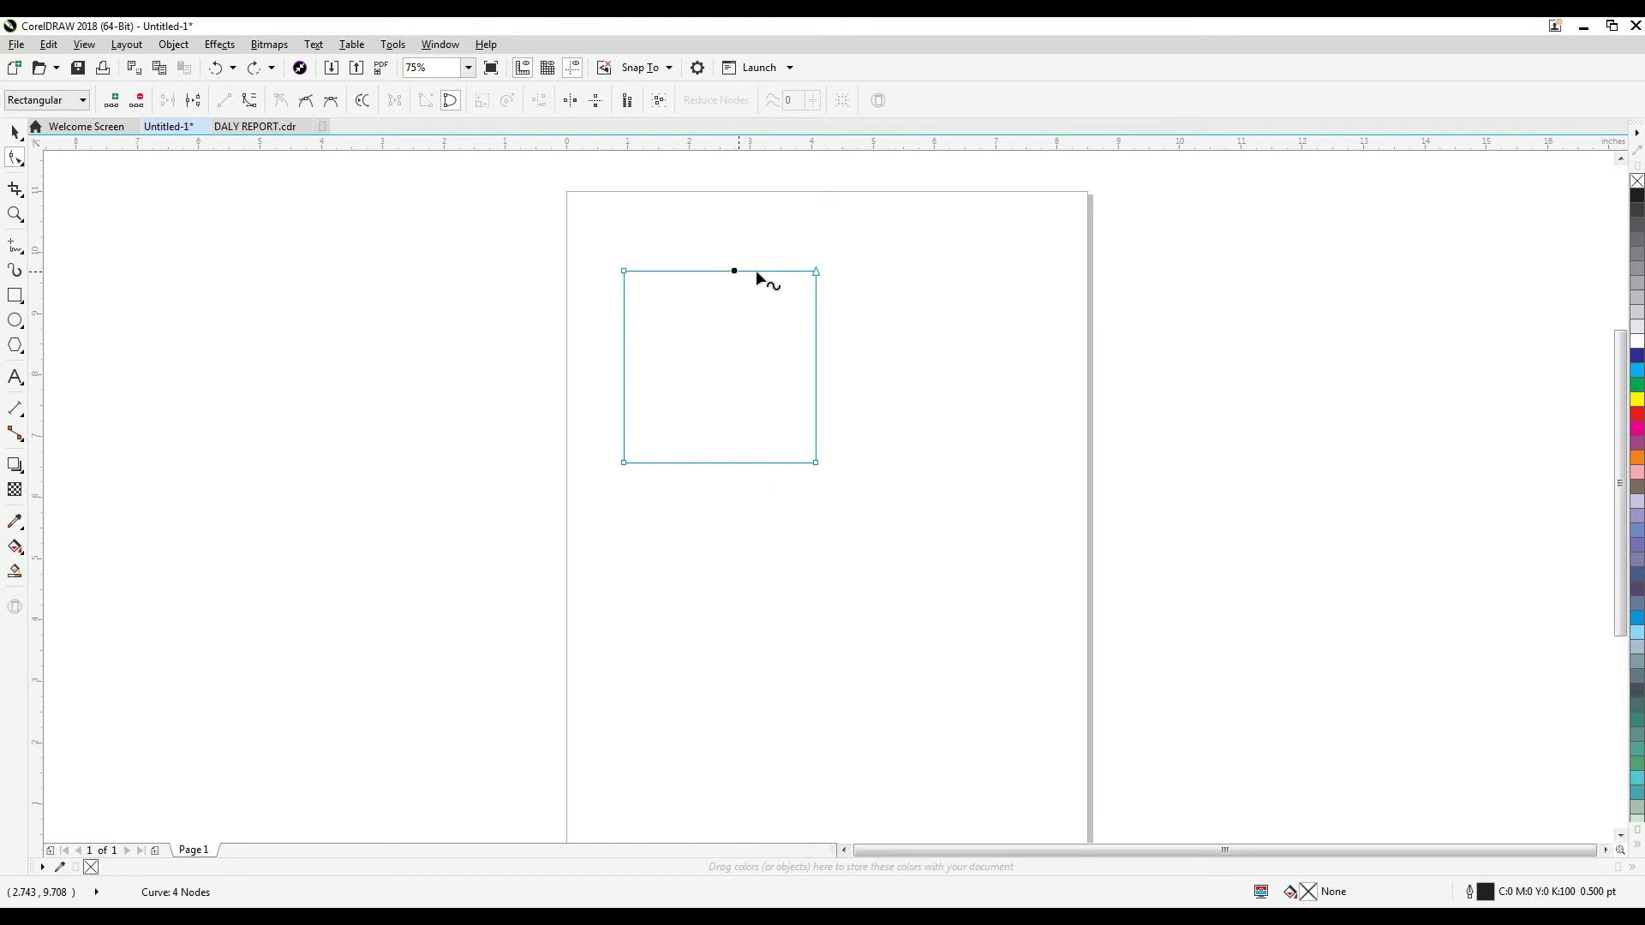
pyautogui.click(817, 272)
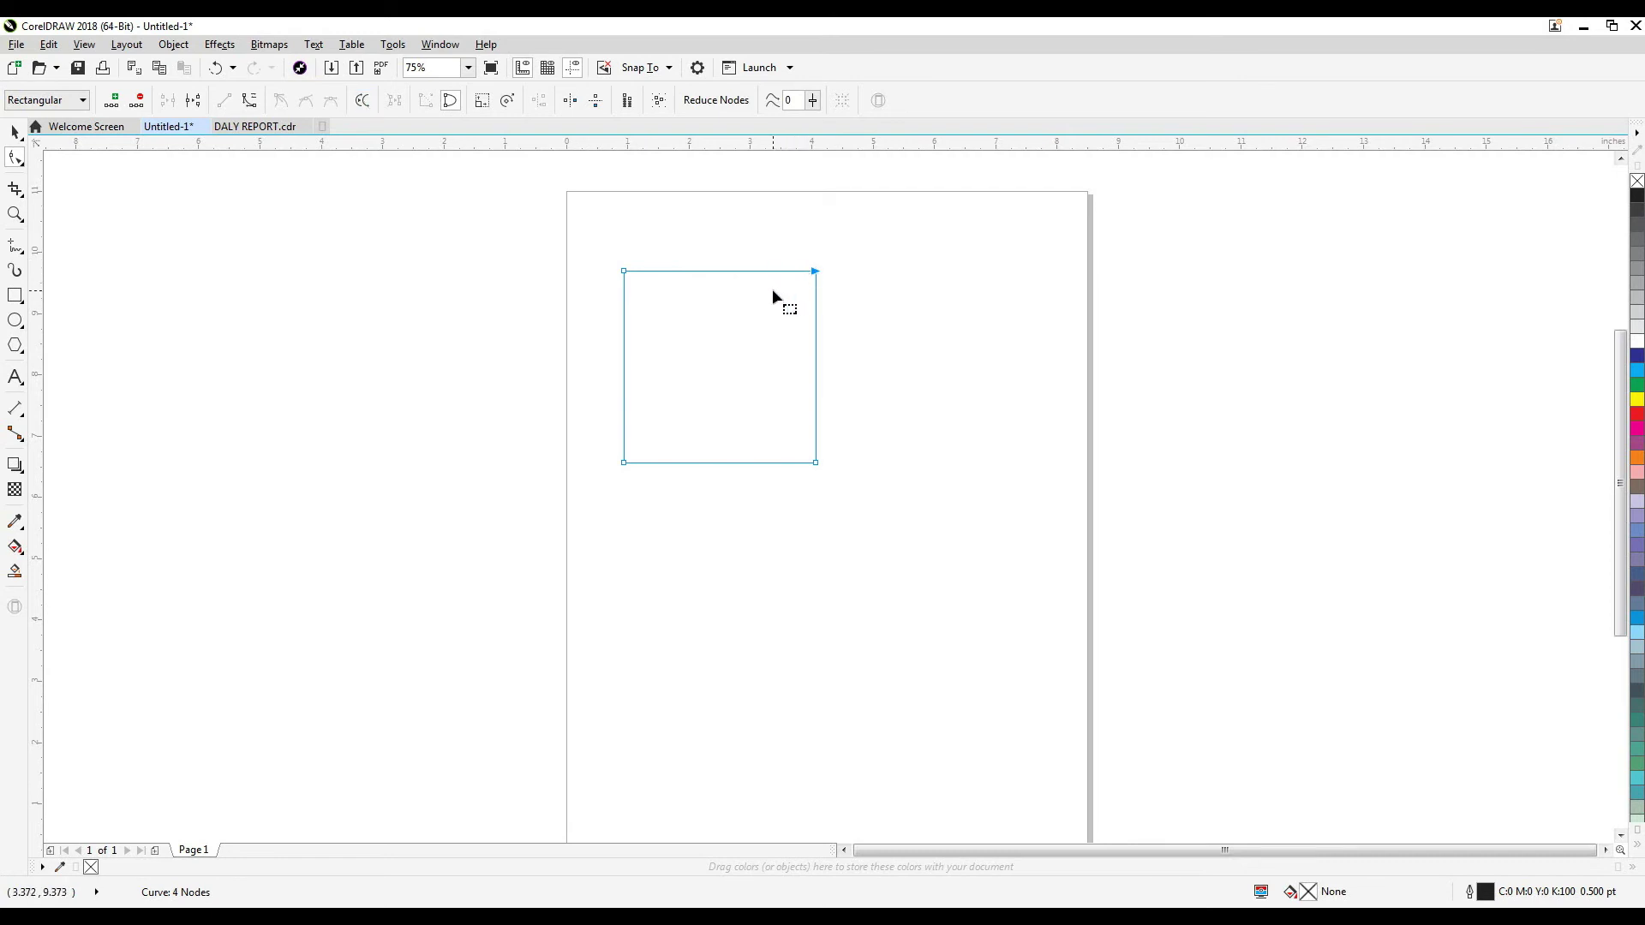
pyautogui.click(711, 270)
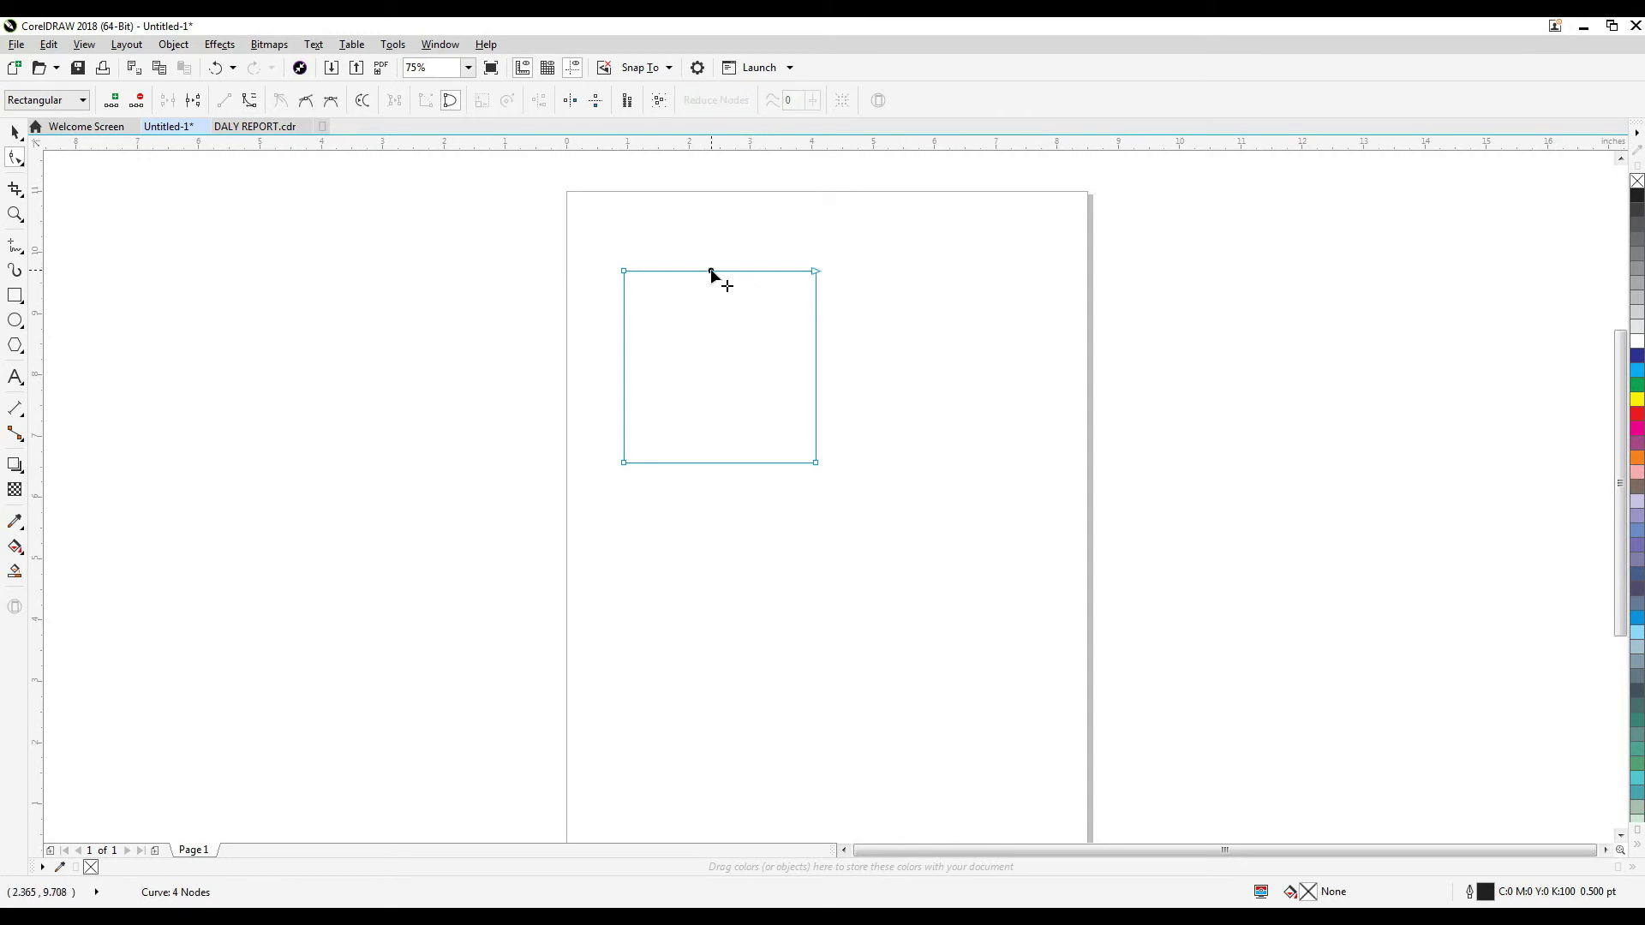
pyautogui.click(250, 100)
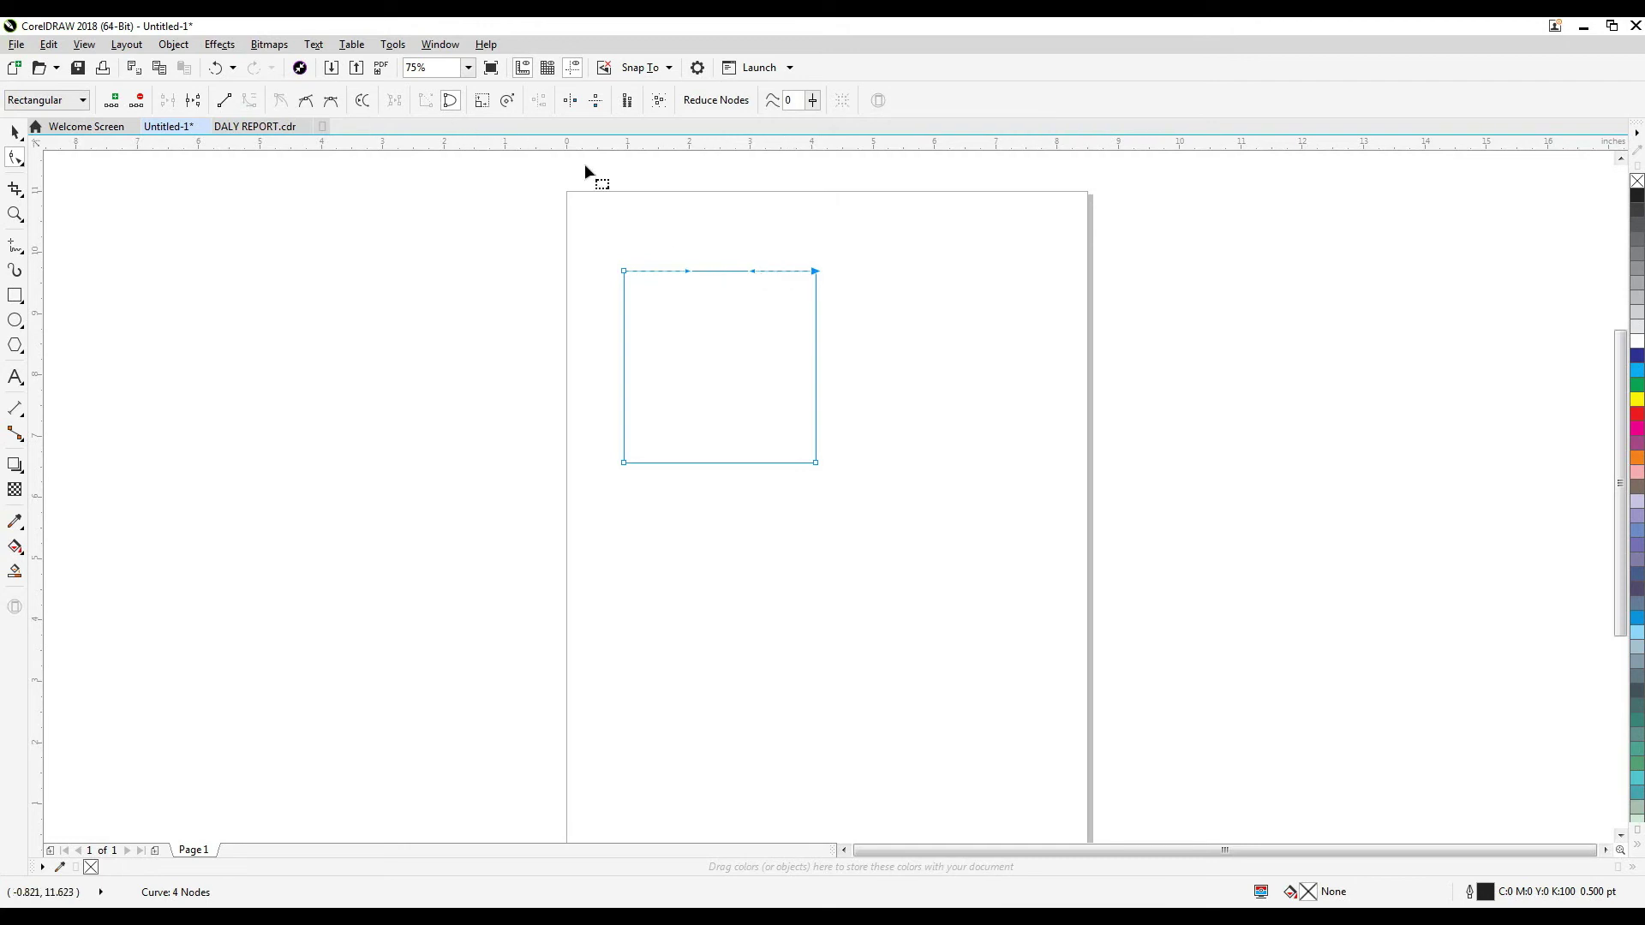
pyautogui.click(364, 101)
pyautogui.click(250, 102)
# Try bending the right and top edges inward, and undo both bends.
pyautogui.moveTo(818, 374); pyautogui.dragTo(733, 343)
pyautogui.moveTo(711, 269); pyautogui.dragTo(718, 321)
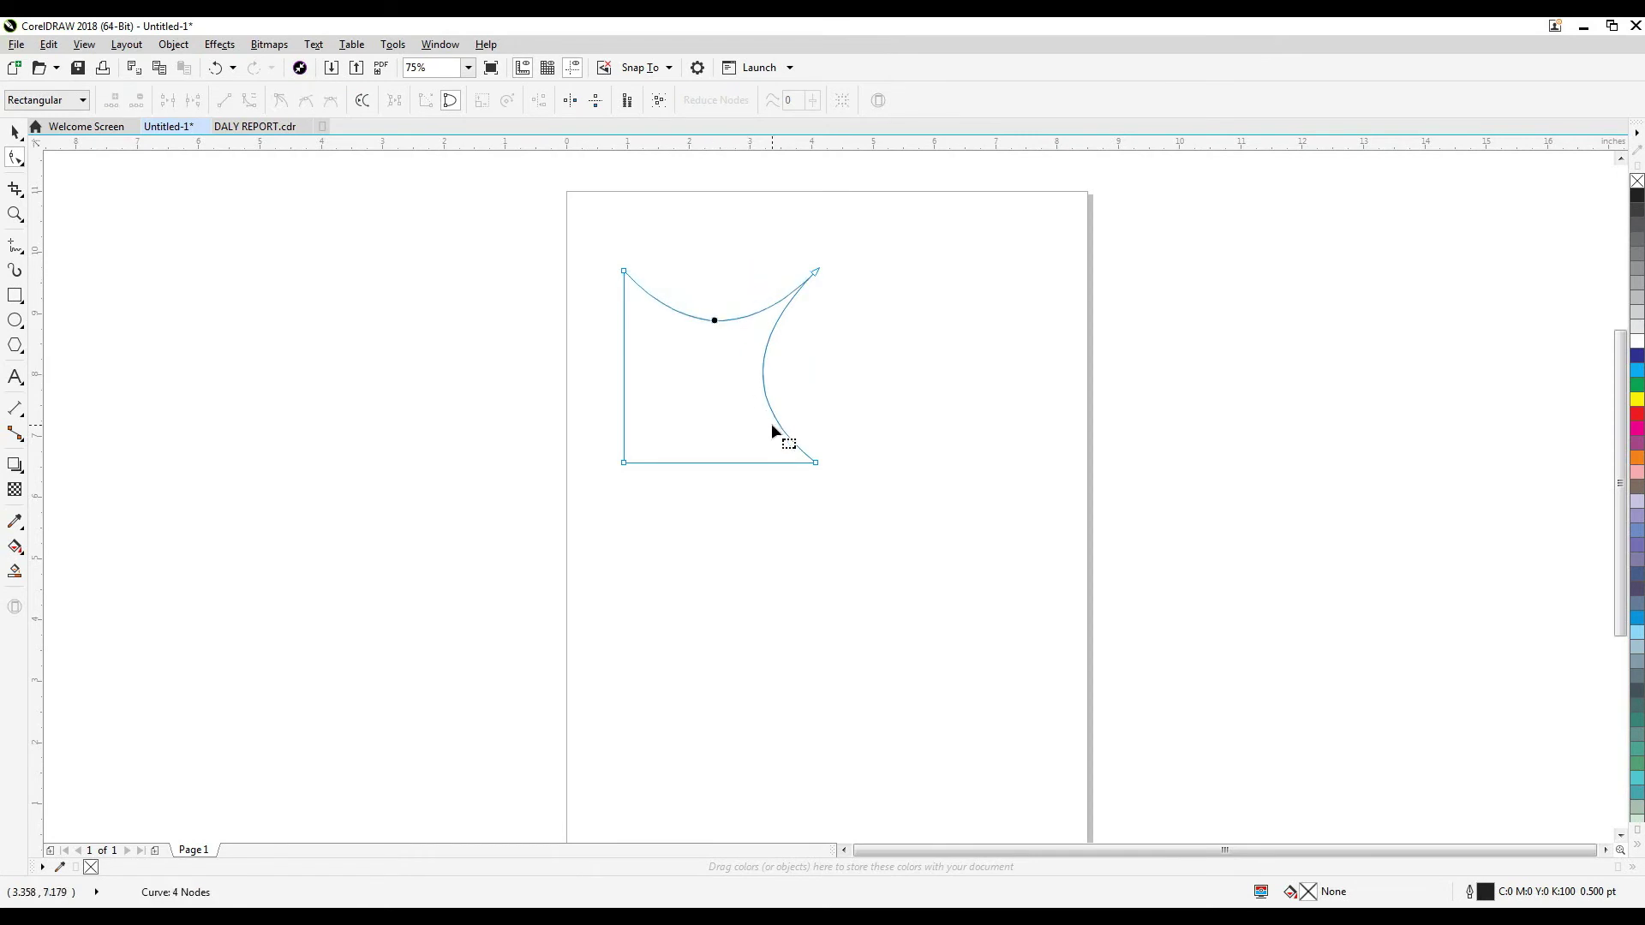
pyautogui.hotkey('ctrl', 'z')
pyautogui.hotkey('ctrl', 'z')
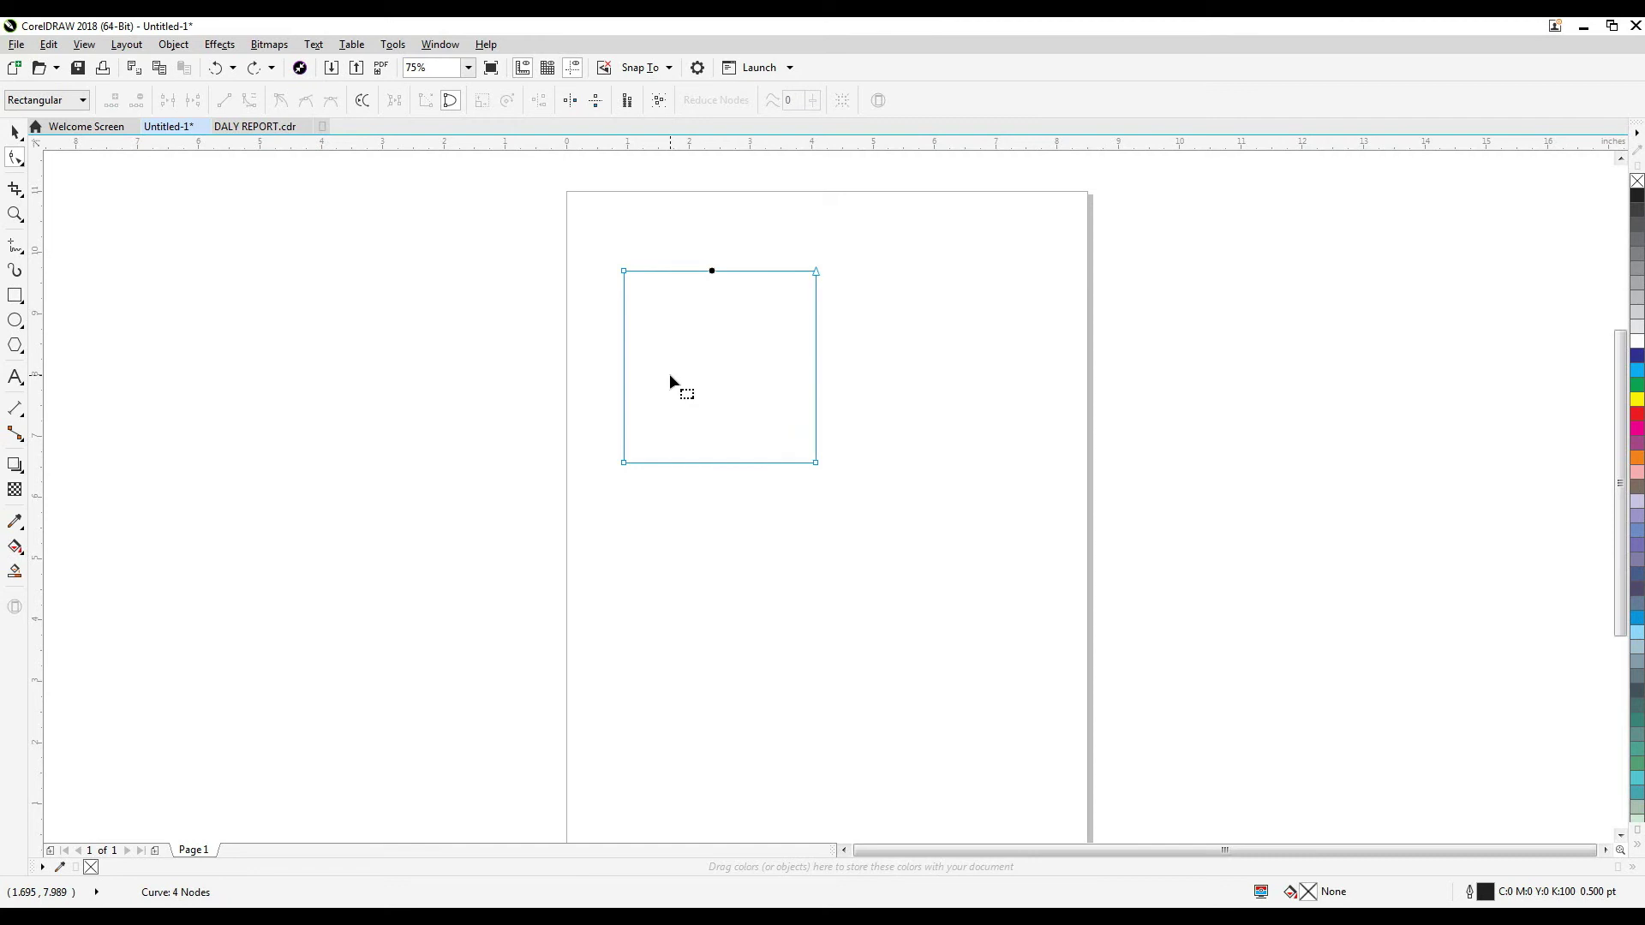
# Convert the square's top and right edges back to straight lines.
pyautogui.click(817, 272)
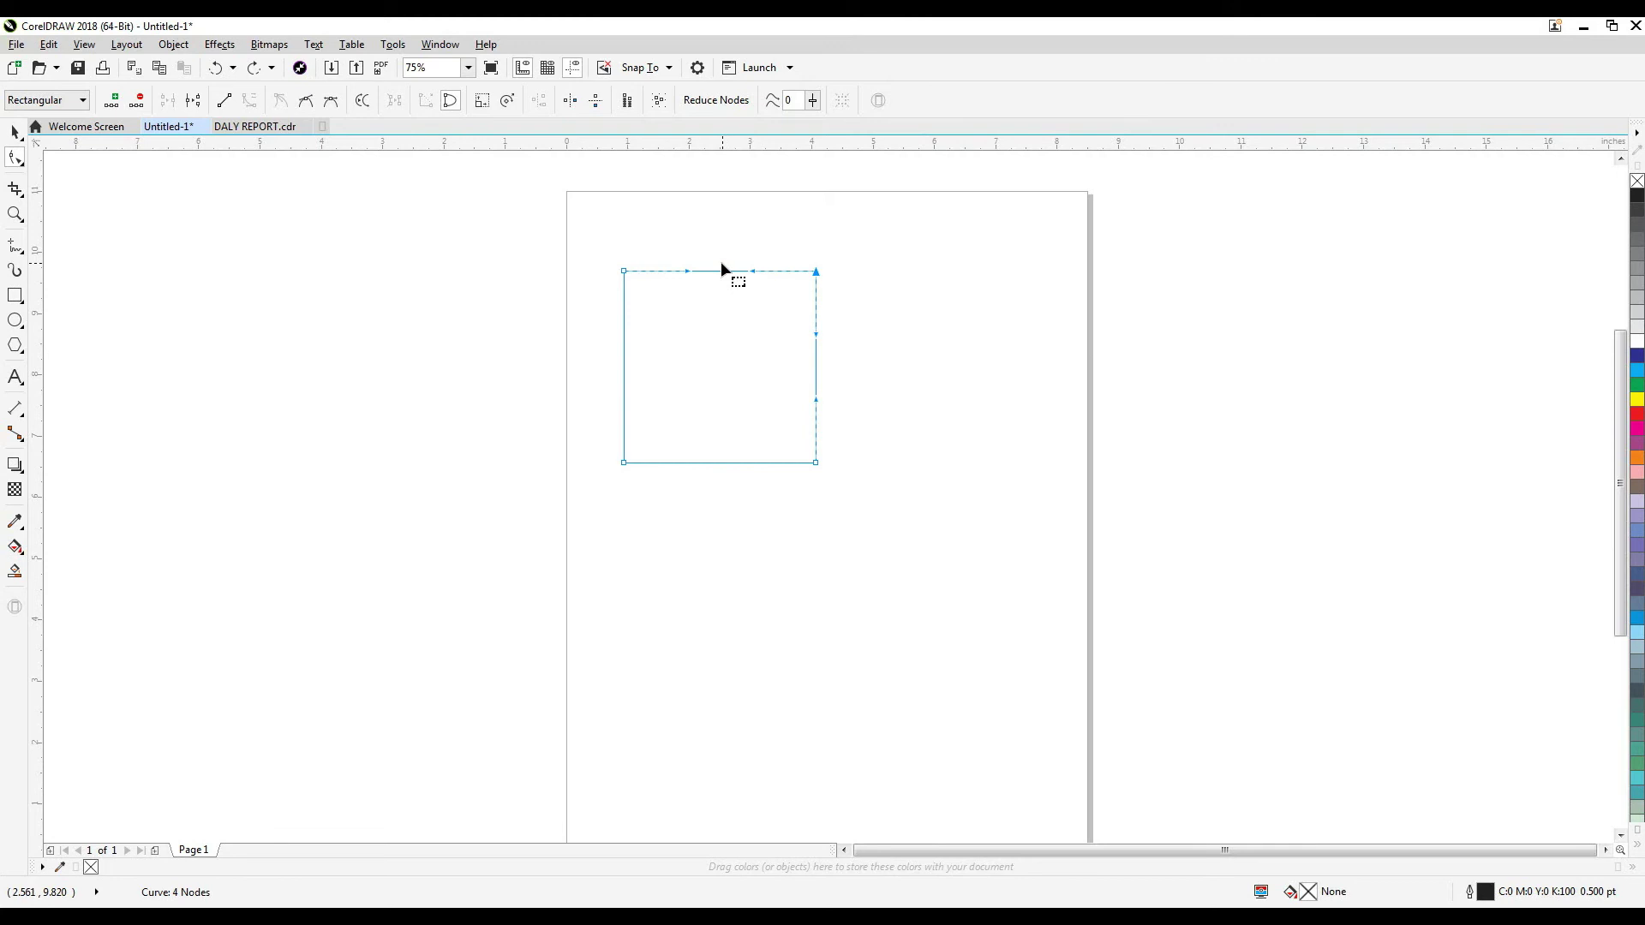
pyautogui.moveTo(654, 240); pyautogui.dragTo(897, 437)
pyautogui.click(223, 101)
pyautogui.click(715, 278)
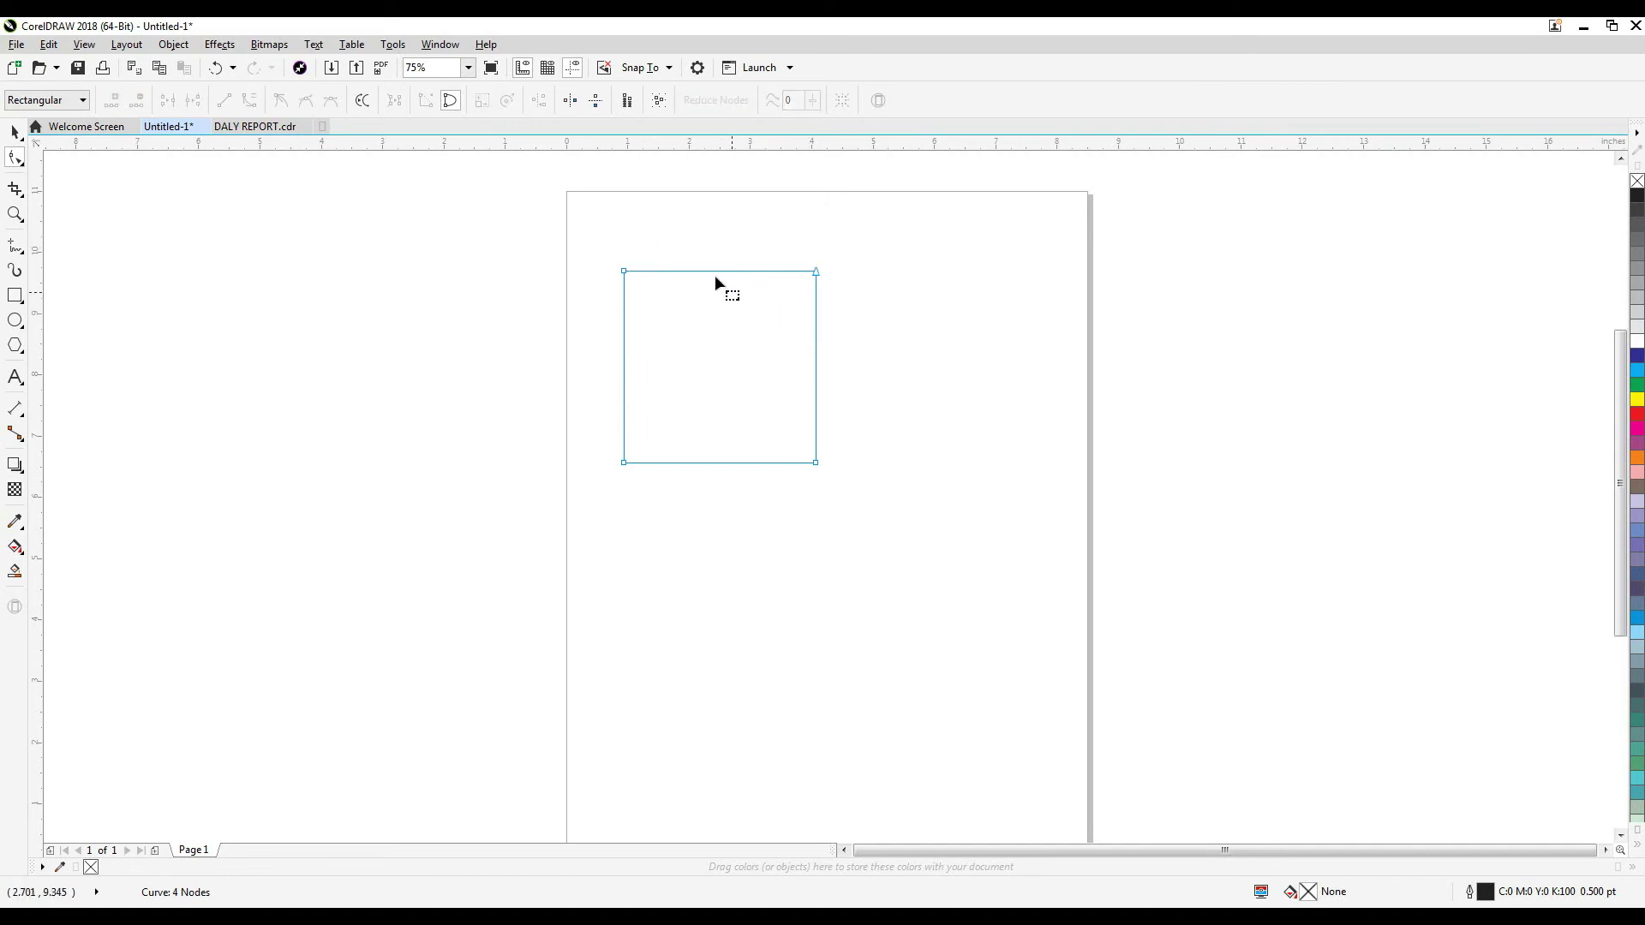
pyautogui.click(722, 269)
pyautogui.click(224, 102)
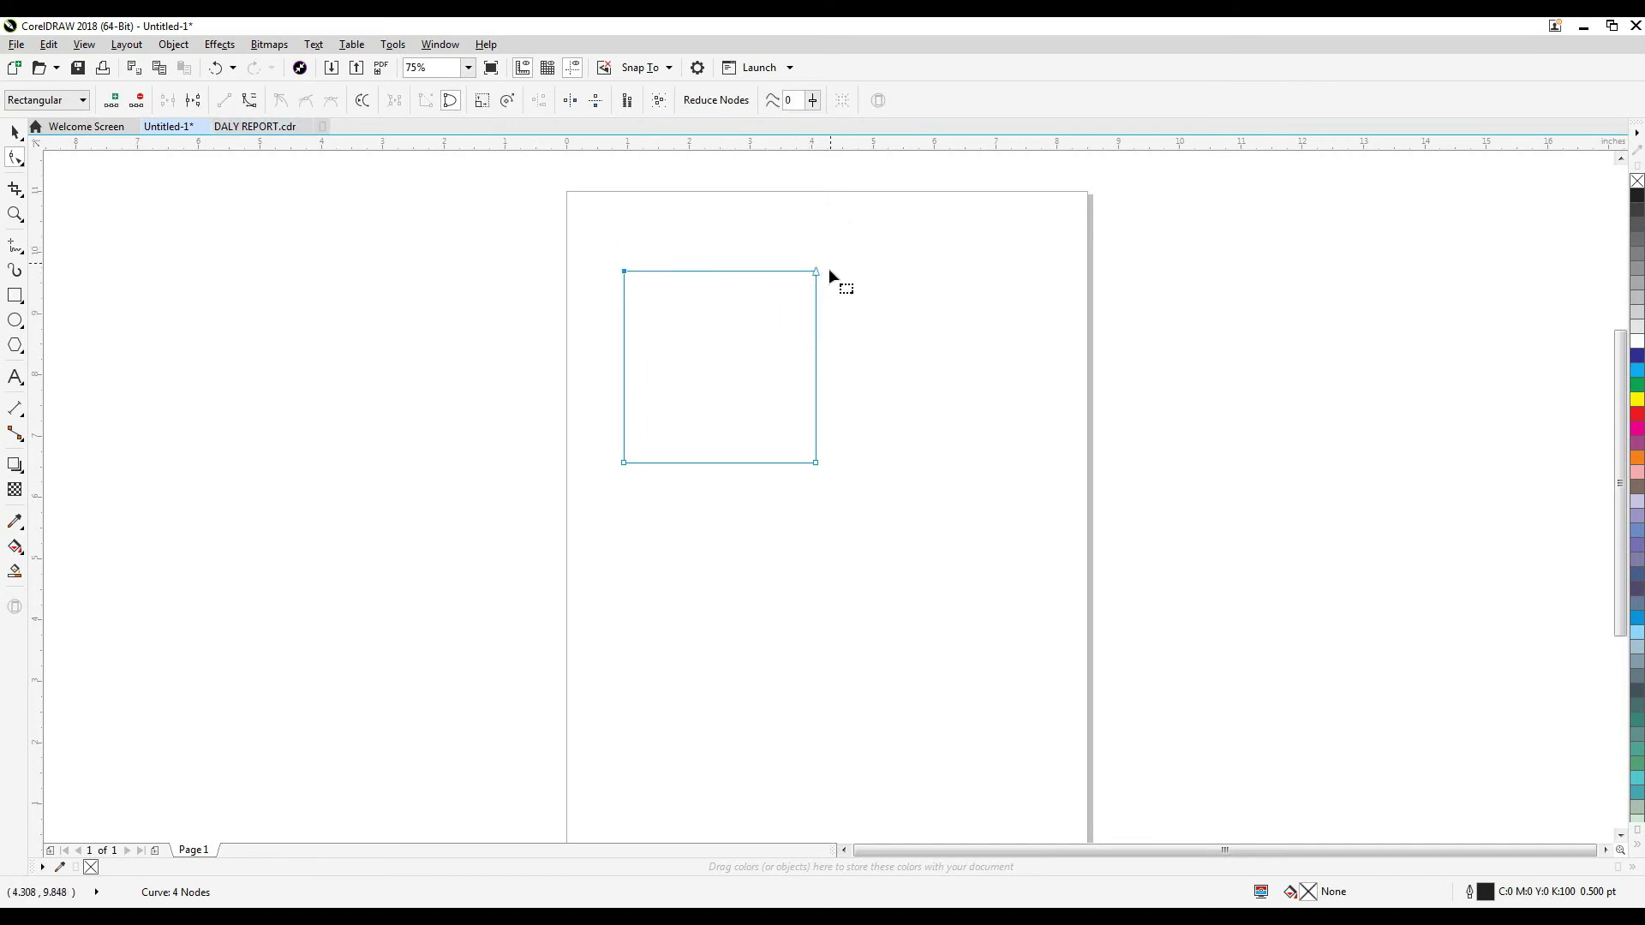
# Break the square at its top-right and bottom-right corners and move both ends of the freed right edge outward.
pyautogui.click(816, 272)
pyautogui.click(193, 101)
pyautogui.click(817, 465)
pyautogui.click(193, 101)
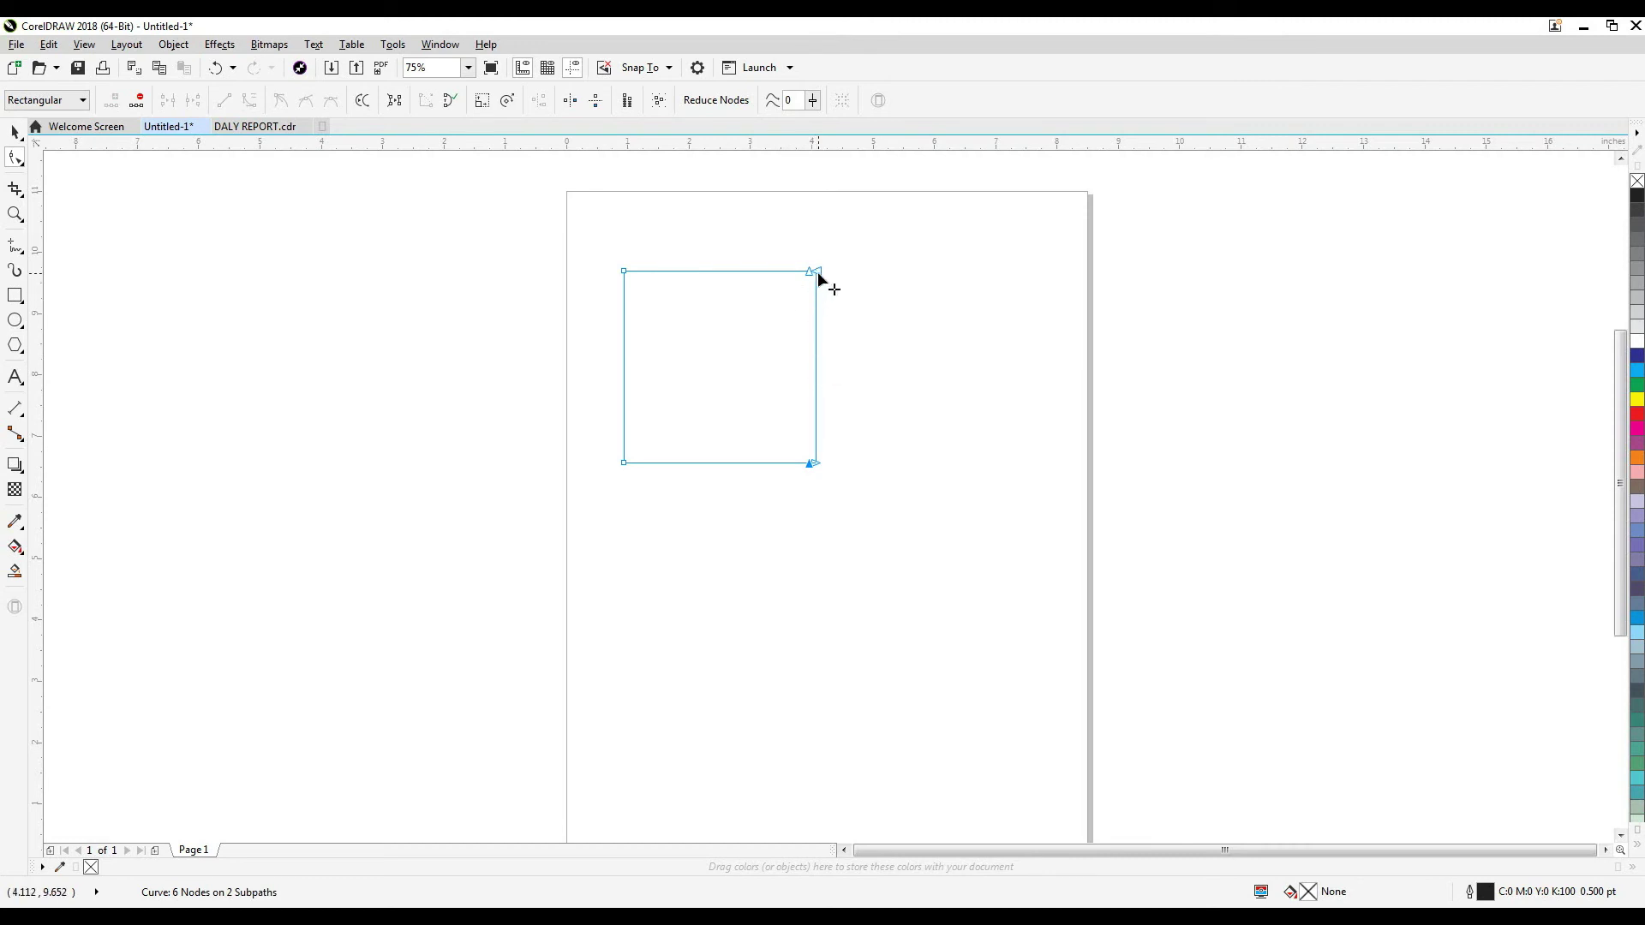
pyautogui.moveTo(820, 271); pyautogui.dragTo(868, 275)
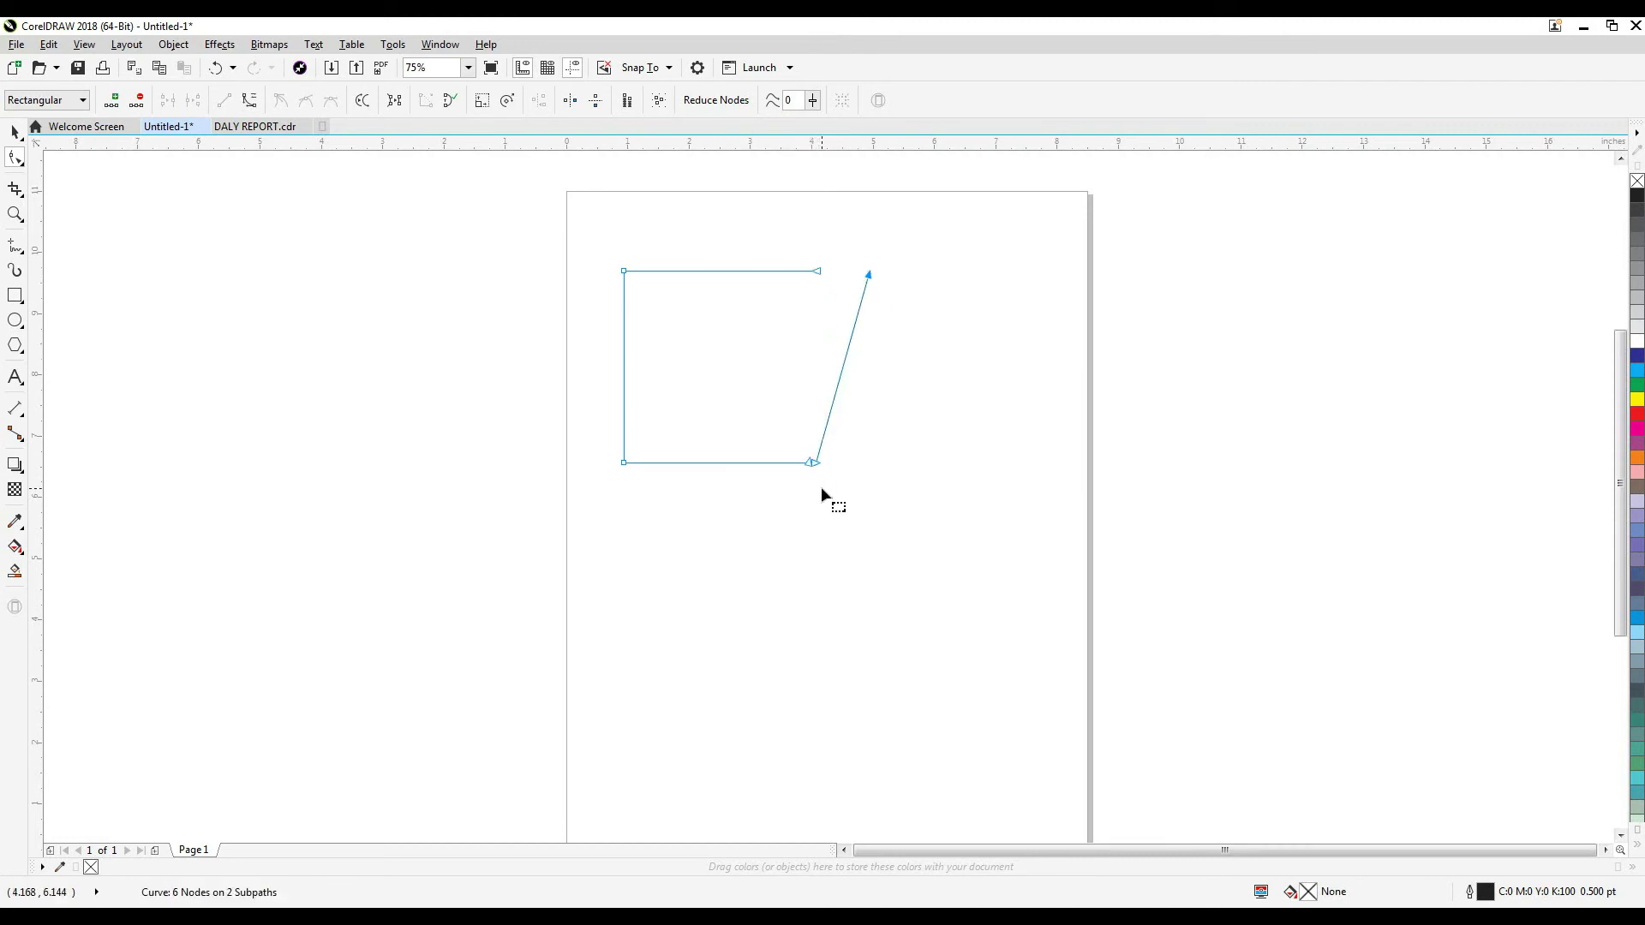
pyautogui.moveTo(813, 465); pyautogui.dragTo(872, 454)
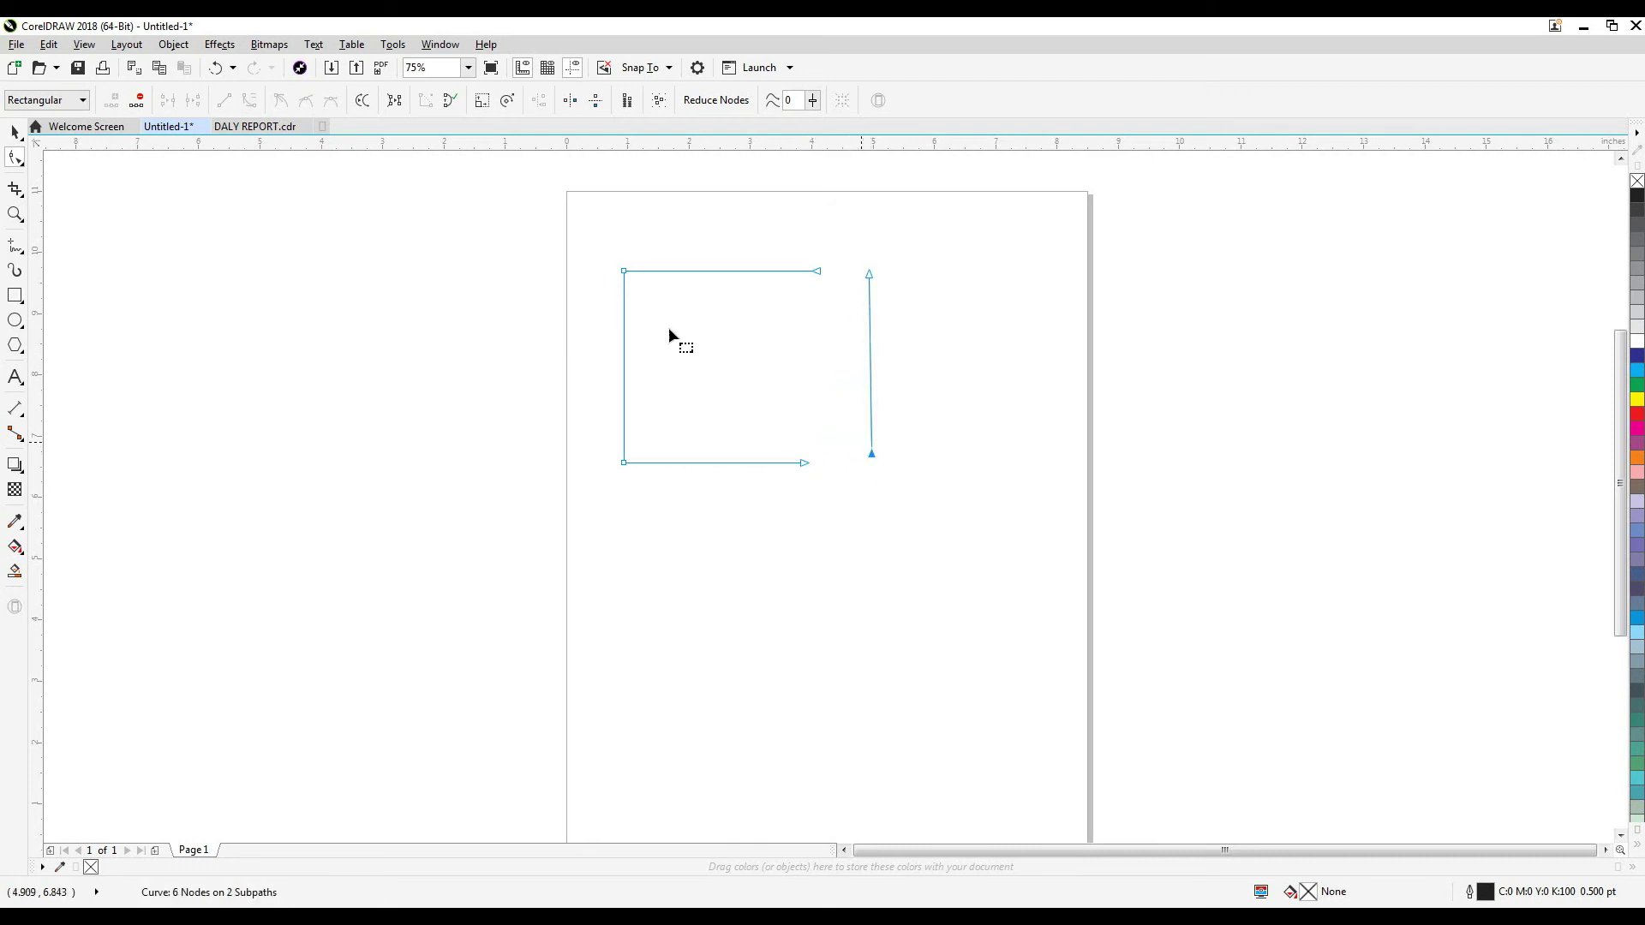
# Move the whole broken curve, with both subpaths together, slightly upward using the Pick tool.
pyautogui.click(15, 131)
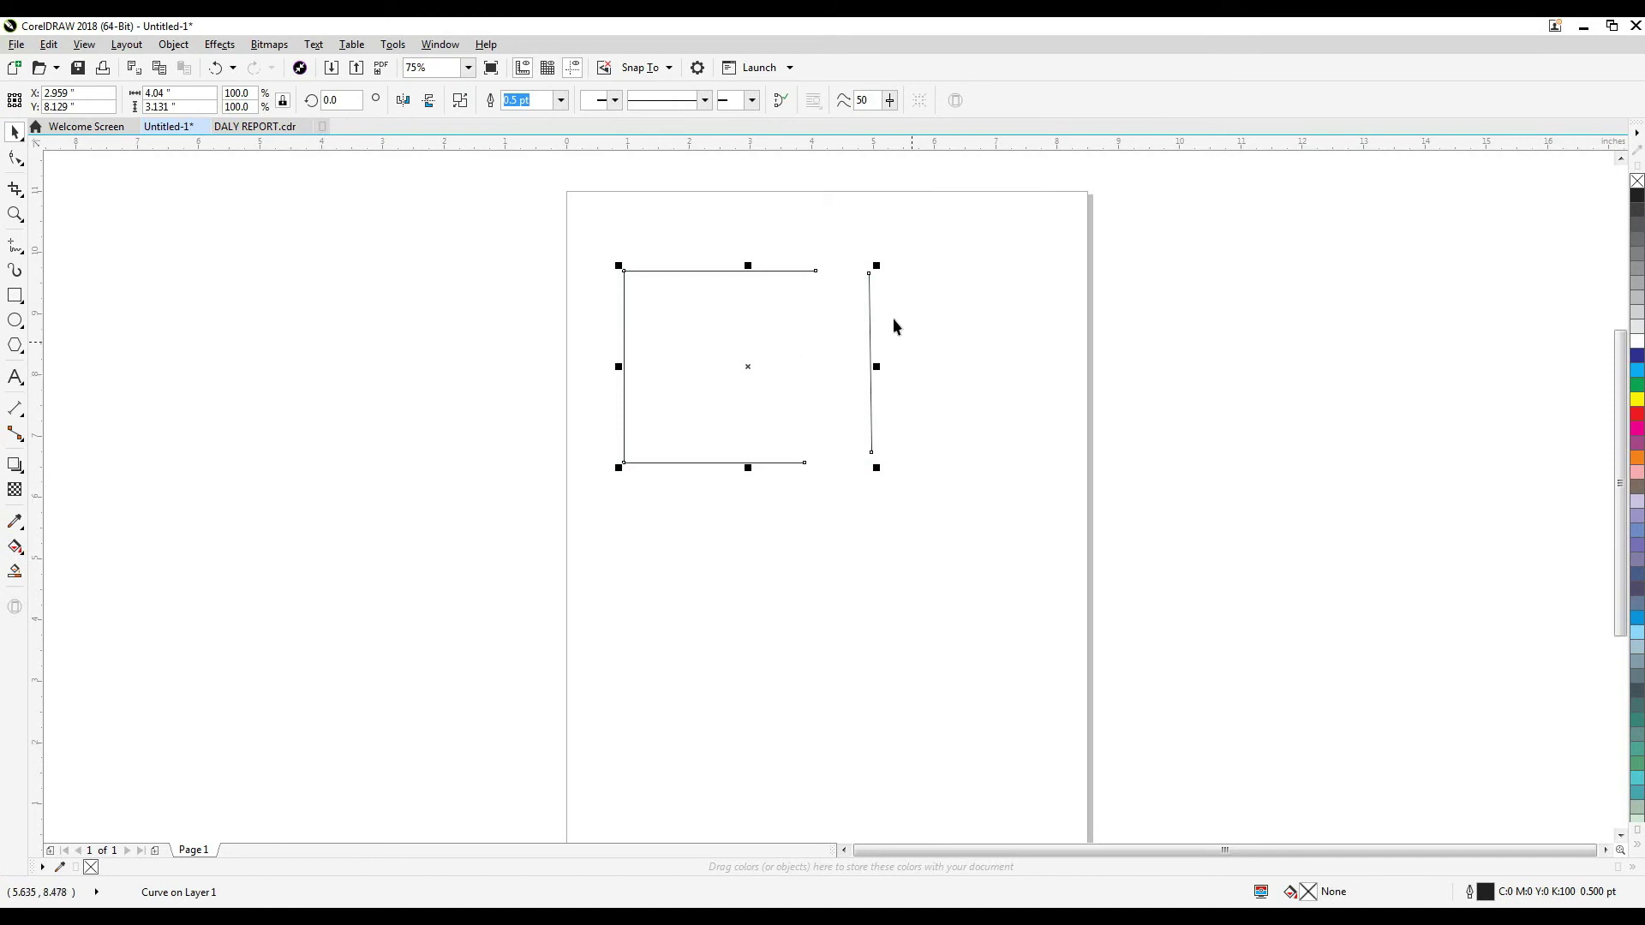
pyautogui.moveTo(750, 367); pyautogui.dragTo(753, 329)
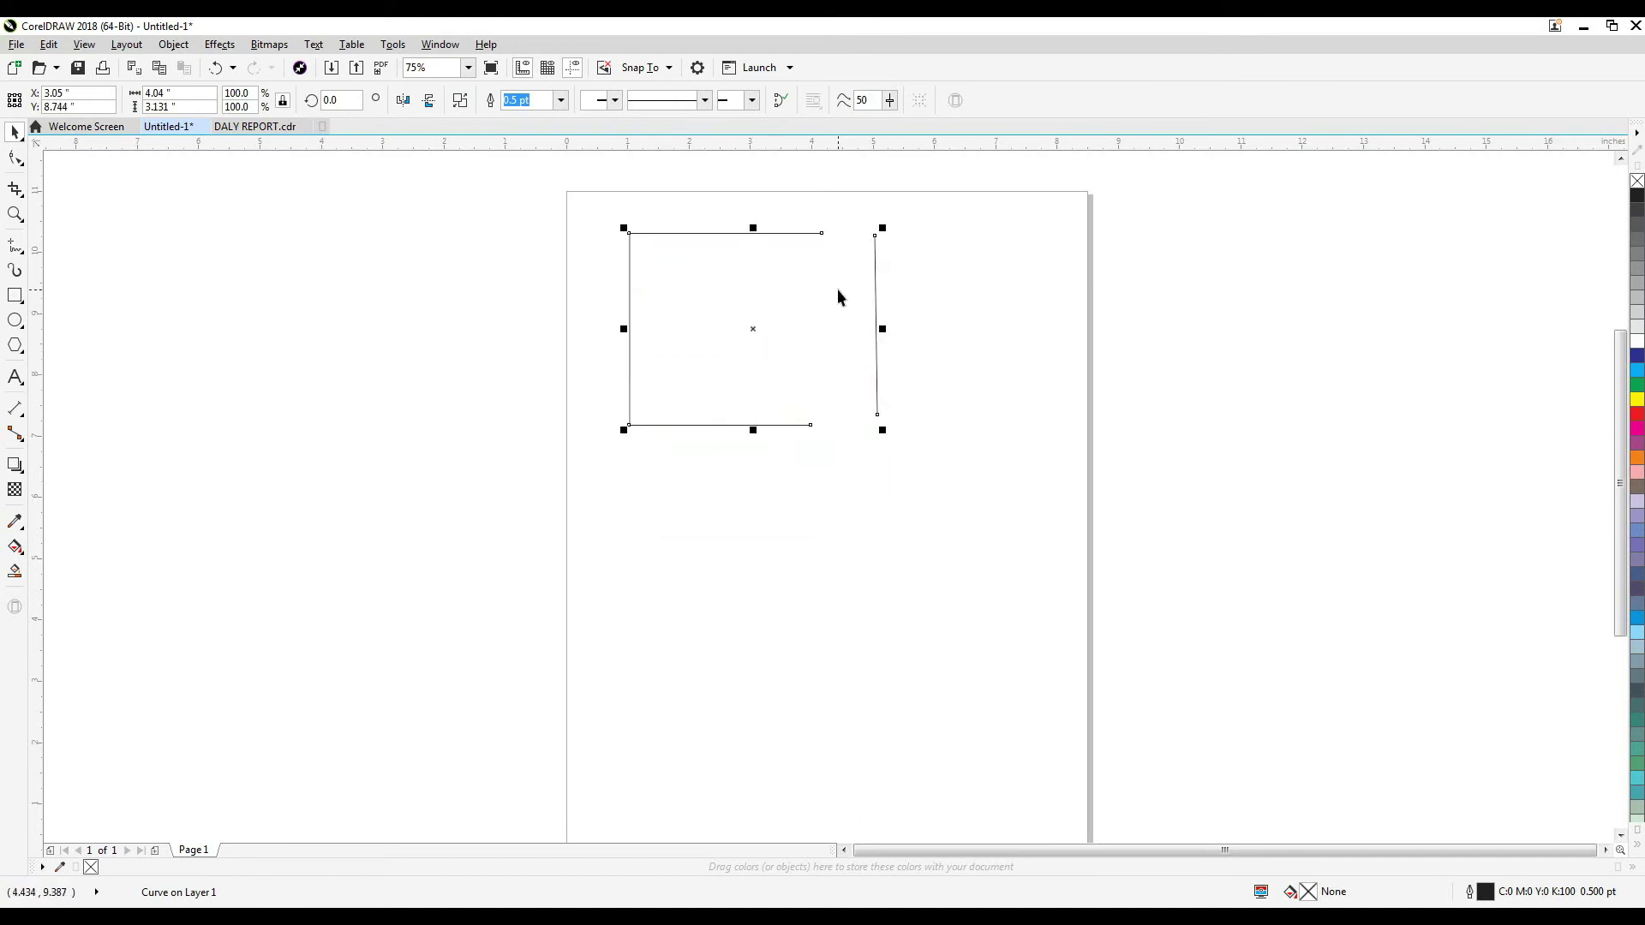
pyautogui.moveTo(877, 330)
pyautogui.mouseDown()
pyautogui.moveTo(891, 344)
pyautogui.moveTo(886, 317)
pyautogui.mouseUp()
pyautogui.click(638, 266)
# Extract the detached right line's subpath into a separate object with the Shape tool.
pyautogui.click(15, 158)
pyautogui.click(877, 379)
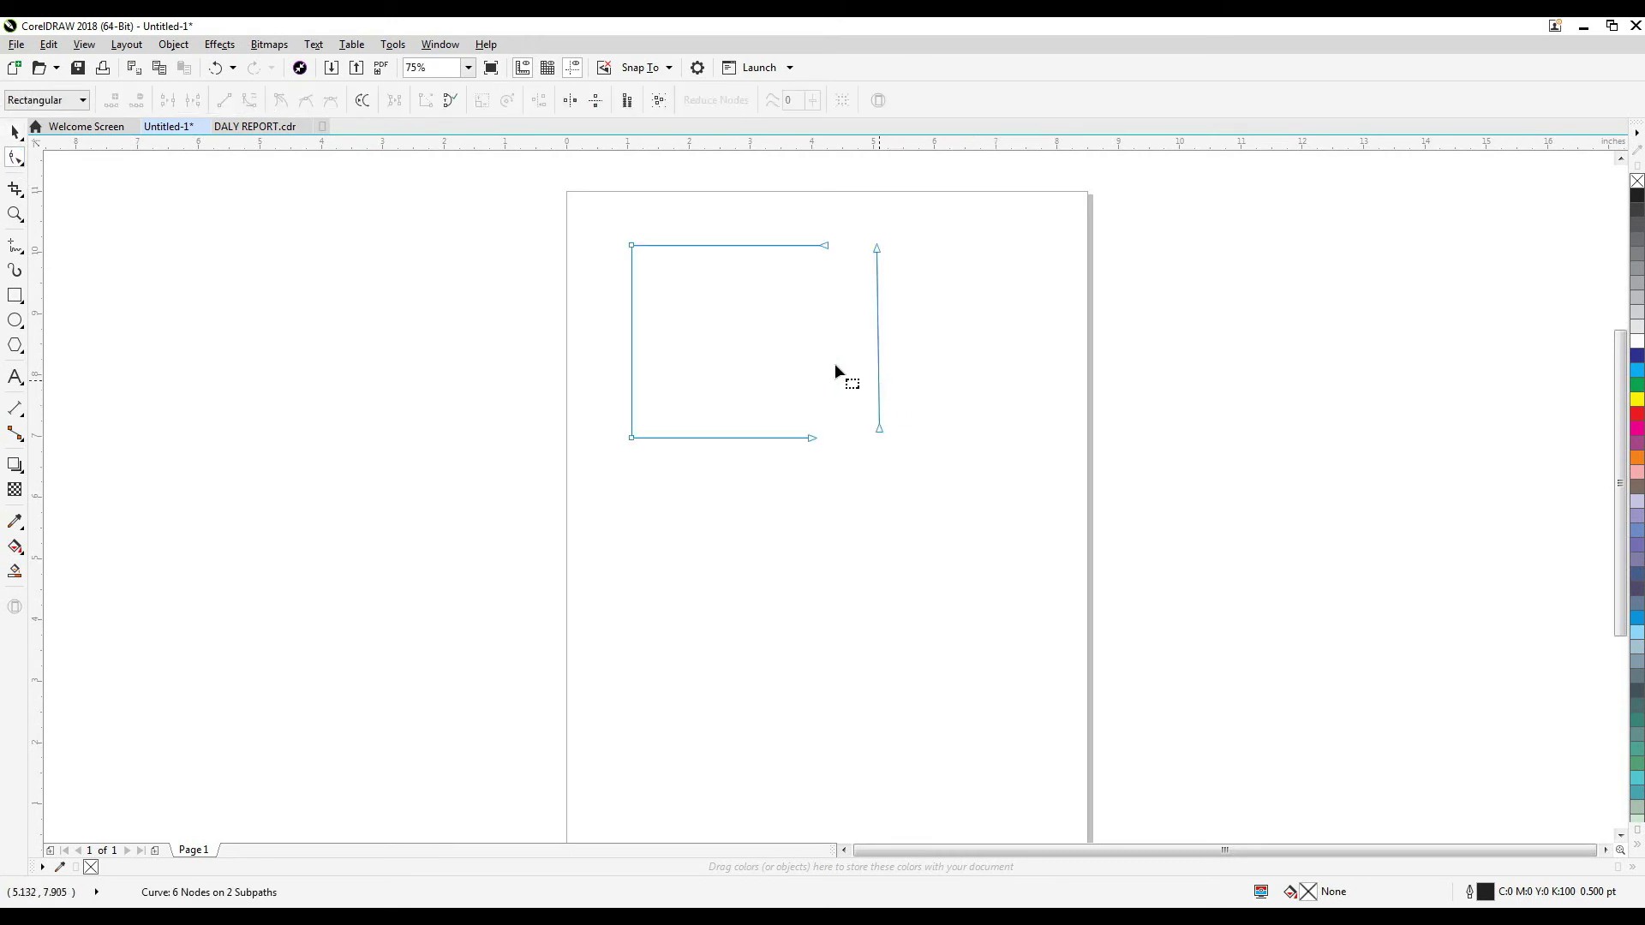
pyautogui.click(879, 429)
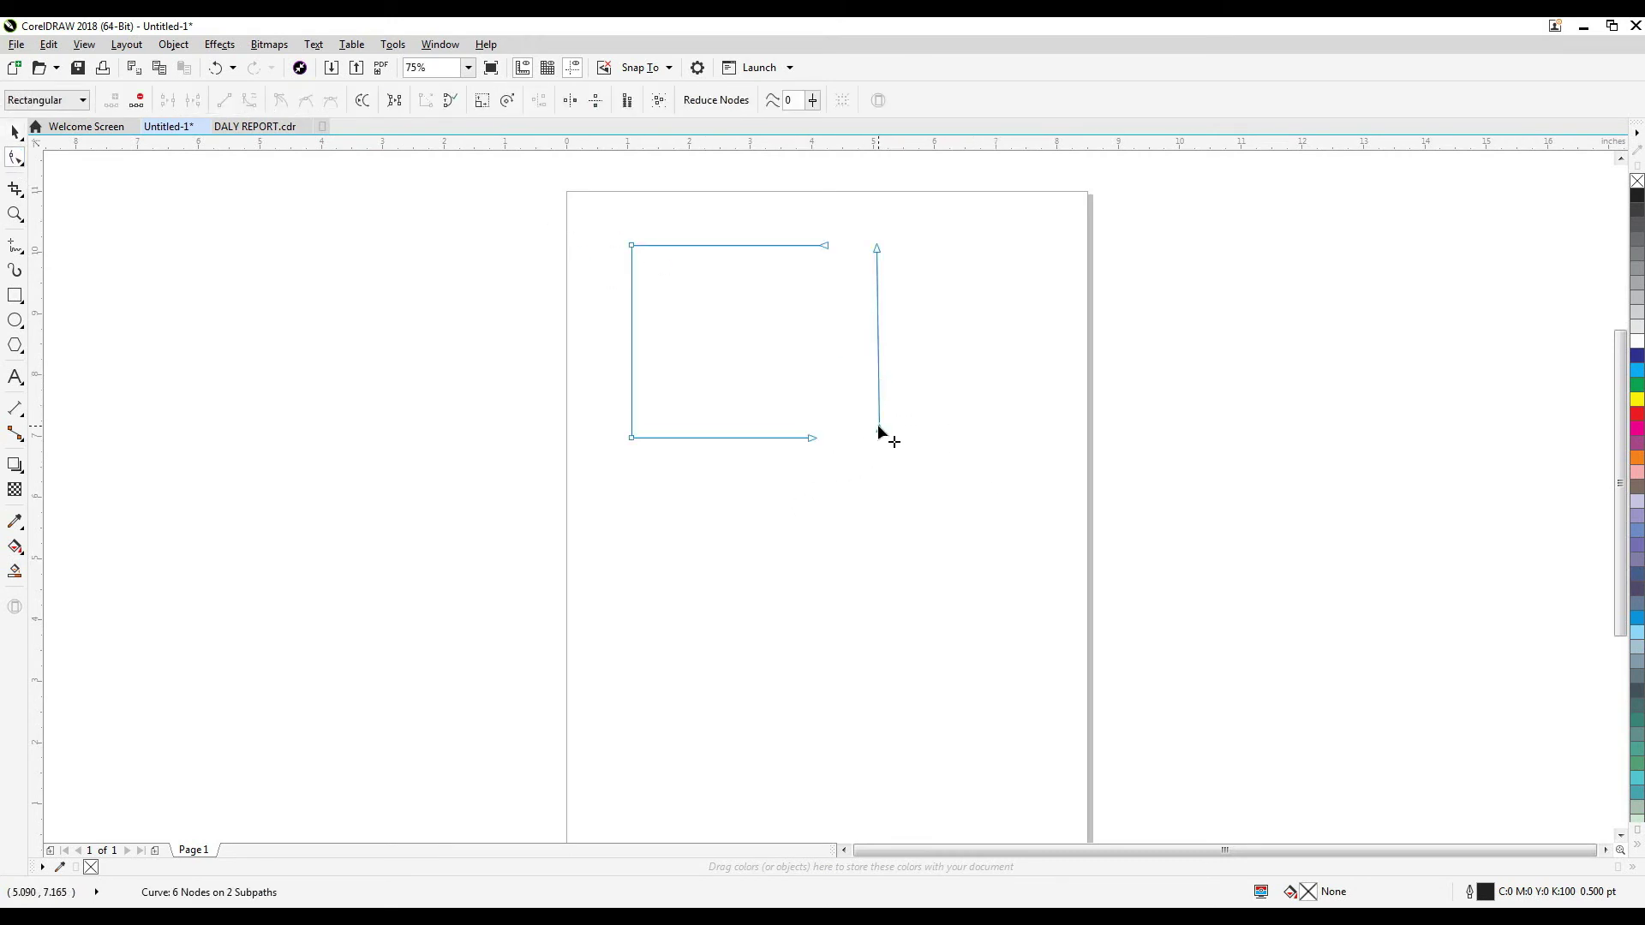
pyautogui.click(395, 101)
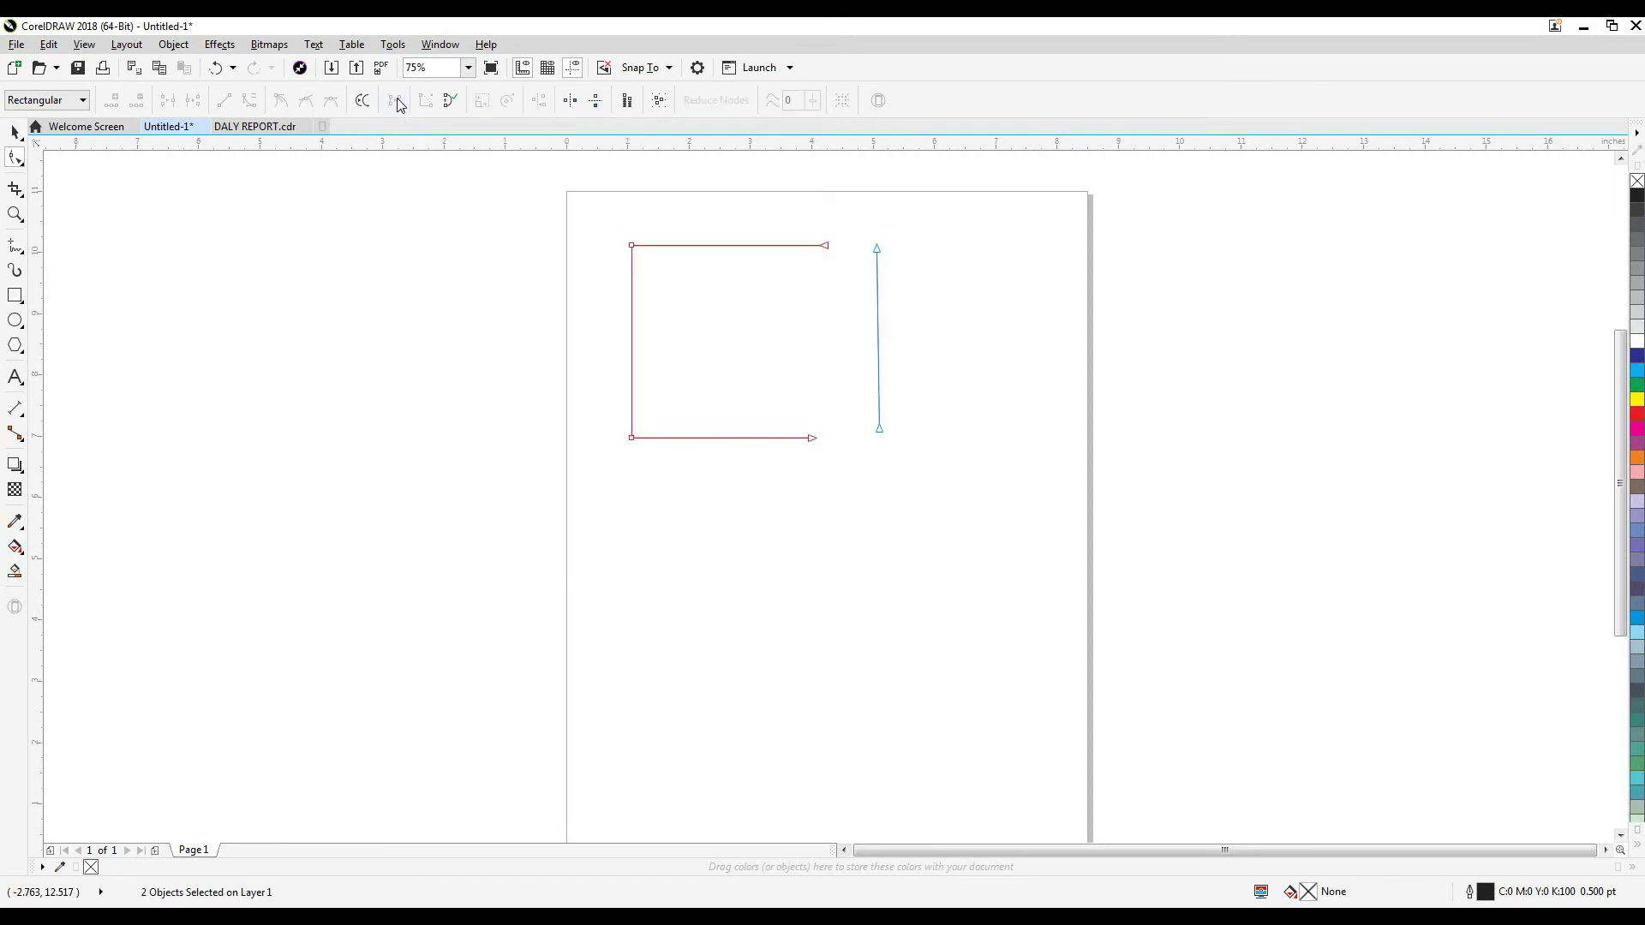
# Move the three-sided curve down and slightly left, apart from the extracted line.
pyautogui.click(15, 132)
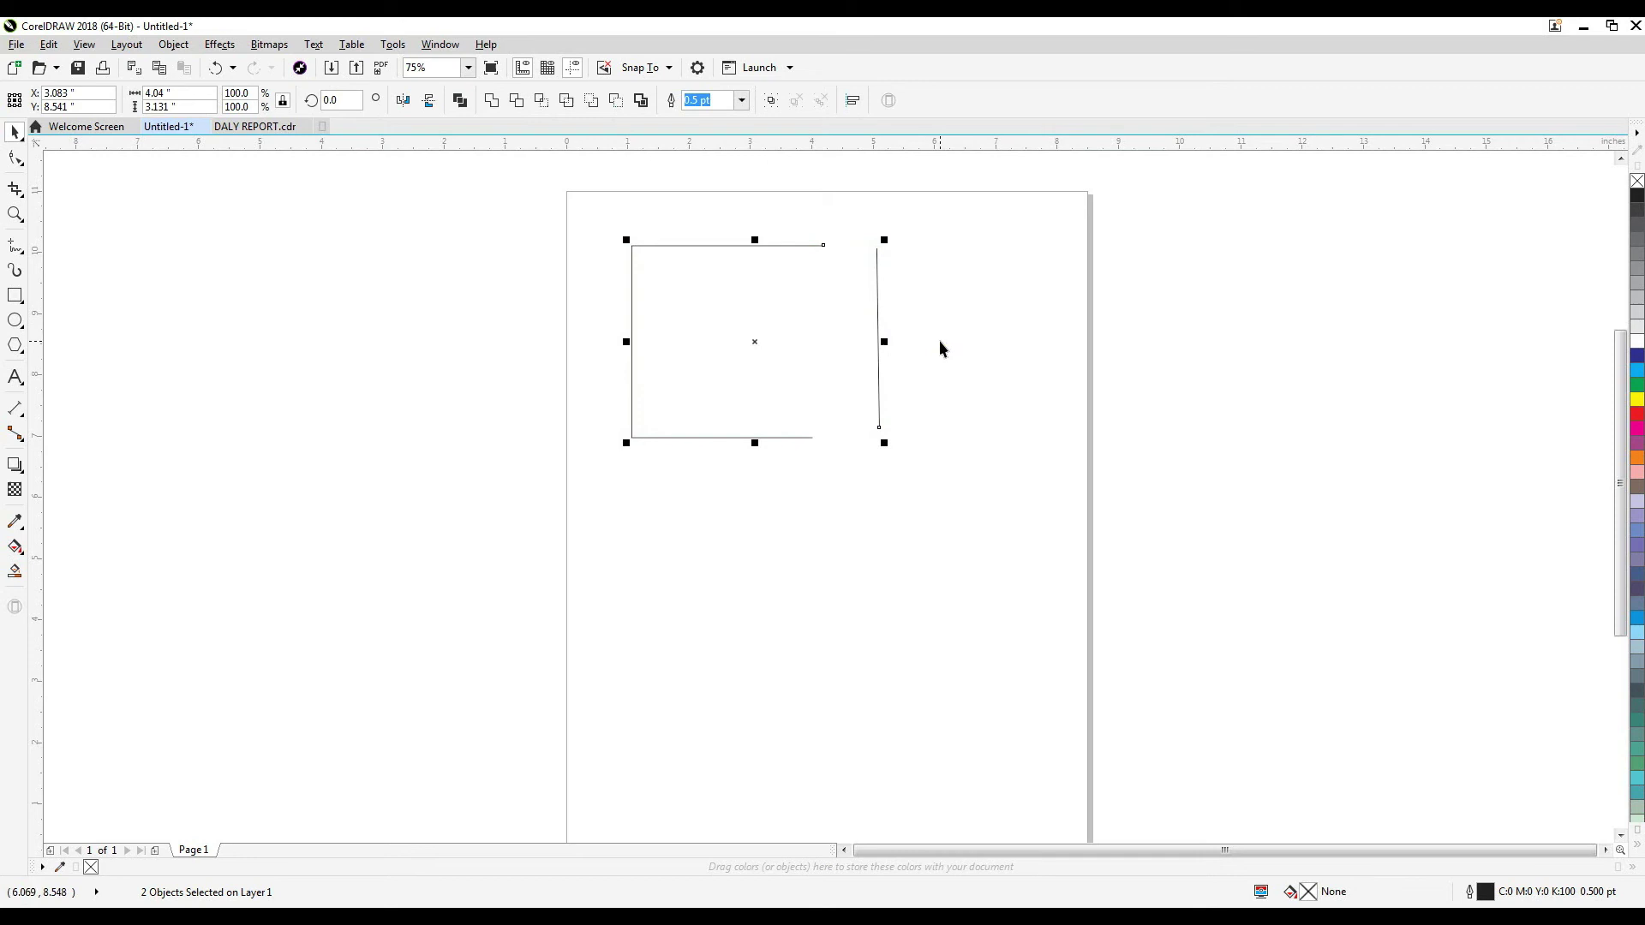
pyautogui.click(644, 261)
pyautogui.moveTo(651, 253); pyautogui.dragTo(638, 297)
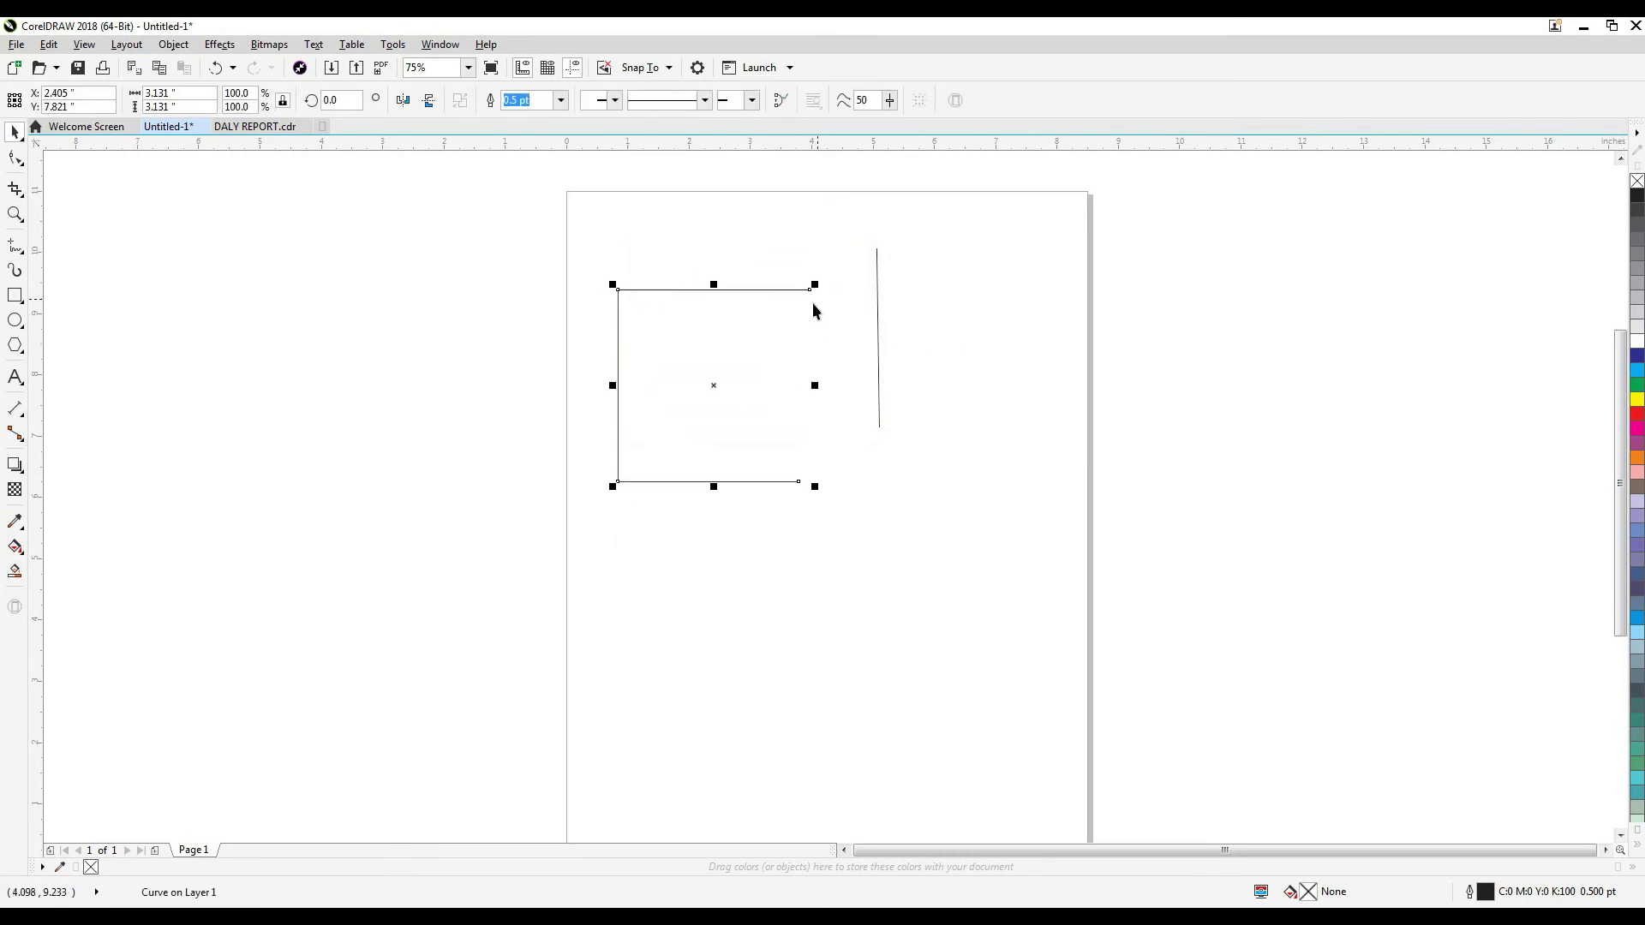
# Break the three-sided curve at its top-left corner with the Shape tool and move the freed end of the top edge slightly upward.
pyautogui.click(8, 160)
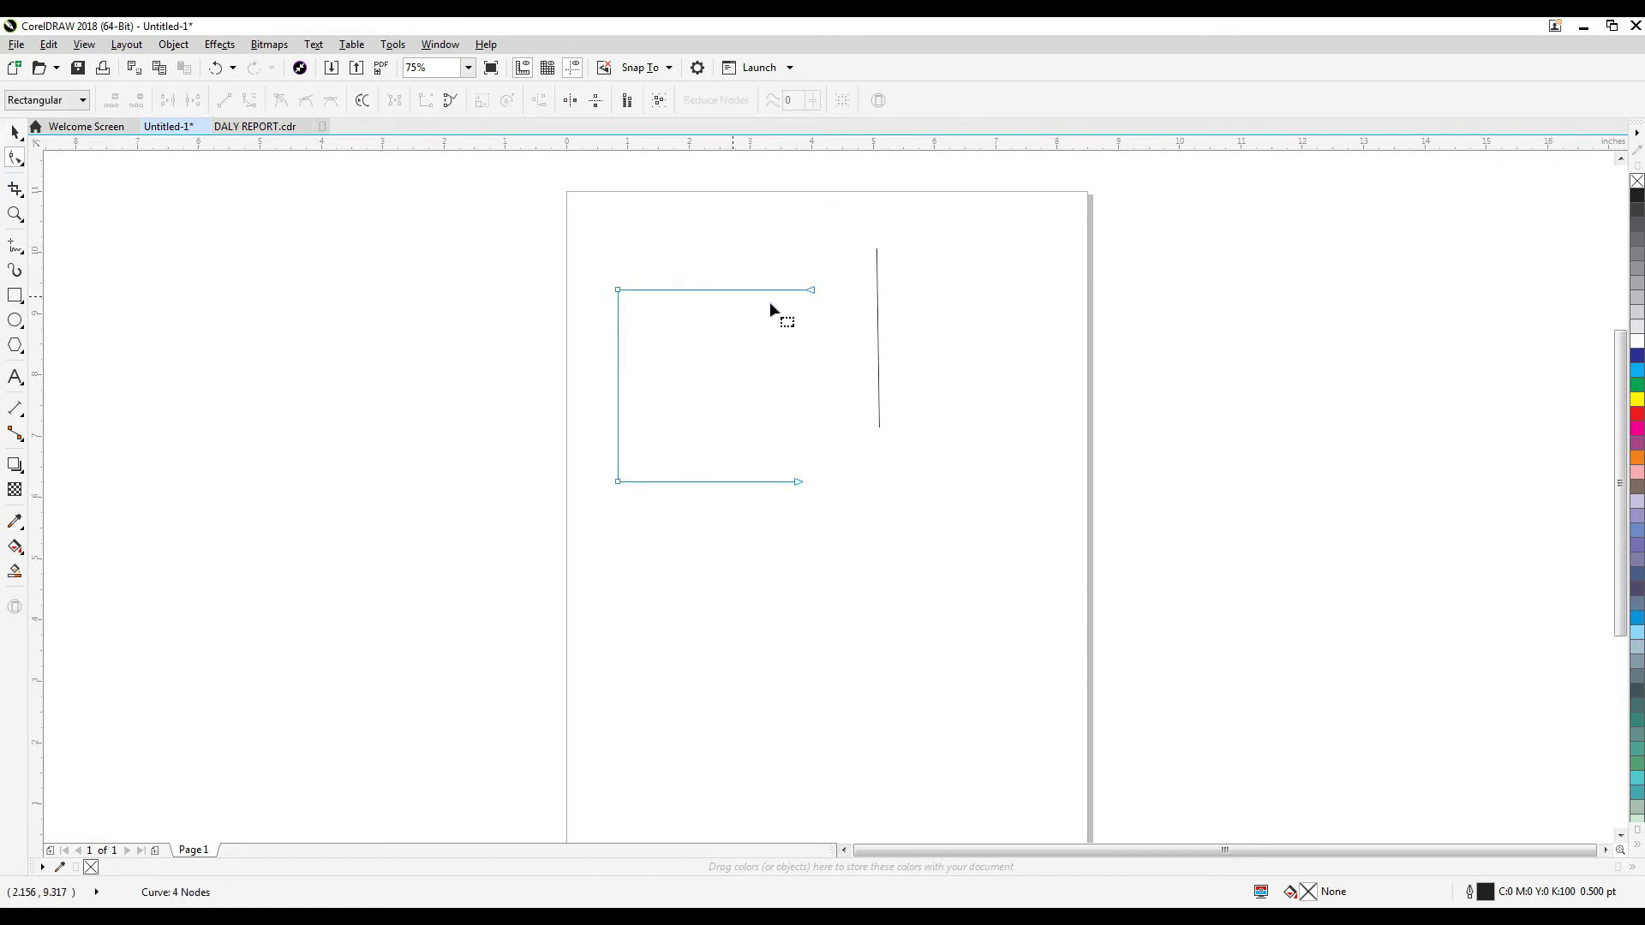
pyautogui.click(811, 290)
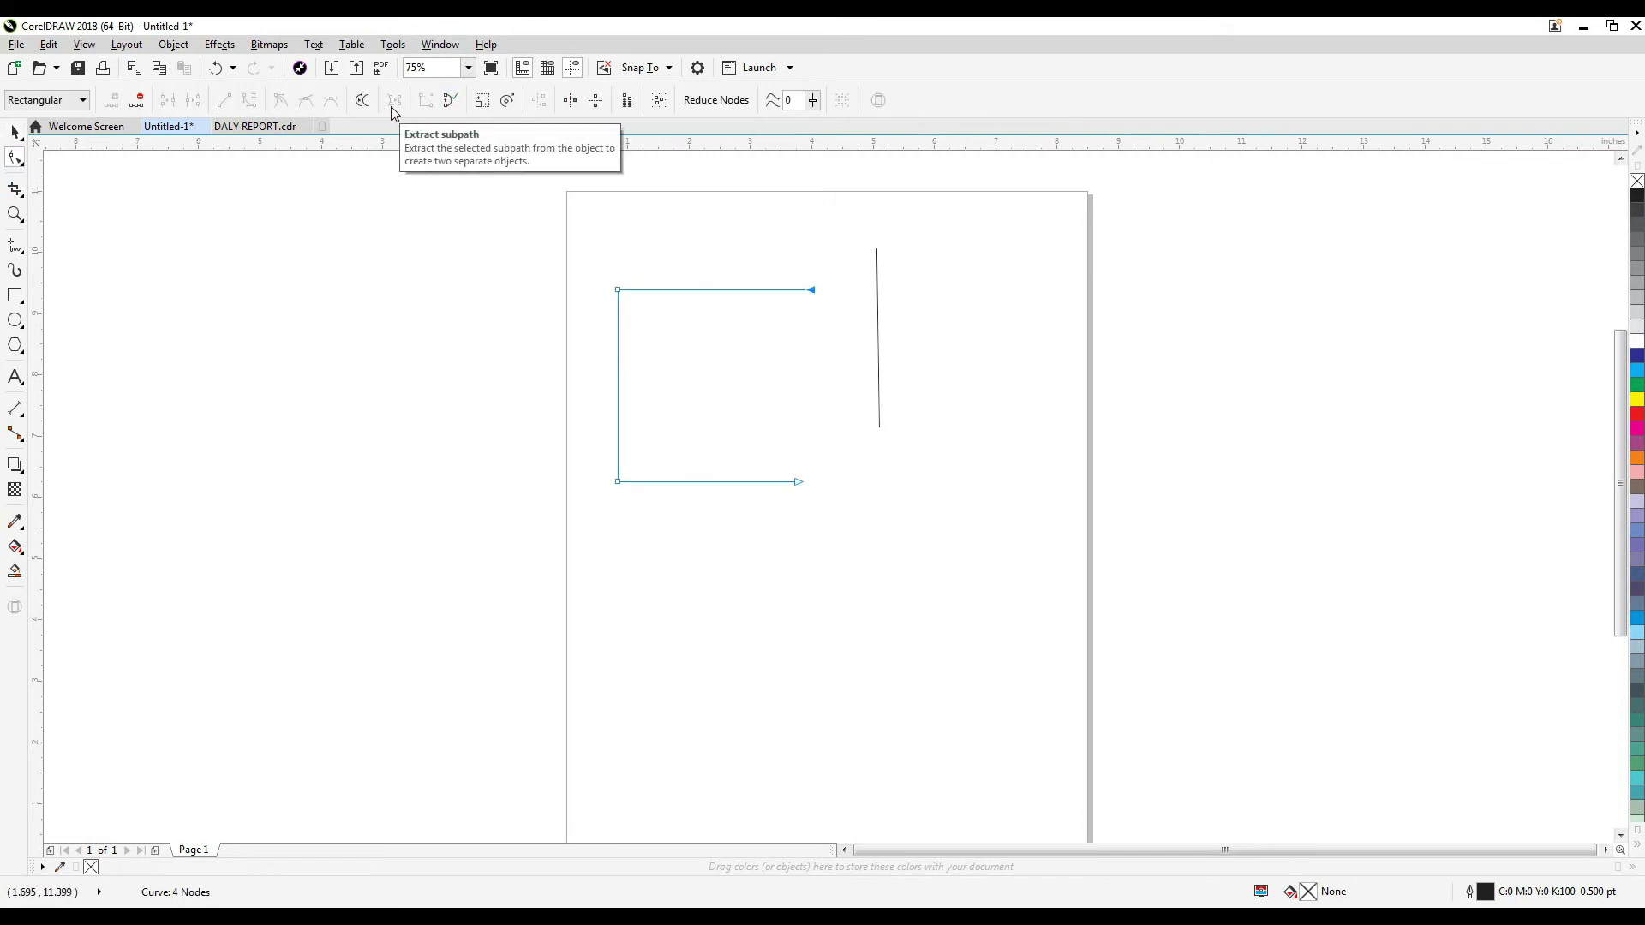
pyautogui.click(617, 292)
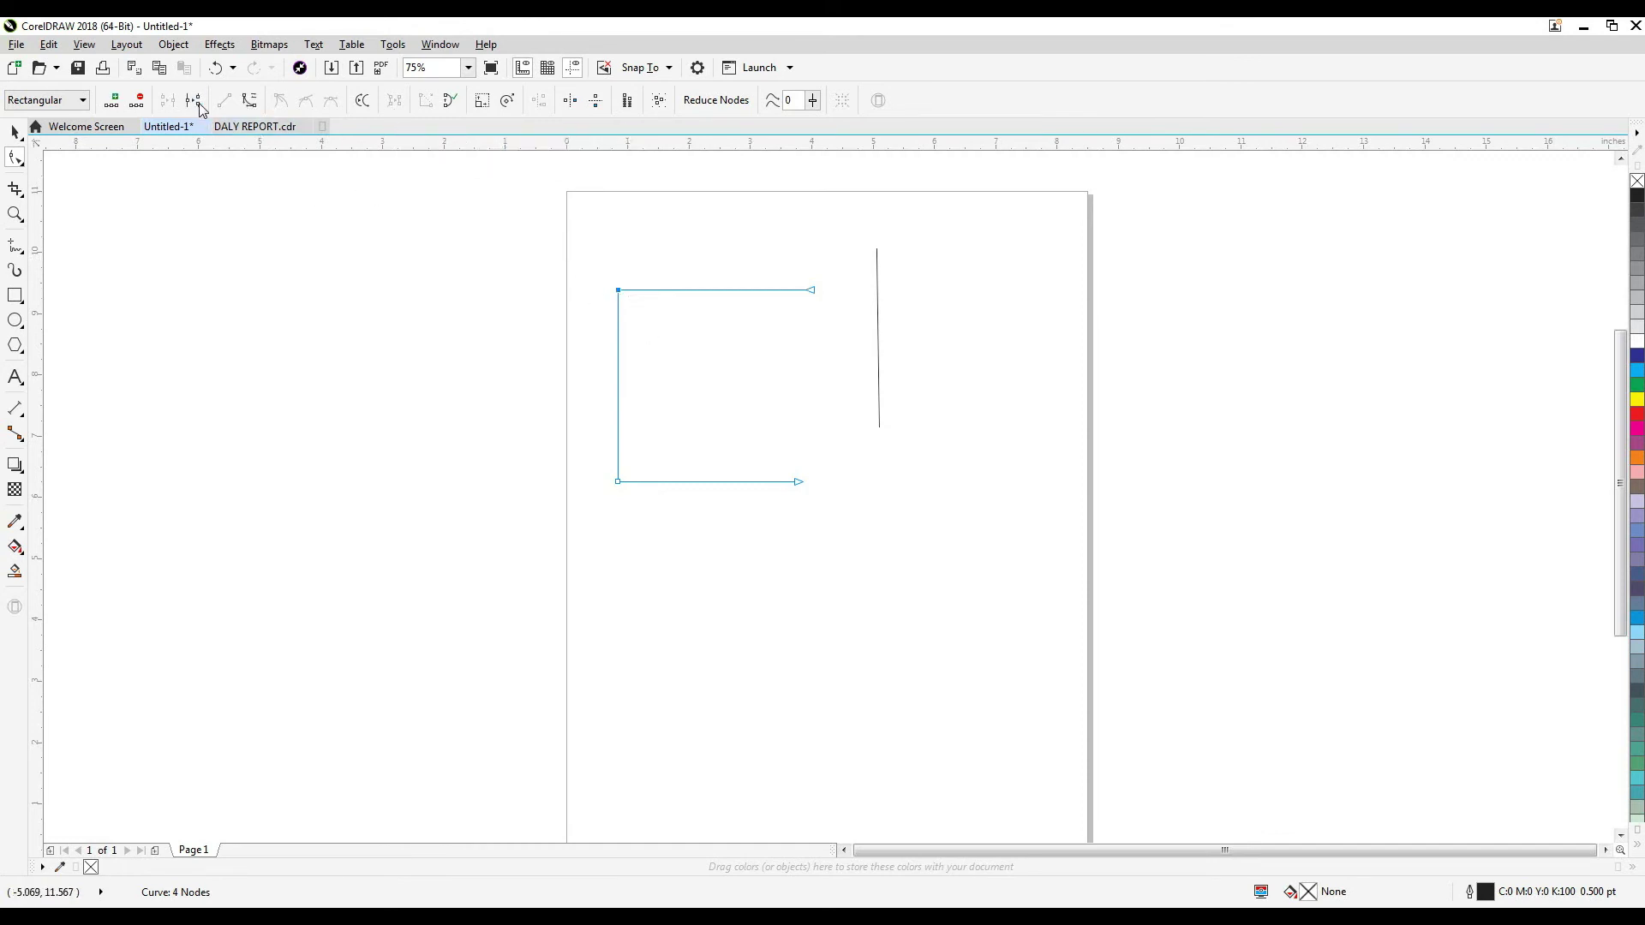
pyautogui.click(196, 101)
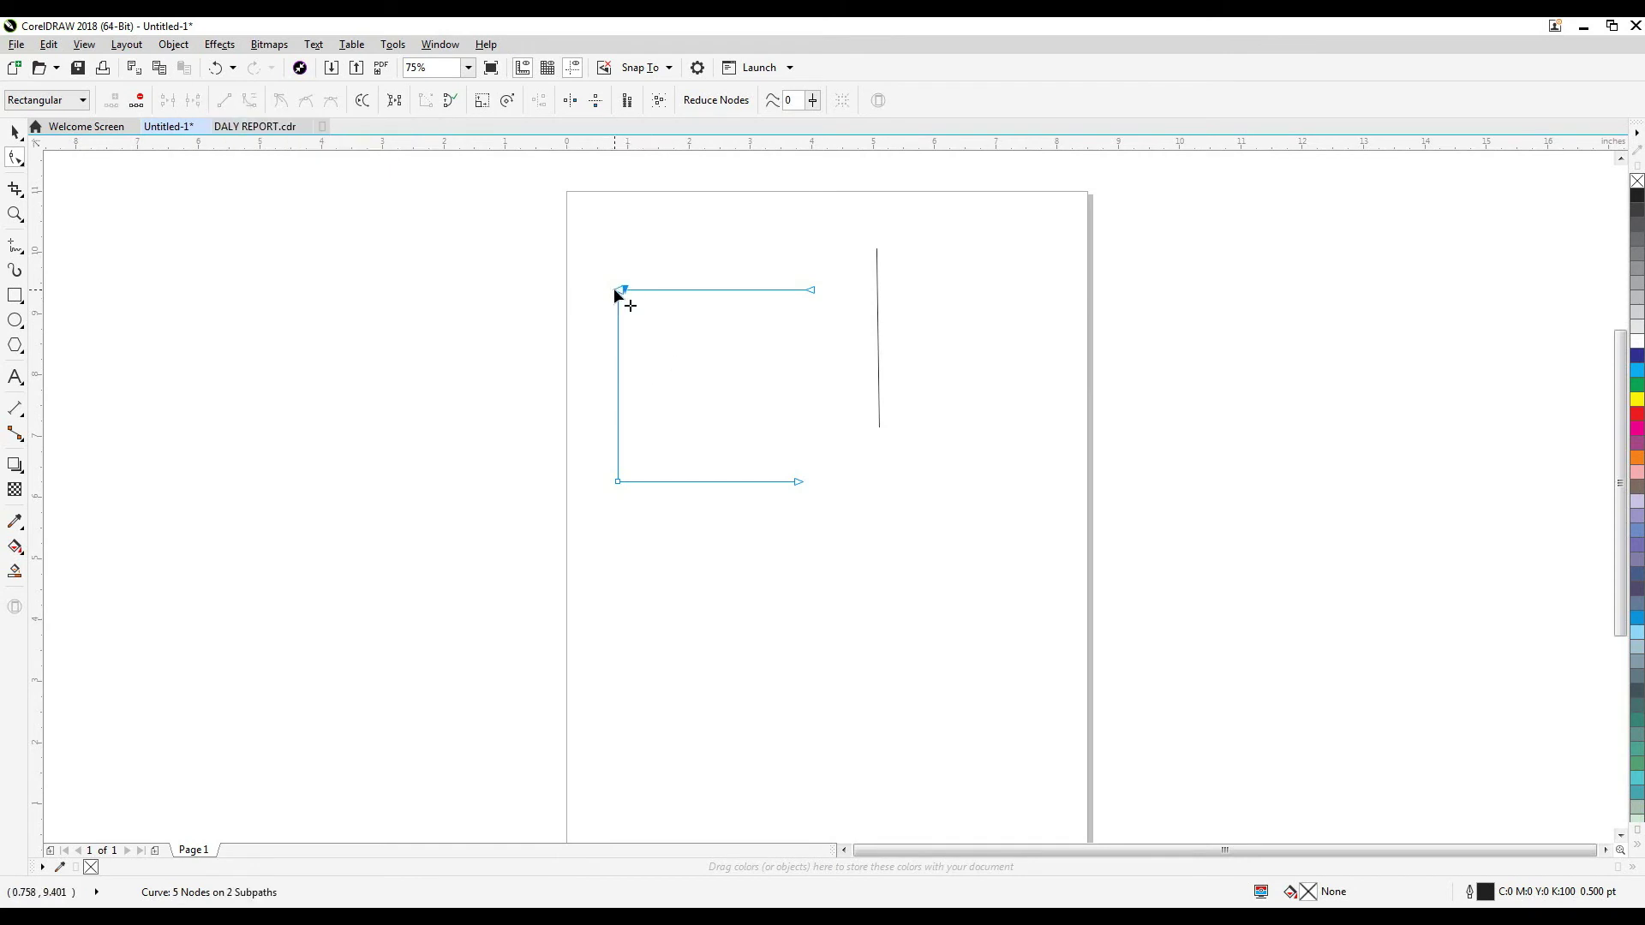
pyautogui.moveTo(621, 291); pyautogui.dragTo(626, 267)
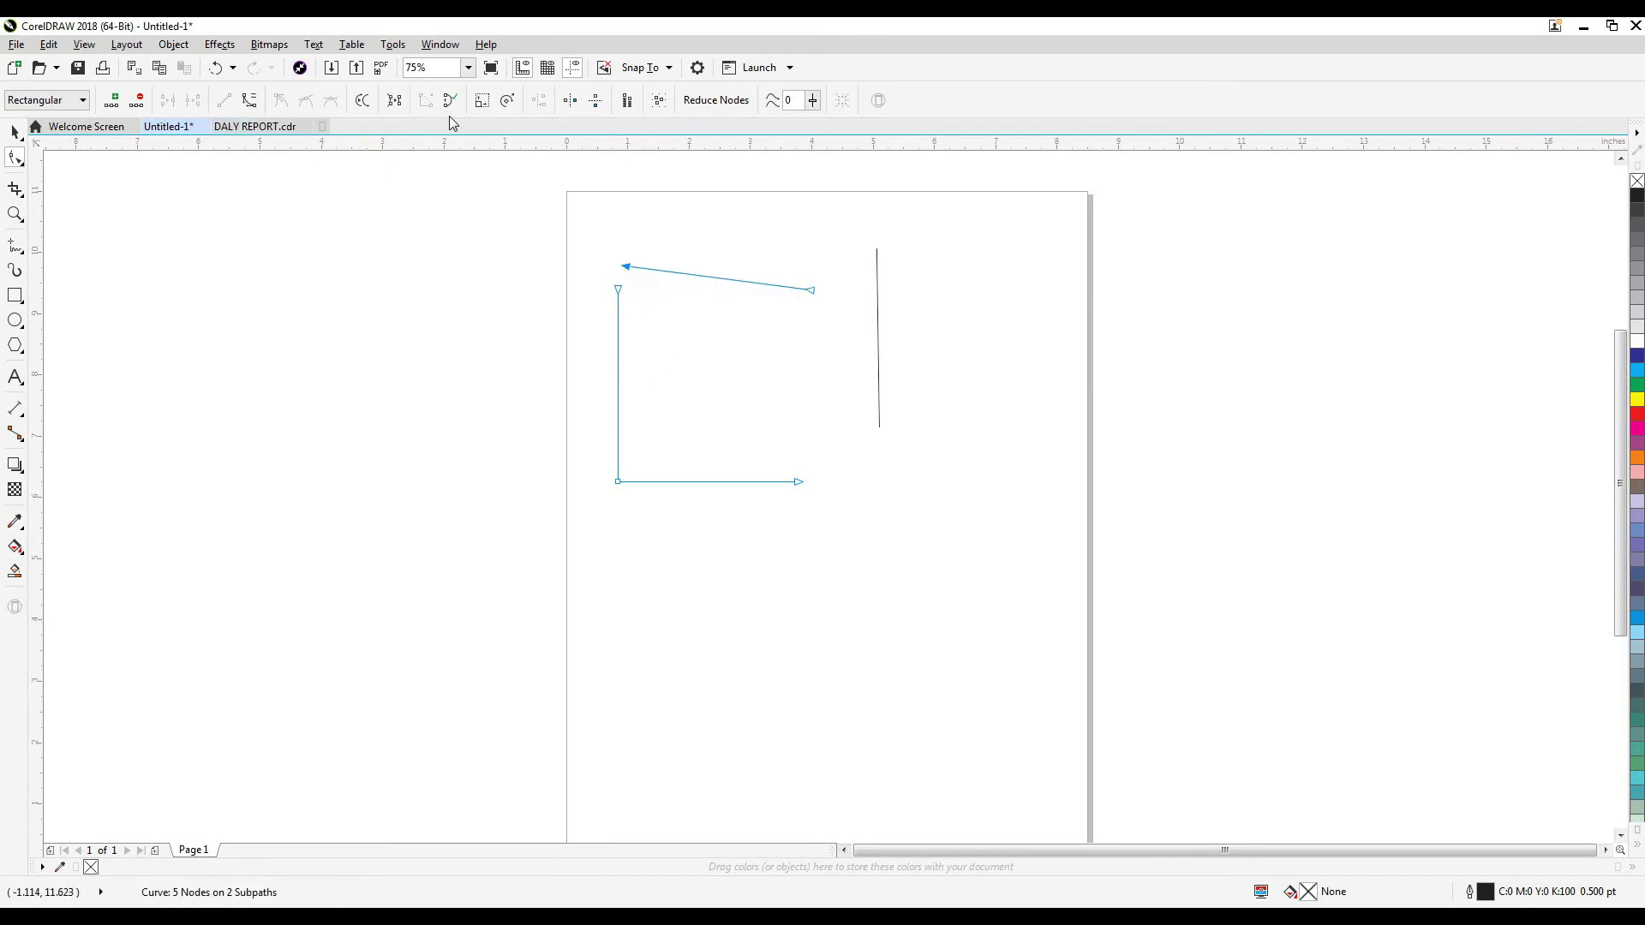
# Extract the freed top edge as a separate object and test moving the separated pieces individually with the Pick tool.
pyautogui.click(395, 103)
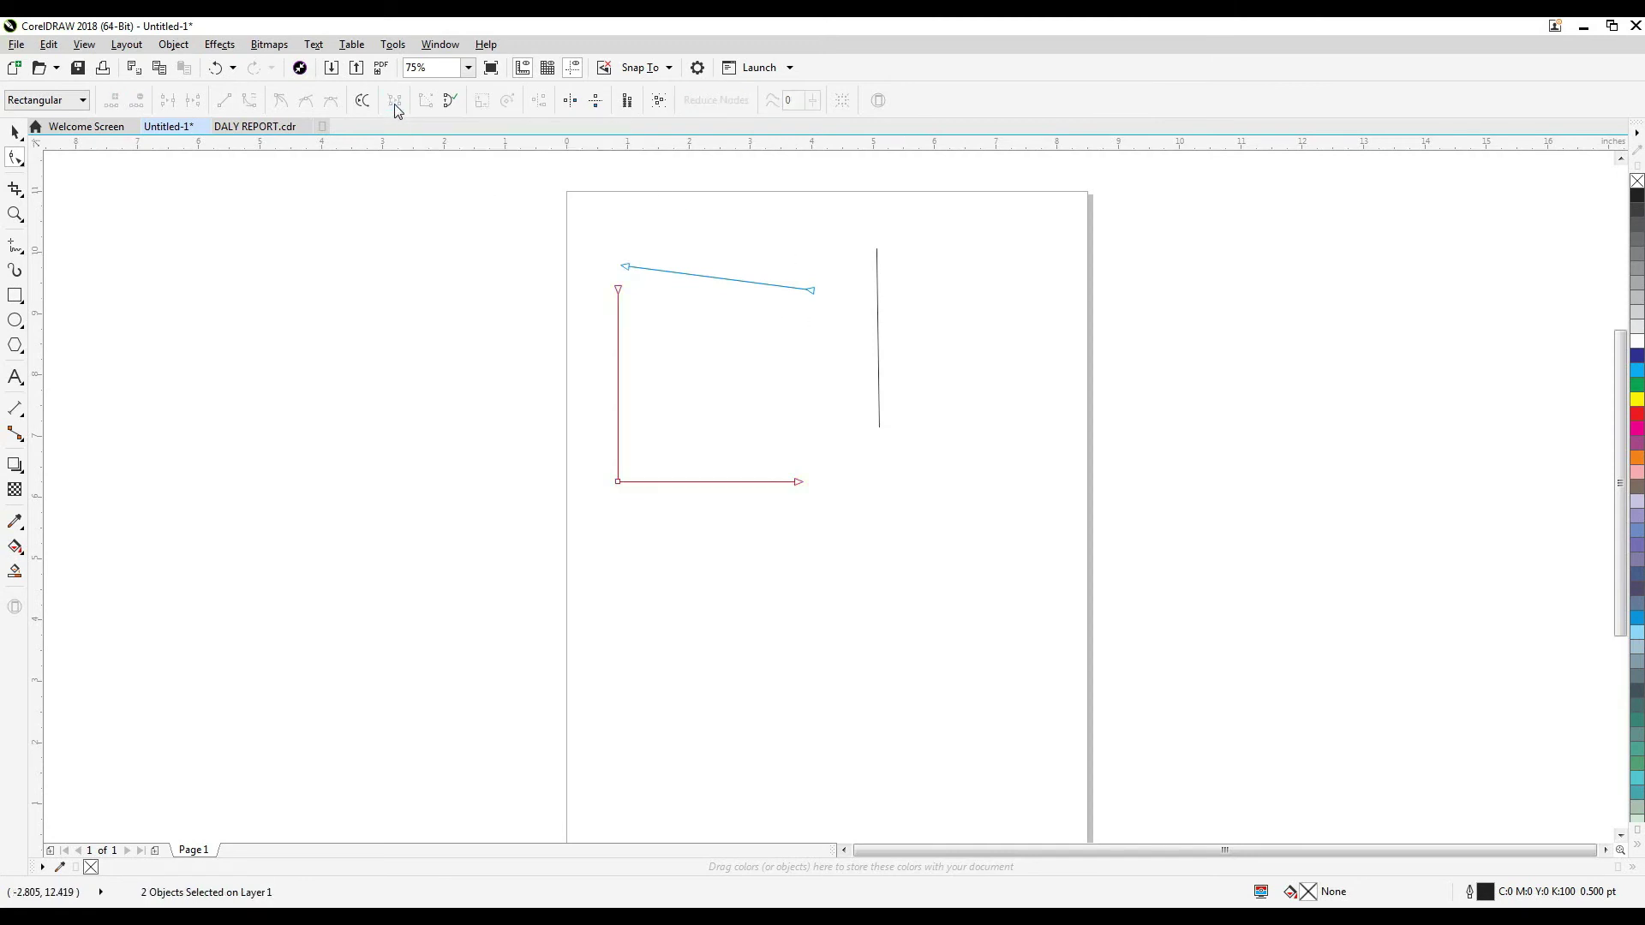
pyautogui.click(16, 134)
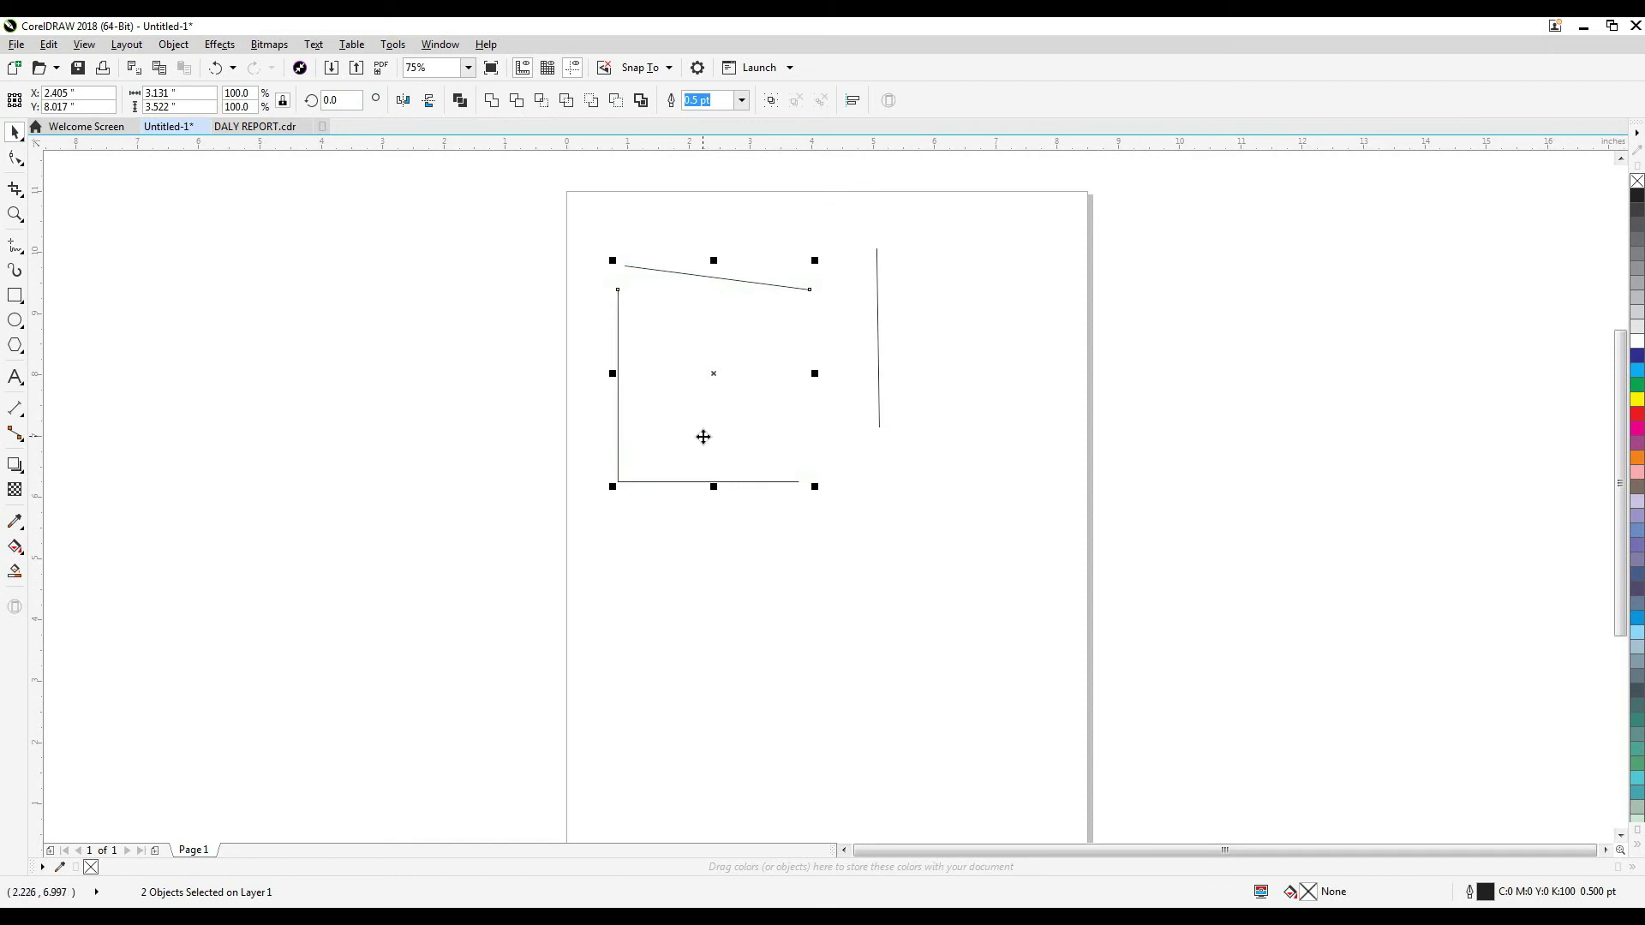
pyautogui.click(753, 440)
pyautogui.click(617, 405)
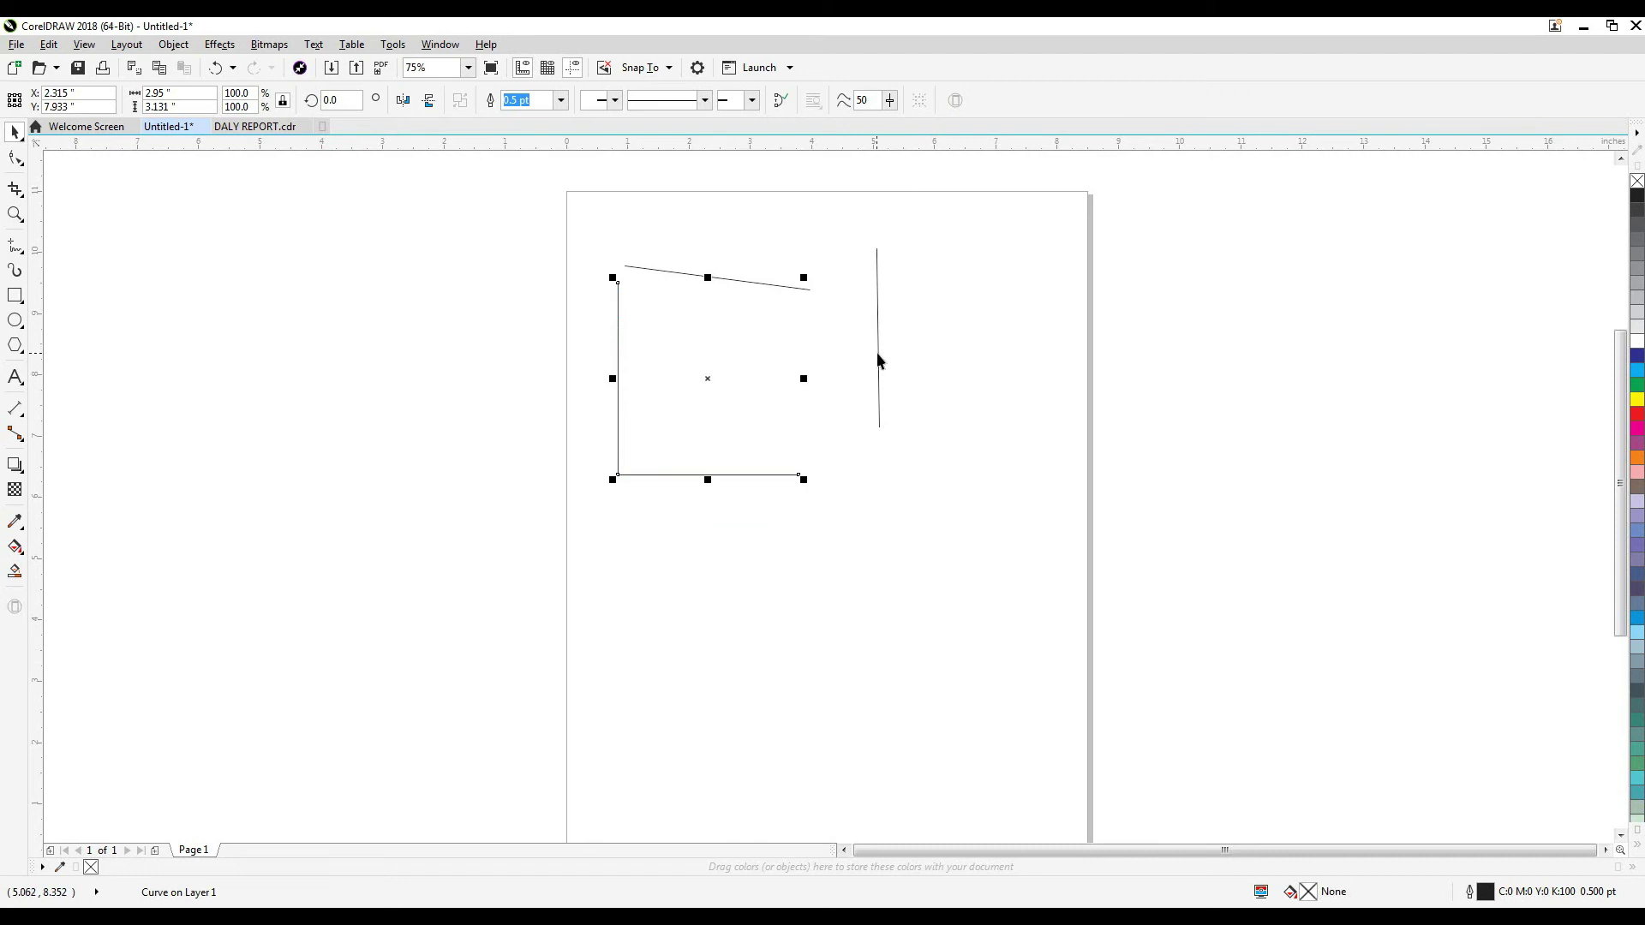
pyautogui.moveTo(877, 357); pyautogui.dragTo(837, 406)
pyautogui.click(618, 296)
# Undo the moves and subpath extractions back to the single broken curve containing both the three-sided part and the right line.
pyautogui.hotkey('ctrl', 'z')
pyautogui.hotkey('ctrl', 'z')
pyautogui.hotkey('ctrl', 'z')
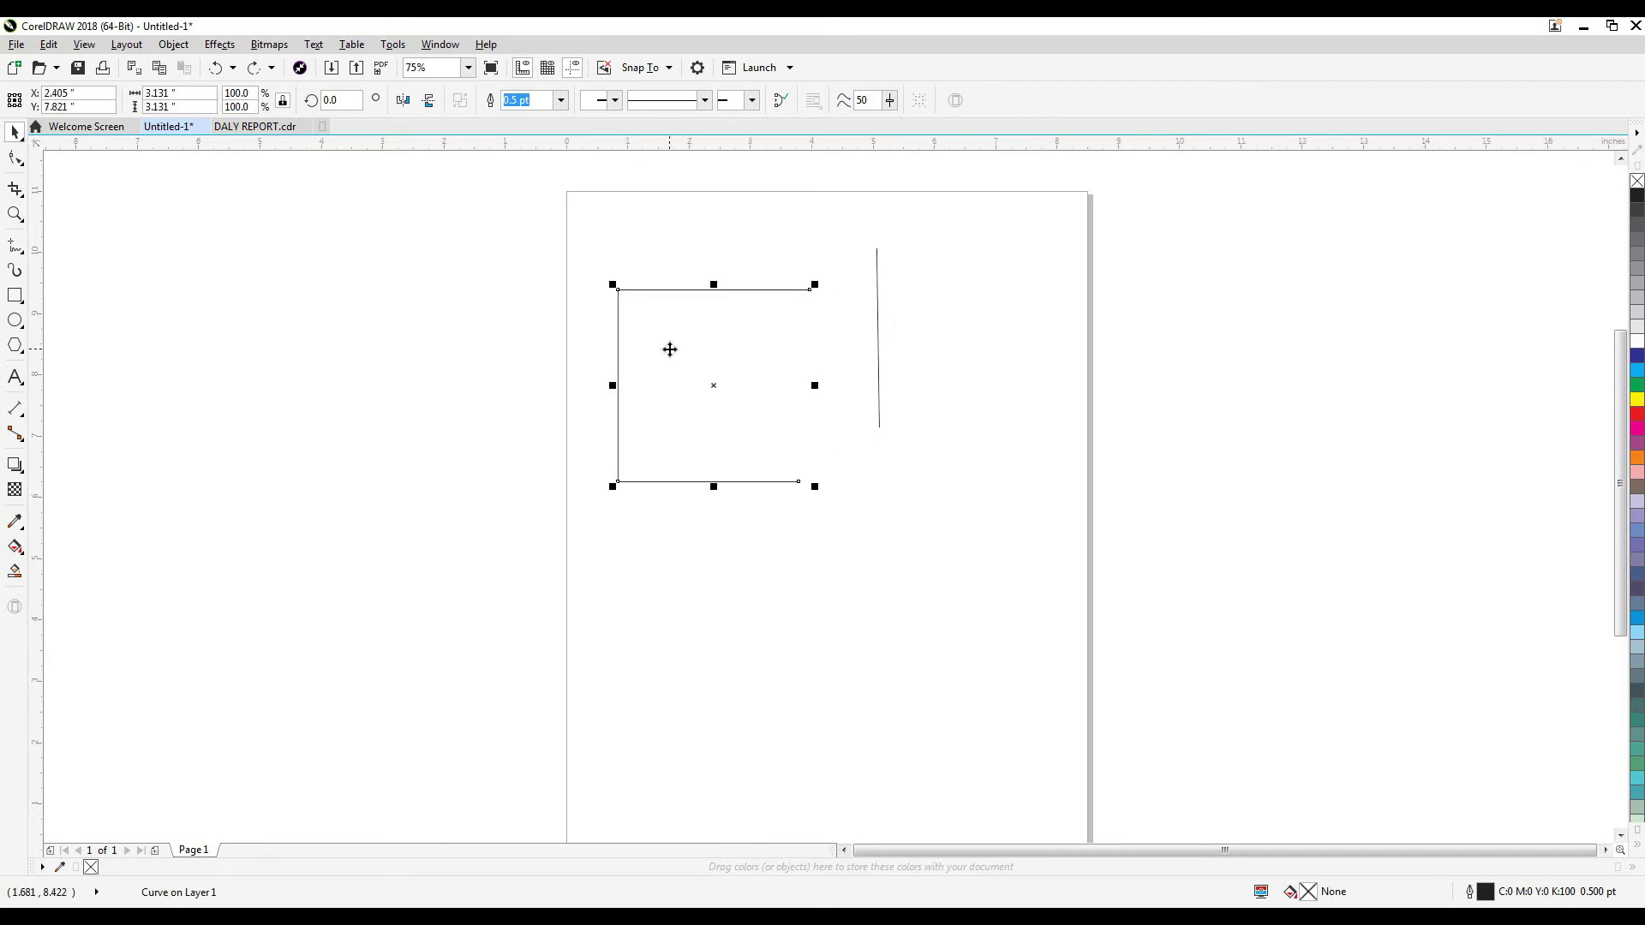
pyautogui.hotkey('ctrl', 'z')
pyautogui.hotkey('ctrl', 'z')
pyautogui.hotkey('ctrl', 'z')
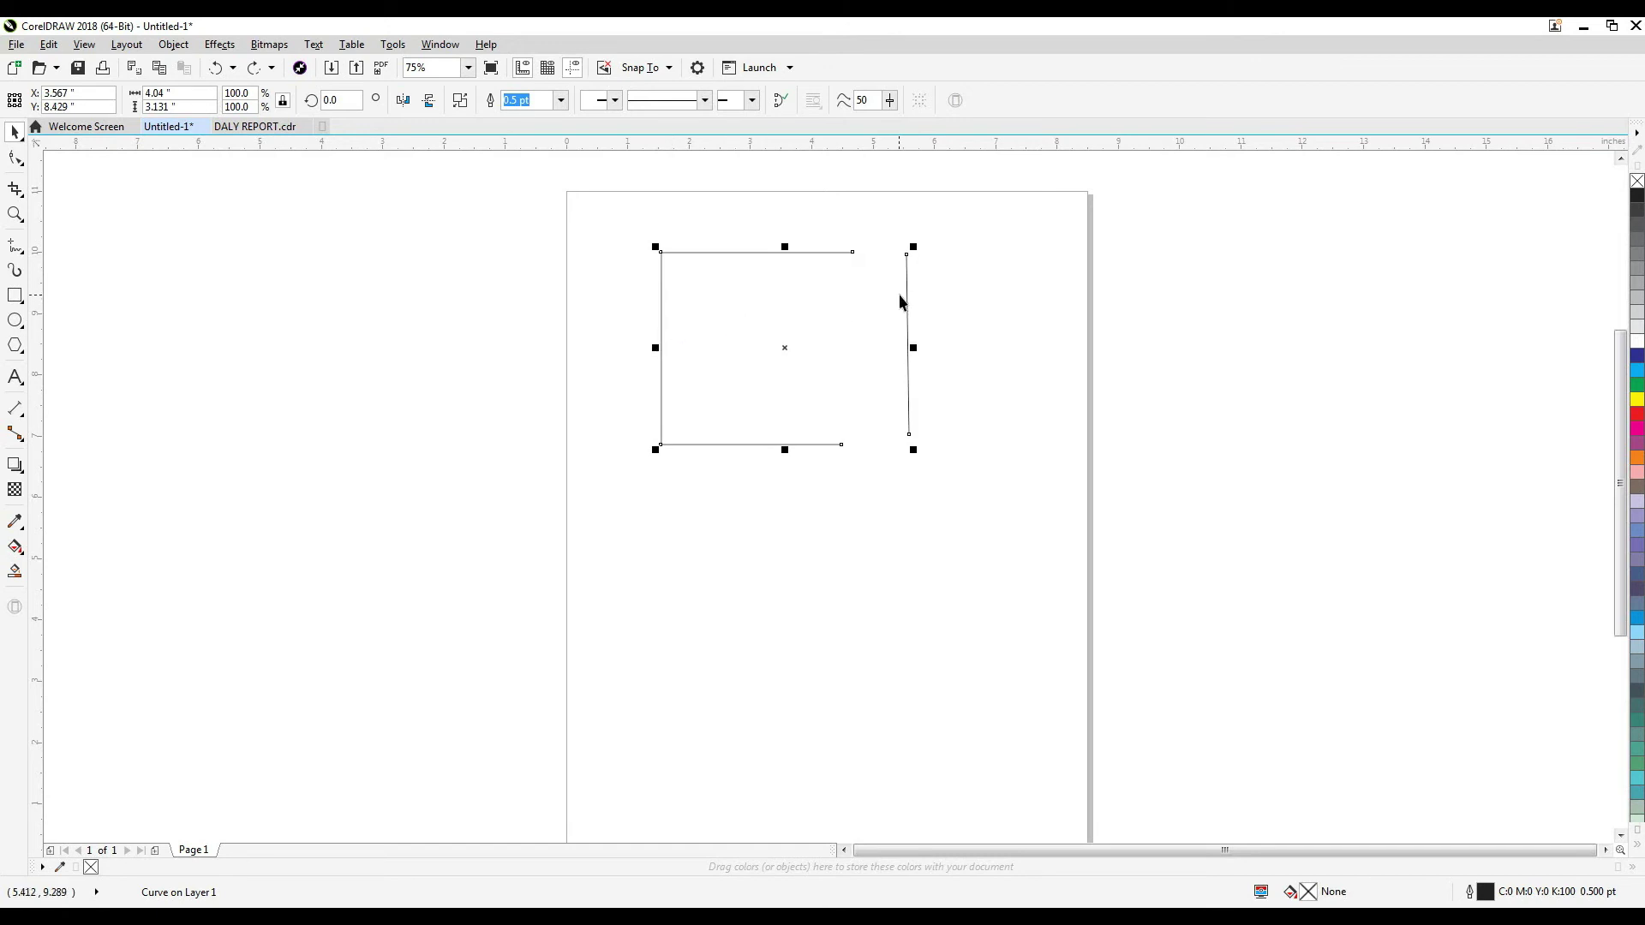
# Join the top pair of end nodes with Extend Curve to Close and the bottom pair with Close Curve.
pyautogui.press('Escape')
pyautogui.click(815, 251)
pyautogui.click(15, 157)
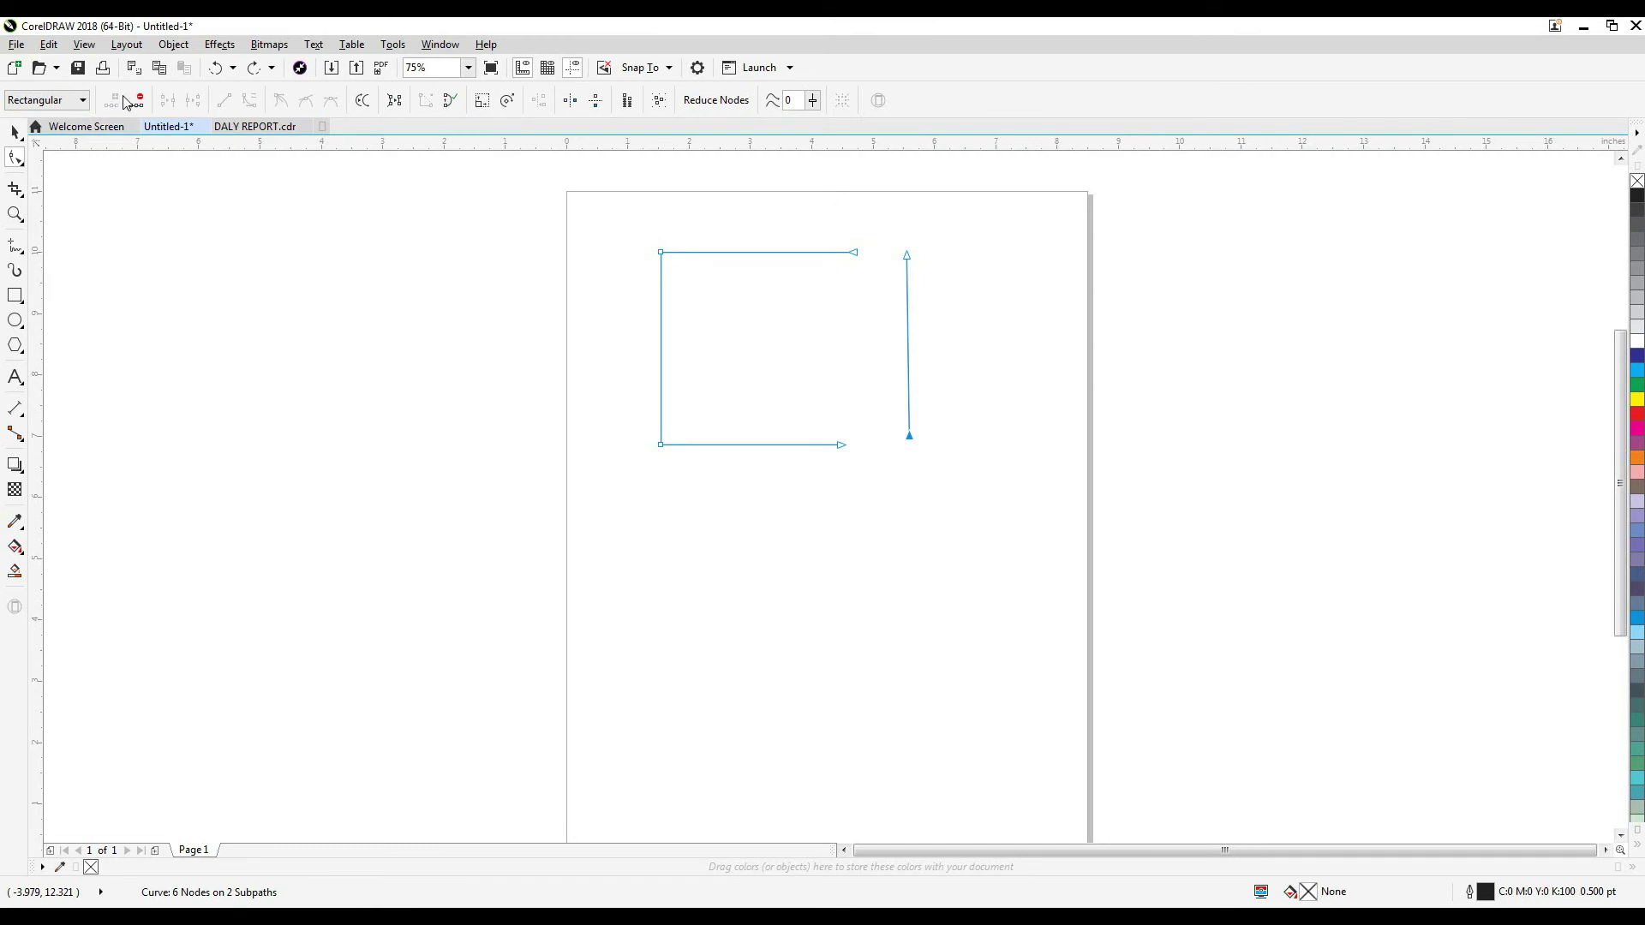
pyautogui.moveTo(820, 220); pyautogui.dragTo(950, 330)
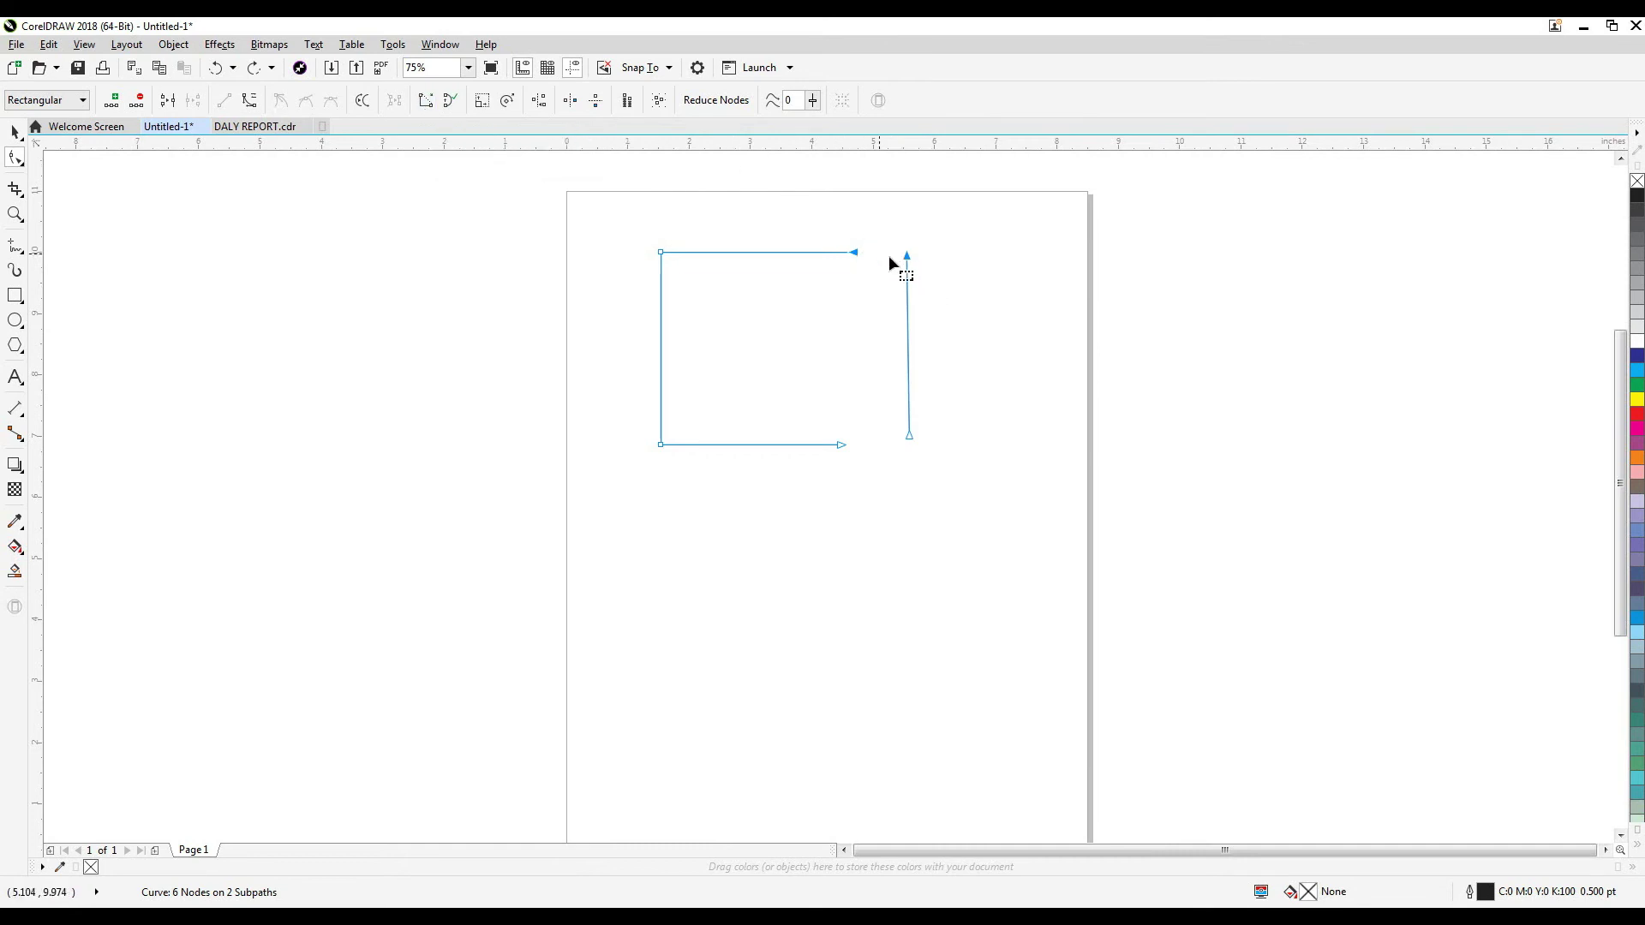
pyautogui.moveTo(834, 229); pyautogui.dragTo(947, 288)
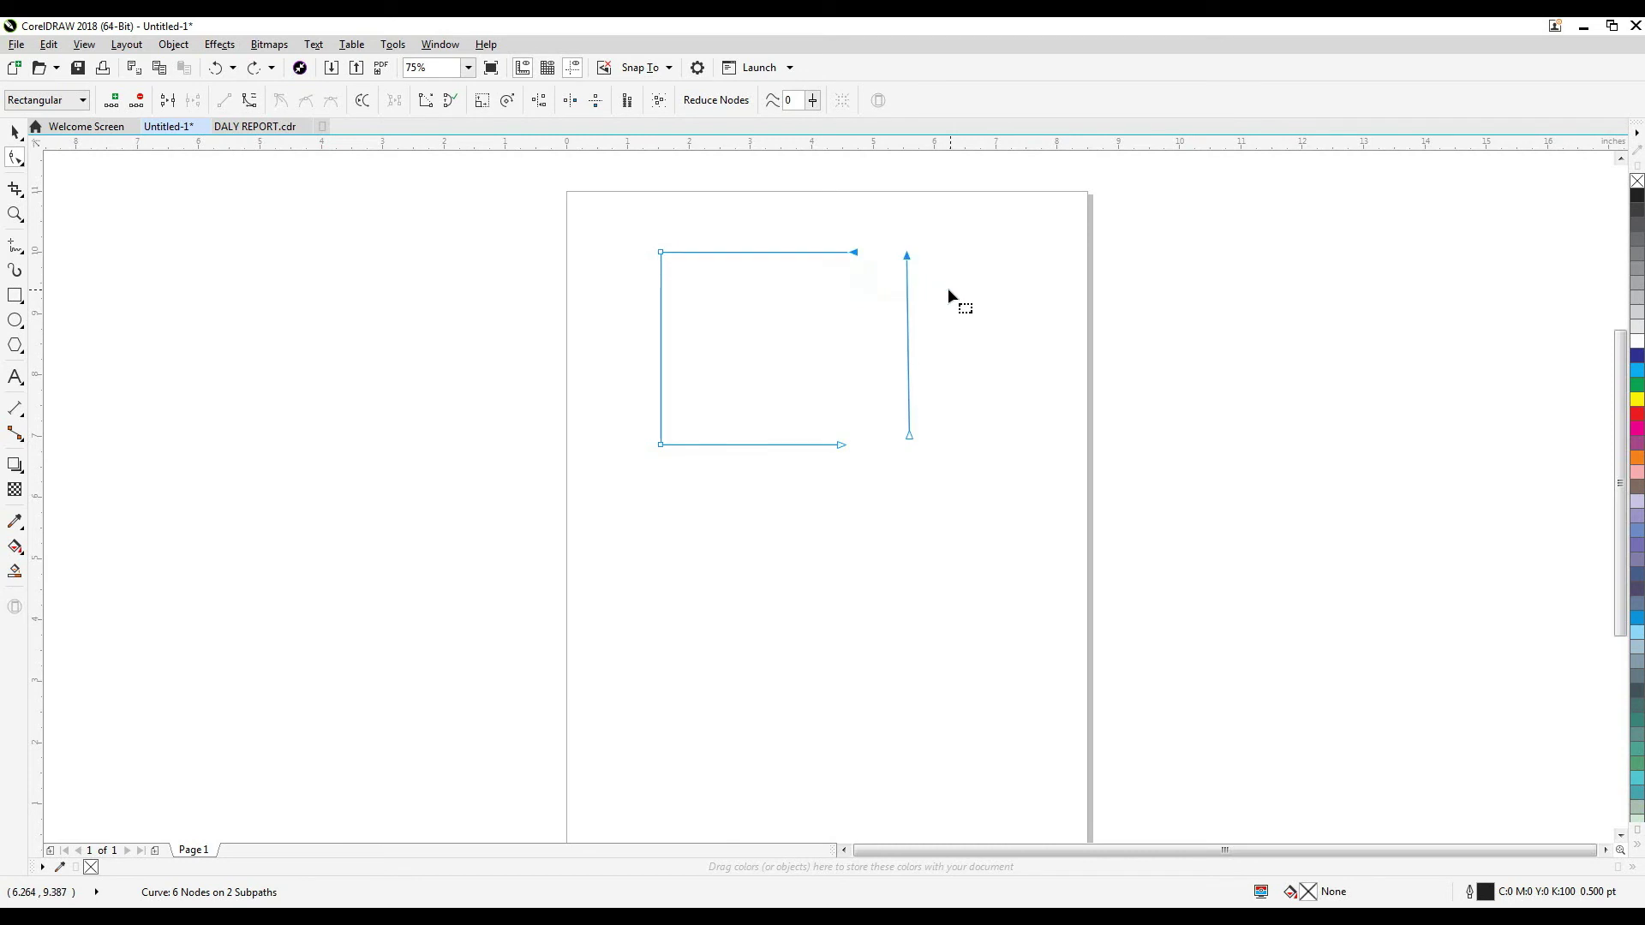
pyautogui.click(425, 100)
pyautogui.moveTo(964, 417); pyautogui.dragTo(768, 482)
pyautogui.click(450, 100)
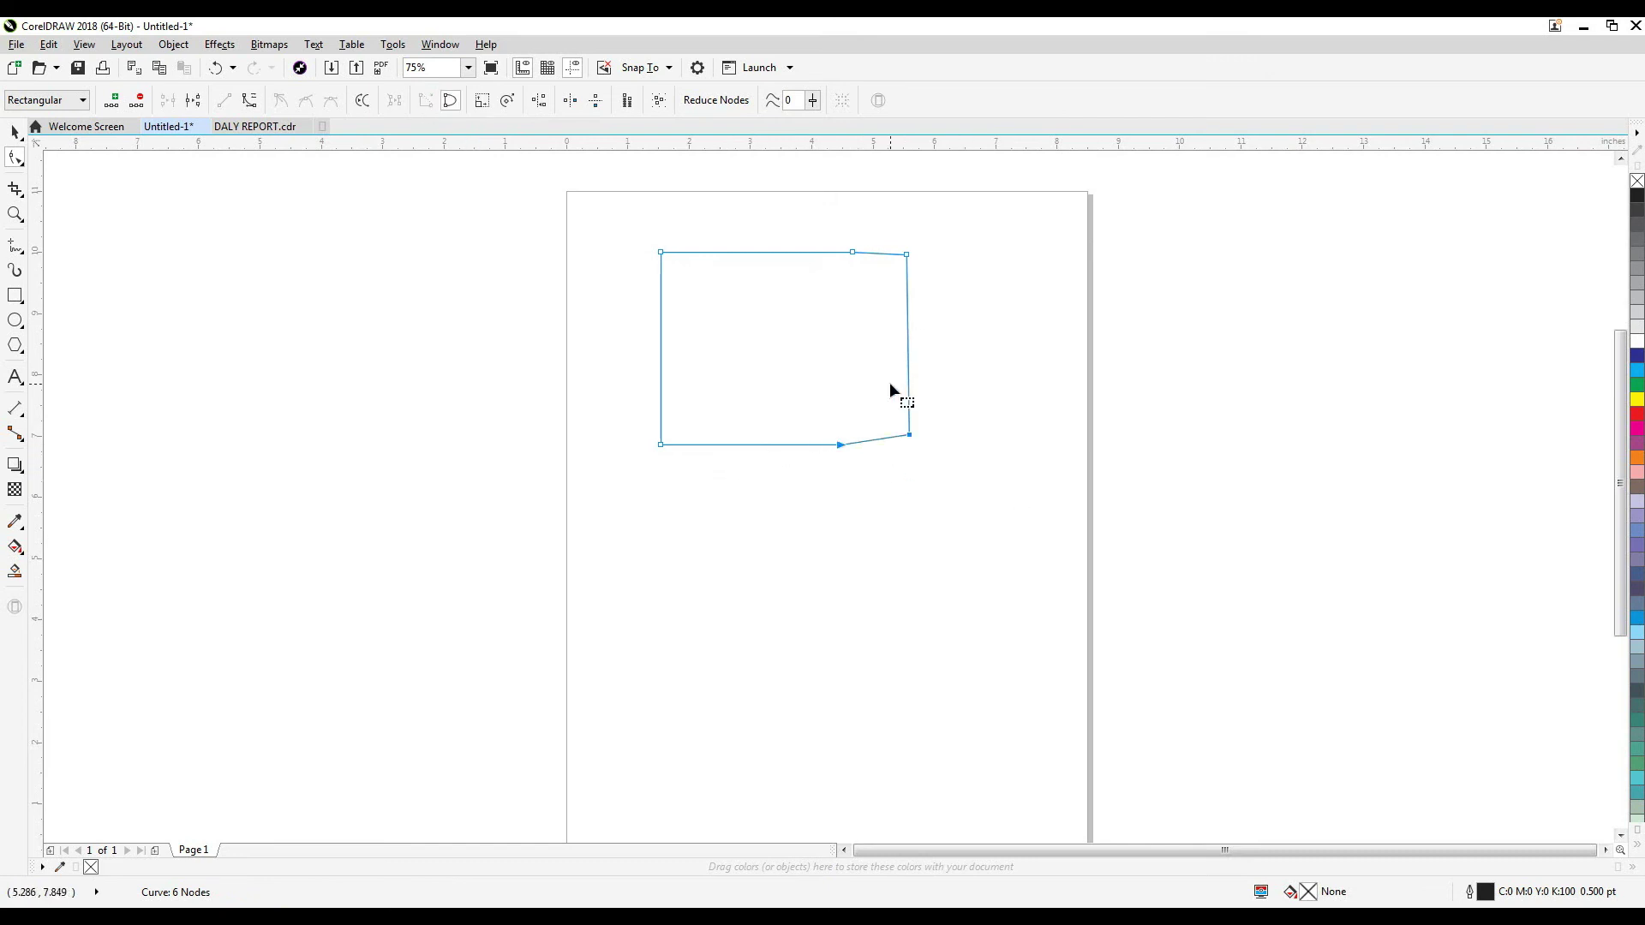
# Undo both joins, try Close Curve on the two upper end nodes, and undo that attempt.
pyautogui.hotkey('ctrl', 'z')
pyautogui.hotkey('ctrl', 'z')
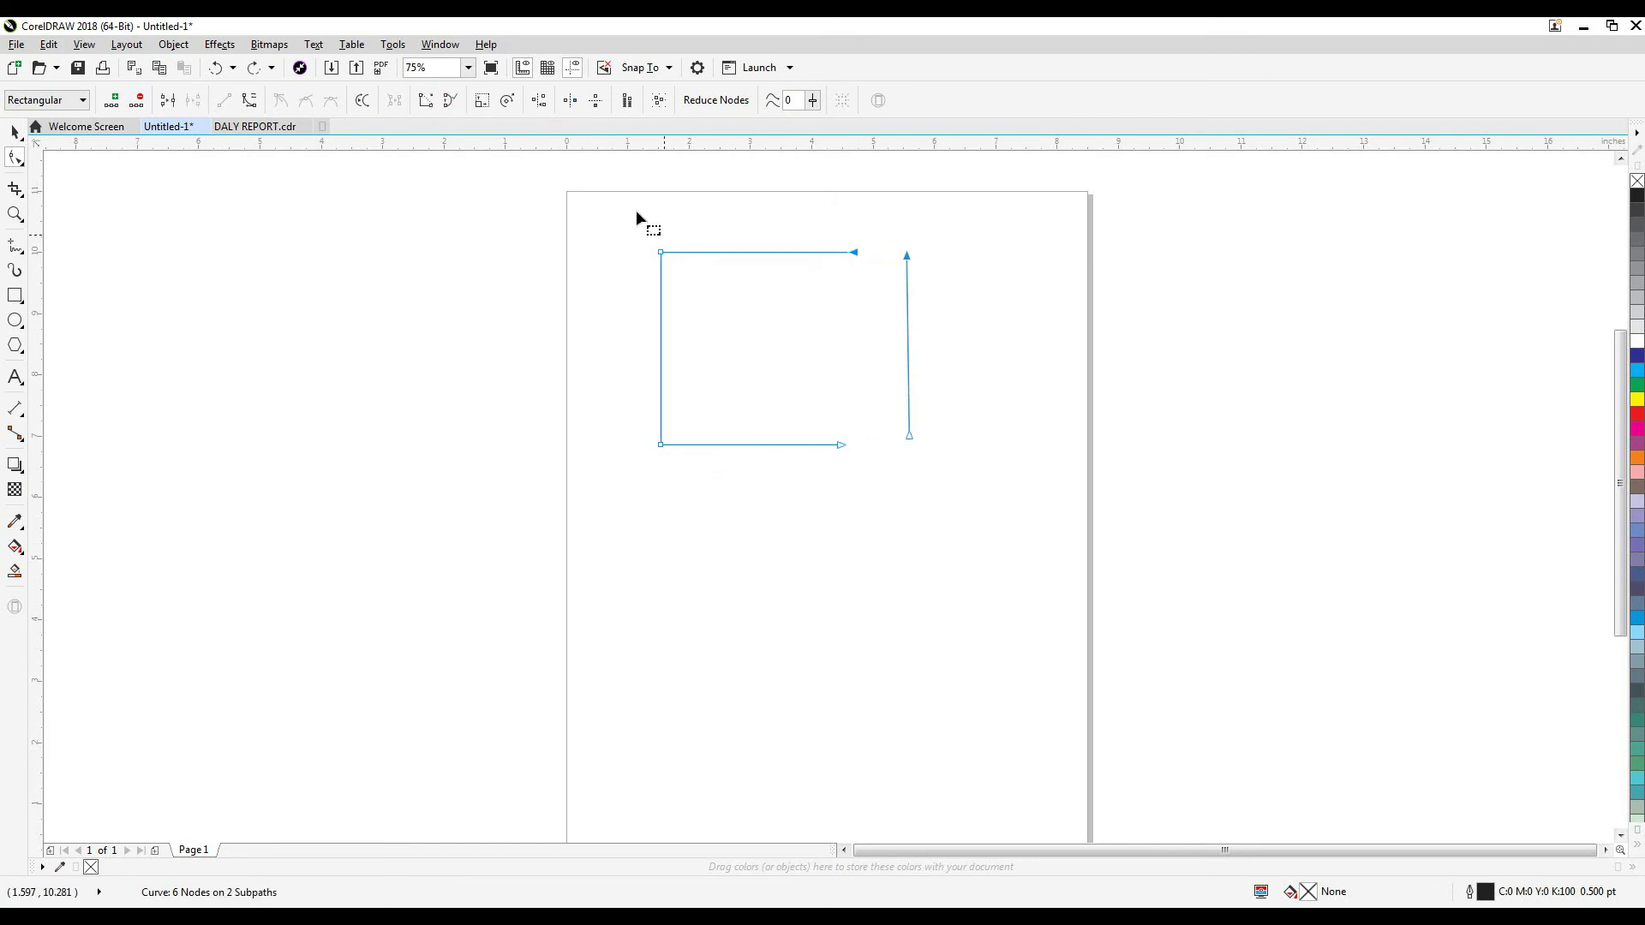
pyautogui.click(454, 109)
pyautogui.hotkey('ctrl', 'z')
# Close the three-sided subpath between its two open right ends with Close Curve, and undo the closure.
pyautogui.moveTo(824, 228); pyautogui.dragTo(794, 556)
pyautogui.moveTo(881, 526); pyautogui.dragTo(878, 527)
pyautogui.click(449, 101)
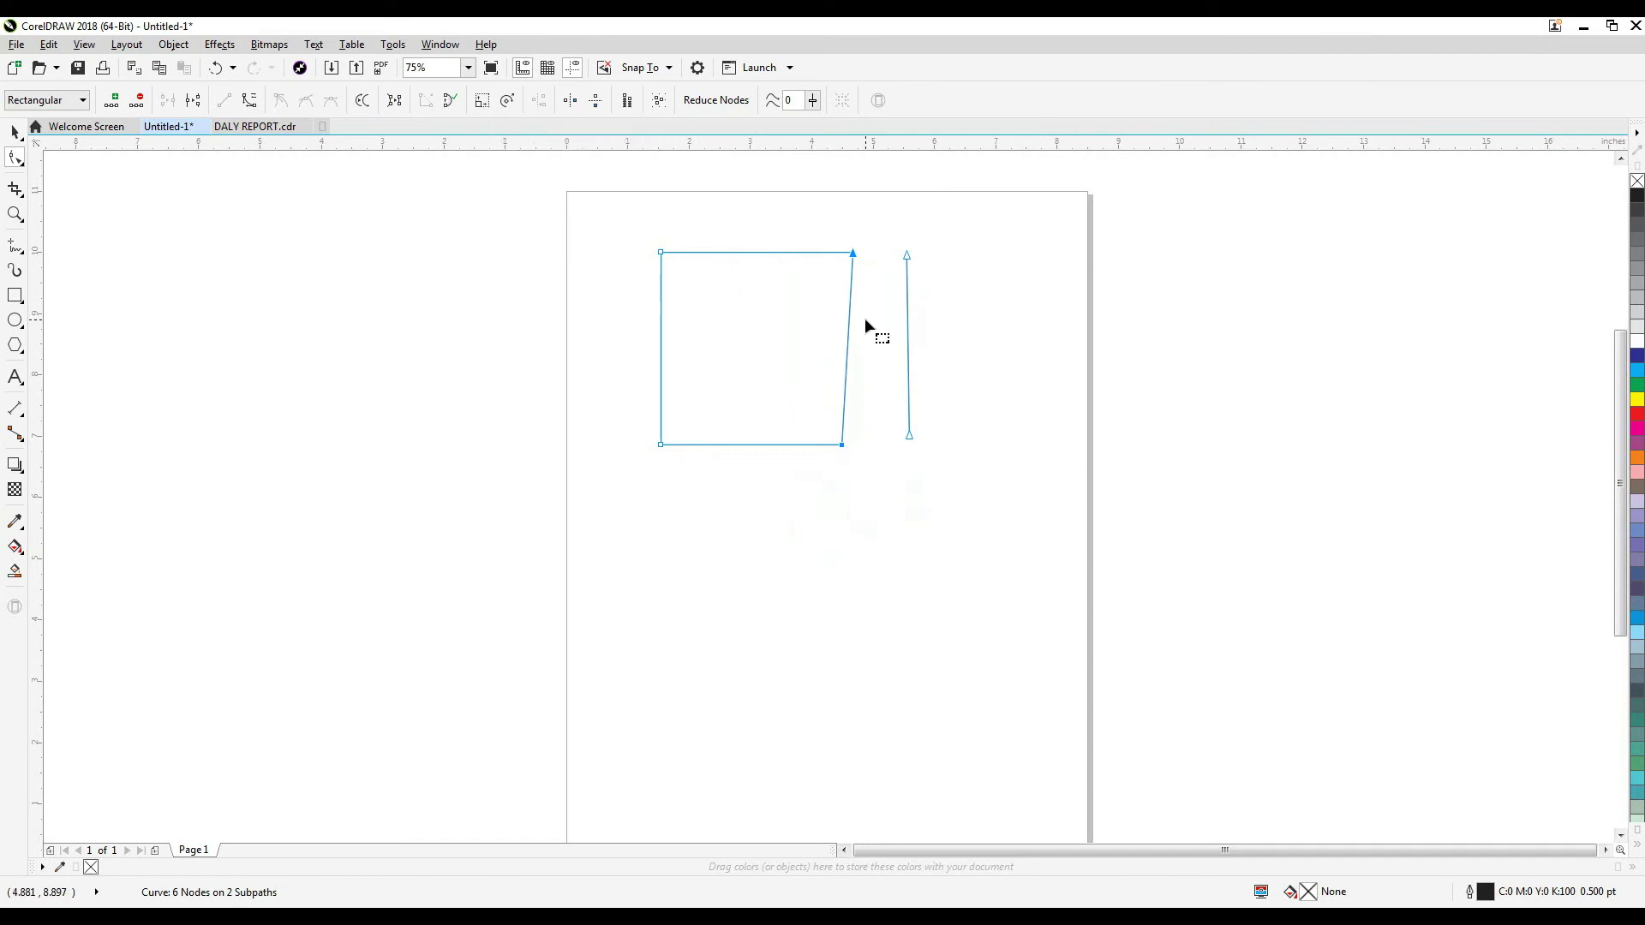
pyautogui.hotkey('ctrl', 'z')
# Apply Close Curve to the three-sided subpath again and test selecting the closed shape and the right line with the Pick tool.
pyautogui.moveTo(929, 323); pyautogui.dragTo(929, 326)
pyautogui.moveTo(942, 215); pyautogui.dragTo(786, 481)
pyautogui.click(448, 100)
pyautogui.click(15, 131)
pyautogui.click(899, 345)
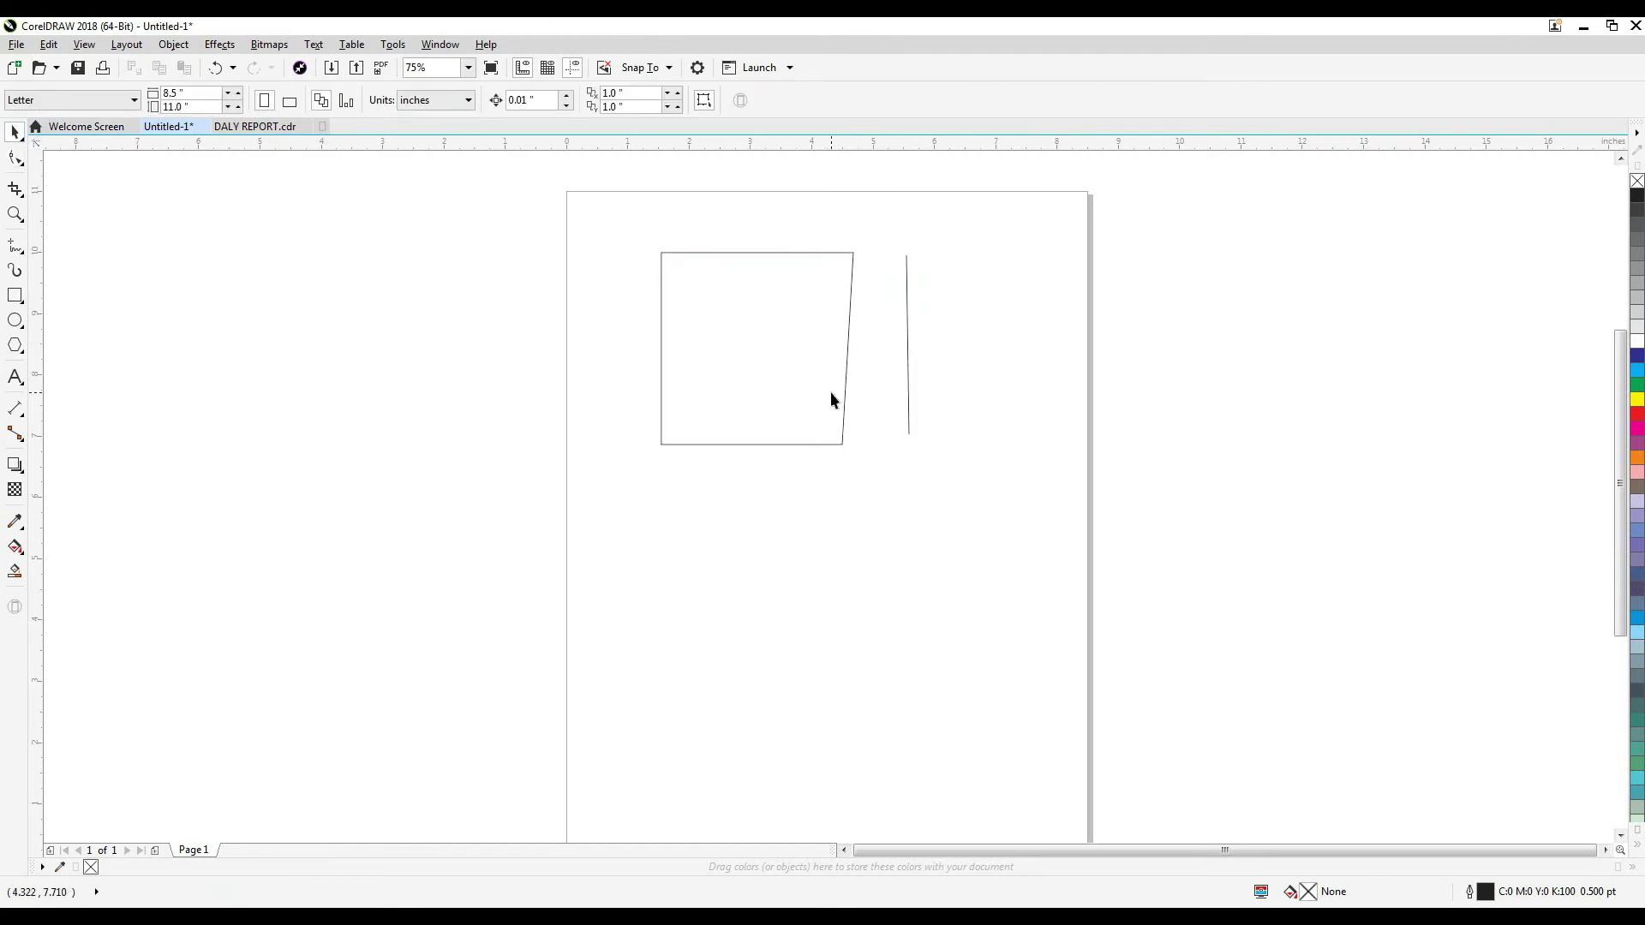
pyautogui.click(845, 350)
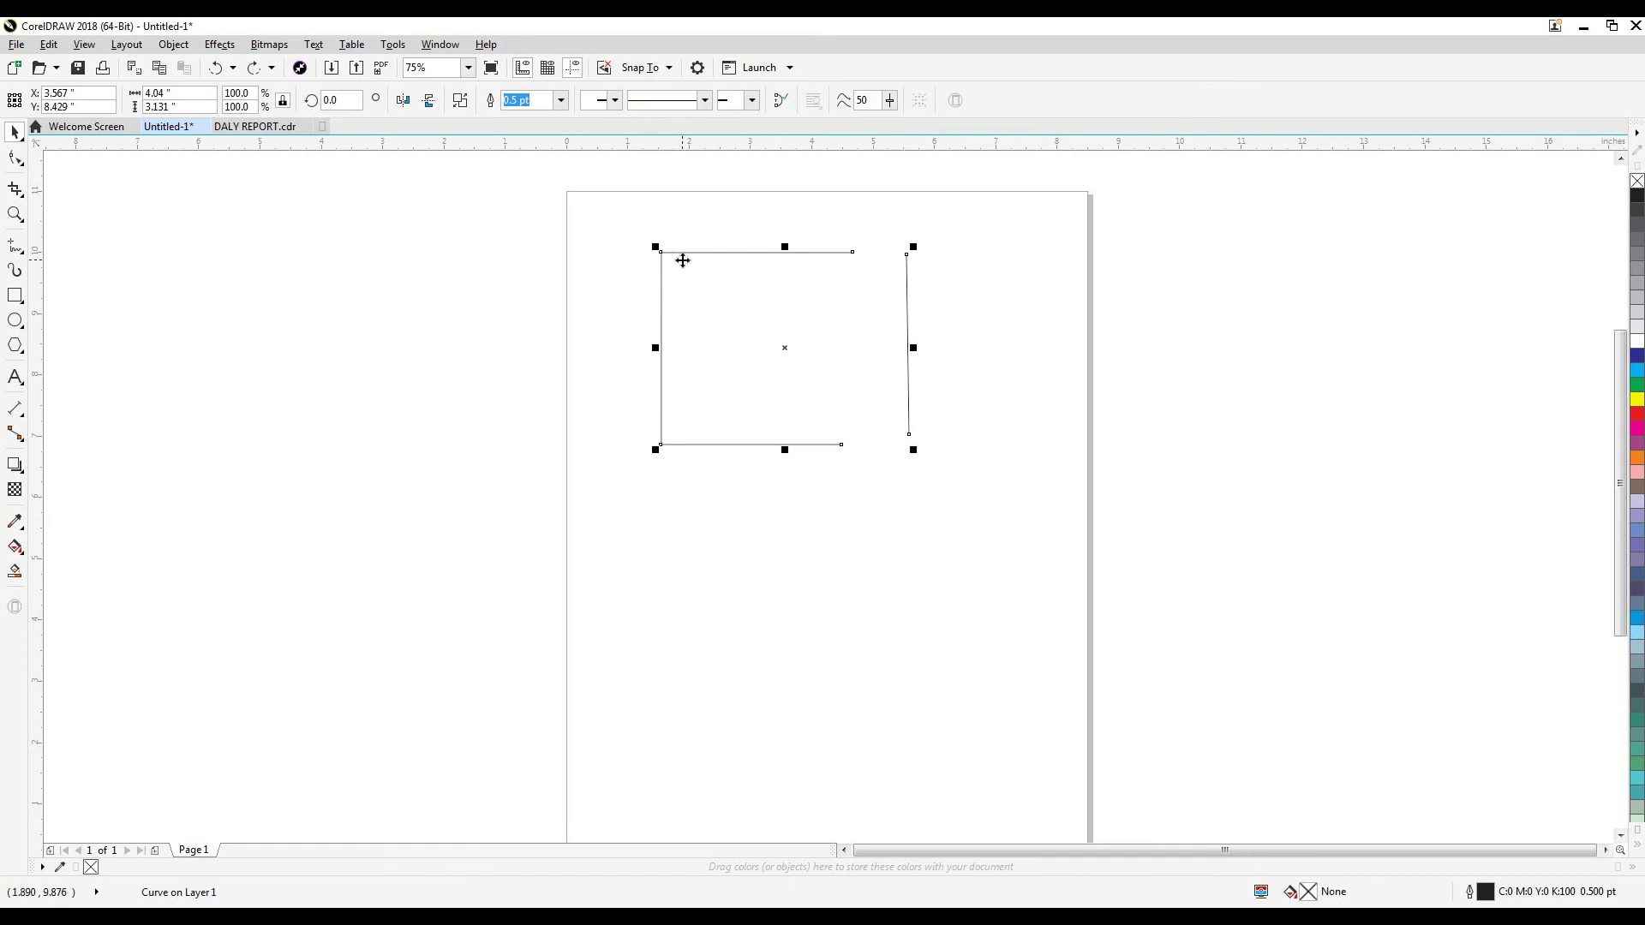
# Move the whole open curve slightly to the right and connect its two top end nodes with Extend Curve to Close.
pyautogui.moveTo(906, 358); pyautogui.dragTo(931, 359)
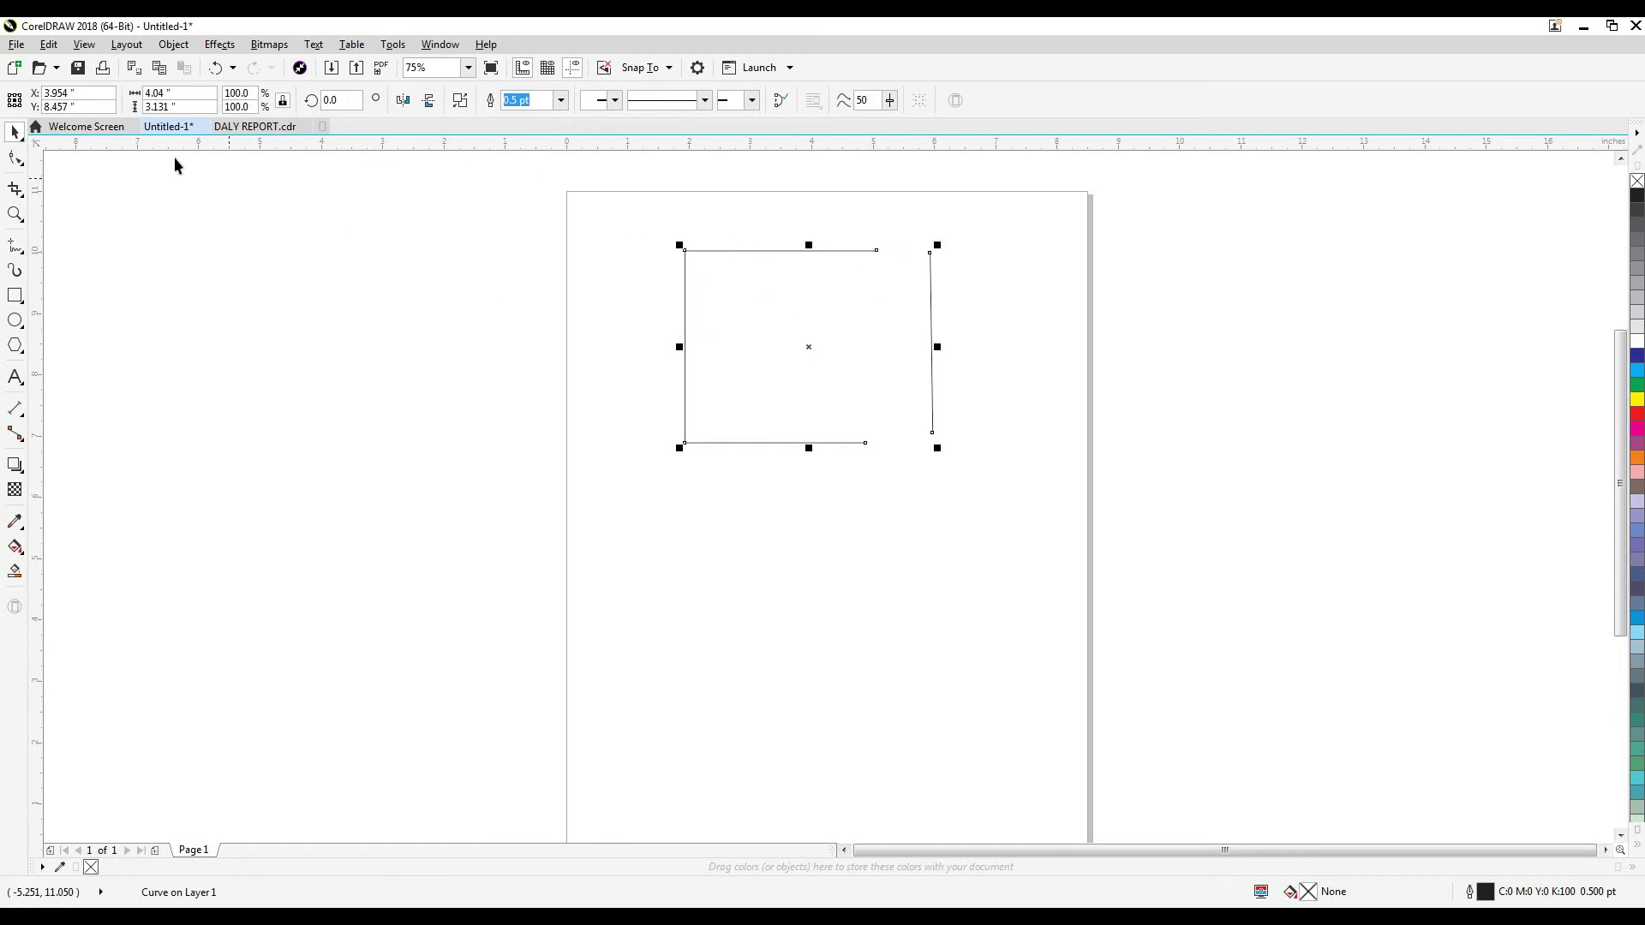
pyautogui.click(15, 158)
pyautogui.moveTo(830, 214); pyautogui.dragTo(960, 285)
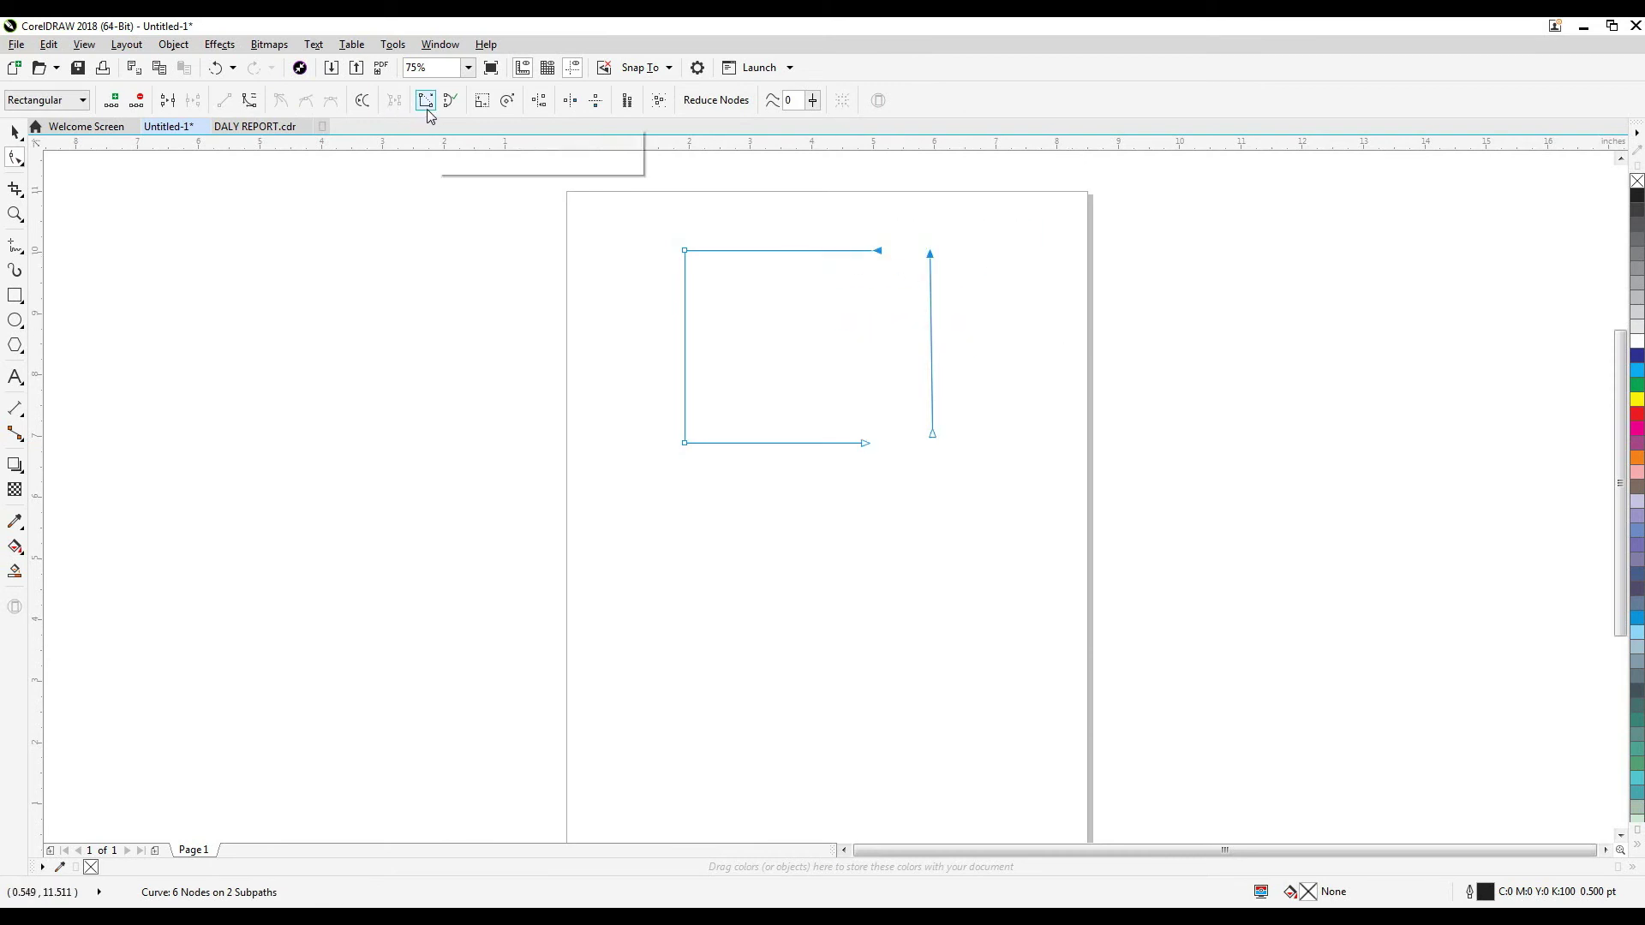
pyautogui.click(426, 102)
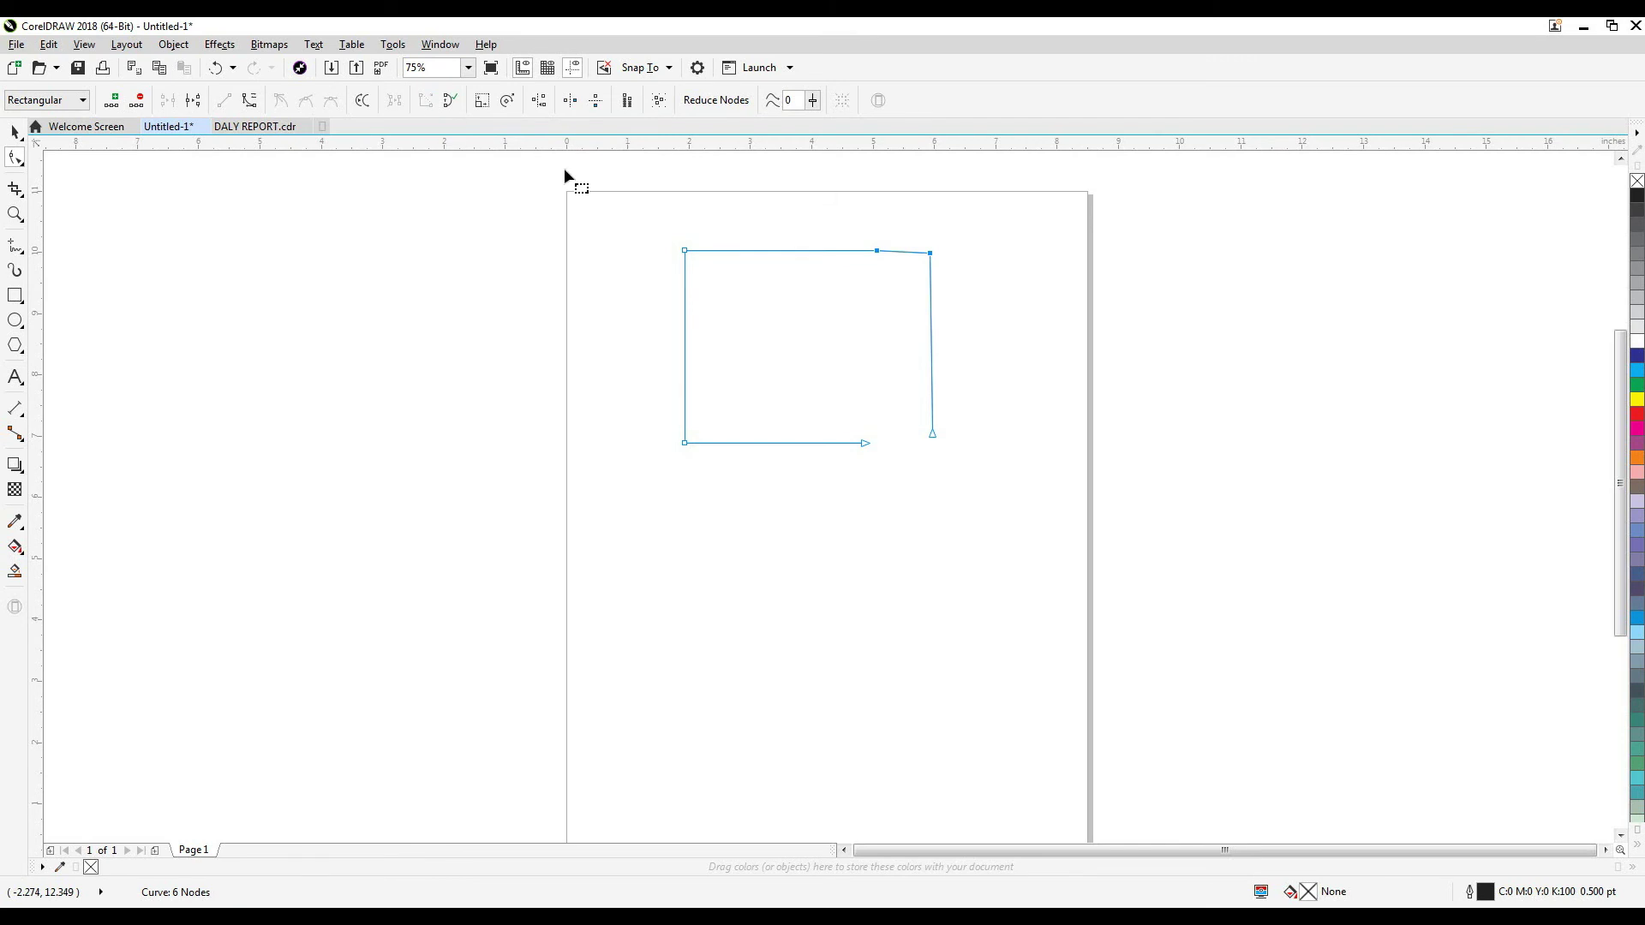
# Undo the join, the moves and the node breaks back to the intact four-node square.
pyautogui.hotkey('ctrl', 'z')
pyautogui.hotkey('ctrl', 'z')
pyautogui.hotkey('ctrl', 'z')
pyautogui.hotkey('ctrl', 'z')
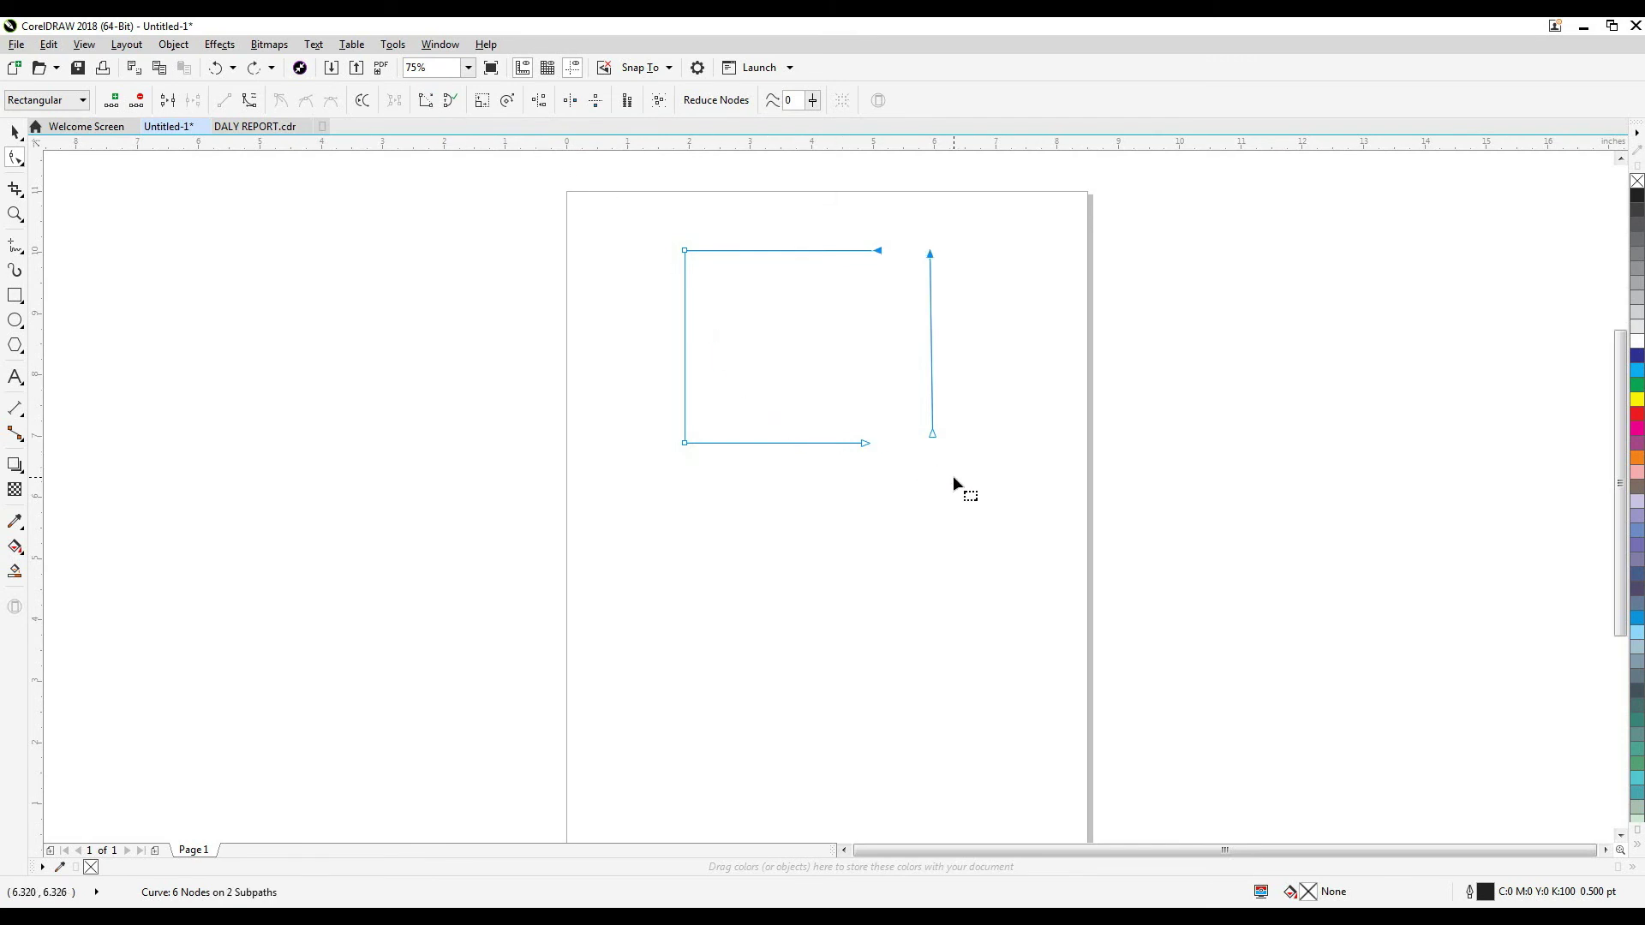
pyautogui.hotkey('ctrl', 'z')
pyautogui.hotkey('ctrl', 'z')
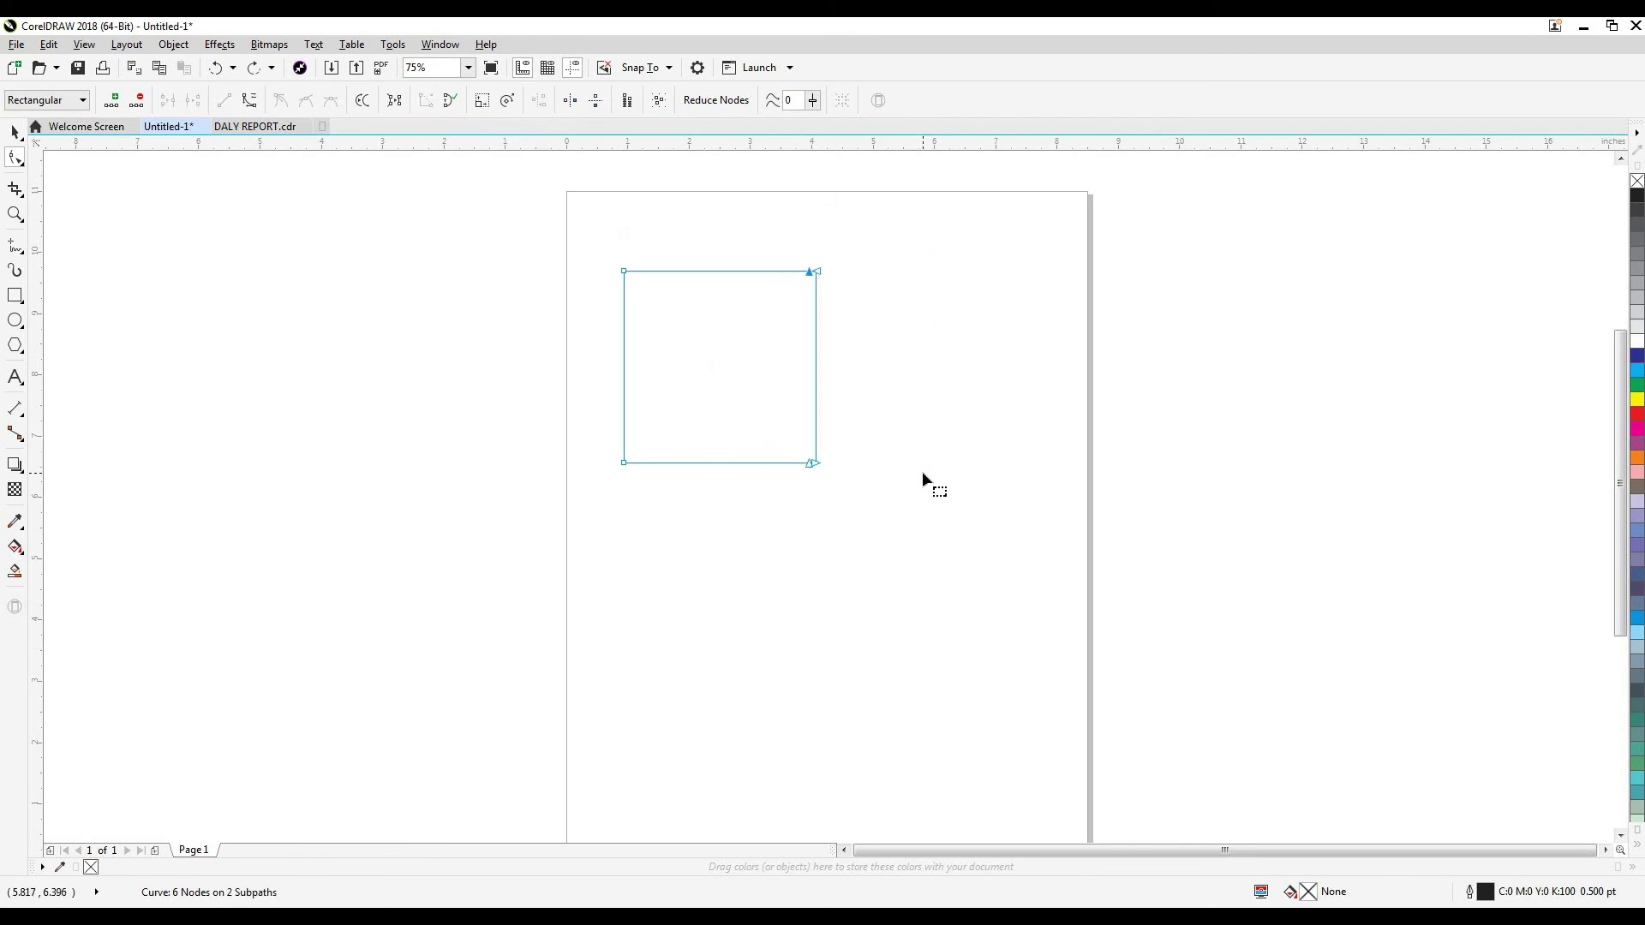
pyautogui.hotkey('ctrl', 'z')
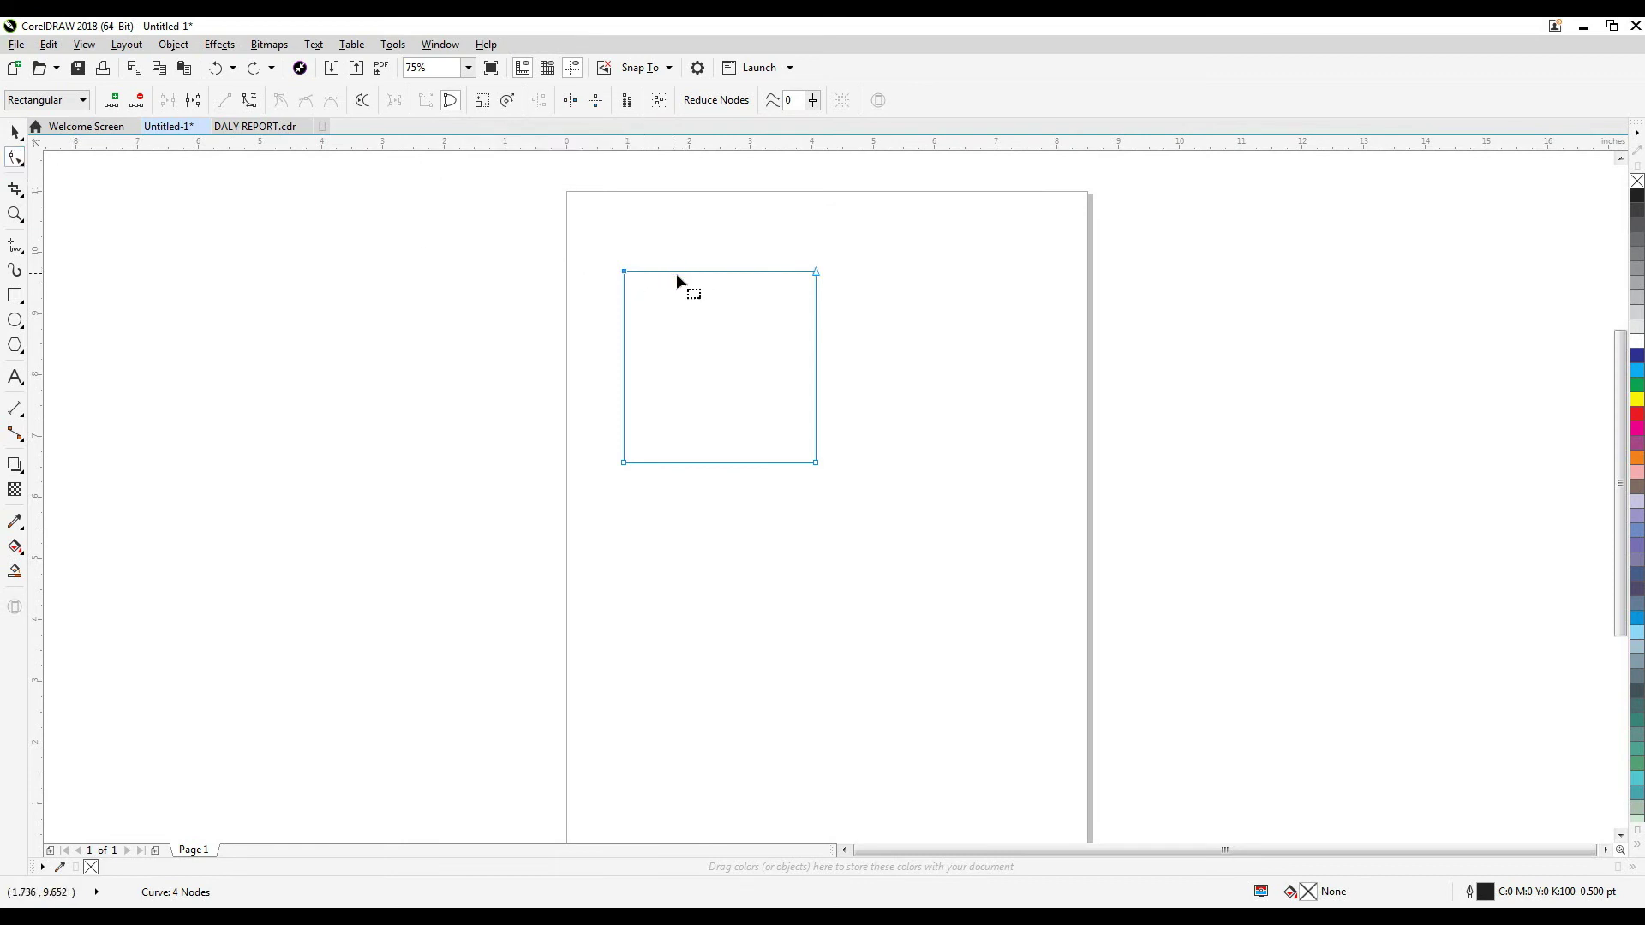
# Add a node near the middle of the square's top edge and delete it.
pyautogui.click(709, 271)
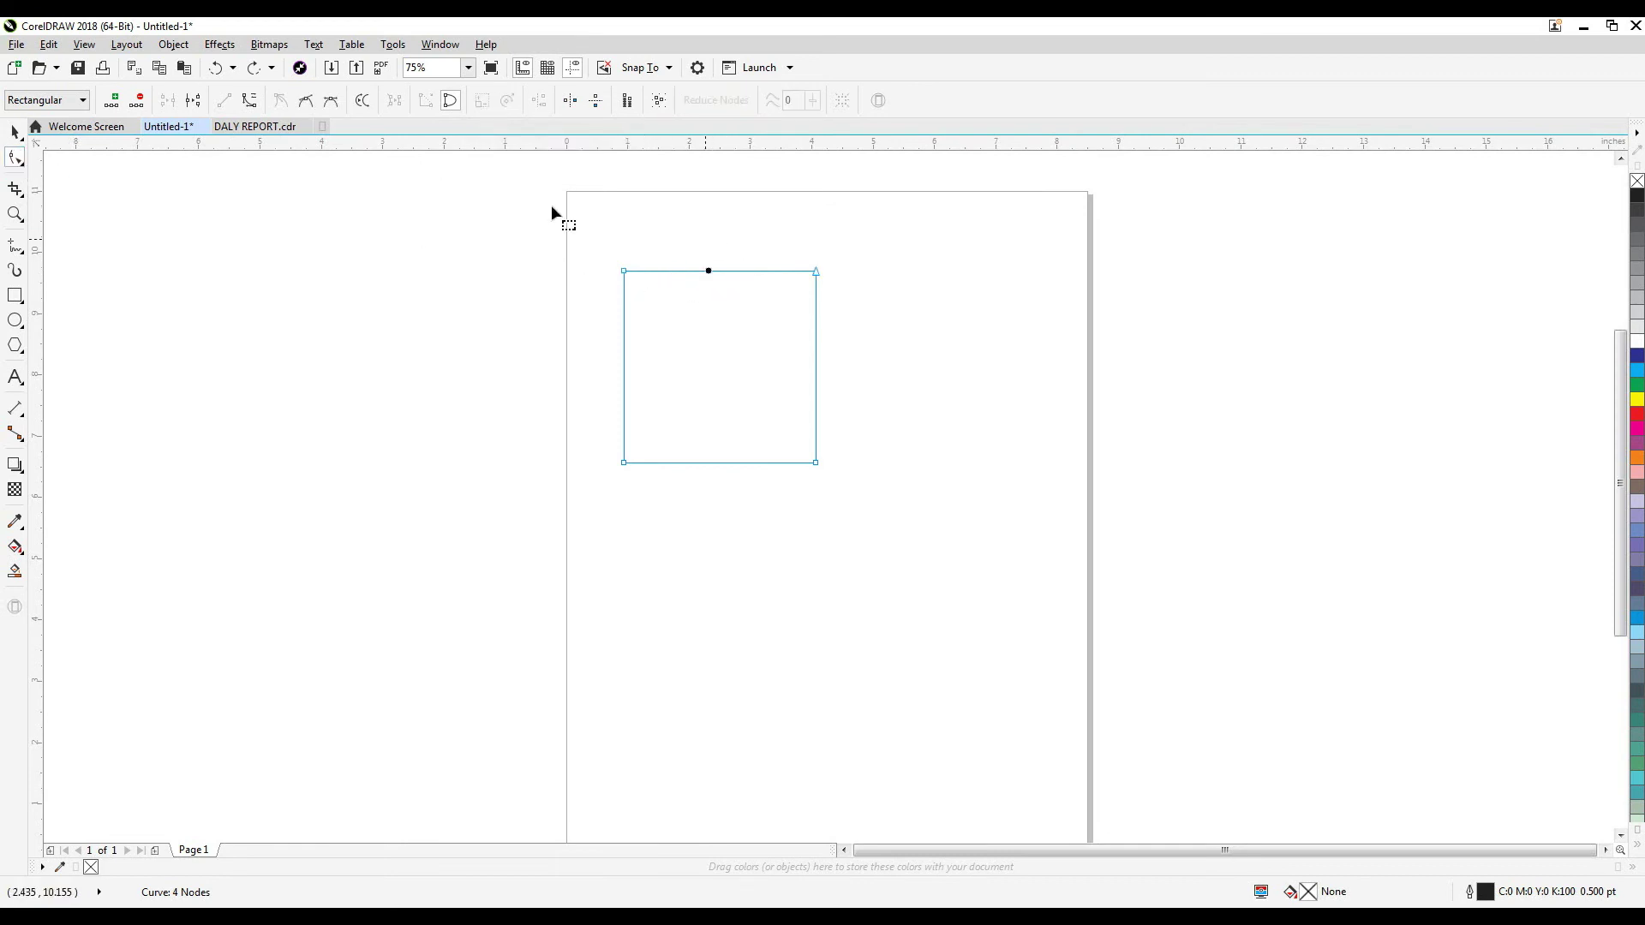
pyautogui.doubleClick(708, 269)
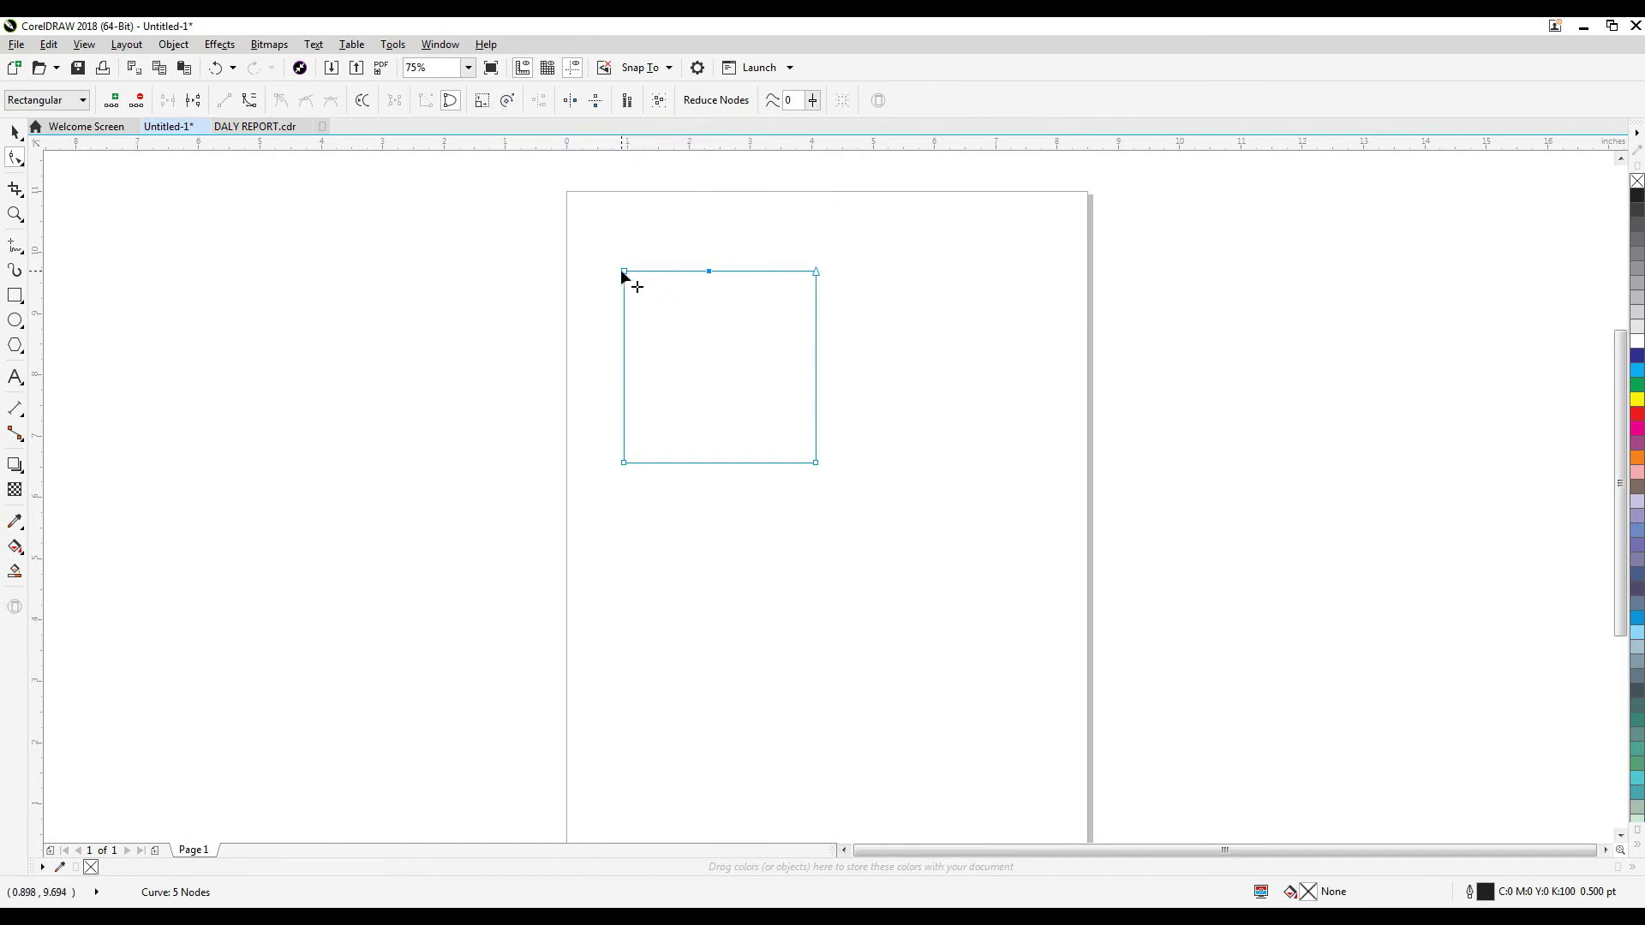
pyautogui.press('Delete')
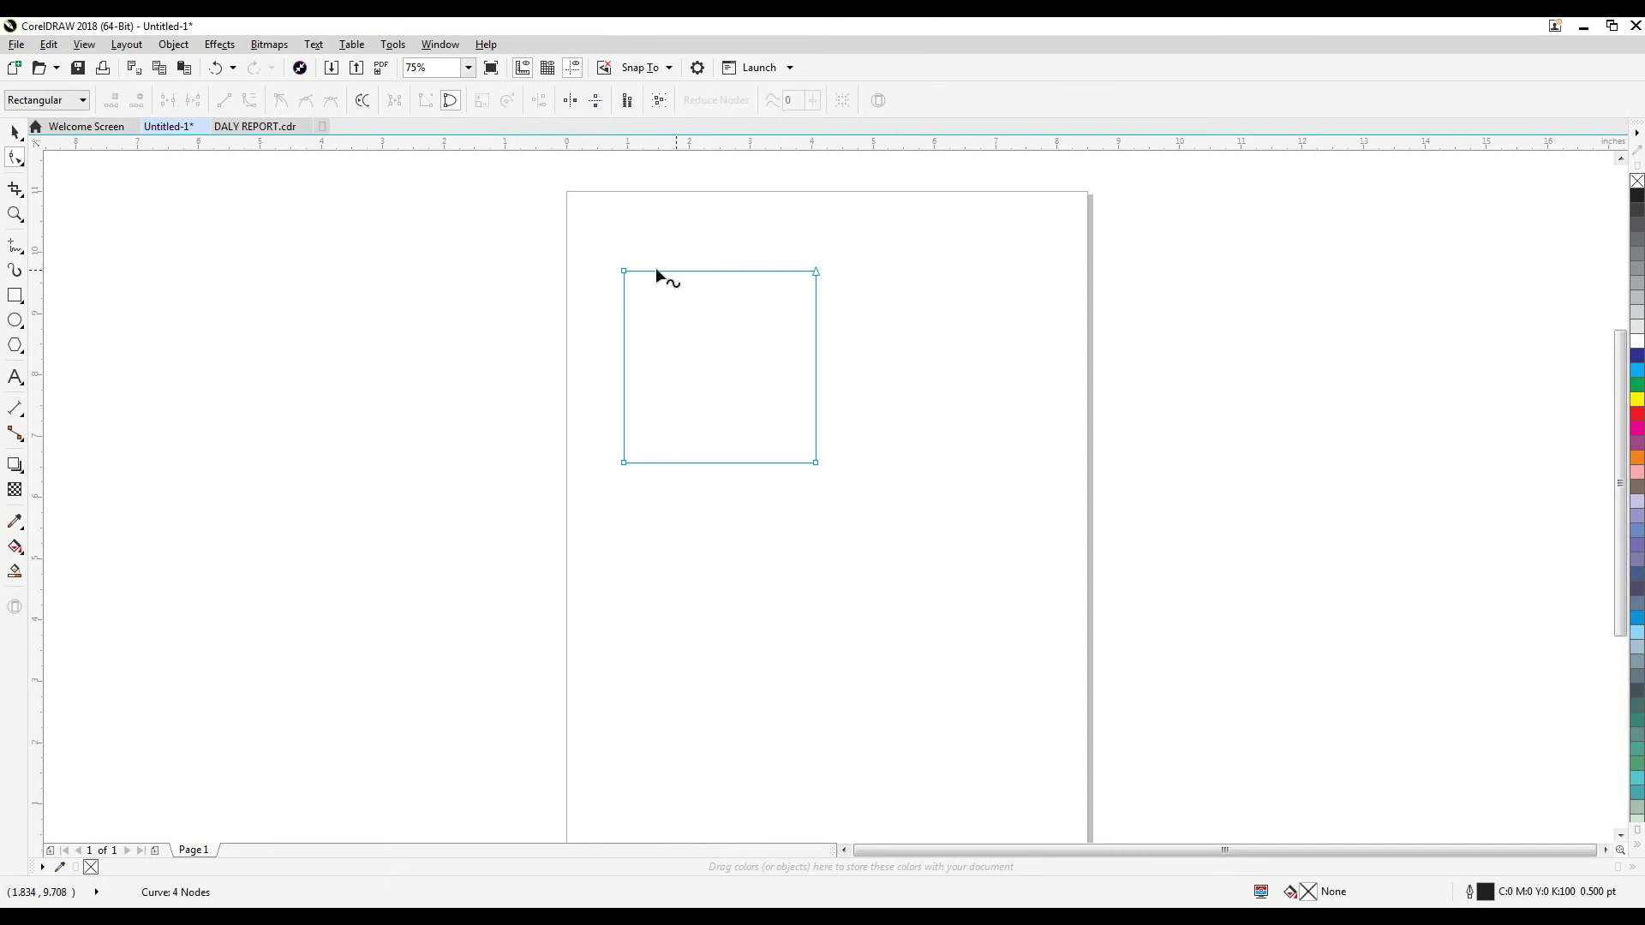
# Try rotating the square's top-left corner node with Rotate or Skew Nodes, undoing each attempt.
pyautogui.click(624, 272)
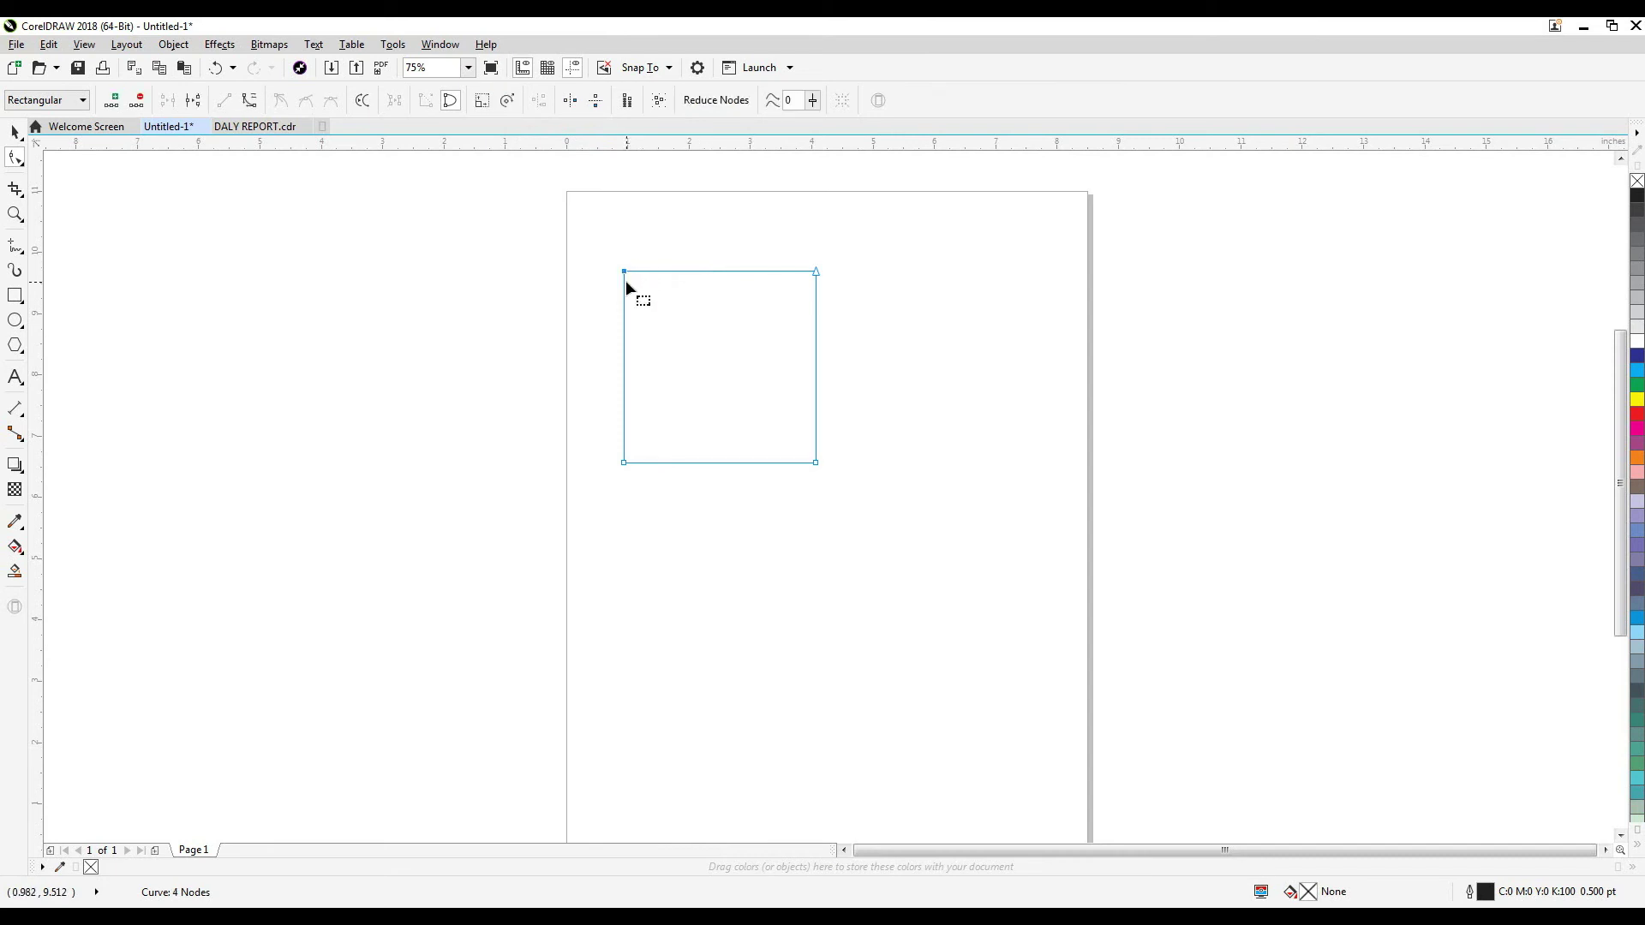
pyautogui.click(506, 106)
pyautogui.moveTo(624, 272); pyautogui.dragTo(781, 420)
pyautogui.hotkey('ctrl', 'z')
pyautogui.click(507, 100)
pyautogui.moveTo(612, 265); pyautogui.dragTo(888, 336)
pyautogui.hotkey('ctrl', 'z')
# Select all the square's nodes, rotate them together with Rotate or Skew Nodes, and undo the rotation.
pyautogui.moveTo(573, 269); pyautogui.dragTo(896, 536)
pyautogui.click(508, 100)
pyautogui.click(618, 254)
pyautogui.moveTo(910, 514); pyautogui.dragTo(911, 515)
pyautogui.click(507, 100)
pyautogui.moveTo(618, 263); pyautogui.dragTo(805, 354)
pyautogui.hotkey('ctrl', 'z')
# Add a node on the segment at the square's top-left corner and delete it.
pyautogui.click(628, 271)
pyautogui.press('+')
pyautogui.press('Delete')
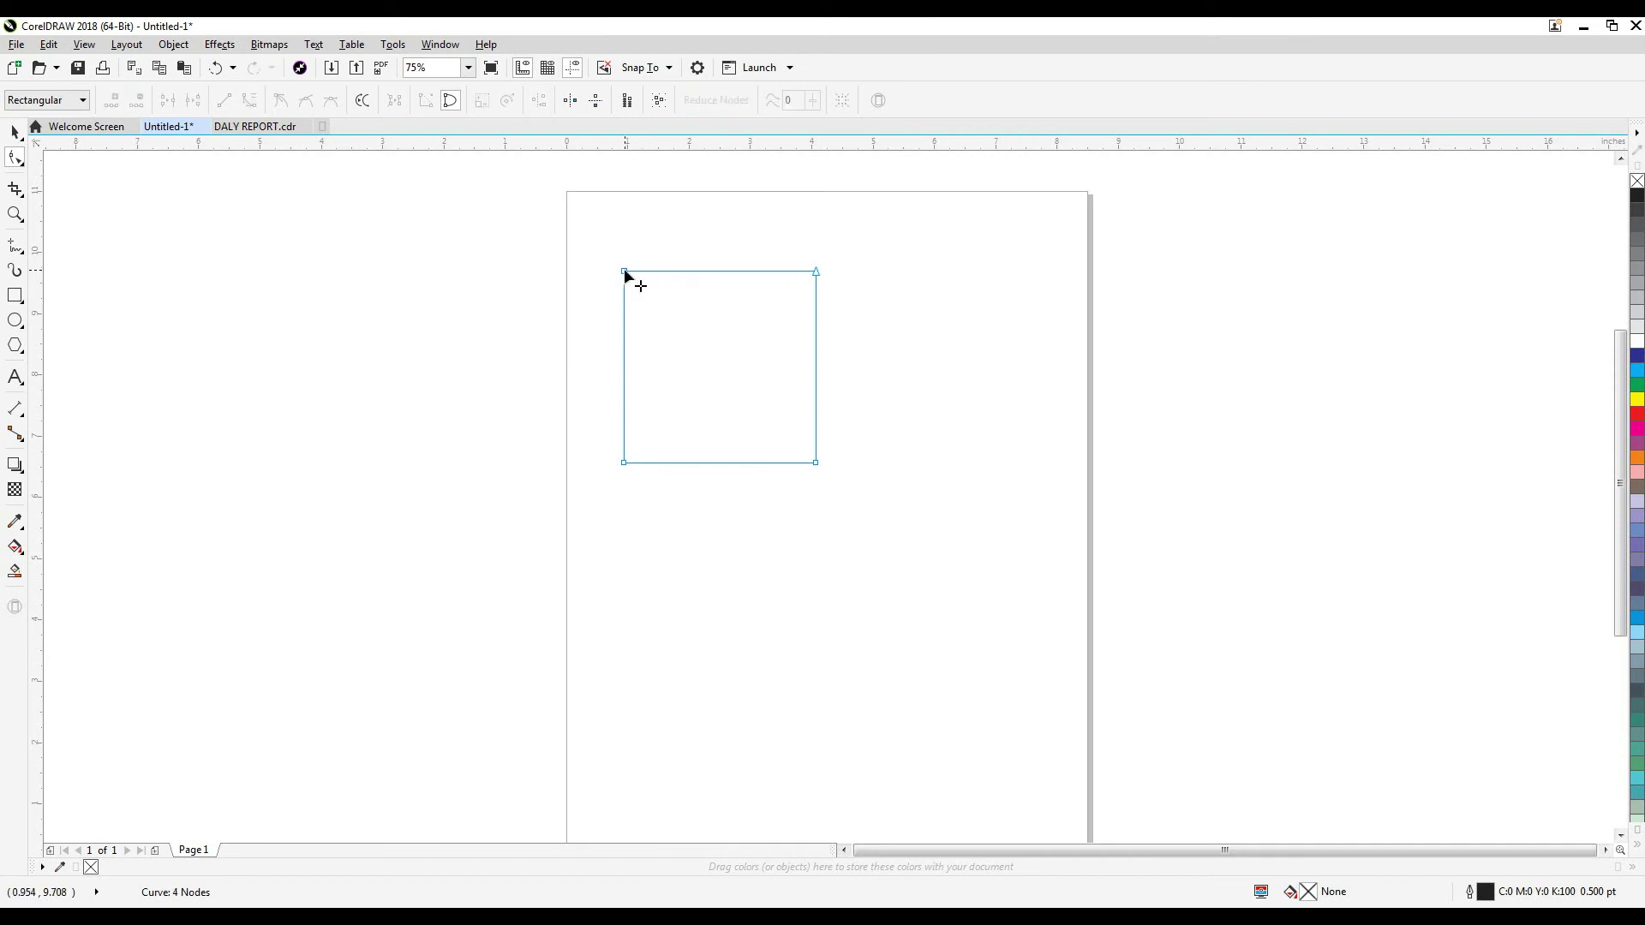
# Try putting all four of the square's nodes into Rotate or Skew Nodes mode.
pyautogui.moveTo(897, 505); pyautogui.dragTo(586, 267)
pyautogui.click(507, 101)
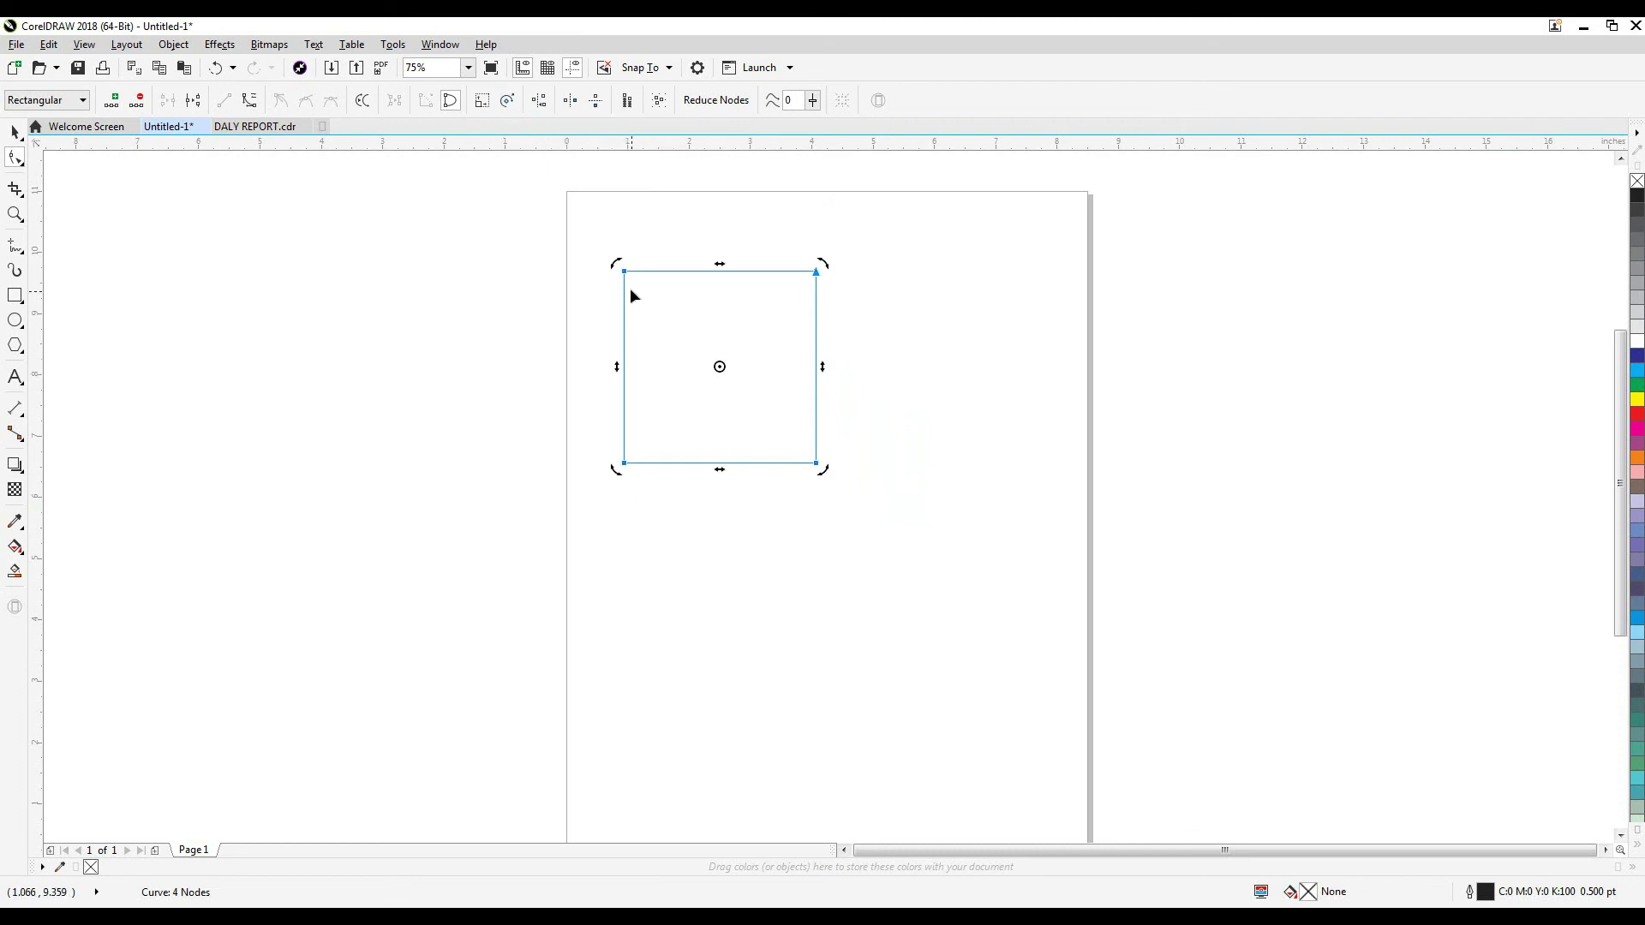
pyautogui.hotkey('ctrl', 'z')
# Convert the line at the top-left corner node to a curve, try rotating that node, and undo the rotation.
pyautogui.doubleClick(709, 271)
pyautogui.click(623, 272)
pyautogui.click(249, 100)
pyautogui.click(511, 106)
pyautogui.moveTo(618, 263); pyautogui.dragTo(737, 330)
pyautogui.hotkey('ctrl', 'z')
# Try rotating the curved top-left corner node toward the square's bottom-right corner.
pyautogui.moveTo(591, 246); pyautogui.dragTo(642, 301)
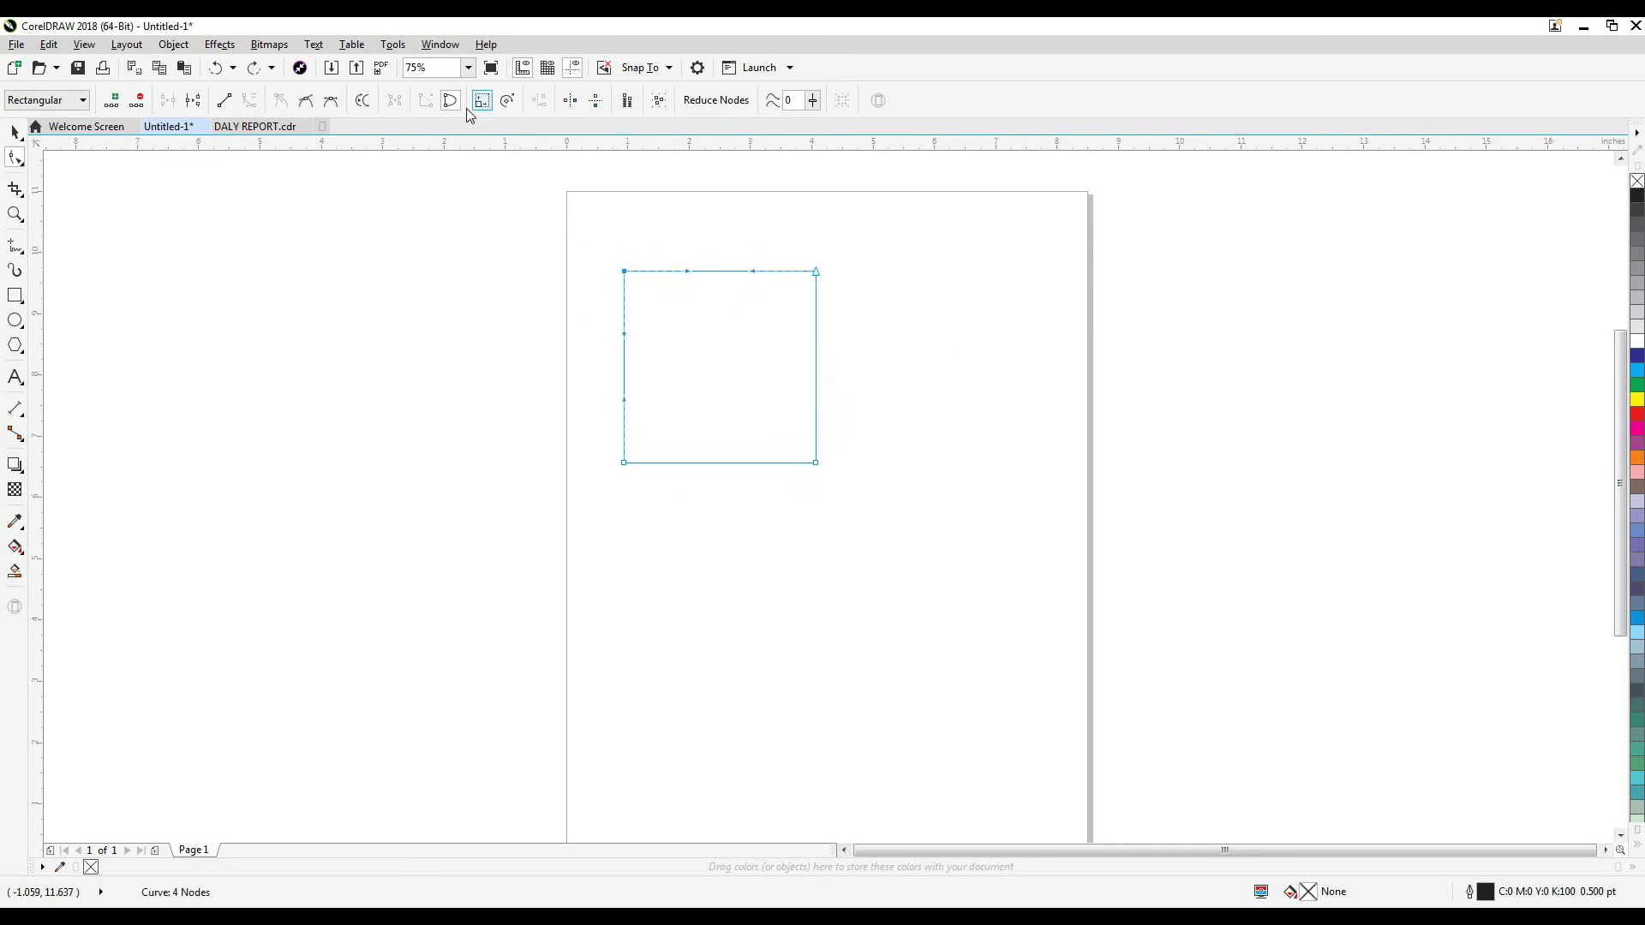
pyautogui.click(507, 101)
pyautogui.moveTo(624, 265); pyautogui.dragTo(811, 452)
pyautogui.press('Escape')
# Convert all of the square's line segments to curves and deselect the nodes.
pyautogui.hotkey('ctrl', 'a')
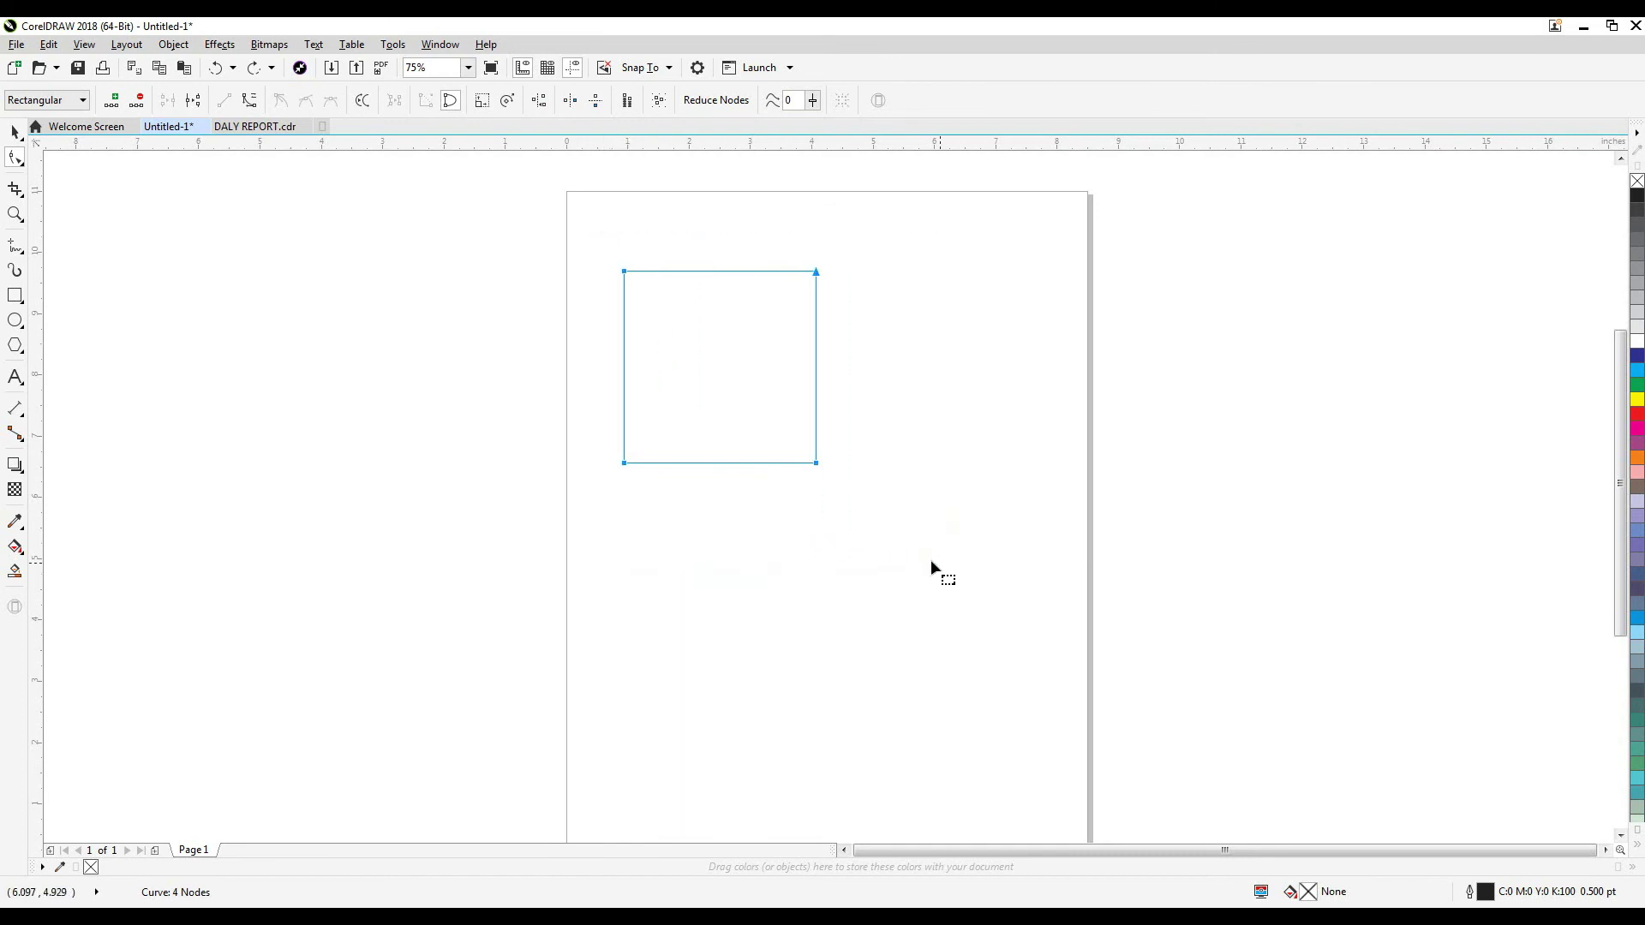
pyautogui.click(251, 103)
pyautogui.click(524, 334)
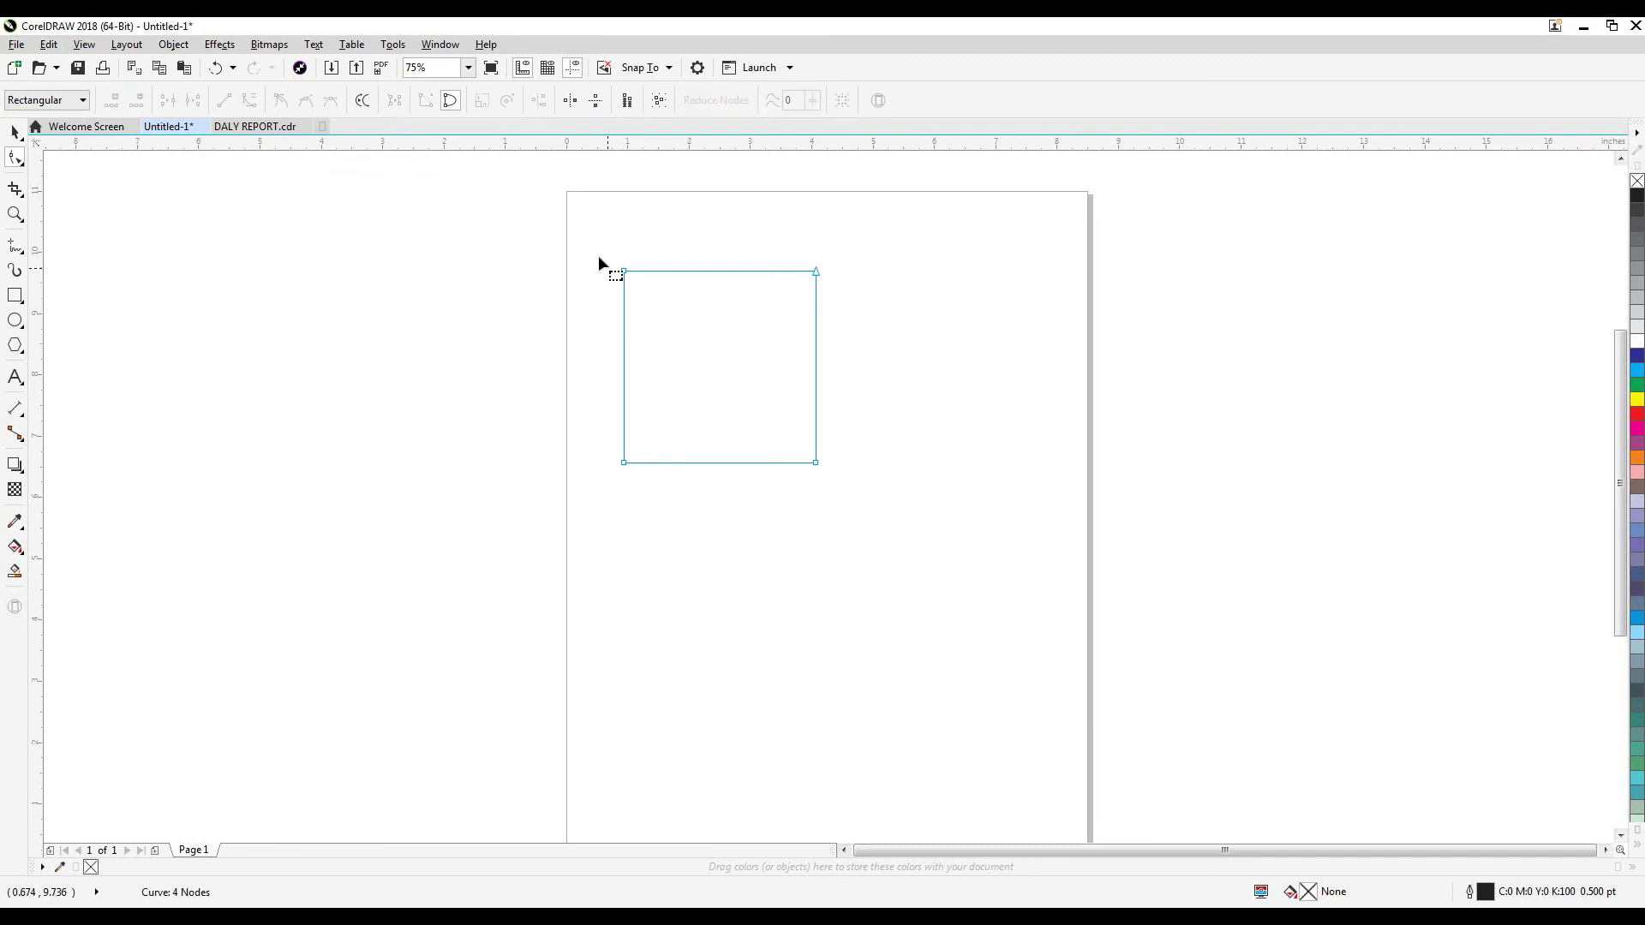
# Rotate the square's top-left corner node around to the bottom-right corner and deselect the resulting curve.
pyautogui.moveTo(705, 350); pyautogui.dragTo(706, 350)
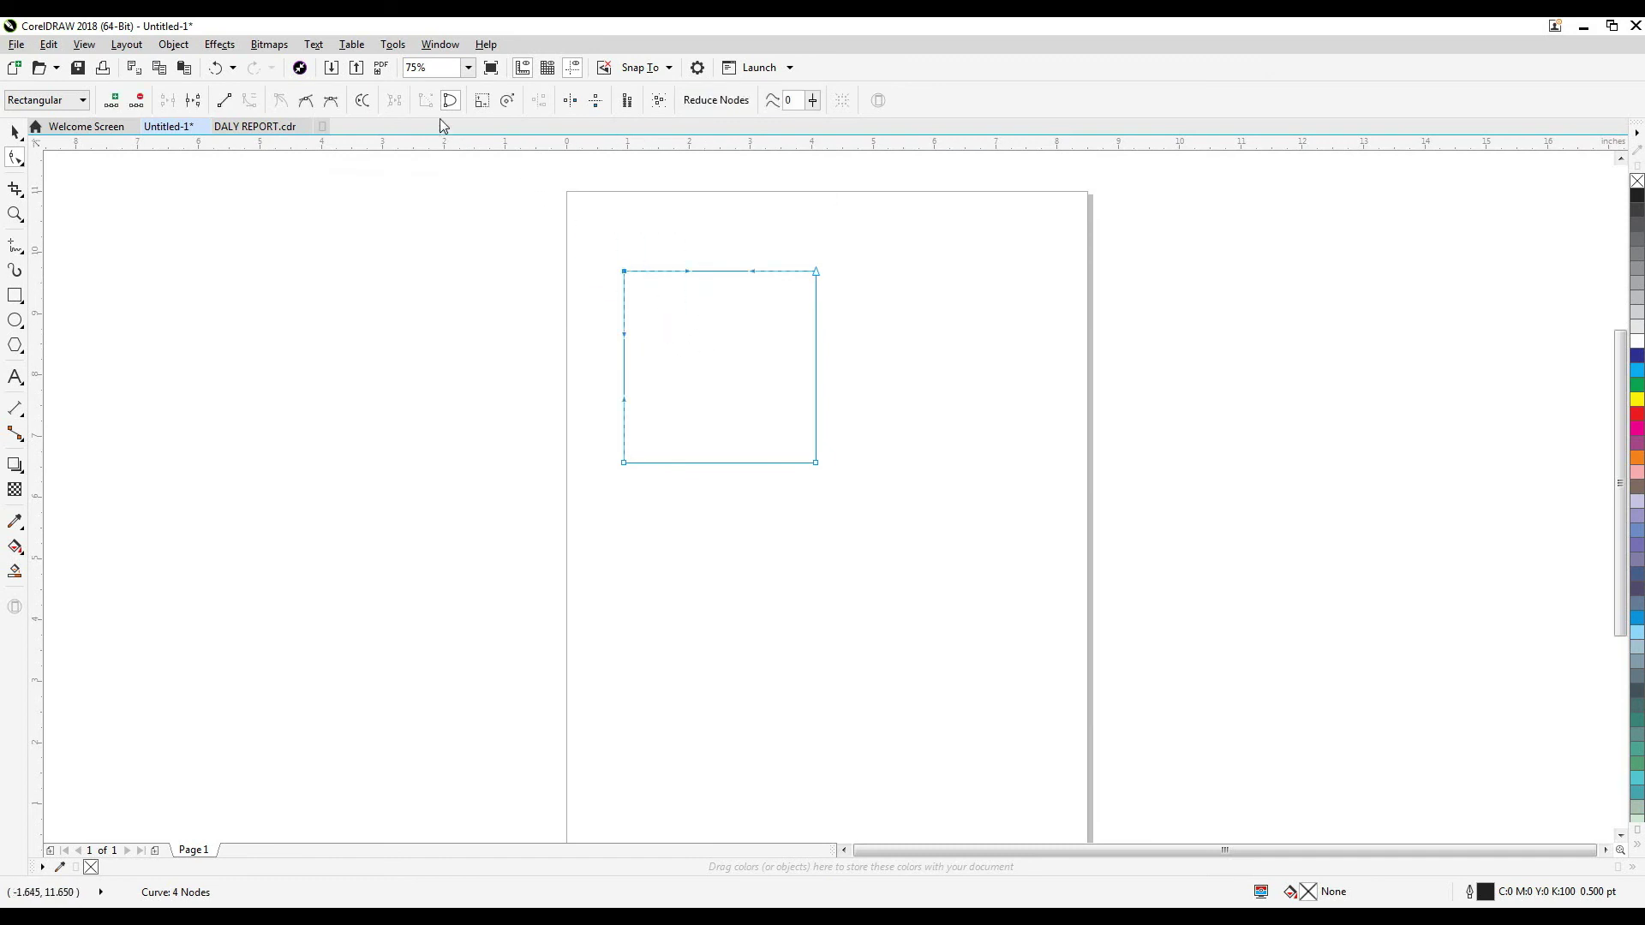
pyautogui.click(507, 102)
pyautogui.moveTo(617, 265); pyautogui.dragTo(769, 270)
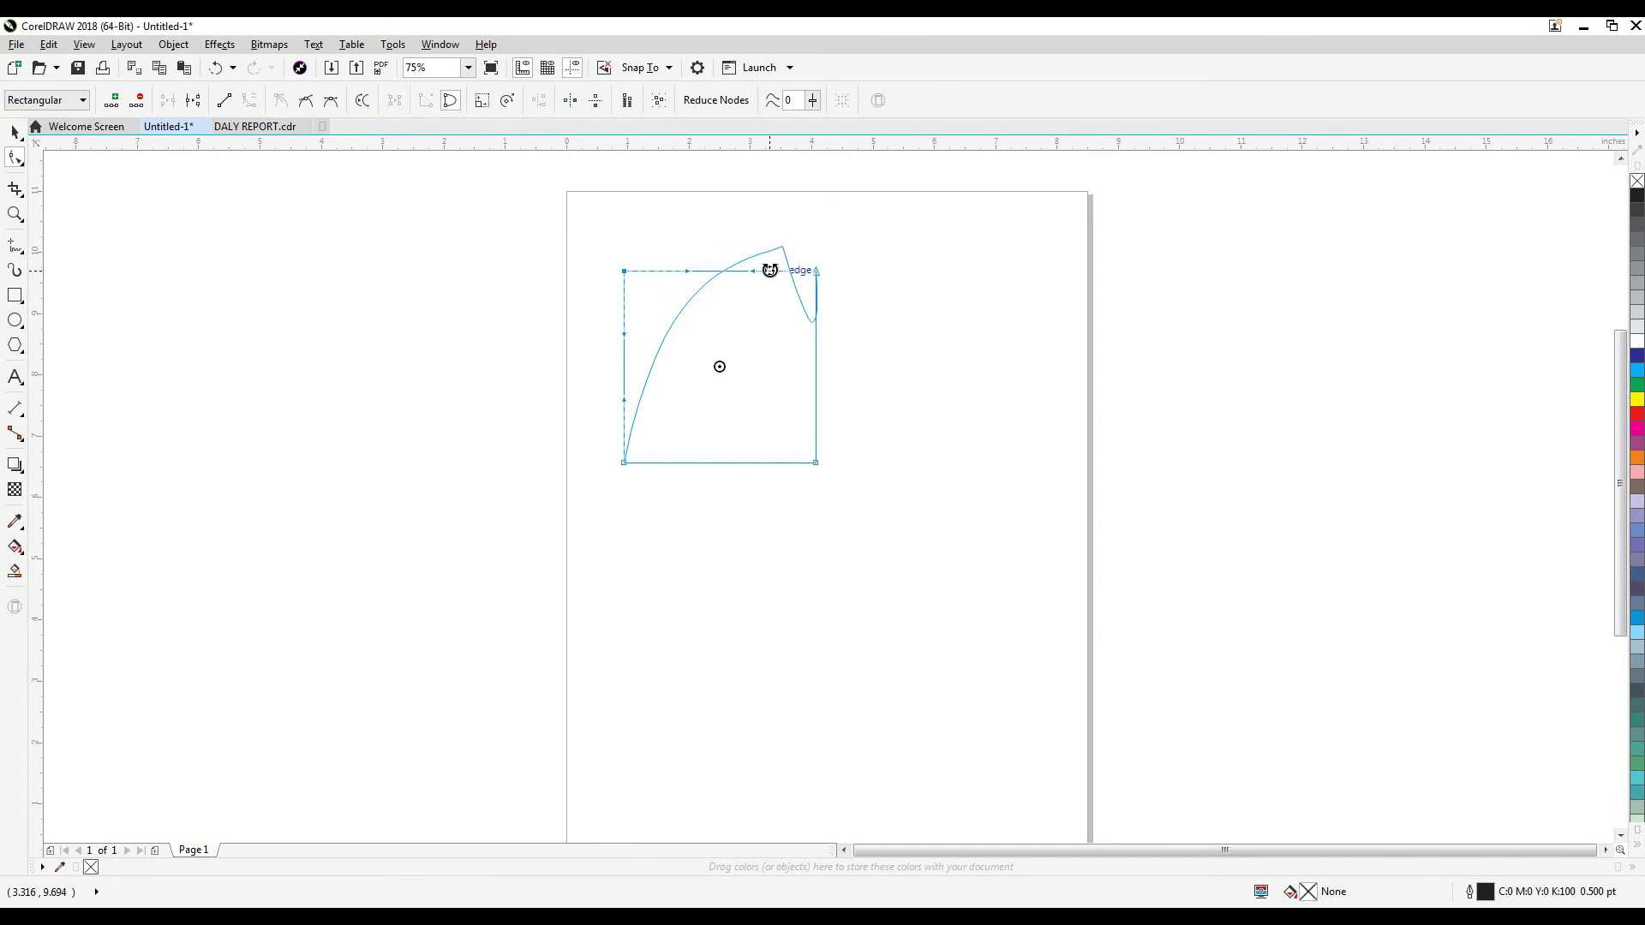
pyautogui.moveTo(770, 270); pyautogui.dragTo(816, 462)
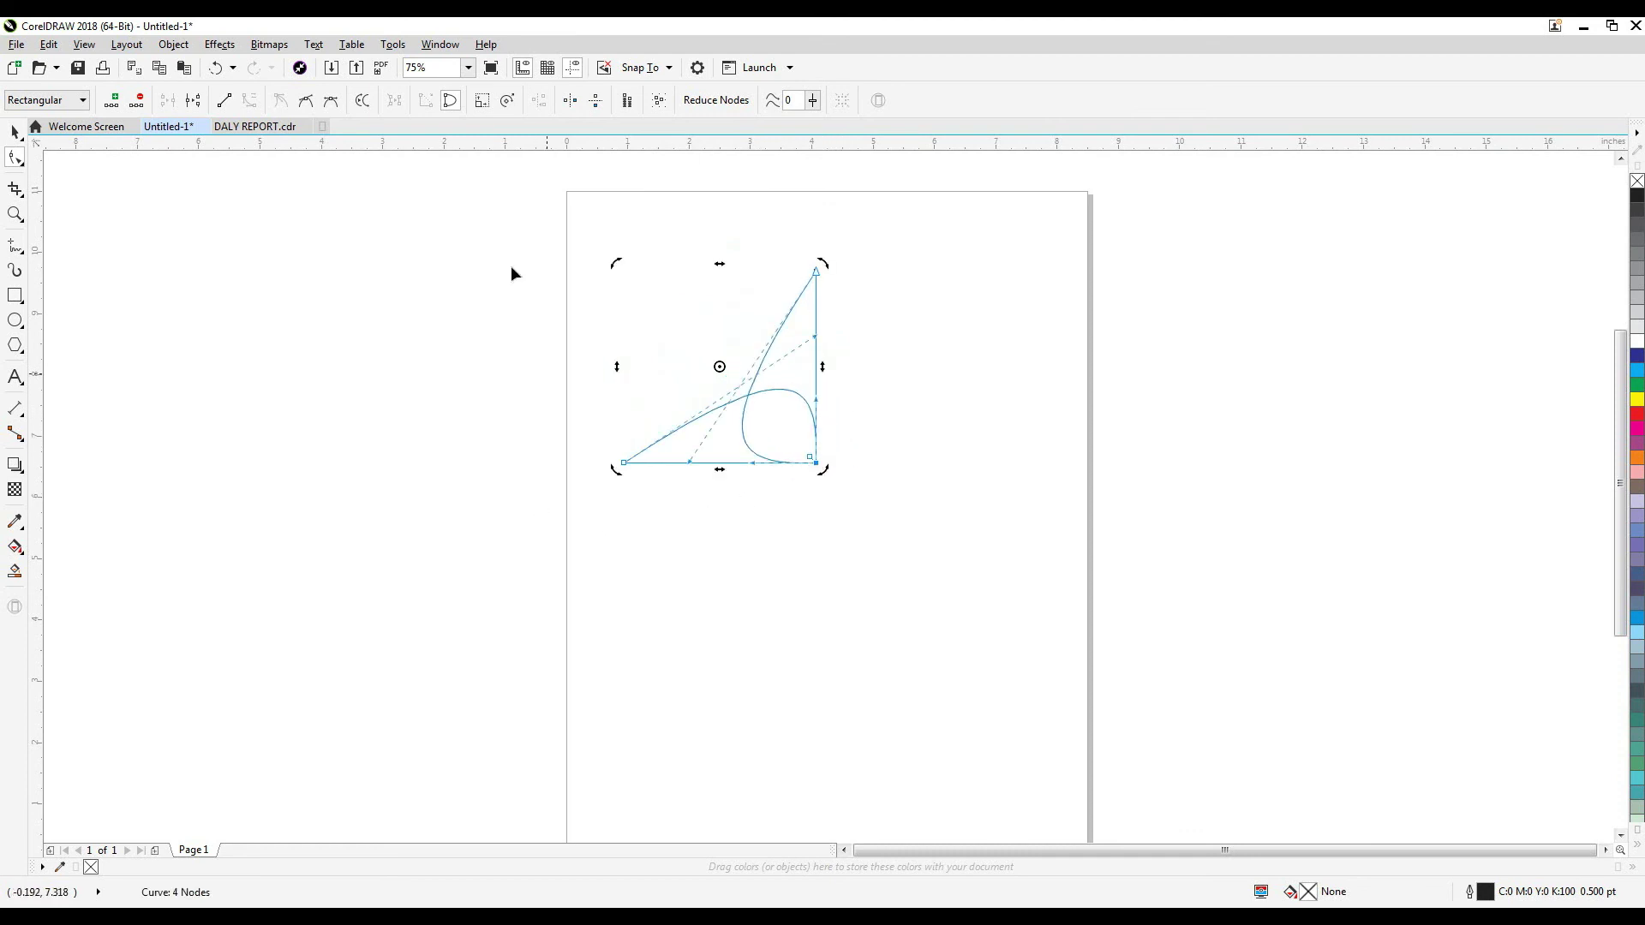
pyautogui.click(15, 133)
pyautogui.click(771, 562)
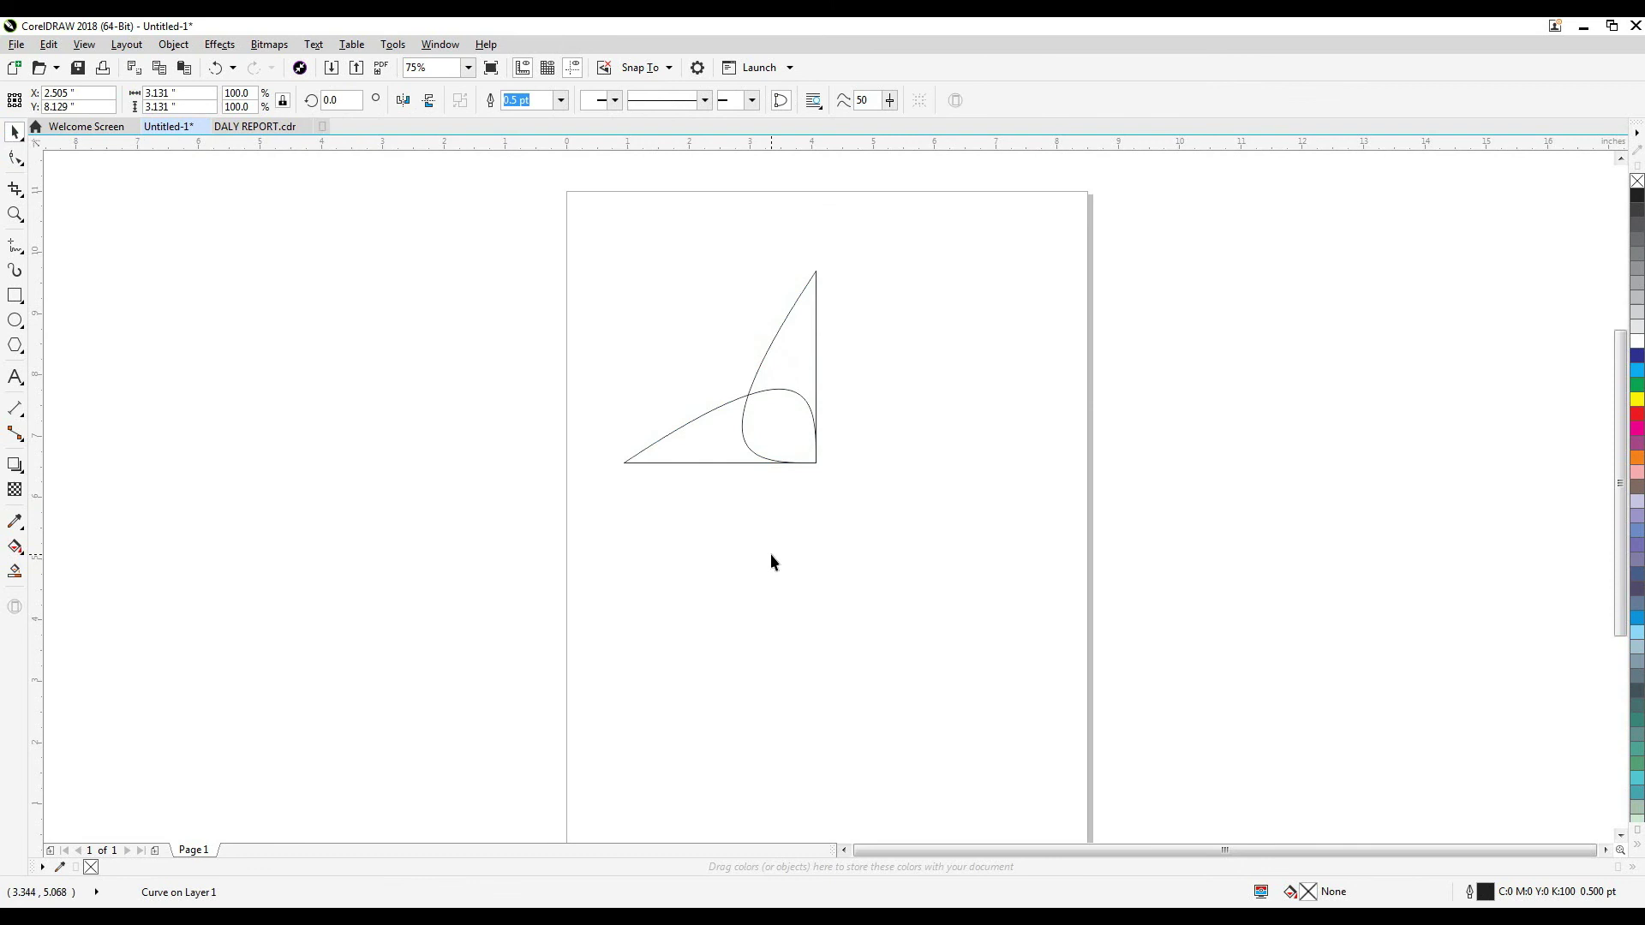
# Mirror copies of the looped curve horizontally and vertically to form a four-petal flower of four pieces.
pyautogui.moveTo(699, 376); pyautogui.dragTo(957, 570)
pyautogui.moveTo(618, 366); pyautogui.dragTo(808, 474)
pyautogui.moveTo(573, 222); pyautogui.dragTo(1095, 568)
pyautogui.moveTo(814, 263); pyautogui.dragTo(862, 580)
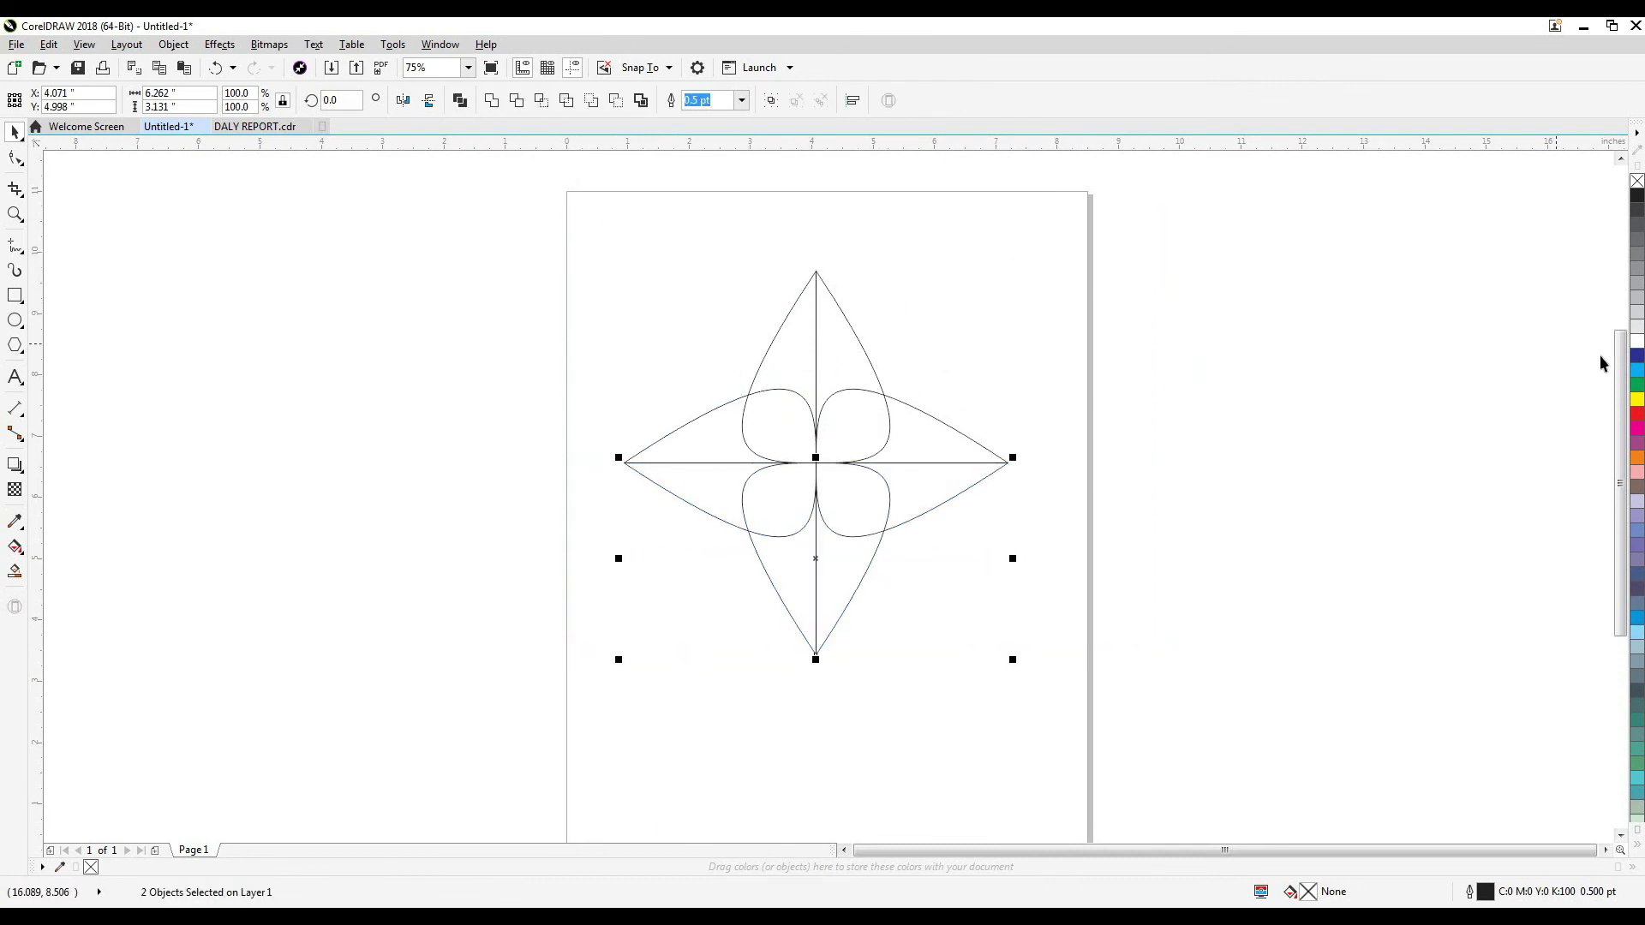
# Fill all four flower pieces with cyan.
pyautogui.click(1636, 371)
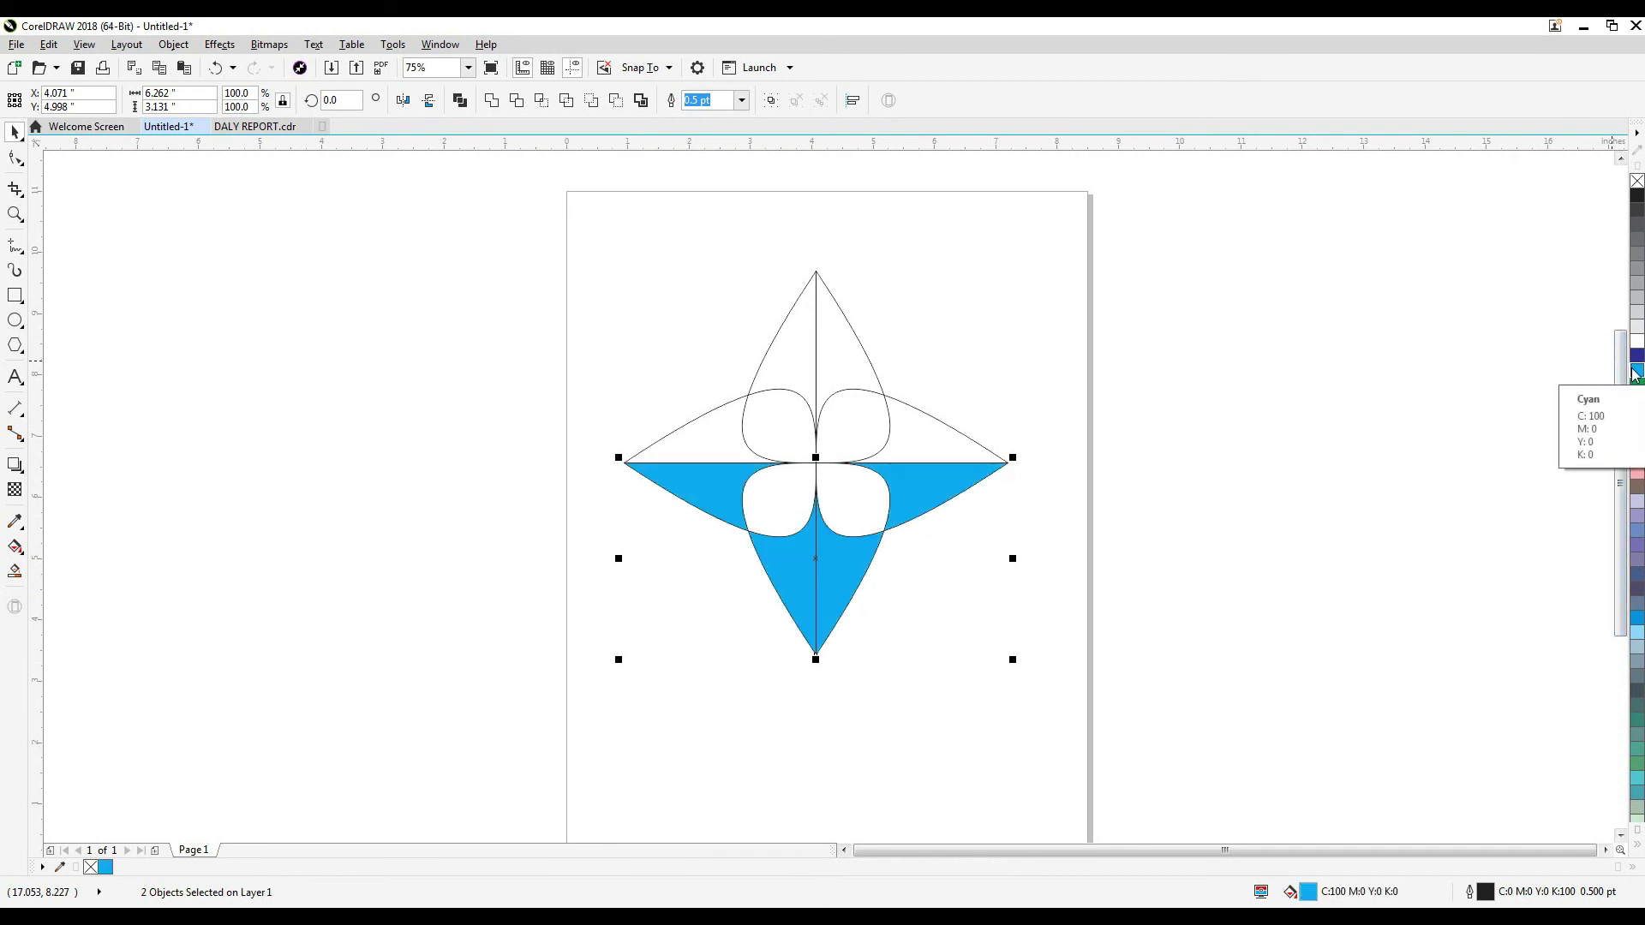
pyautogui.moveTo(567, 225); pyautogui.dragTo(1113, 695)
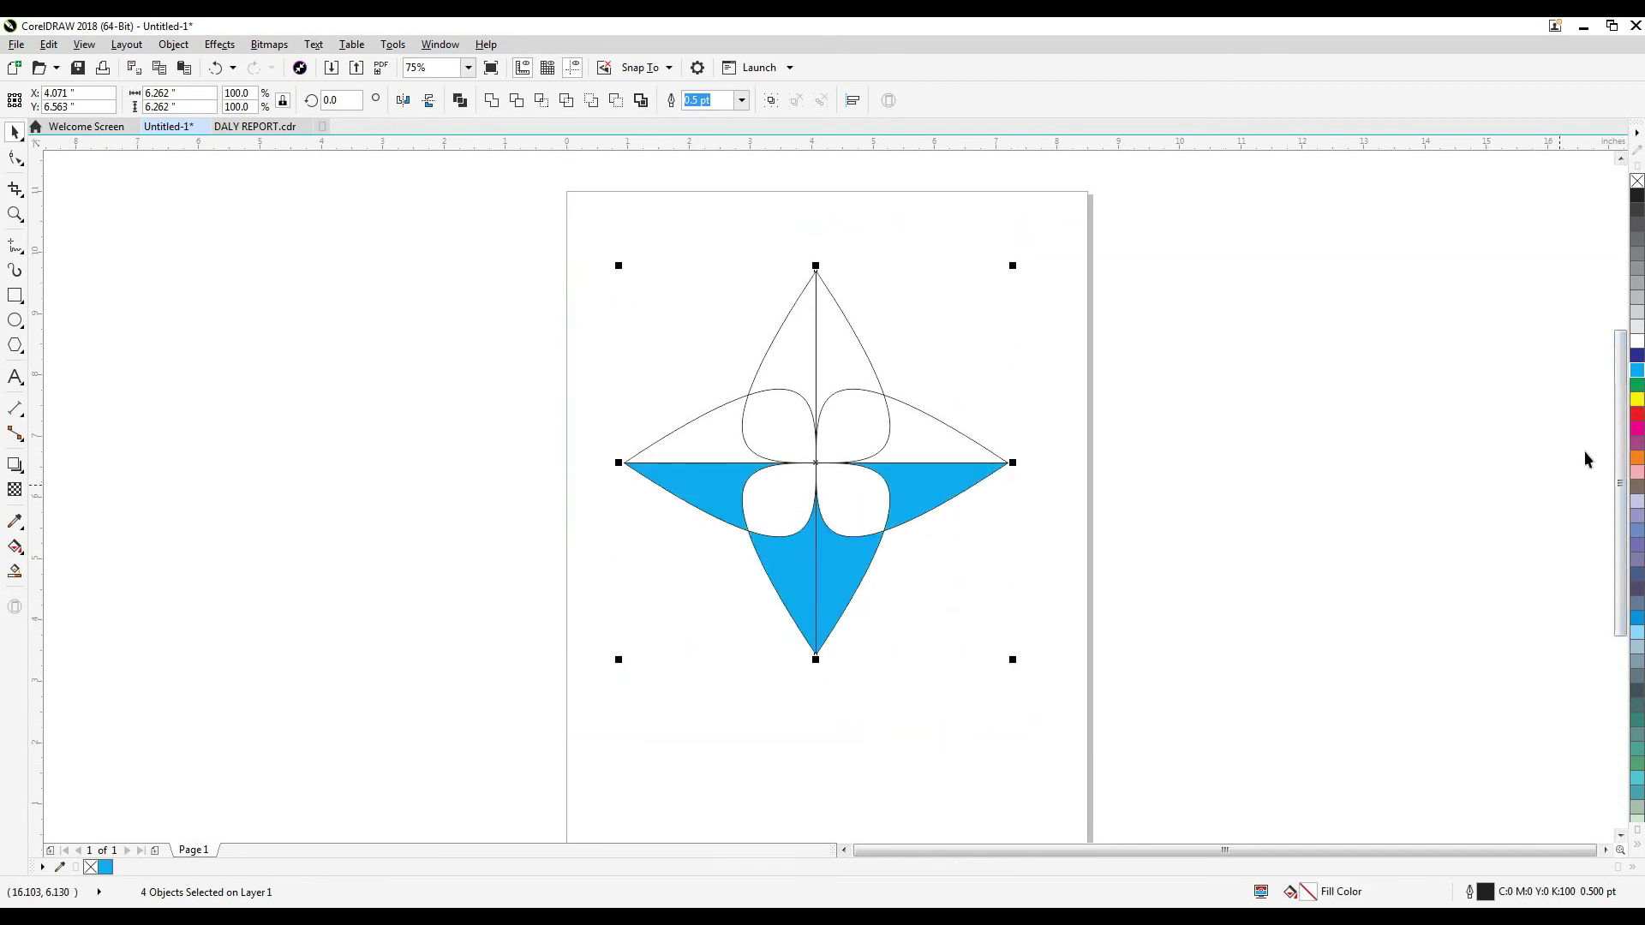
pyautogui.click(1637, 373)
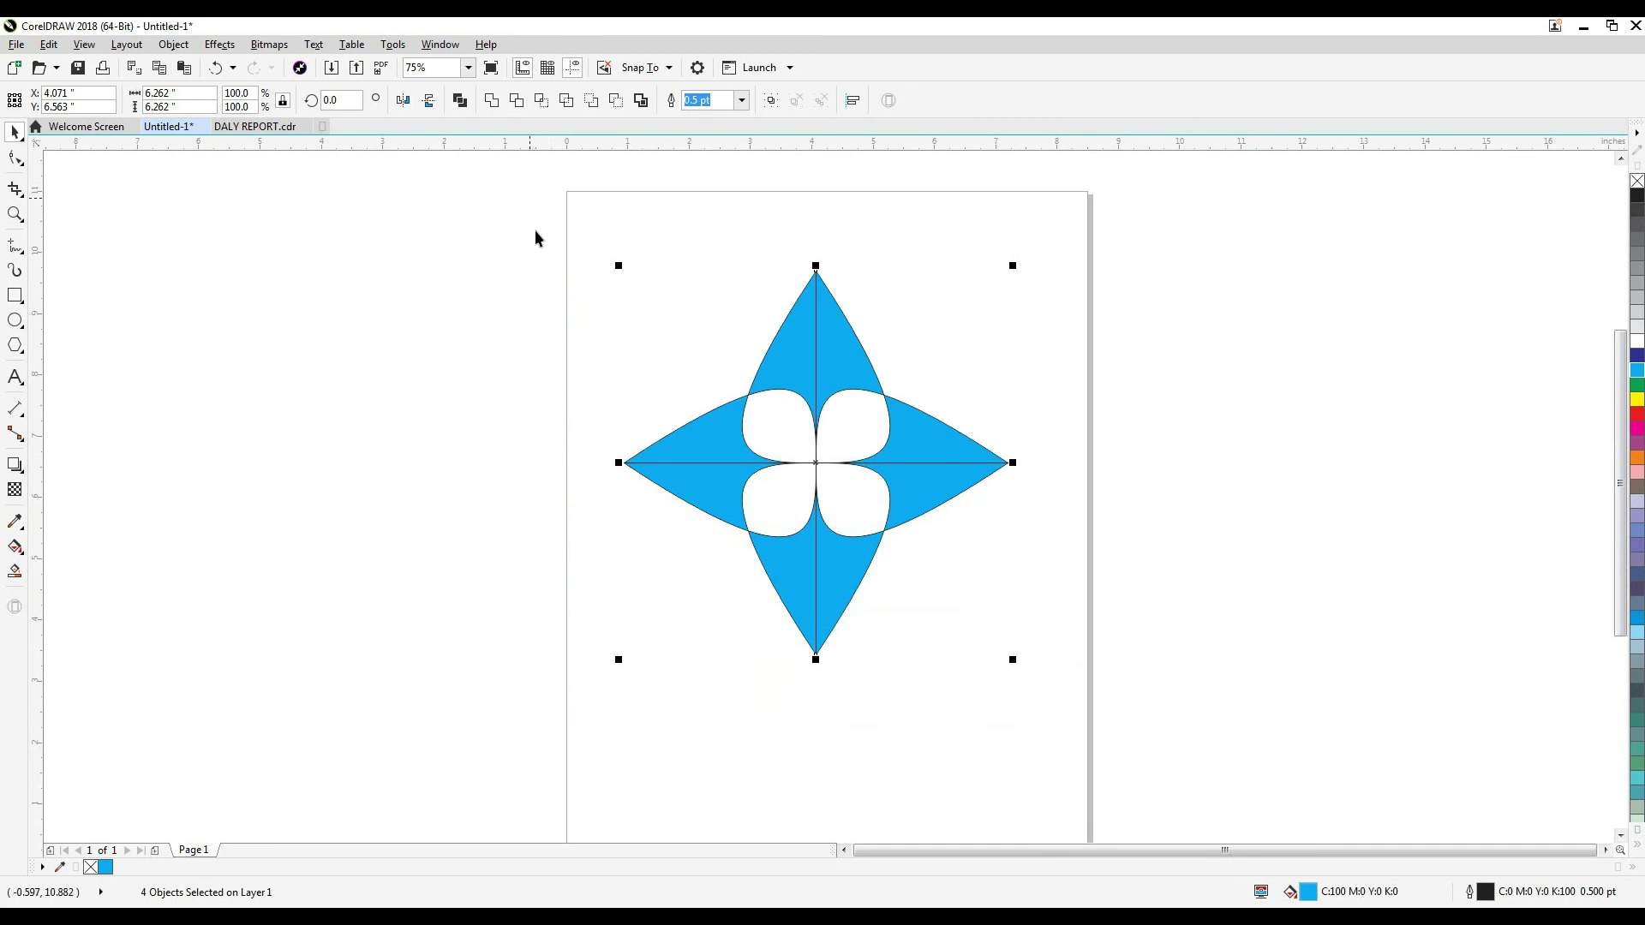
# Add a copy of the four flower pieces rotated about 45 degrees around the shared centre.
pyautogui.scroll(-1, 1117, 767)
pyautogui.click(801, 316)
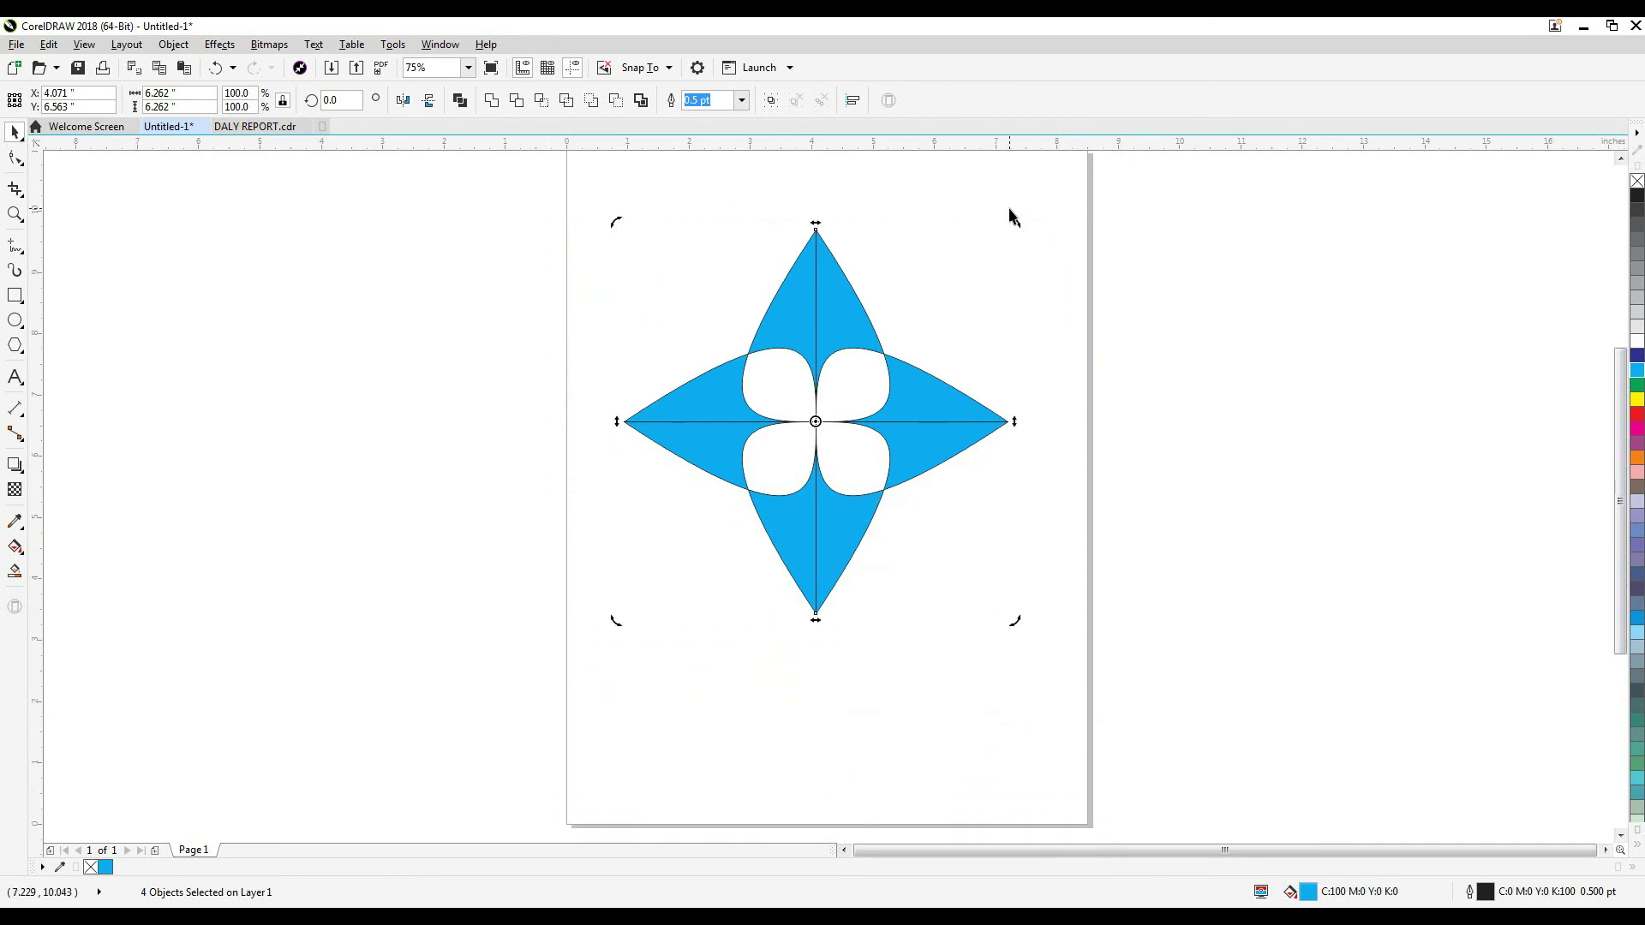
pyautogui.moveTo(1015, 220); pyautogui.dragTo(1030, 433)
# Try a white outline on all eight flower pieces, return it to black, and deselect them.
pyautogui.moveTo(513, 193); pyautogui.dragTo(1179, 716)
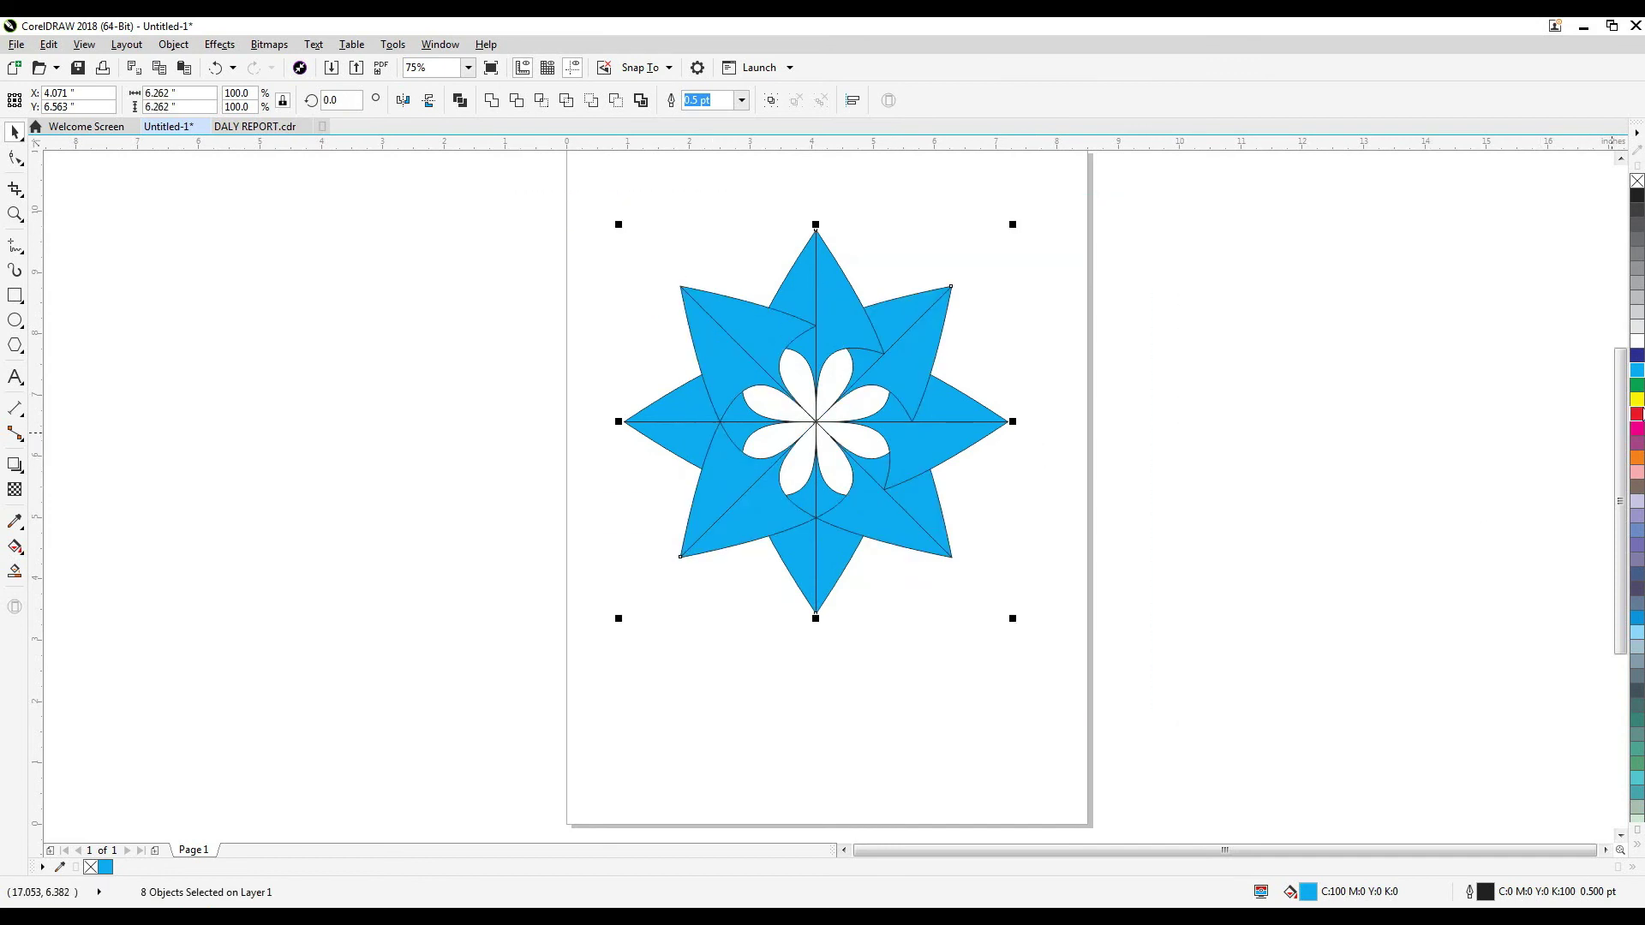
pyautogui.rightClick(1635, 347)
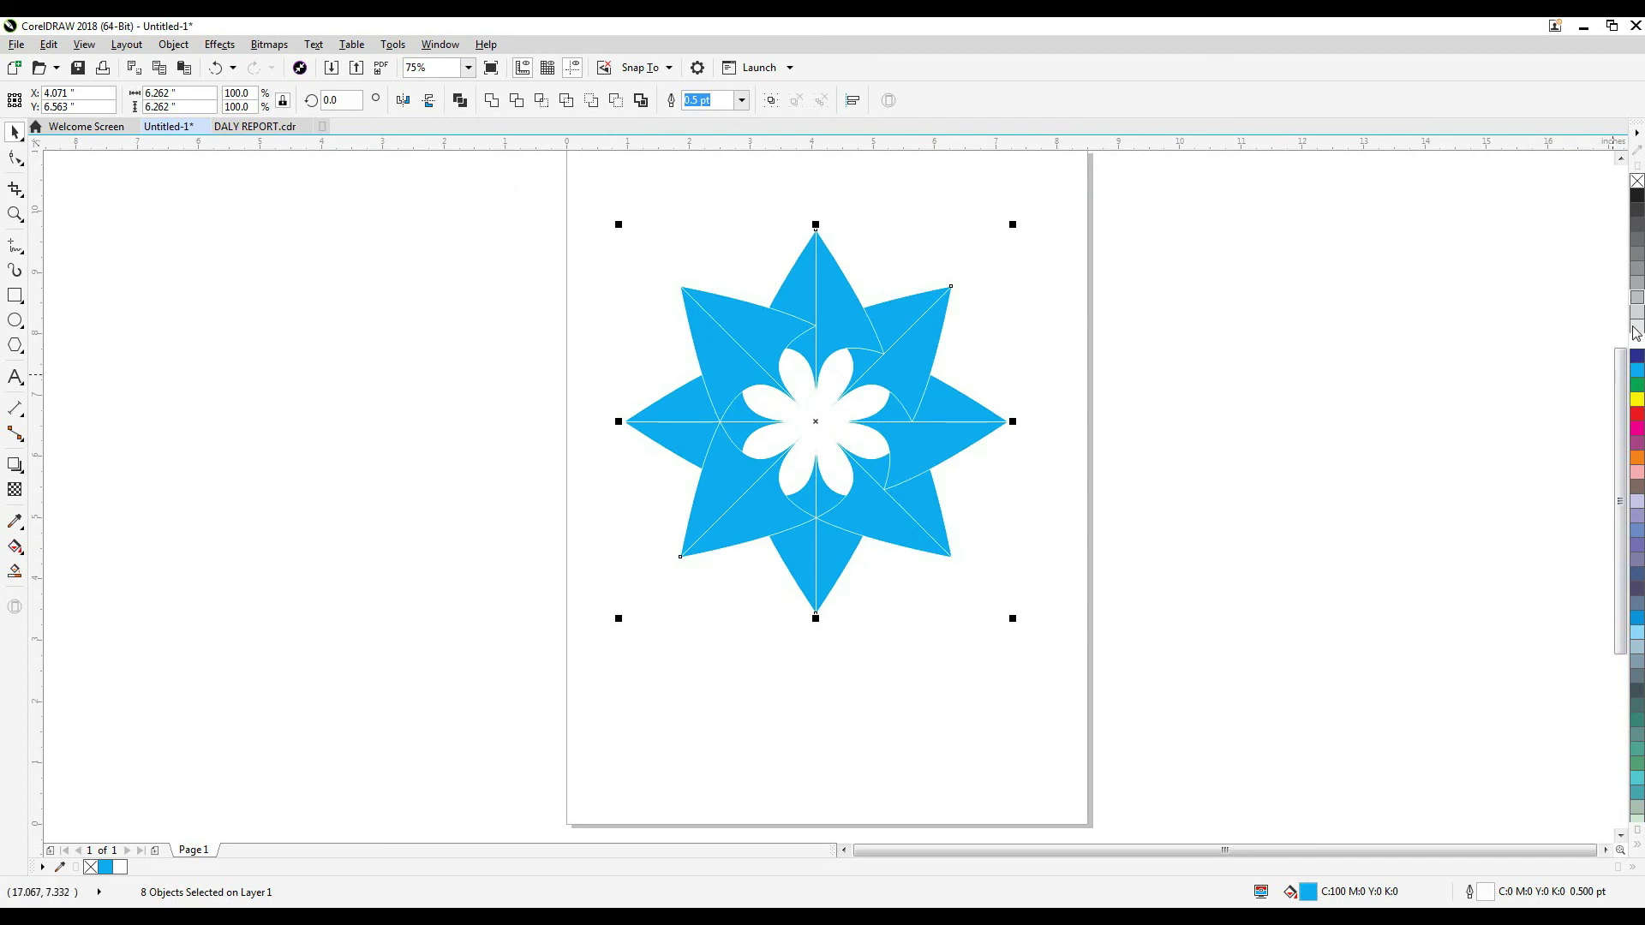
pyautogui.rightClick(1636, 199)
pyautogui.click(1111, 480)
# Move the complete eight-piece flower off the page to the blank area on its right.
pyautogui.scroll(-1, 1105, 488)
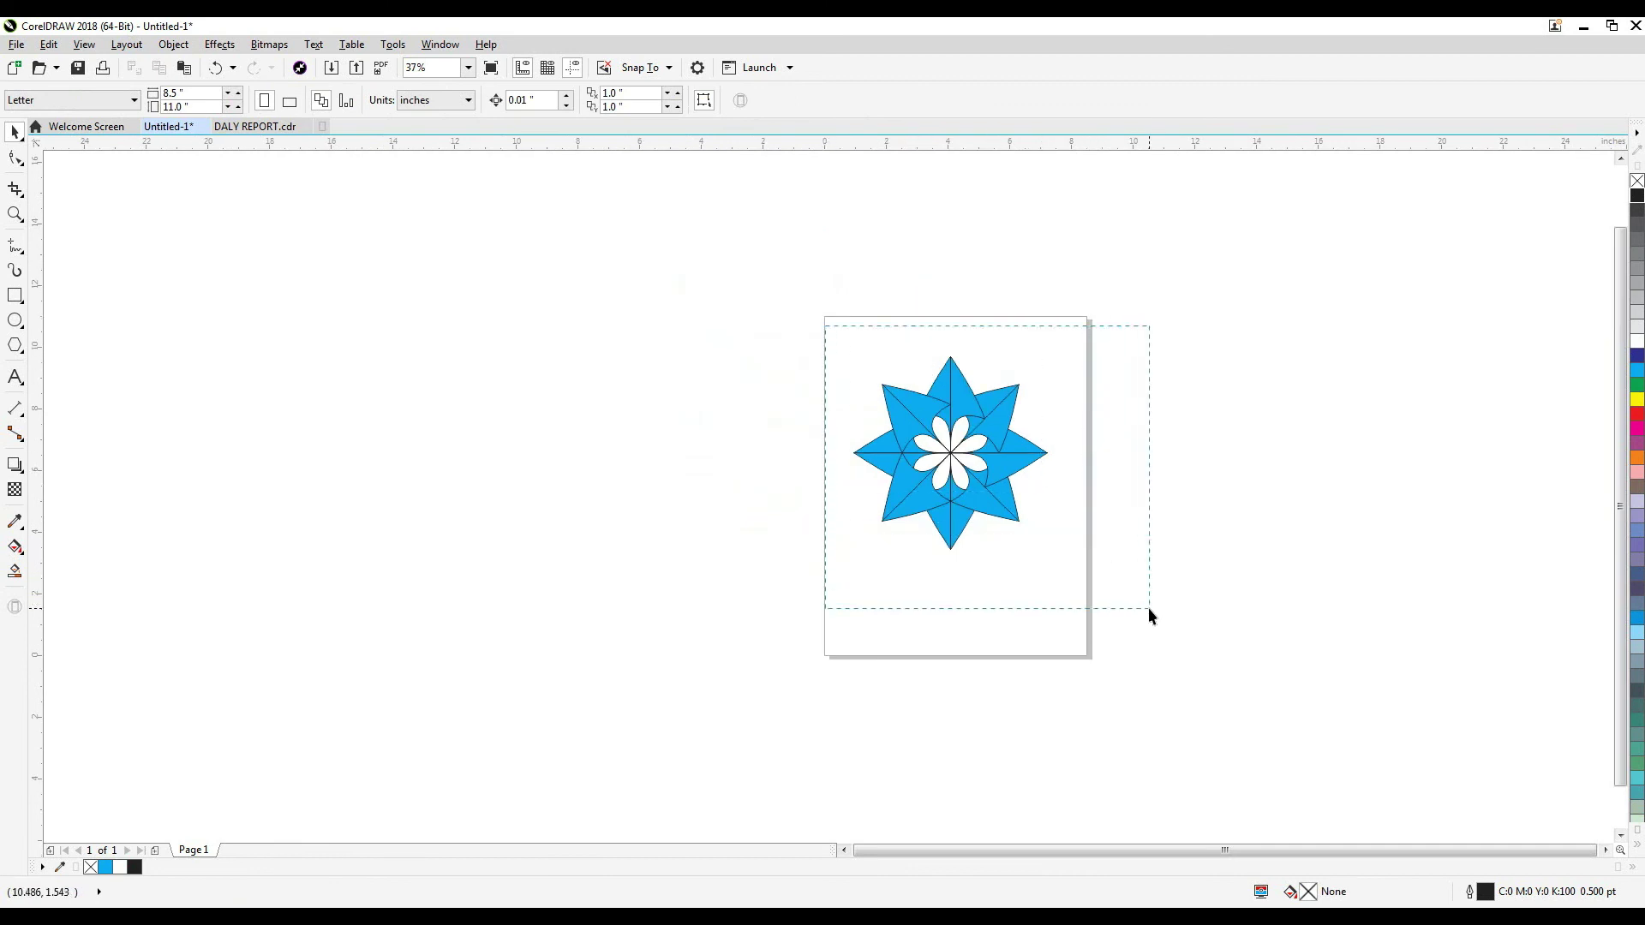
pyautogui.moveTo(1148, 608); pyautogui.dragTo(1148, 609)
pyautogui.moveTo(985, 426); pyautogui.dragTo(1233, 428)
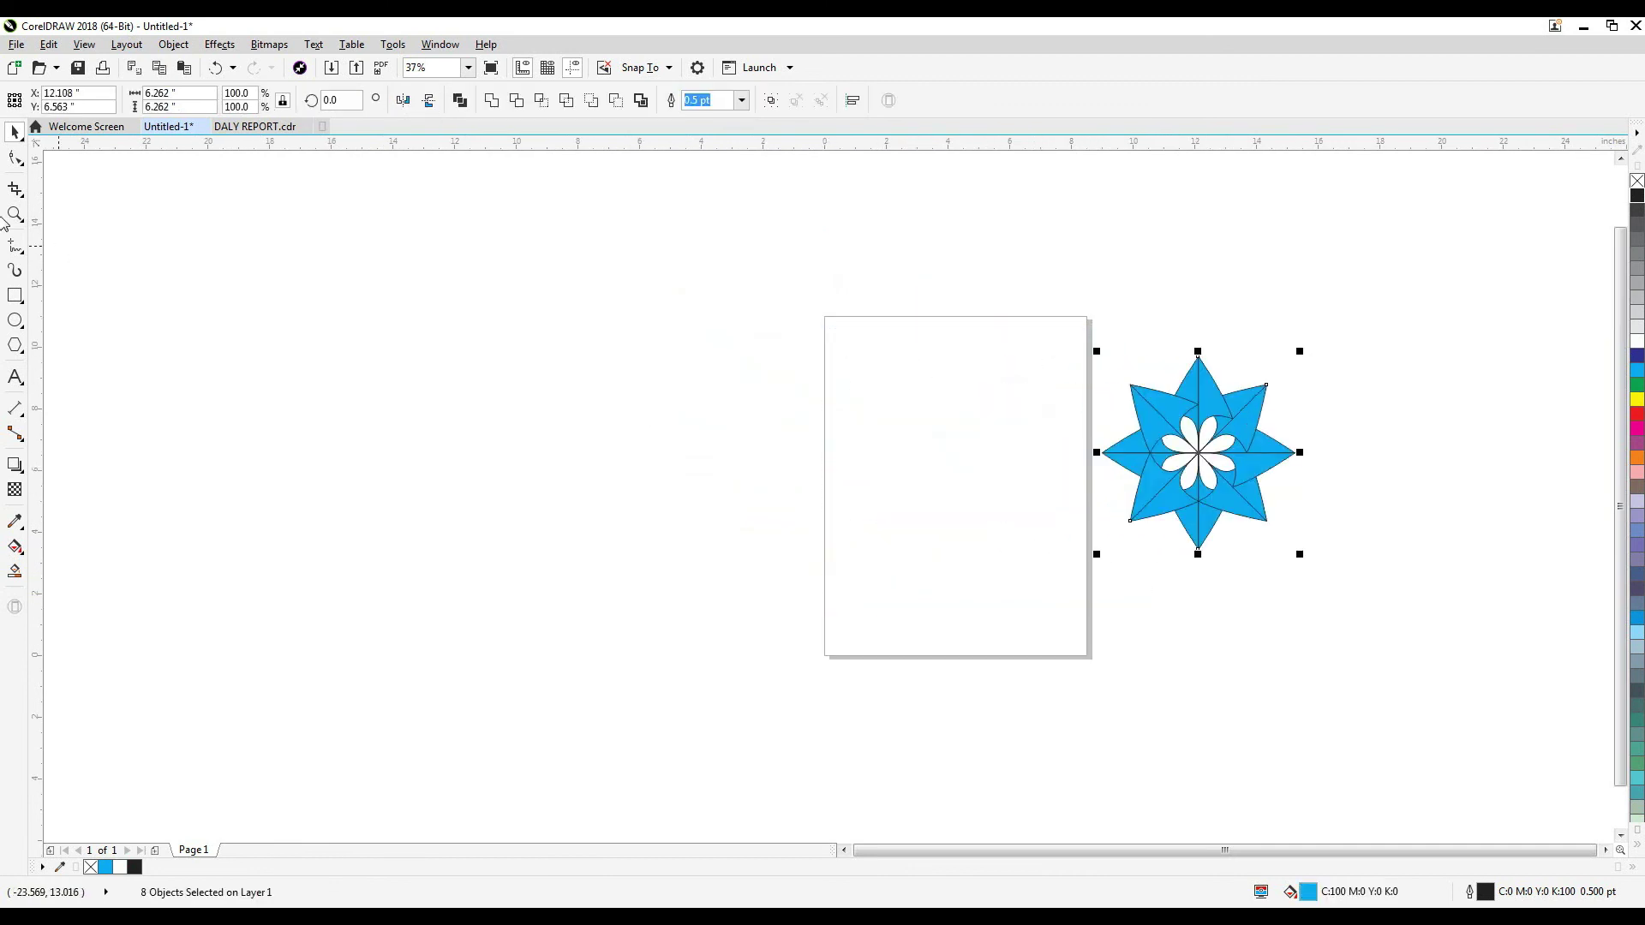
# Draw a square about 3.78 in wide on the page and convert it to curves for node editing.
pyautogui.click(15, 294)
pyautogui.moveTo(897, 362); pyautogui.dragTo(1013, 479)
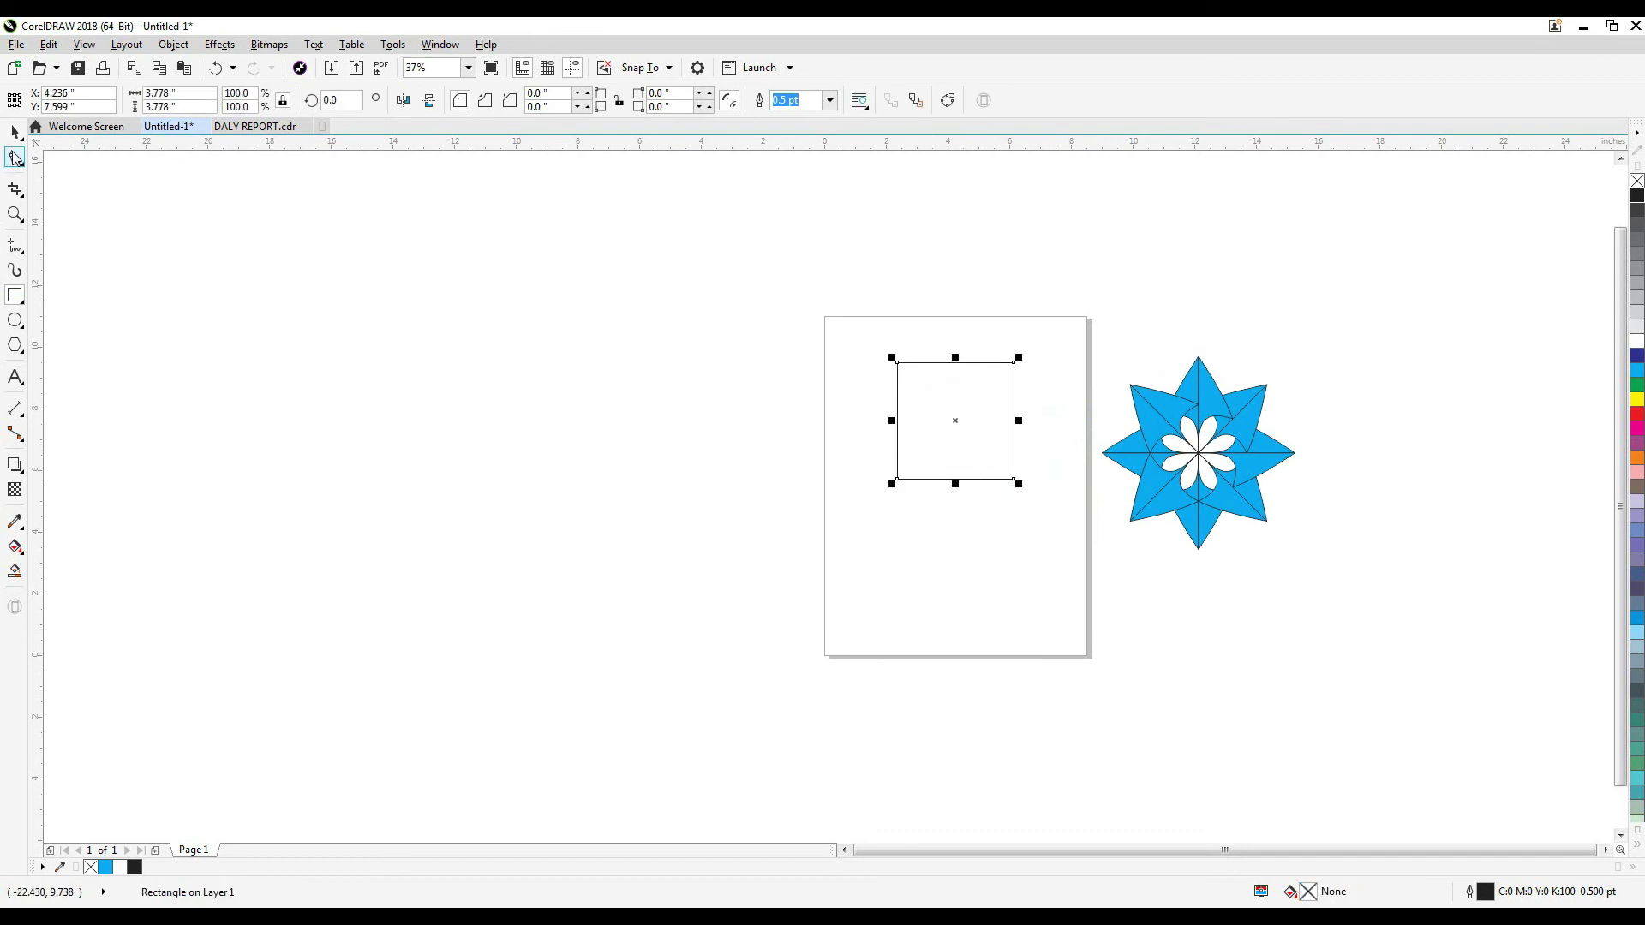
pyautogui.press('z')
pyautogui.moveTo(874, 349); pyautogui.dragTo(1053, 525)
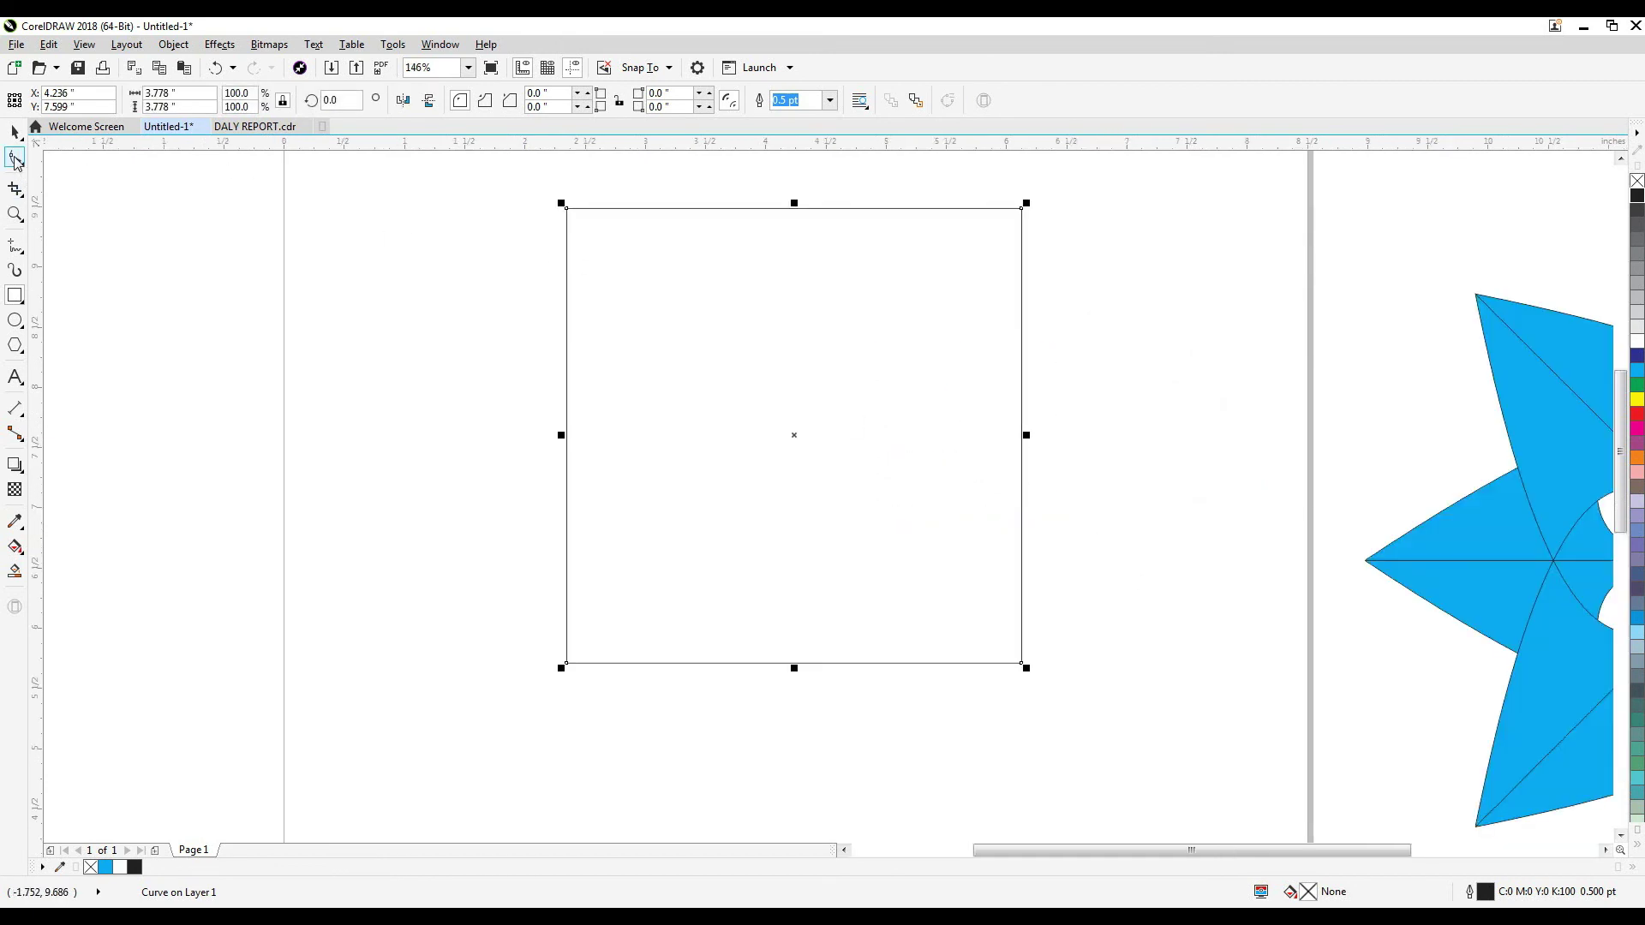
pyautogui.click(15, 159)
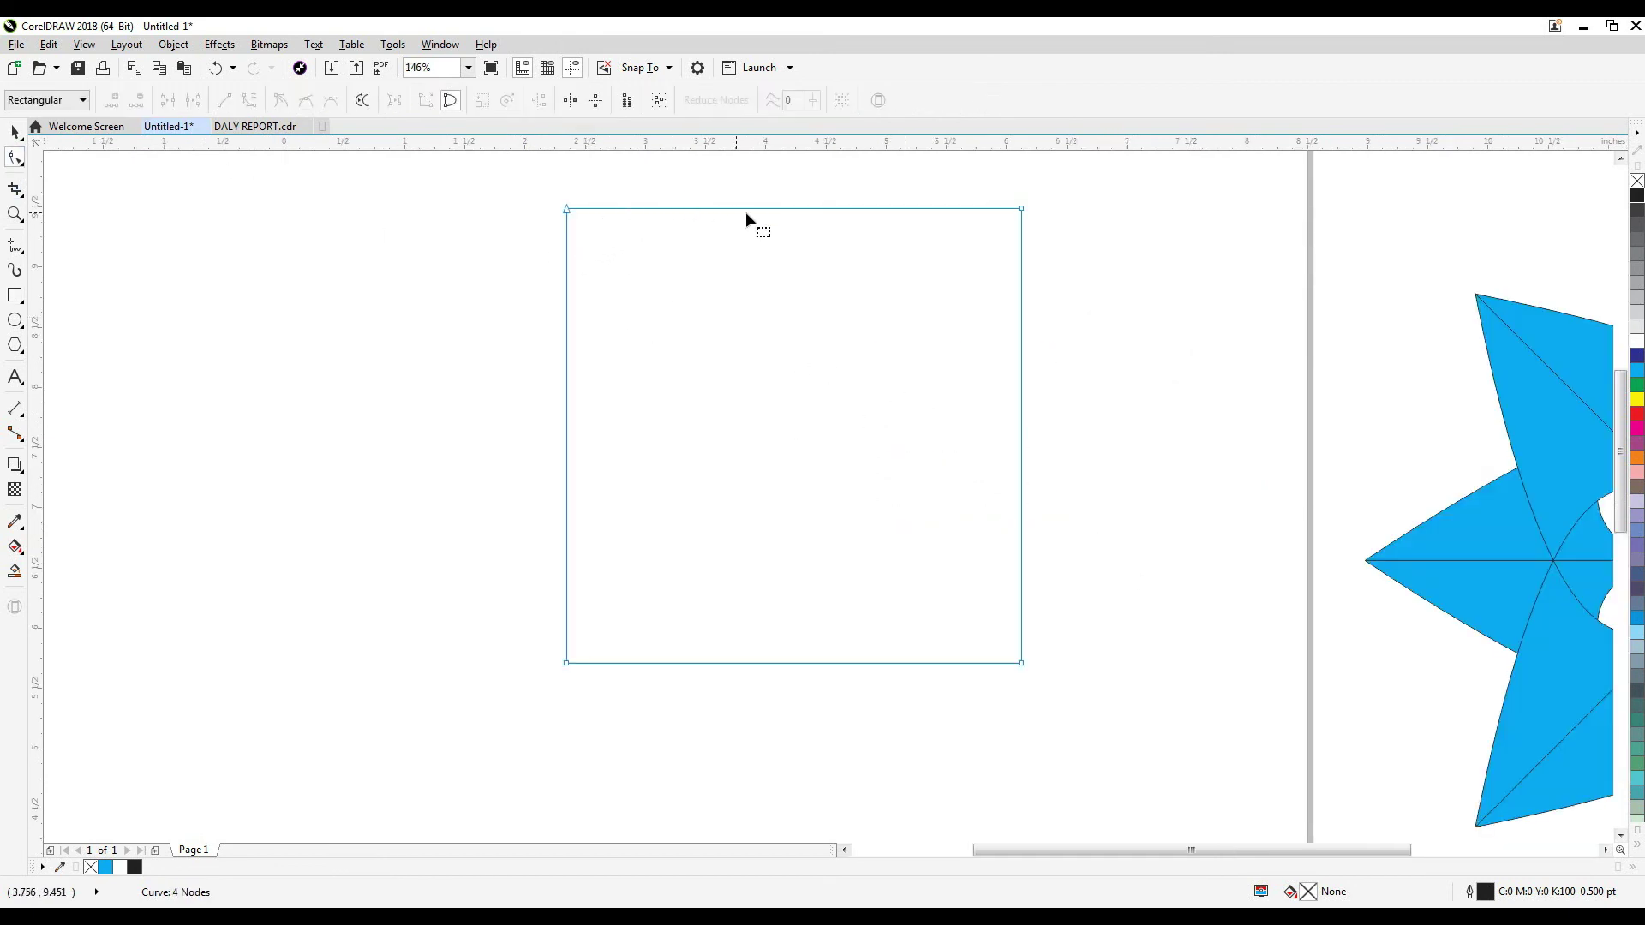
# Try Stretch or Scale Nodes on the square's top-left corner node, pull it down and outward, and undo the change.
pyautogui.click(770, 209)
pyautogui.click(565, 209)
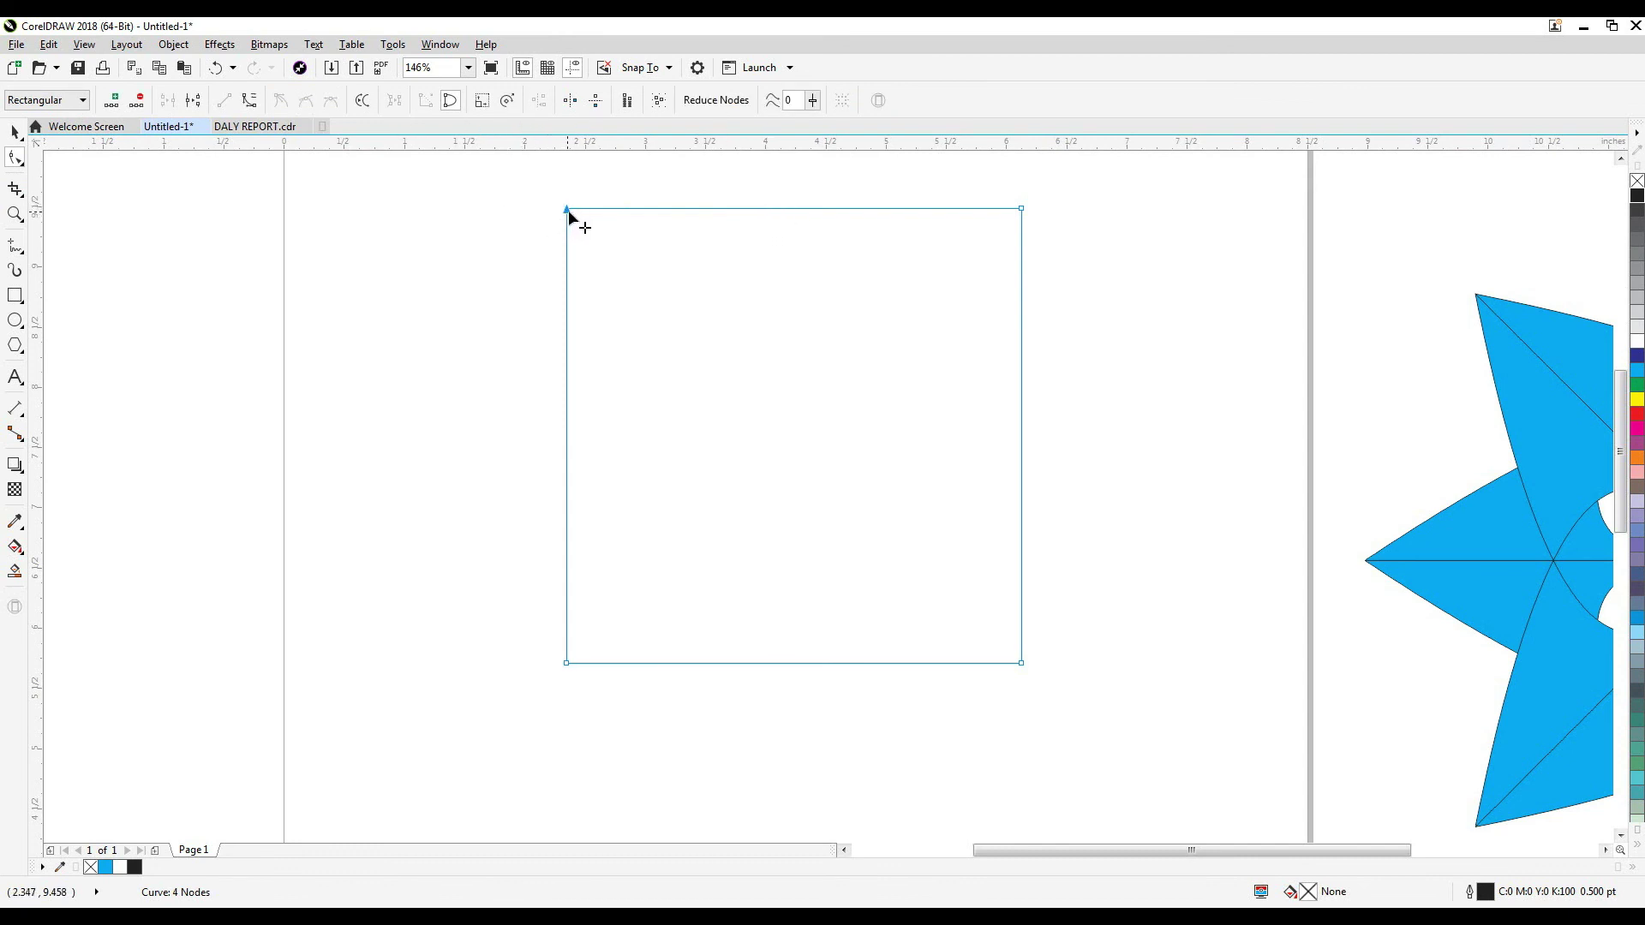
pyautogui.click(480, 106)
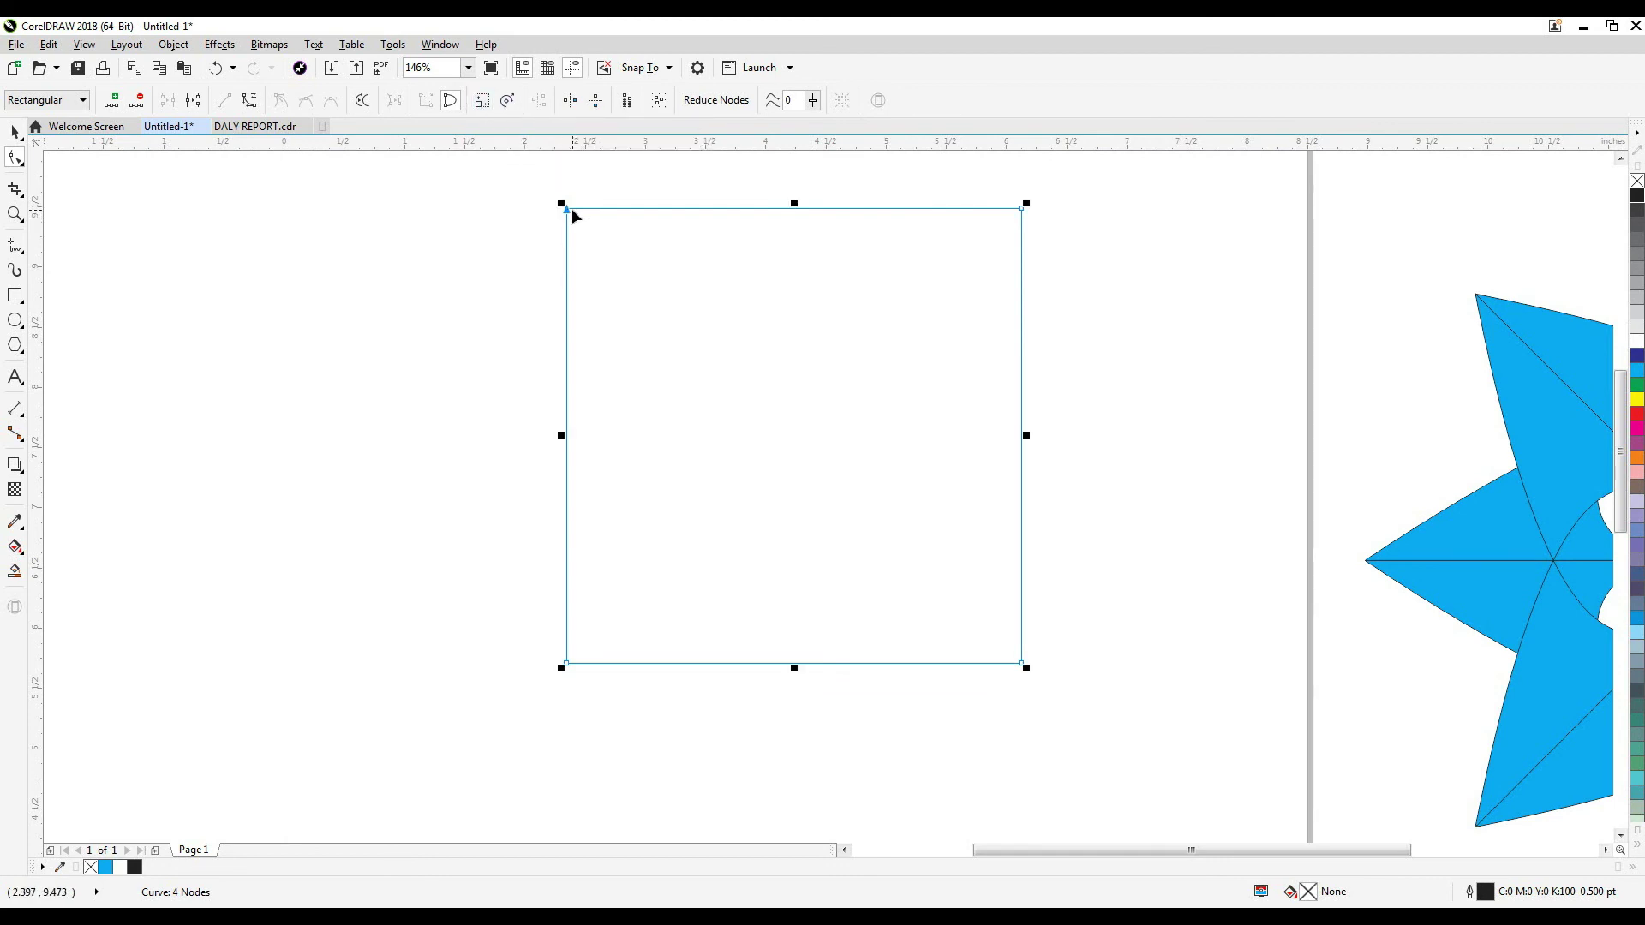
pyautogui.moveTo(567, 210); pyautogui.dragTo(403, 384)
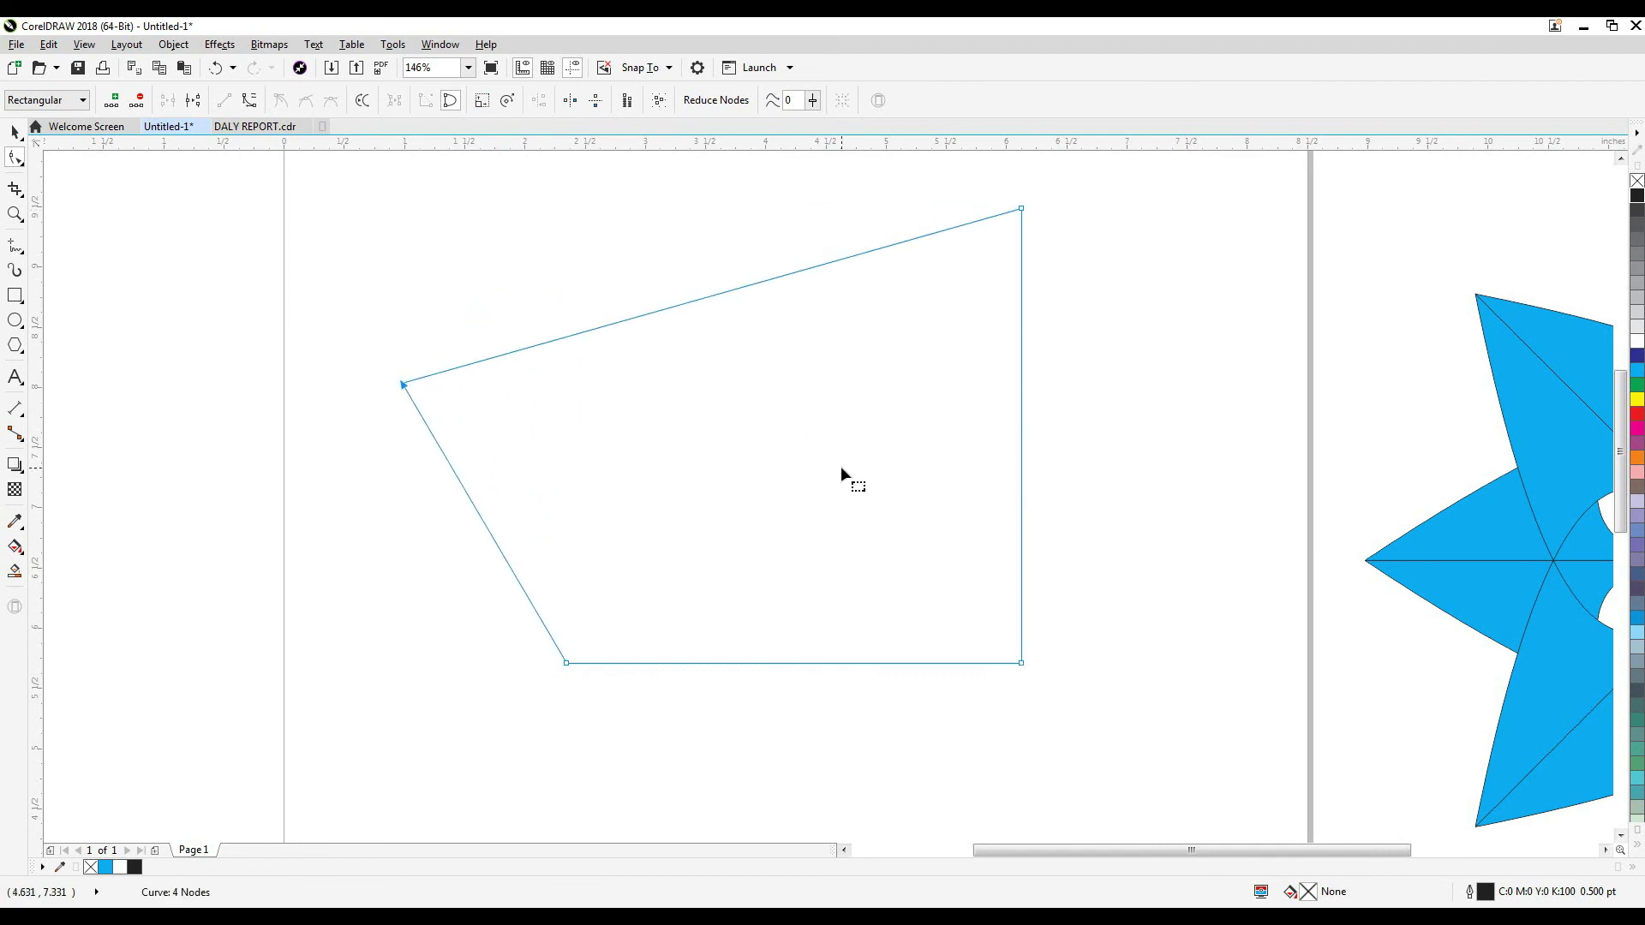
pyautogui.hotkey('ctrl', 'z')
# Convert all four of the square's line segments to curves and apply Stretch or Scale Nodes to its nodes.
pyautogui.moveTo(500, 202); pyautogui.dragTo(690, 685)
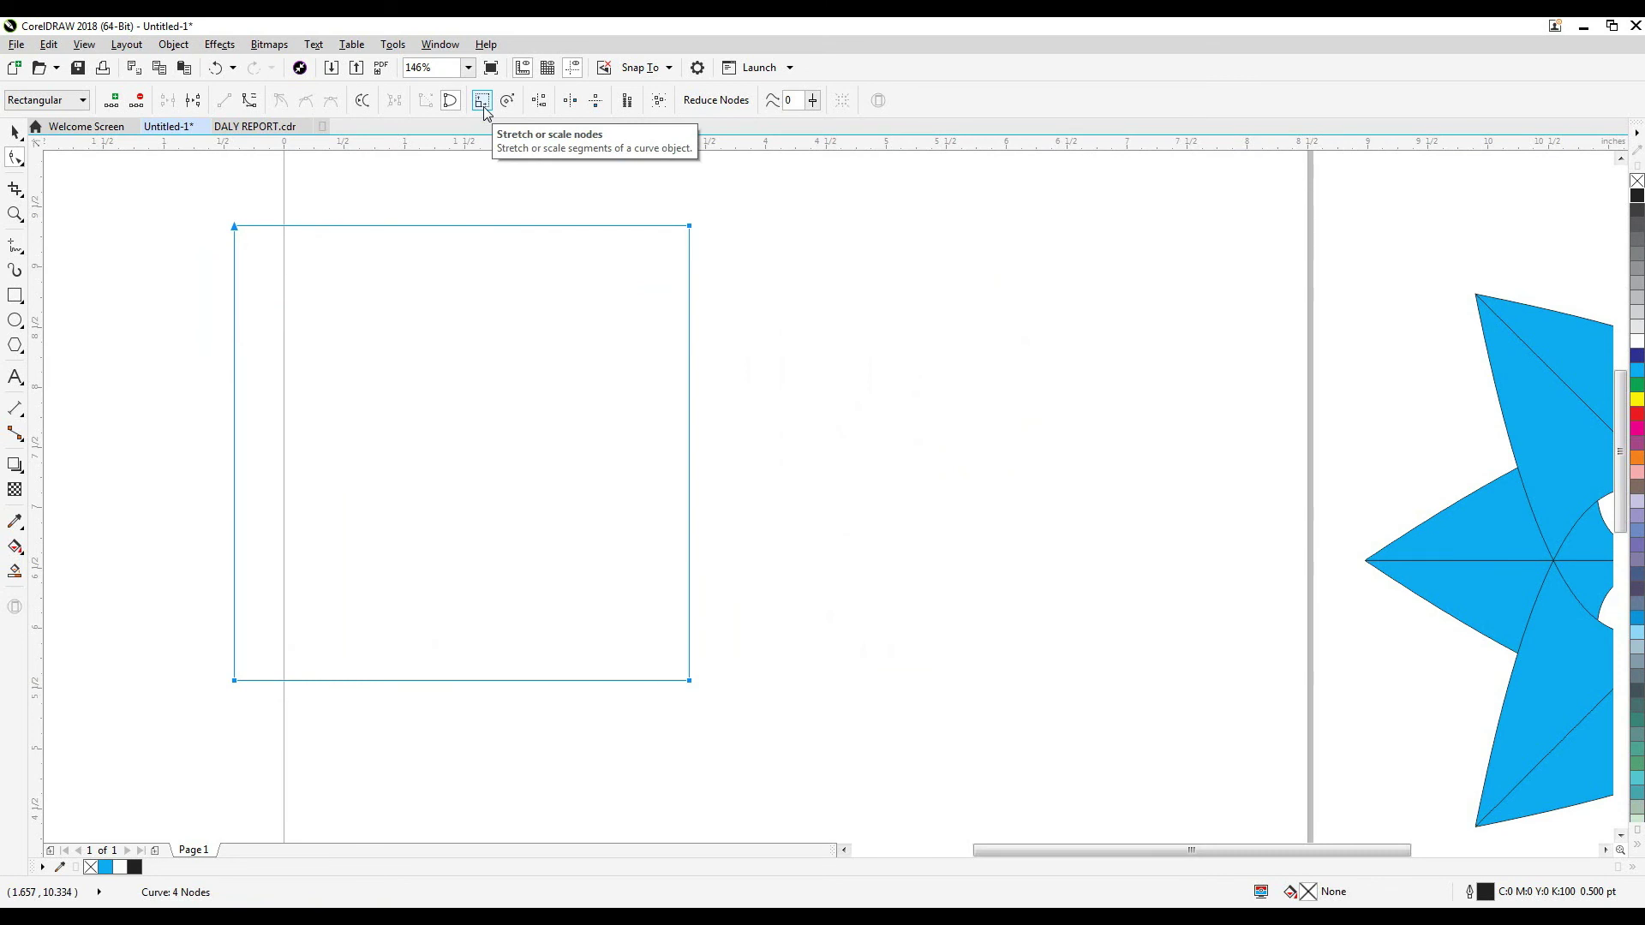
pyautogui.click(249, 101)
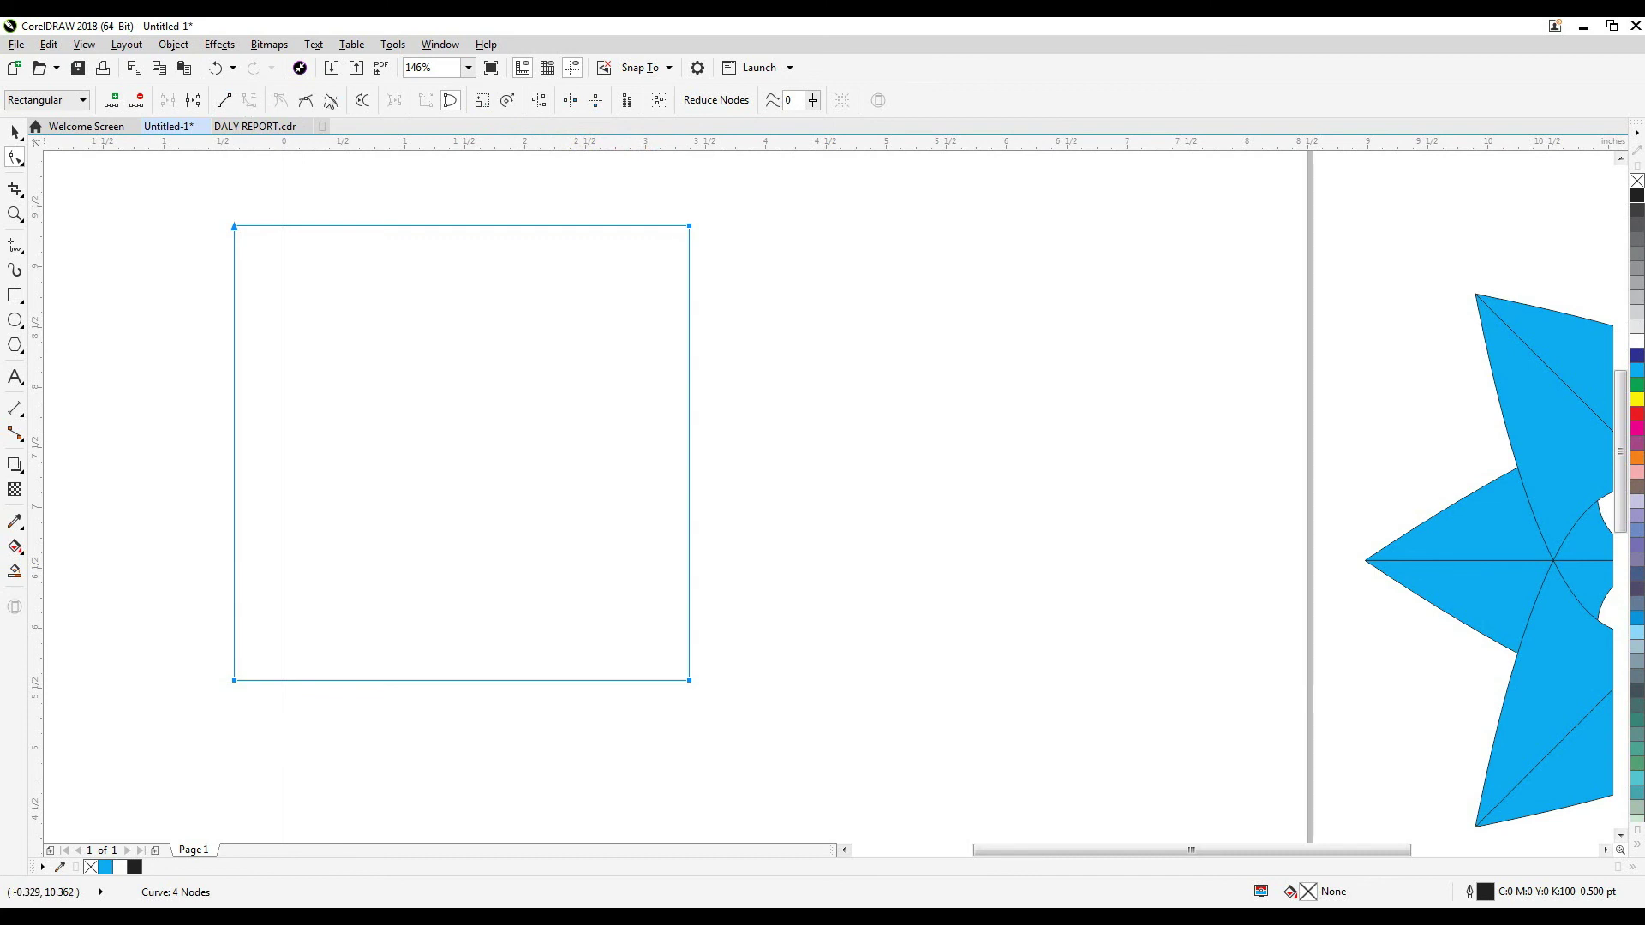
pyautogui.click(482, 101)
# Try pulling each of the square's corner nodes outward to distort its curved sides.
pyautogui.moveTo(690, 221); pyautogui.dragTo(1111, 292)
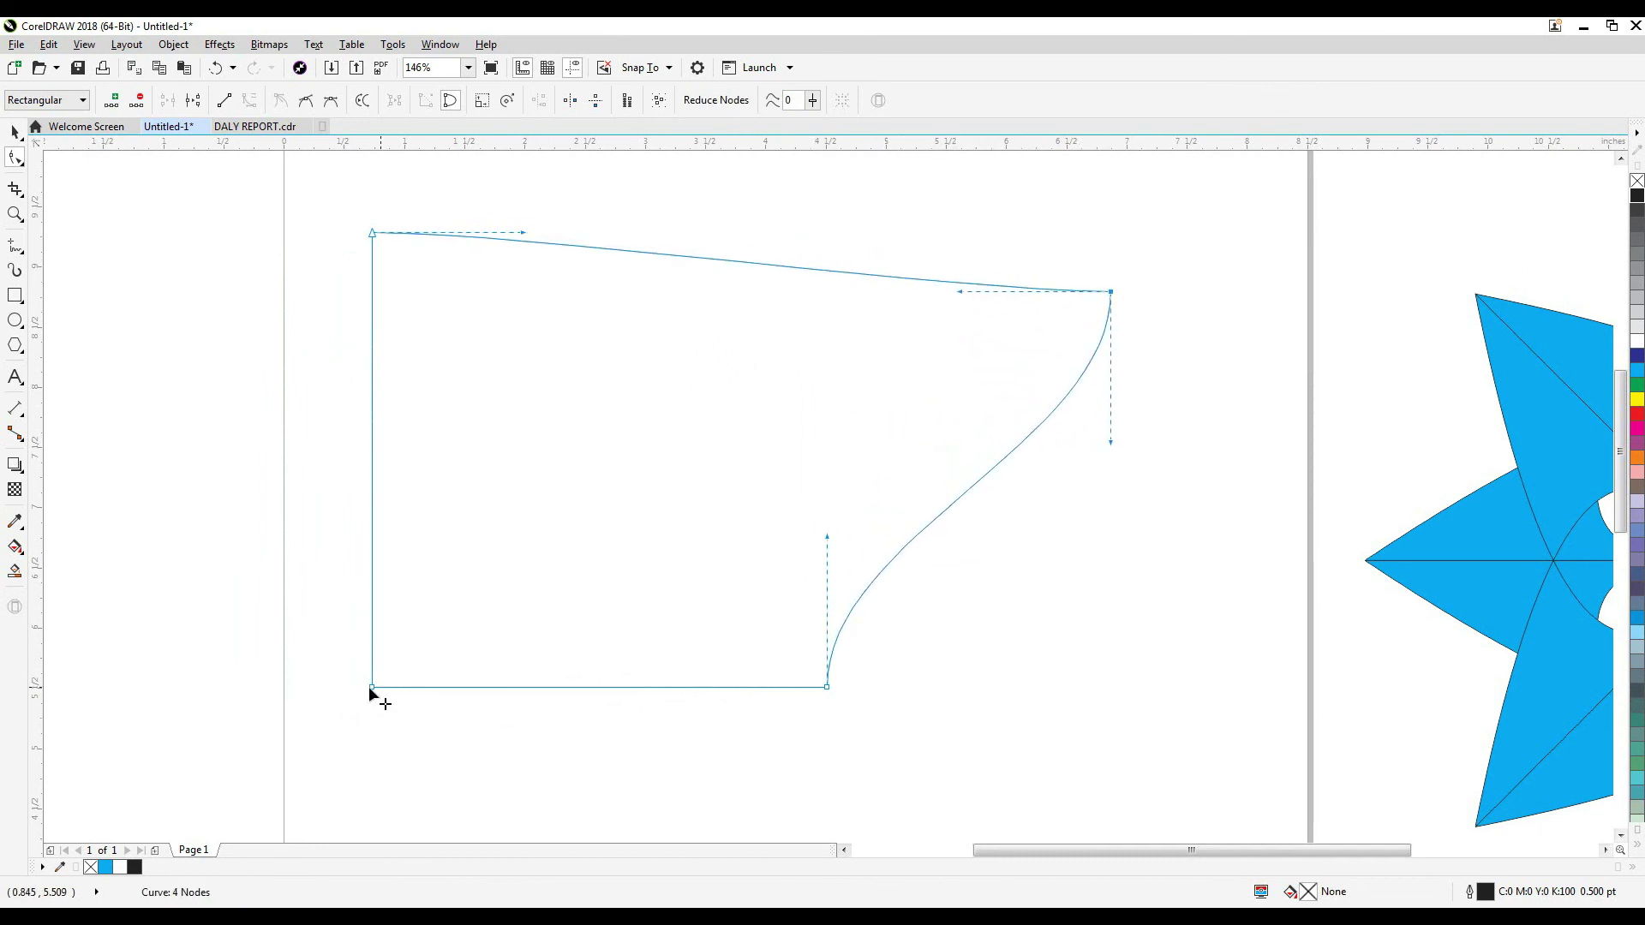
pyautogui.moveTo(371, 687); pyautogui.dragTo(119, 759)
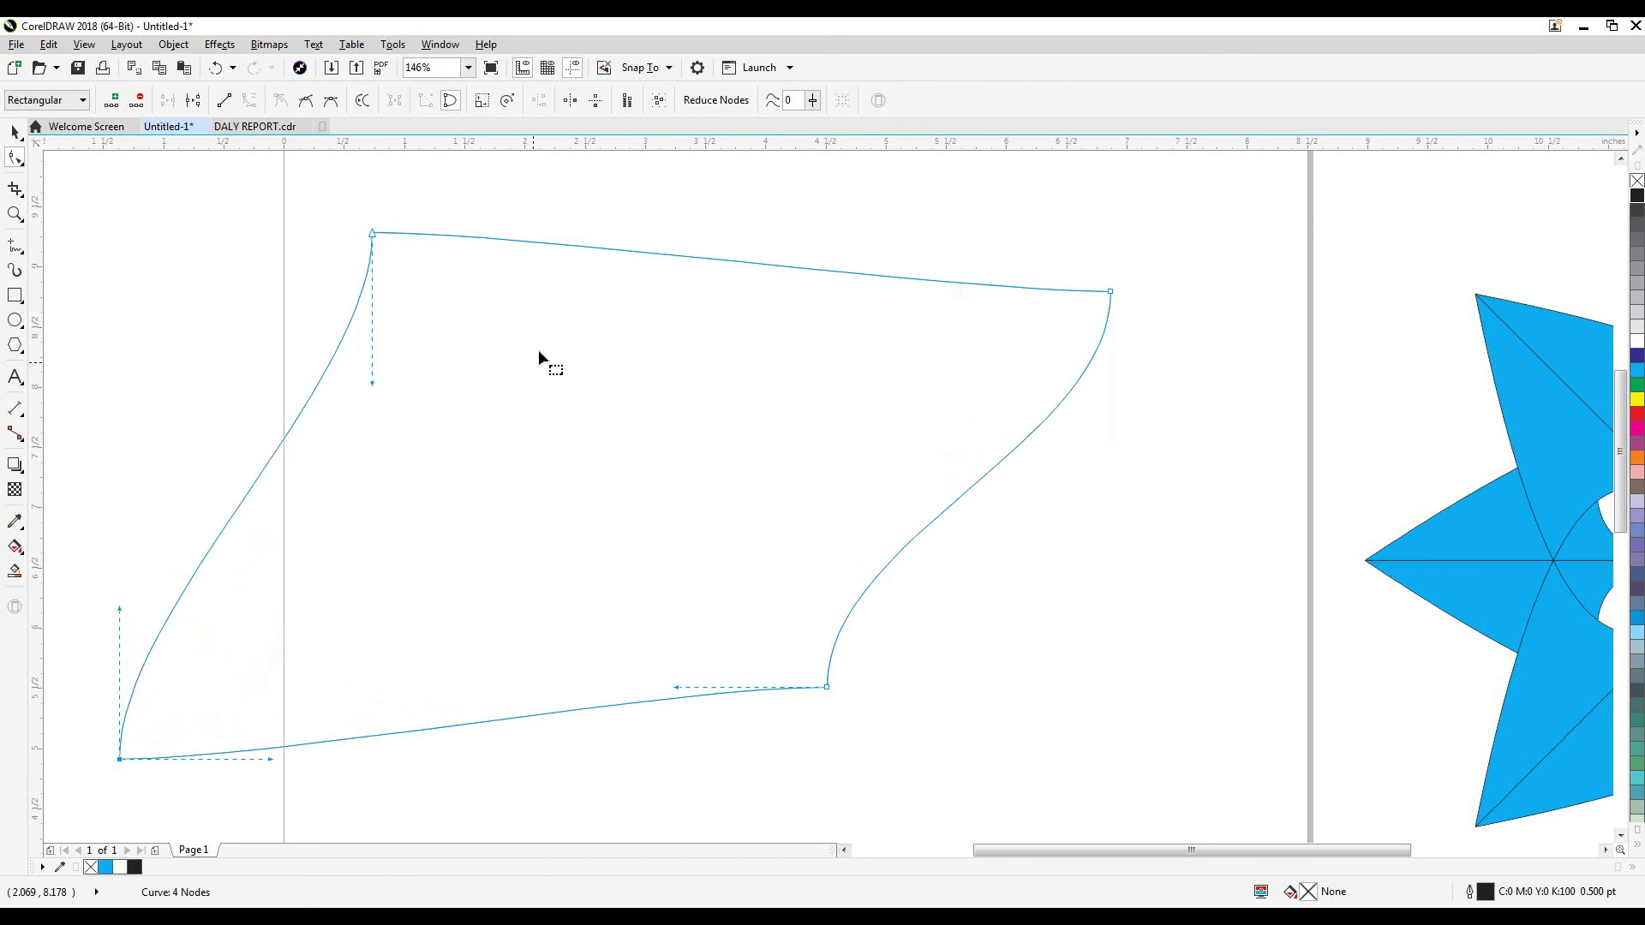
pyautogui.moveTo(828, 687); pyautogui.dragTo(980, 808)
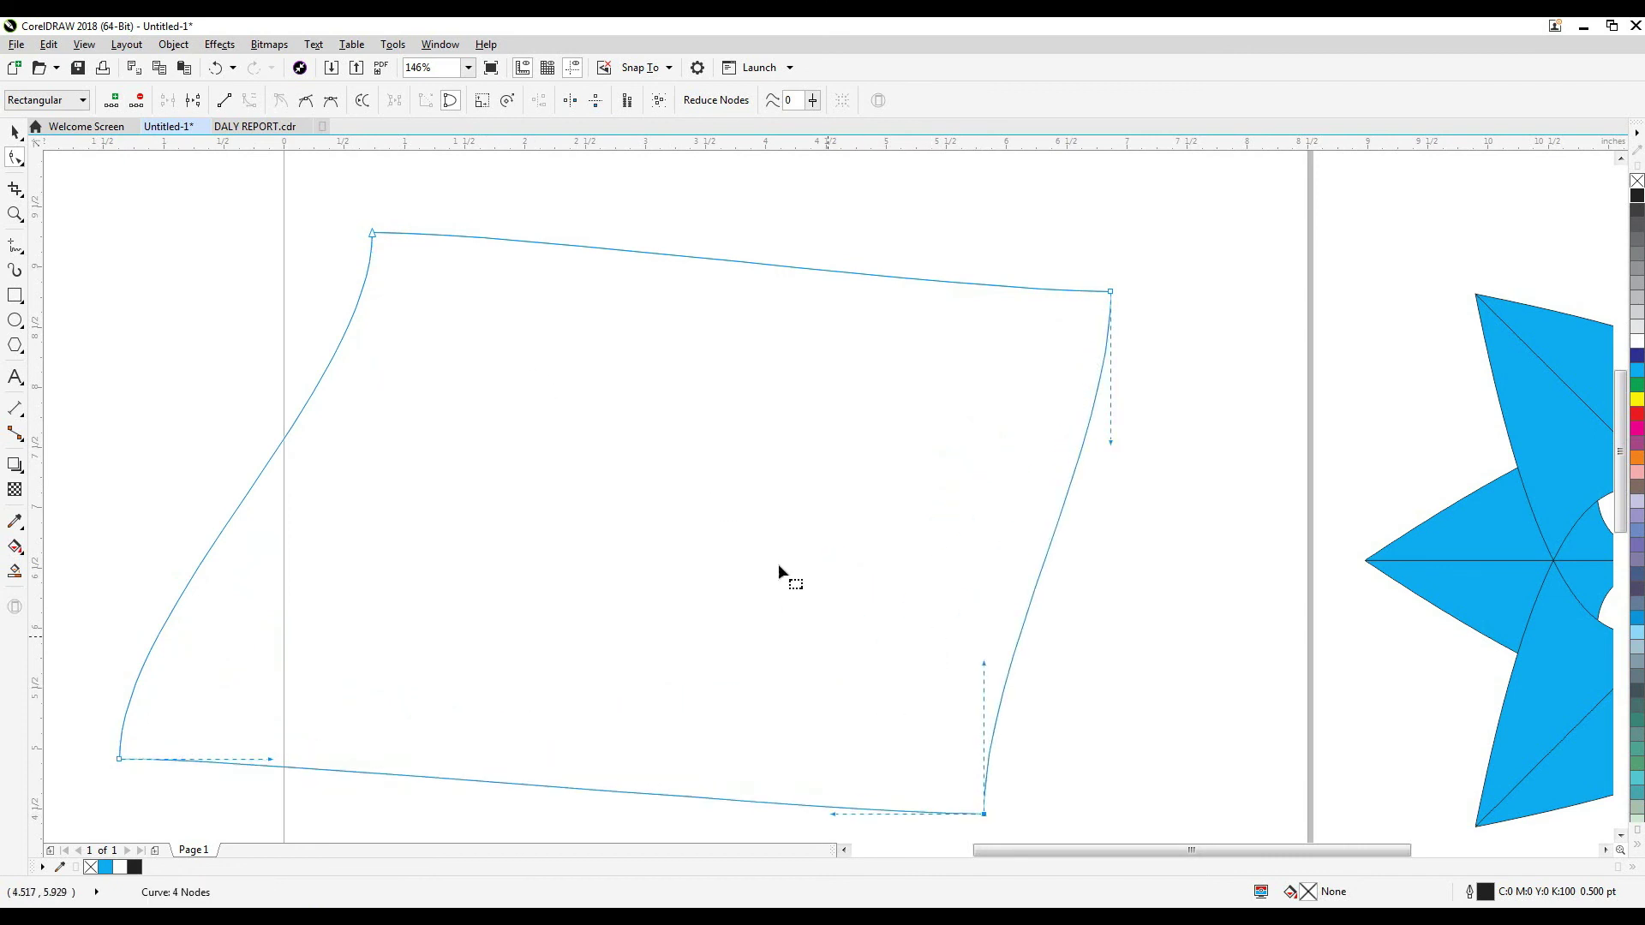
pyautogui.scroll(-3, 778, 564)
pyautogui.moveTo(675, 444); pyautogui.dragTo(674, 285)
pyautogui.moveTo(863, 459); pyautogui.dragTo(958, 305)
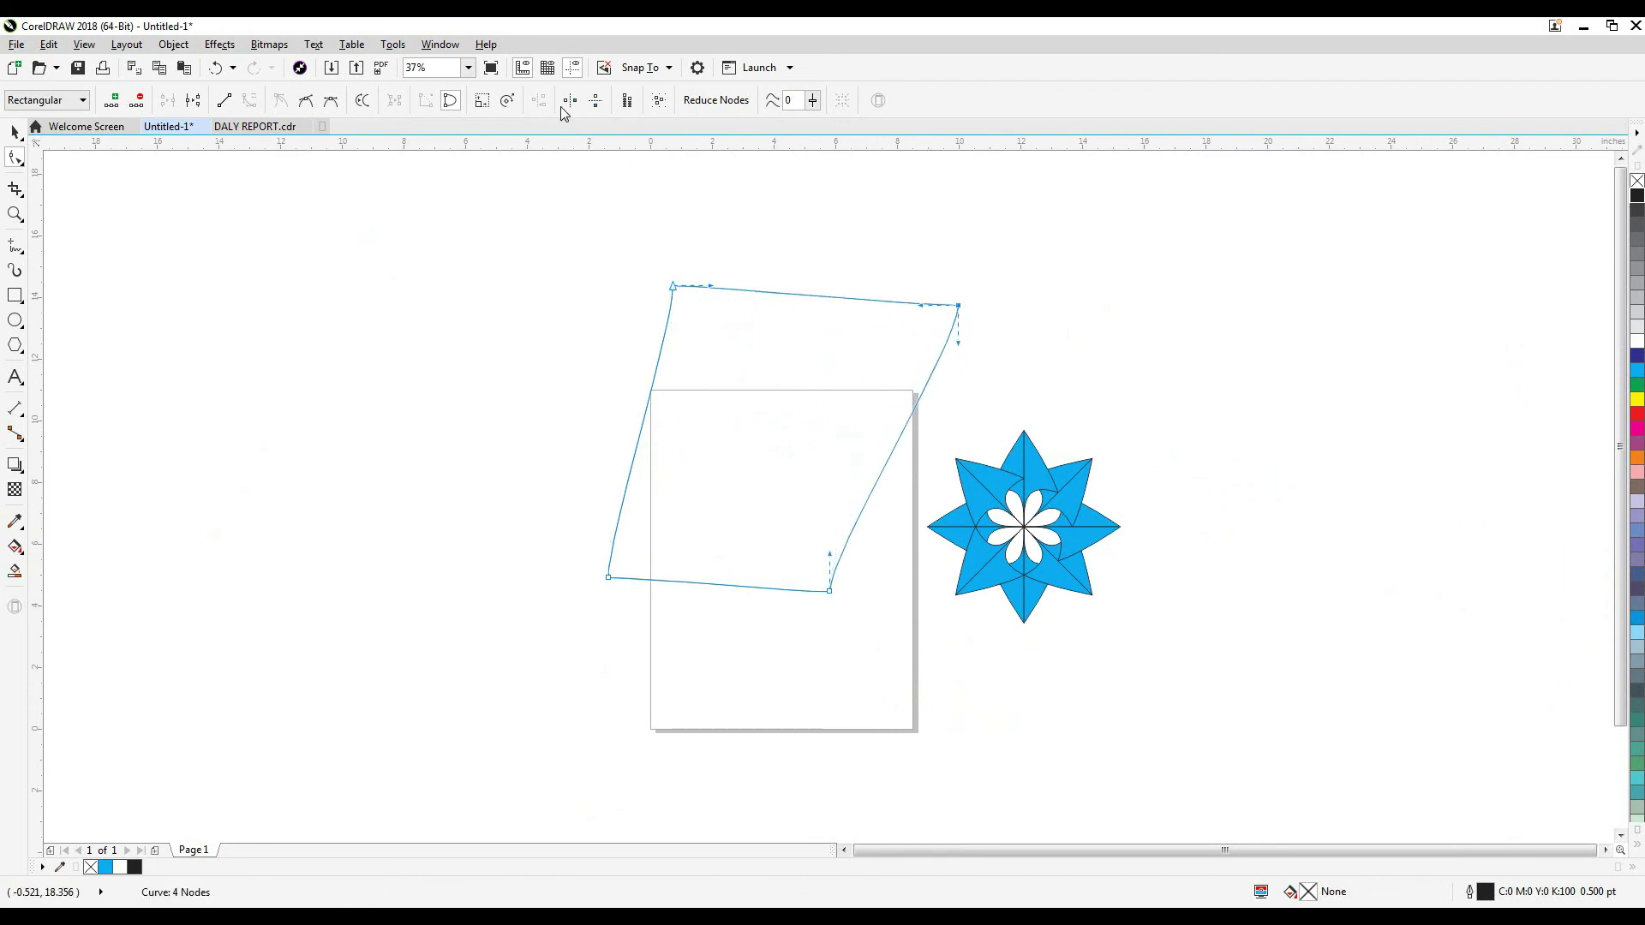
# Try Stretch or Scale Nodes and pull the top-left node outward, then undo all the corner node moves.
pyautogui.click(480, 107)
pyautogui.click(625, 346)
pyautogui.moveTo(673, 286); pyautogui.dragTo(527, 291)
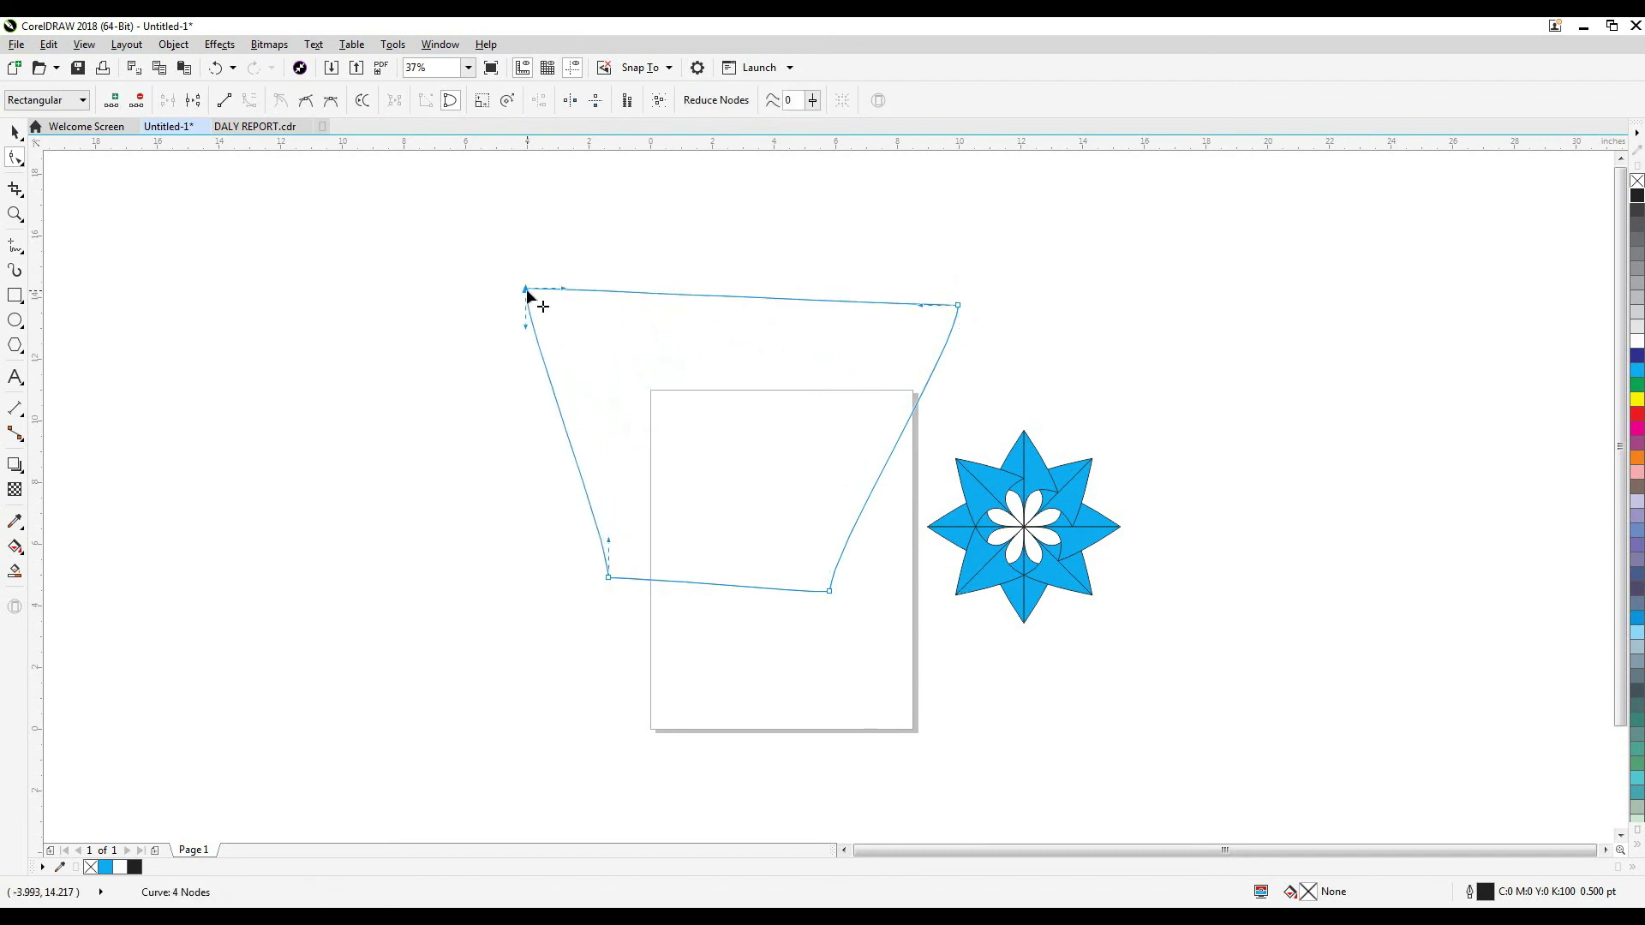
pyautogui.hotkey('ctrl', 'z')
pyautogui.hotkey('ctrl', 'z')
pyautogui.hotkey('ctrl', 'z')
pyautogui.hotkey('ctrl', 'z')
pyautogui.hotkey('ctrl', 'z')
pyautogui.hotkey('ctrl', 'z')
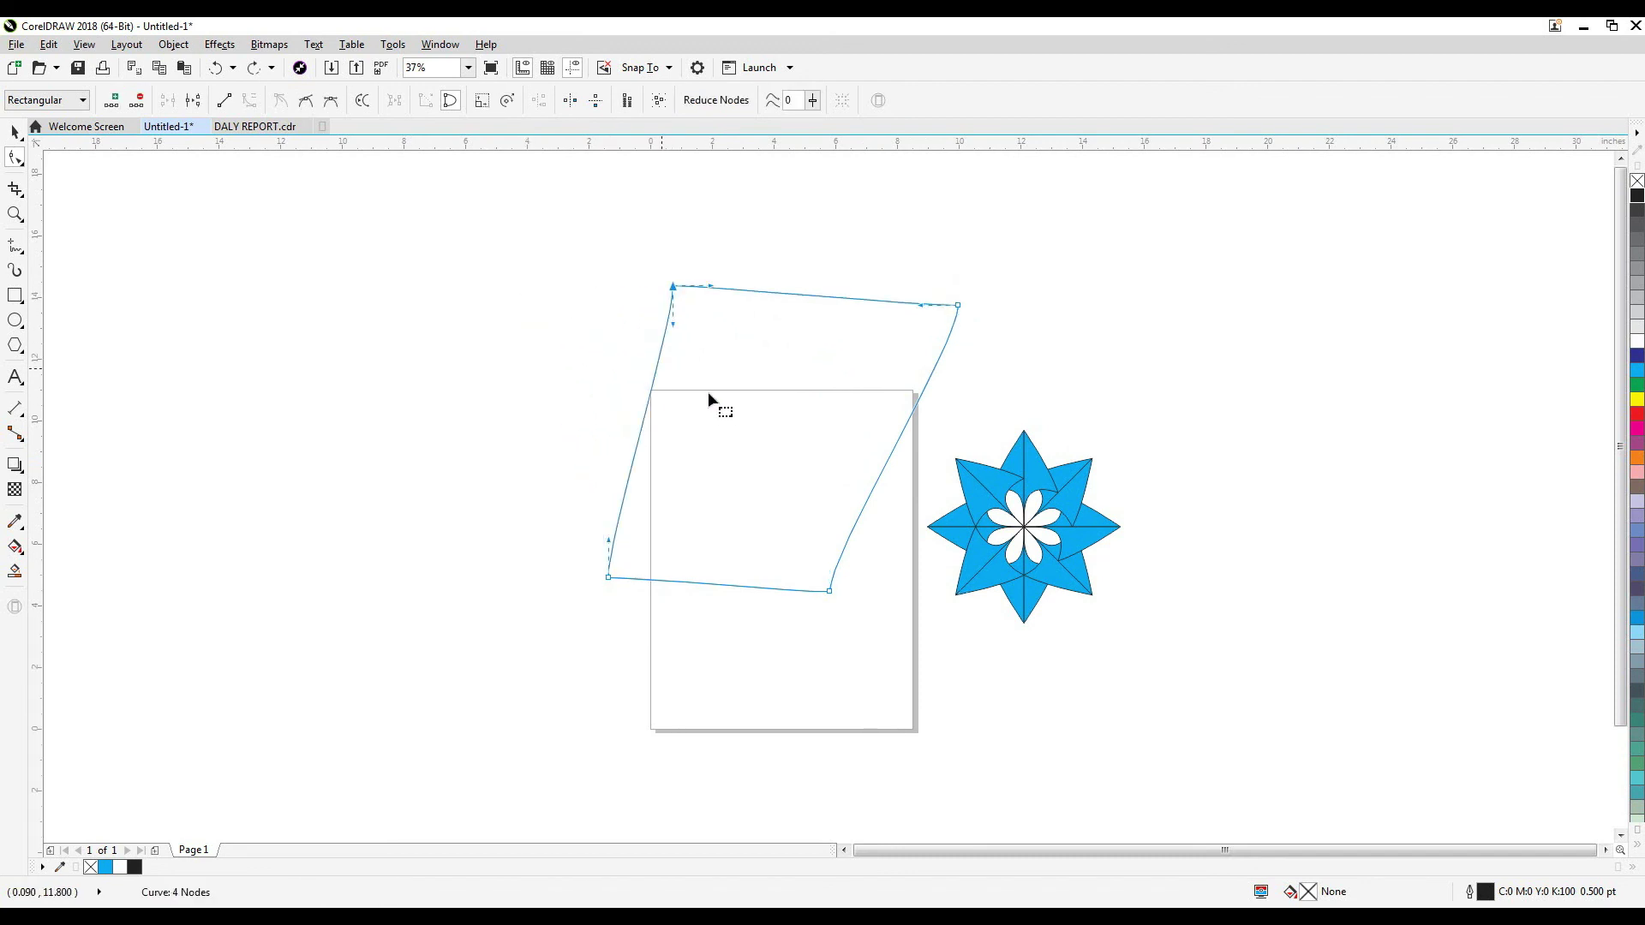
pyautogui.hotkey('ctrl', 'z')
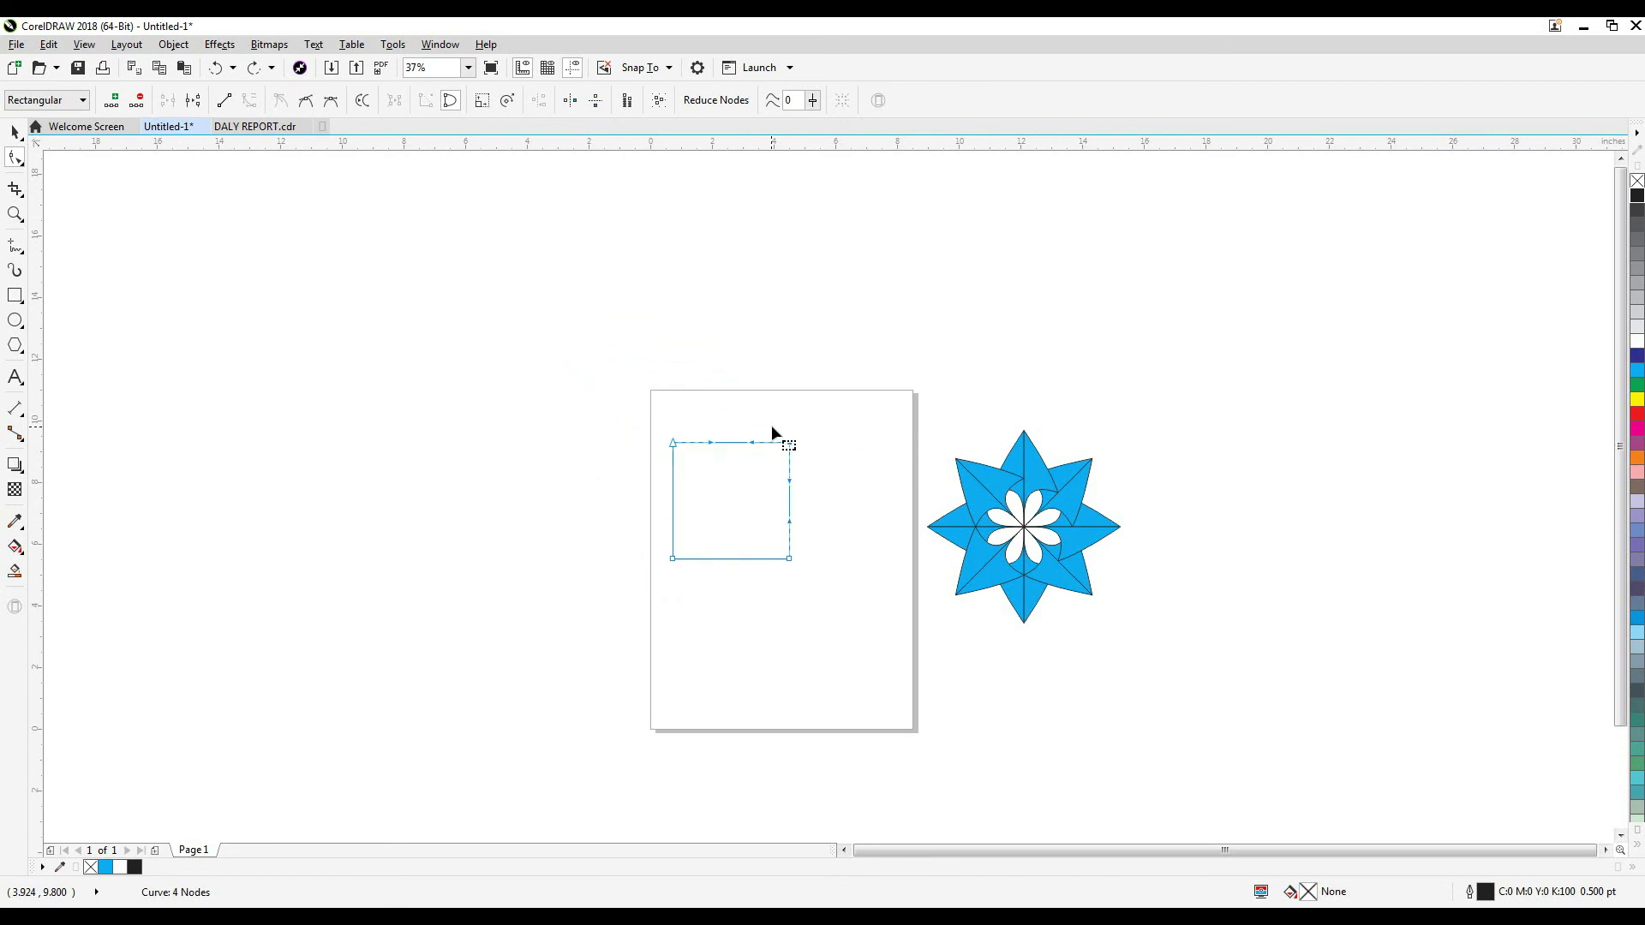
# Try pulling the square's top-right corner node up and outward, and undo the move.
pyautogui.press('z')
pyautogui.moveTo(660, 426); pyautogui.dragTo(828, 594)
pyautogui.click(546, 310)
pyautogui.moveTo(997, 229); pyautogui.dragTo(1202, 174)
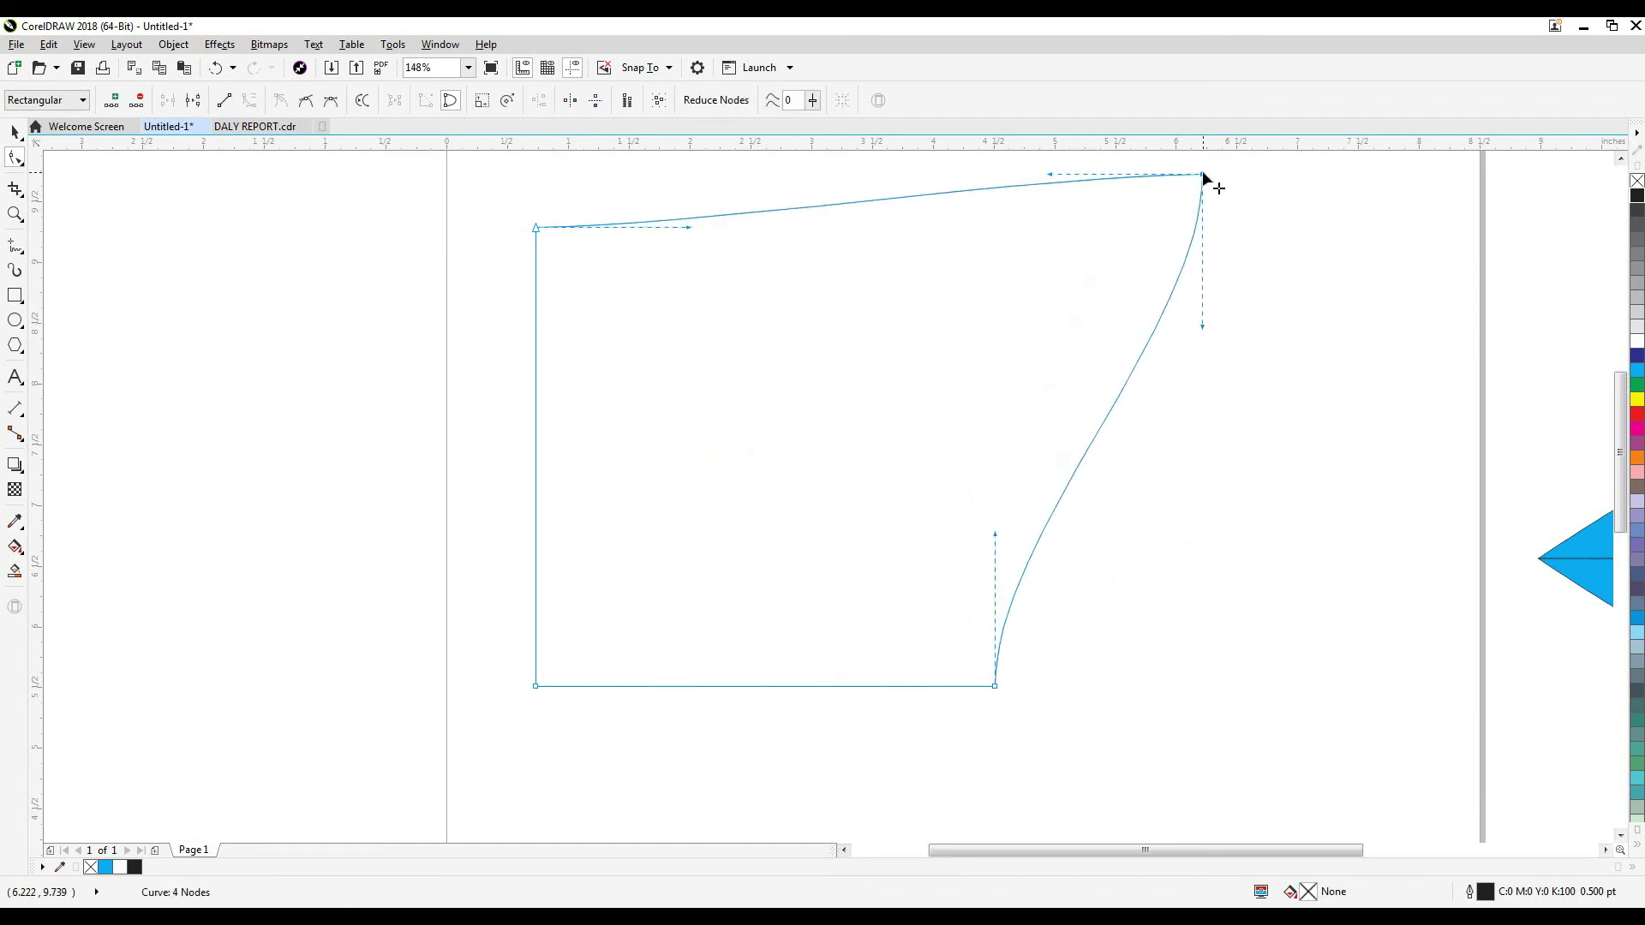
pyautogui.hotkey('ctrl', 'z')
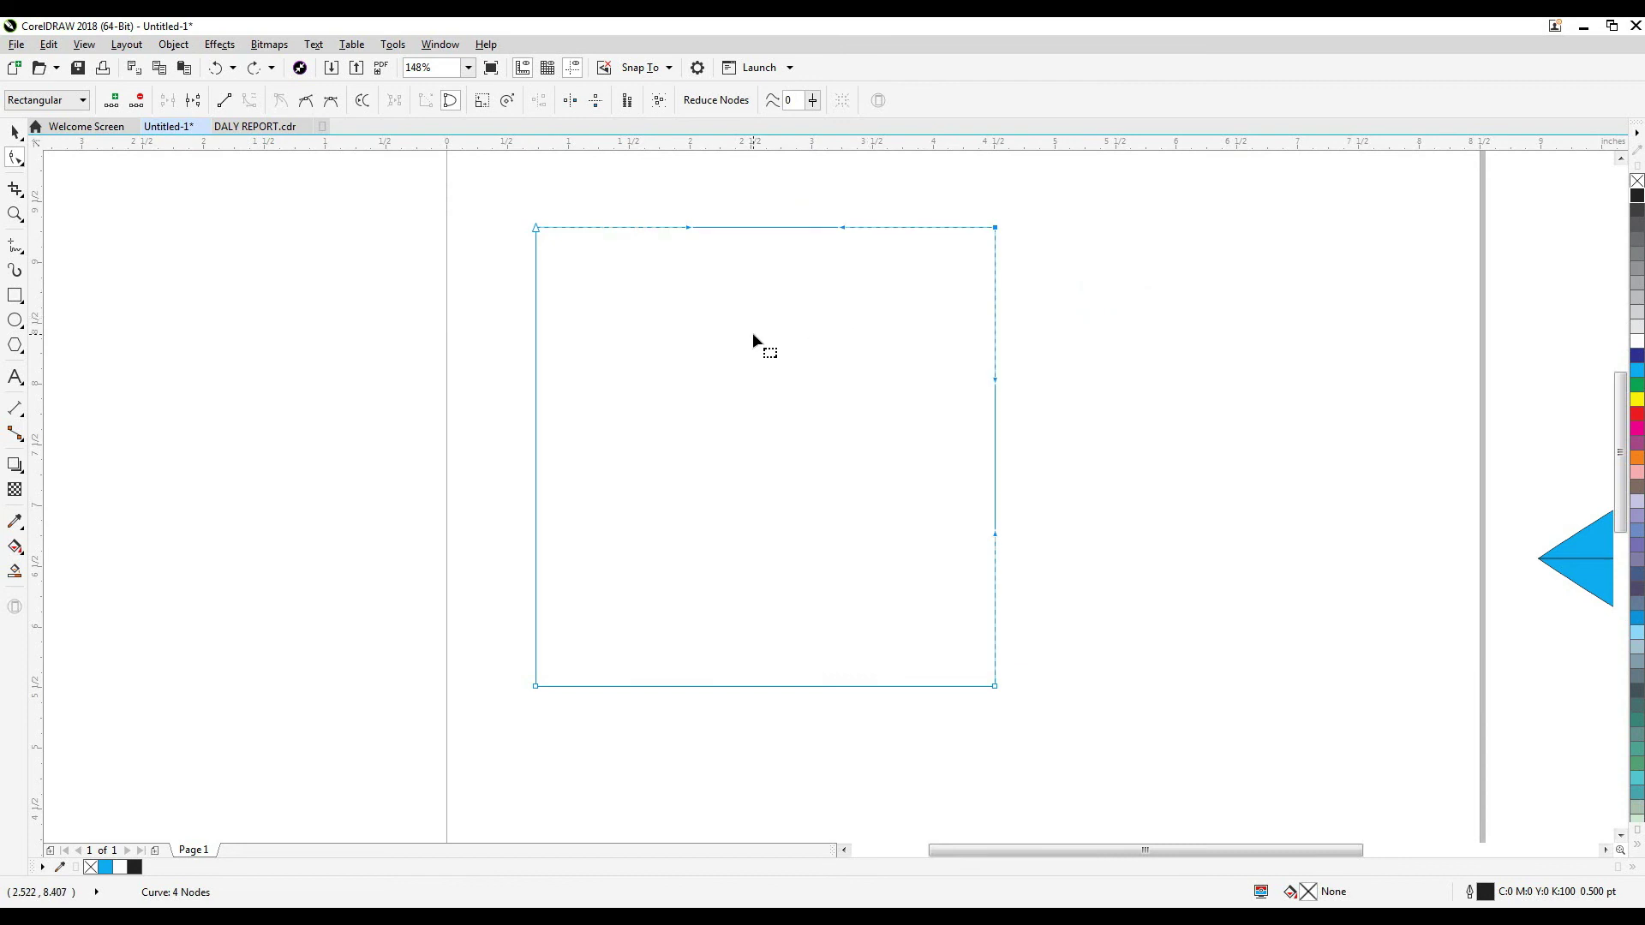
# Try Stretch or Scale Nodes on the top-right node and pull all four corner nodes outward.
pyautogui.click(480, 101)
pyautogui.moveTo(996, 228); pyautogui.dragTo(1059, 191)
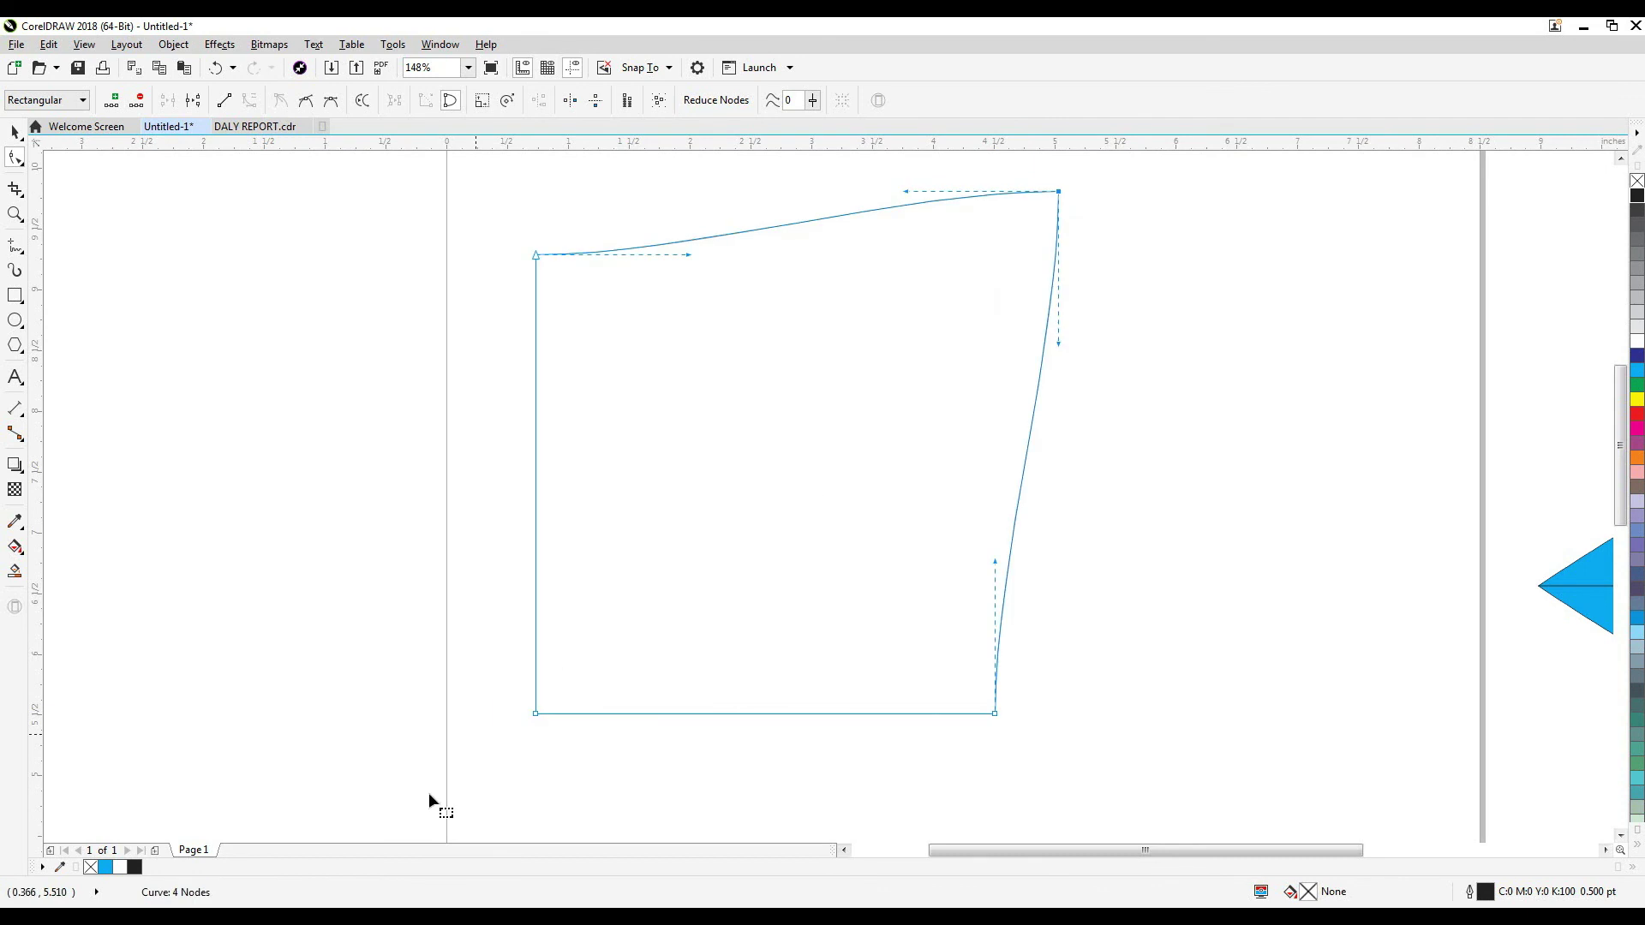
pyautogui.moveTo(536, 712); pyautogui.dragTo(273, 790)
pyautogui.scroll(-3, 413, 639)
pyautogui.moveTo(712, 681); pyautogui.dragTo(898, 792)
pyautogui.moveTo(477, 445); pyautogui.dragTo(330, 352)
pyautogui.moveTo(741, 412); pyautogui.dragTo(822, 284)
# Undo the outward moves of the four corner nodes to restore the square.
pyautogui.hotkey('ctrl', 'z')
pyautogui.hotkey('ctrl', 'z')
pyautogui.hotkey('ctrl', 'z')
pyautogui.hotkey('ctrl', 'z')
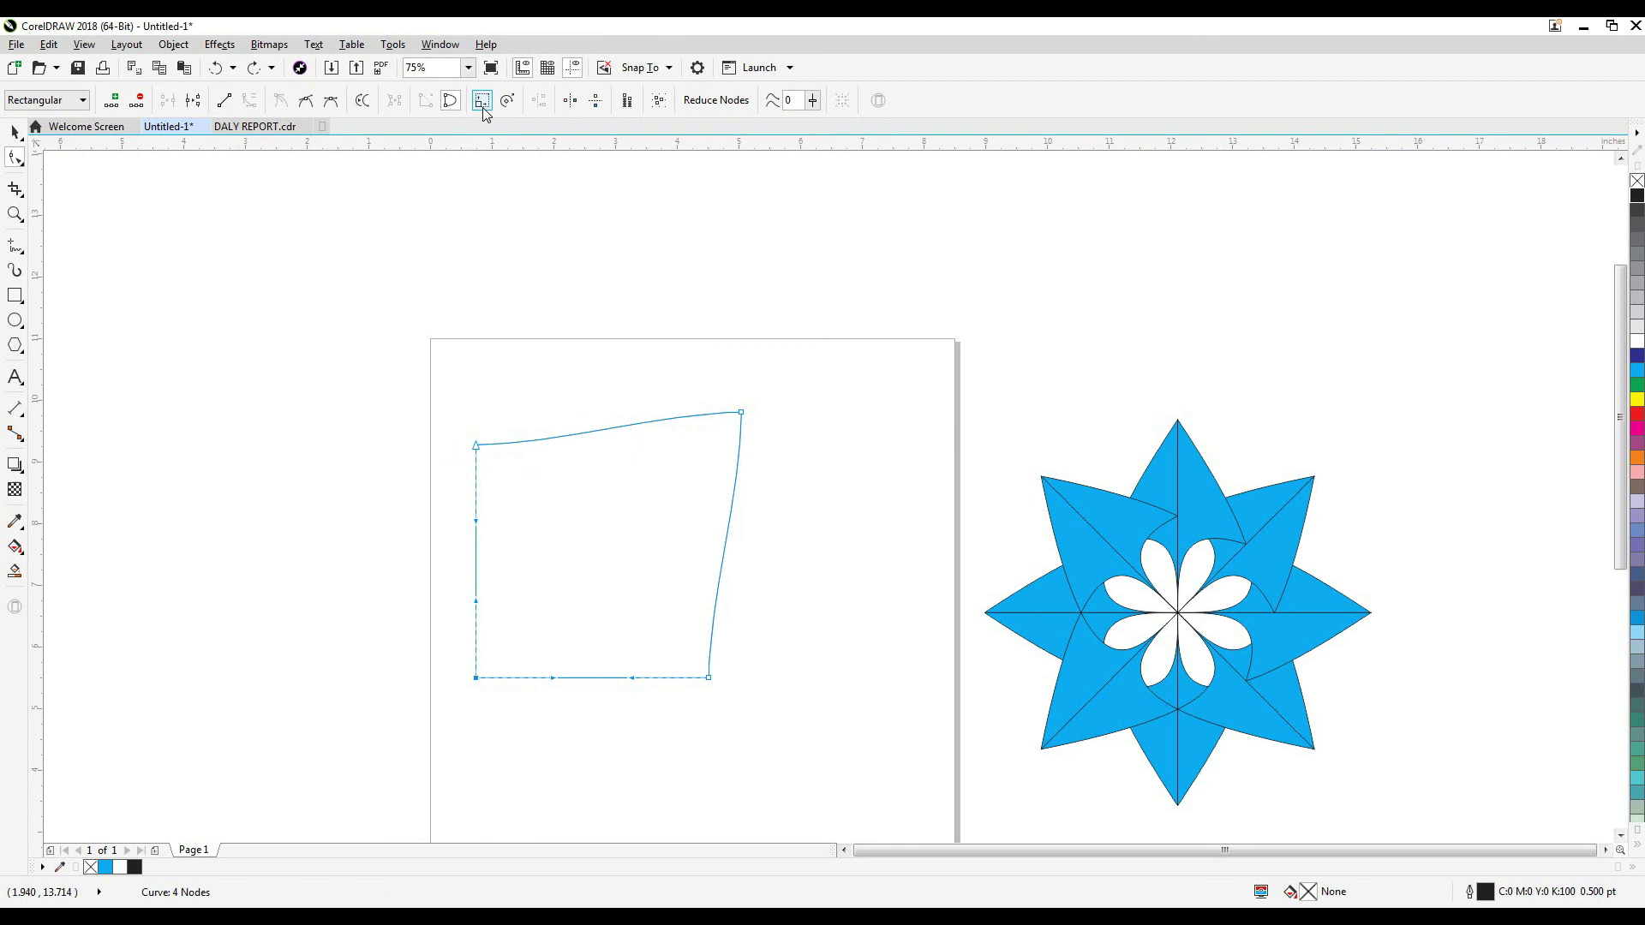
pyautogui.hotkey('ctrl', 'z')
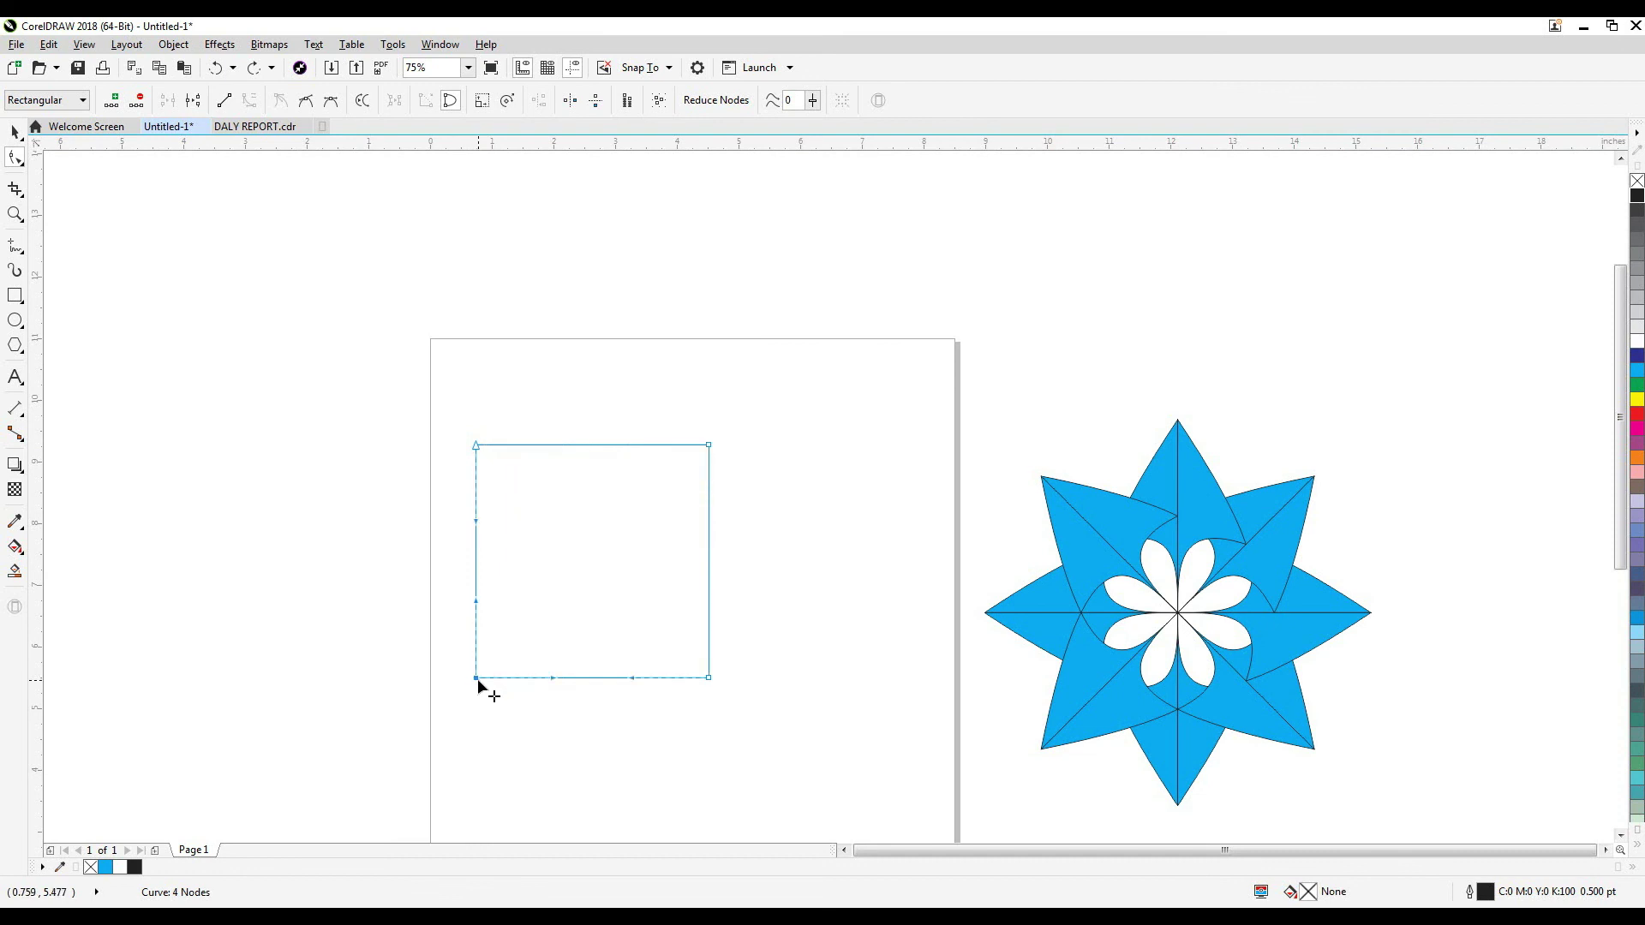
# Try pulling the bottom-left and top-right corner nodes outward, undoing each move.
pyautogui.moveTo(477, 680); pyautogui.dragTo(361, 750)
pyautogui.hotkey('ctrl', 'z')
pyautogui.moveTo(709, 445); pyautogui.dragTo(806, 365)
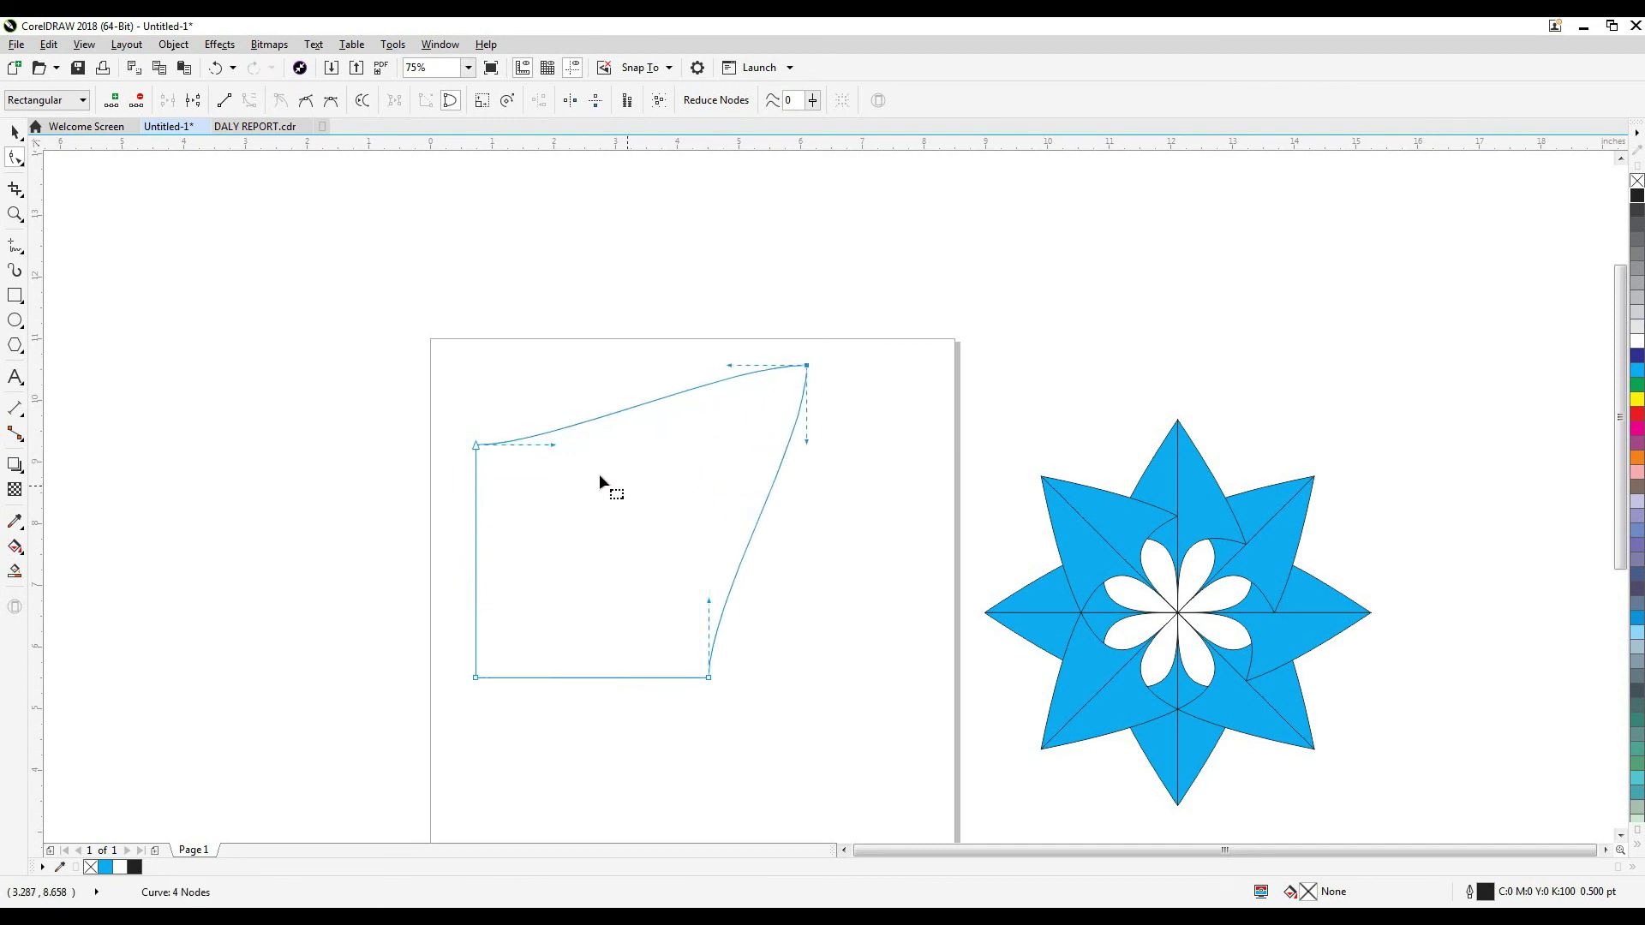
pyautogui.hotkey('ctrl', 'z')
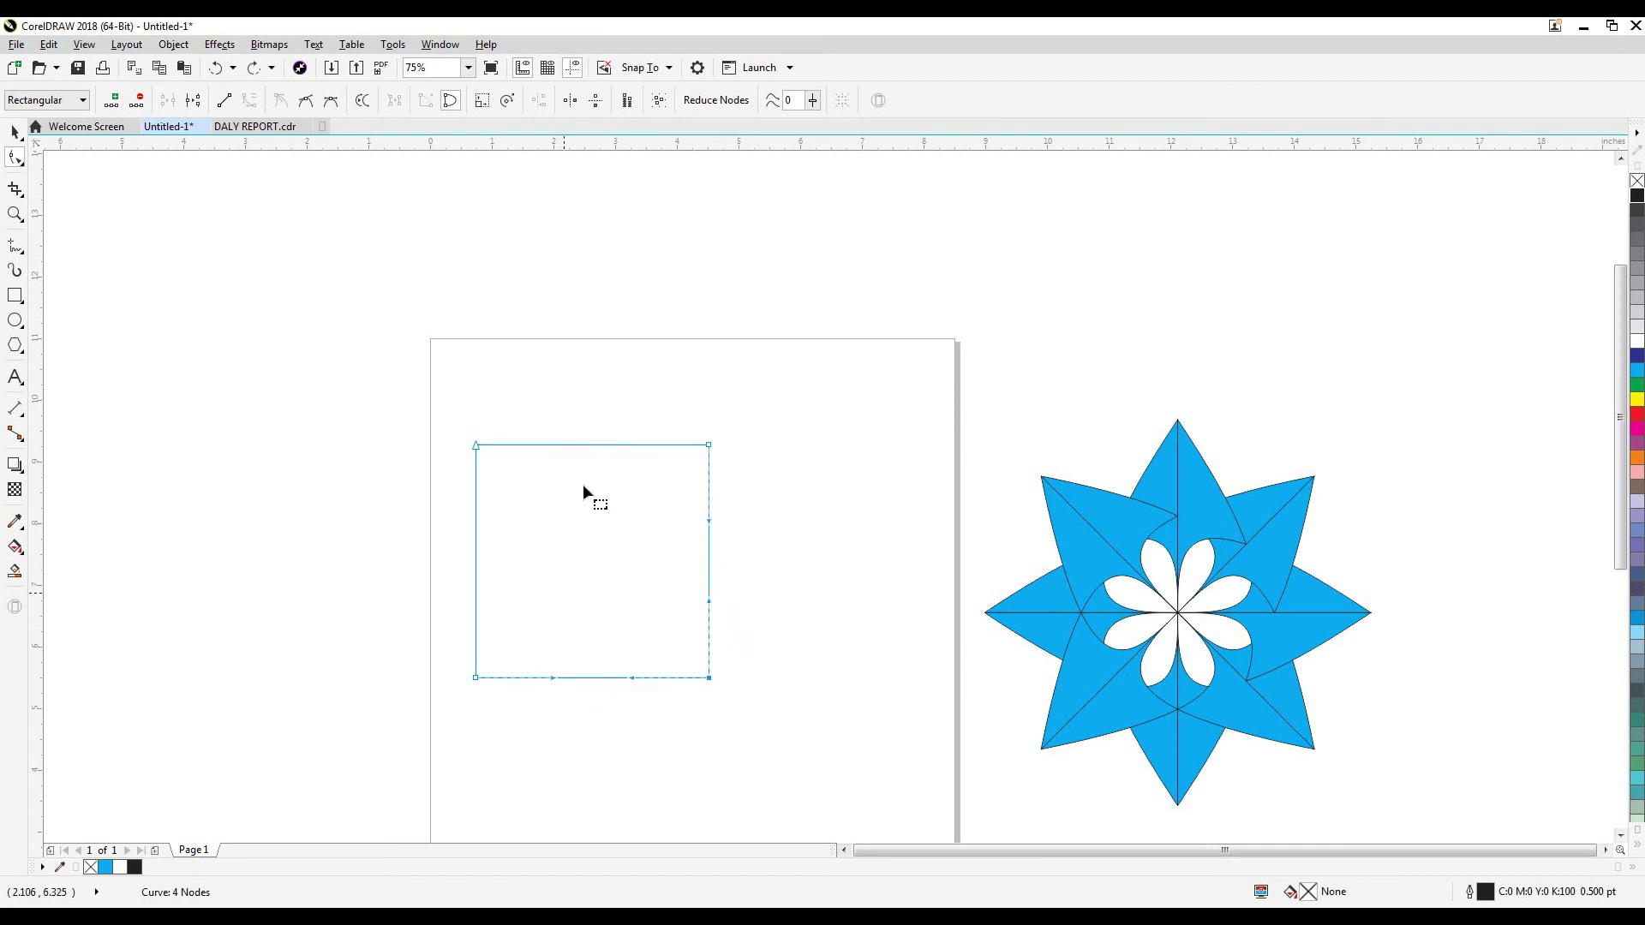
# Try pulling the square's top-left corner node up and outward, and undo the move.
pyautogui.click(476, 447)
pyautogui.moveTo(474, 446); pyautogui.dragTo(348, 328)
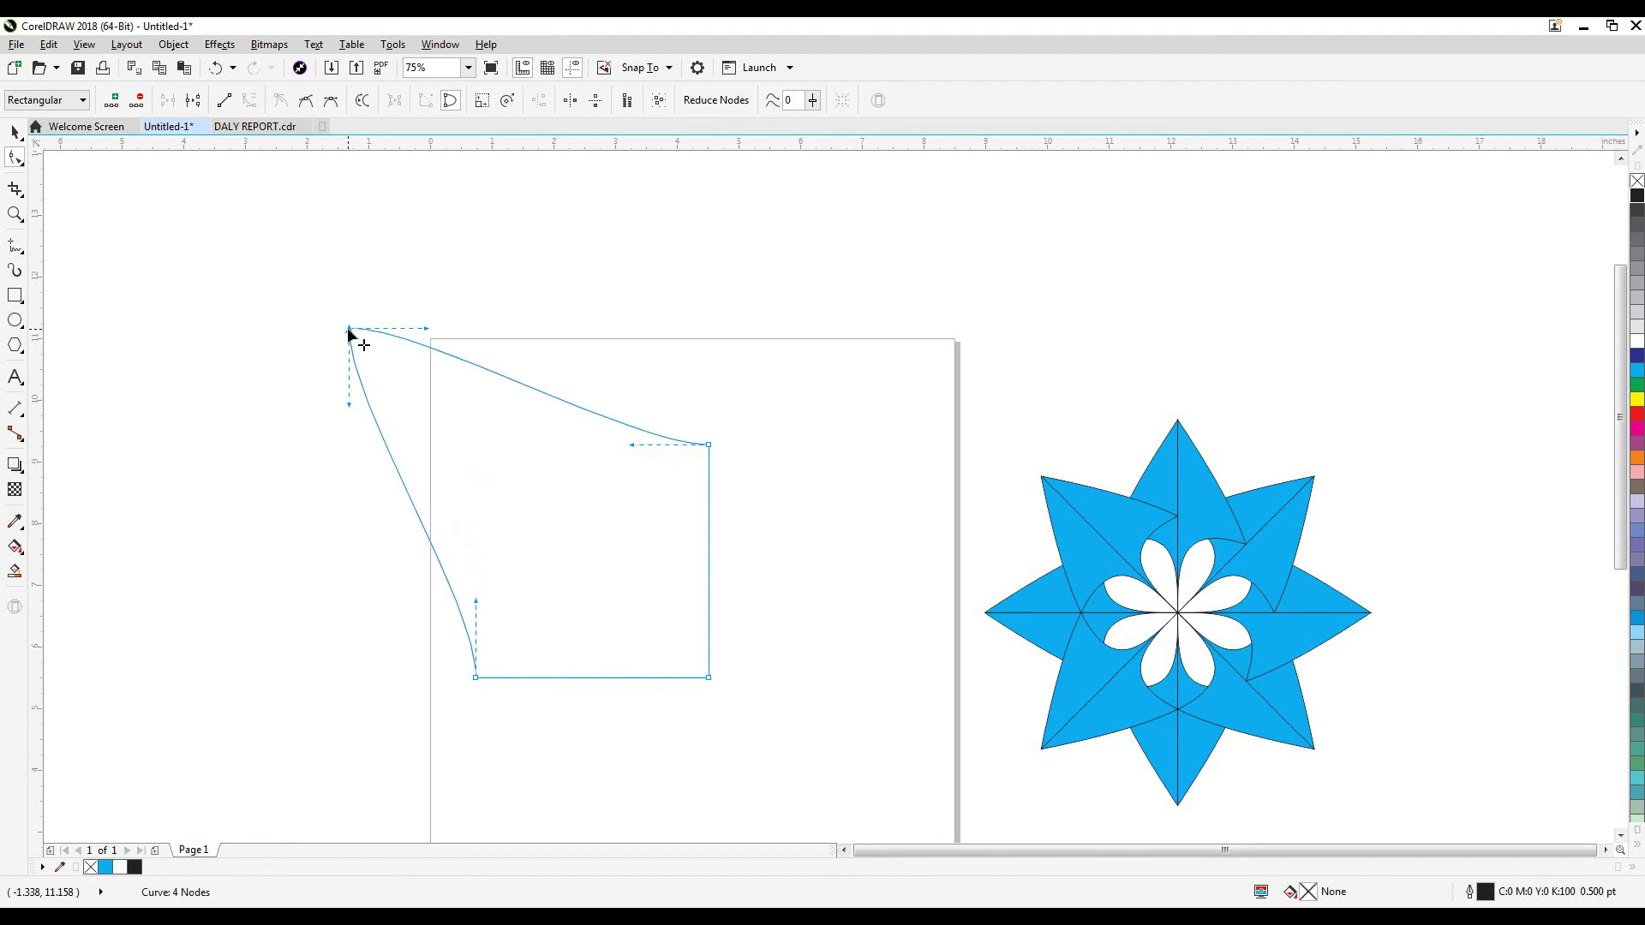
pyautogui.hotkey('ctrl', 'z')
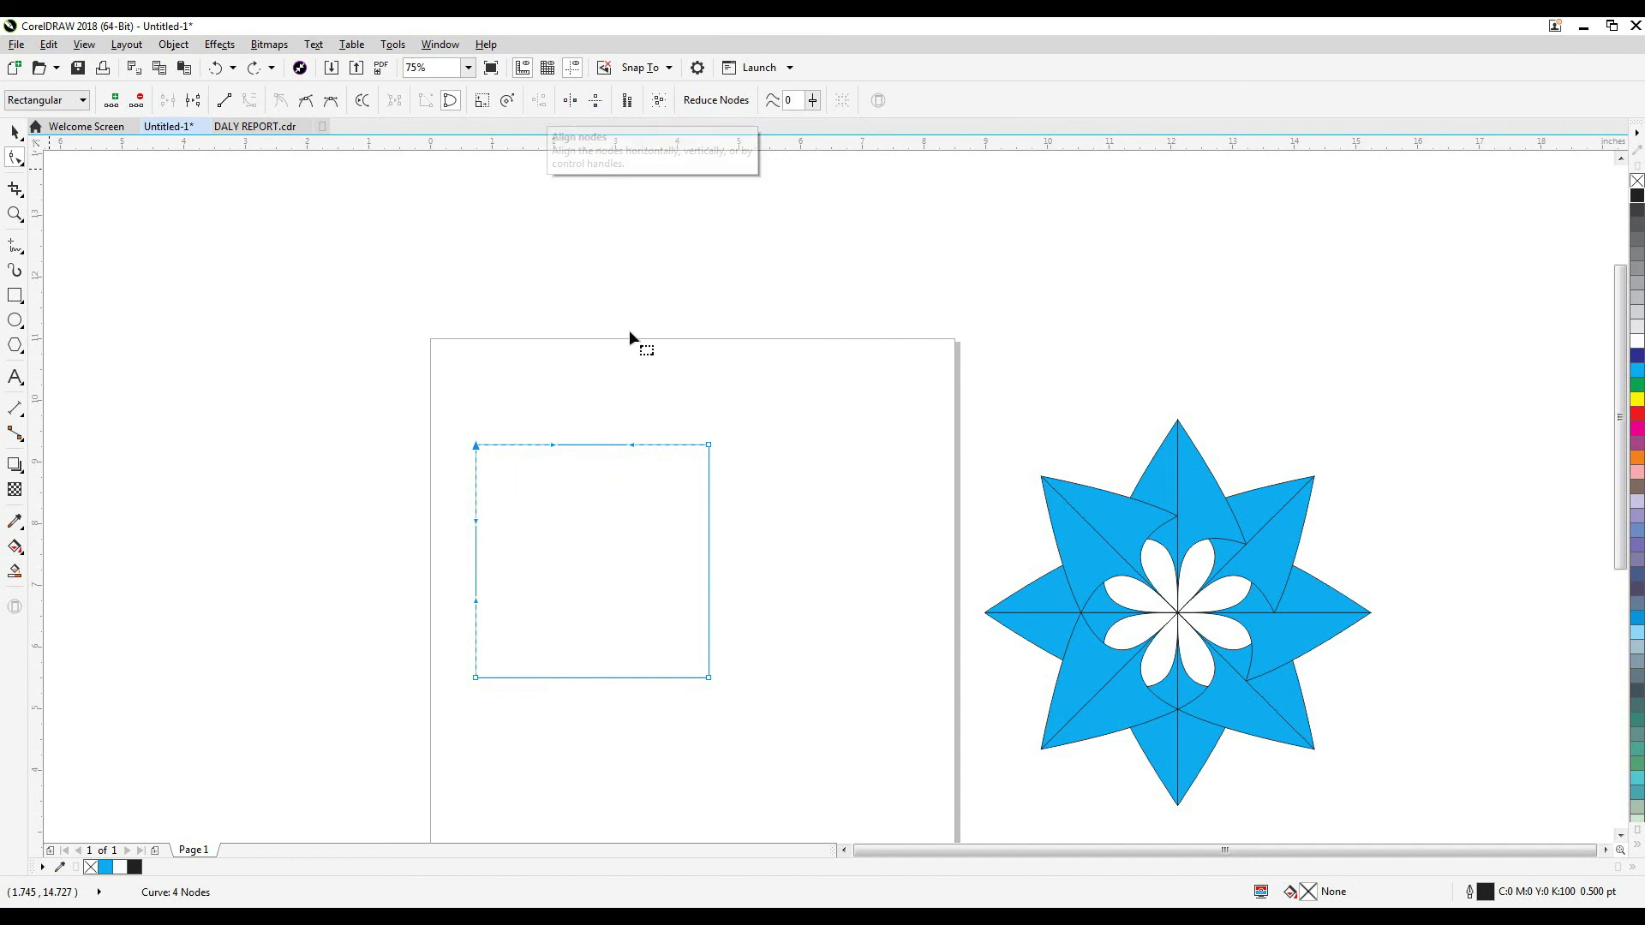
# Select the square's corner nodes and convert its segments to straight lines.
pyautogui.click(709, 445)
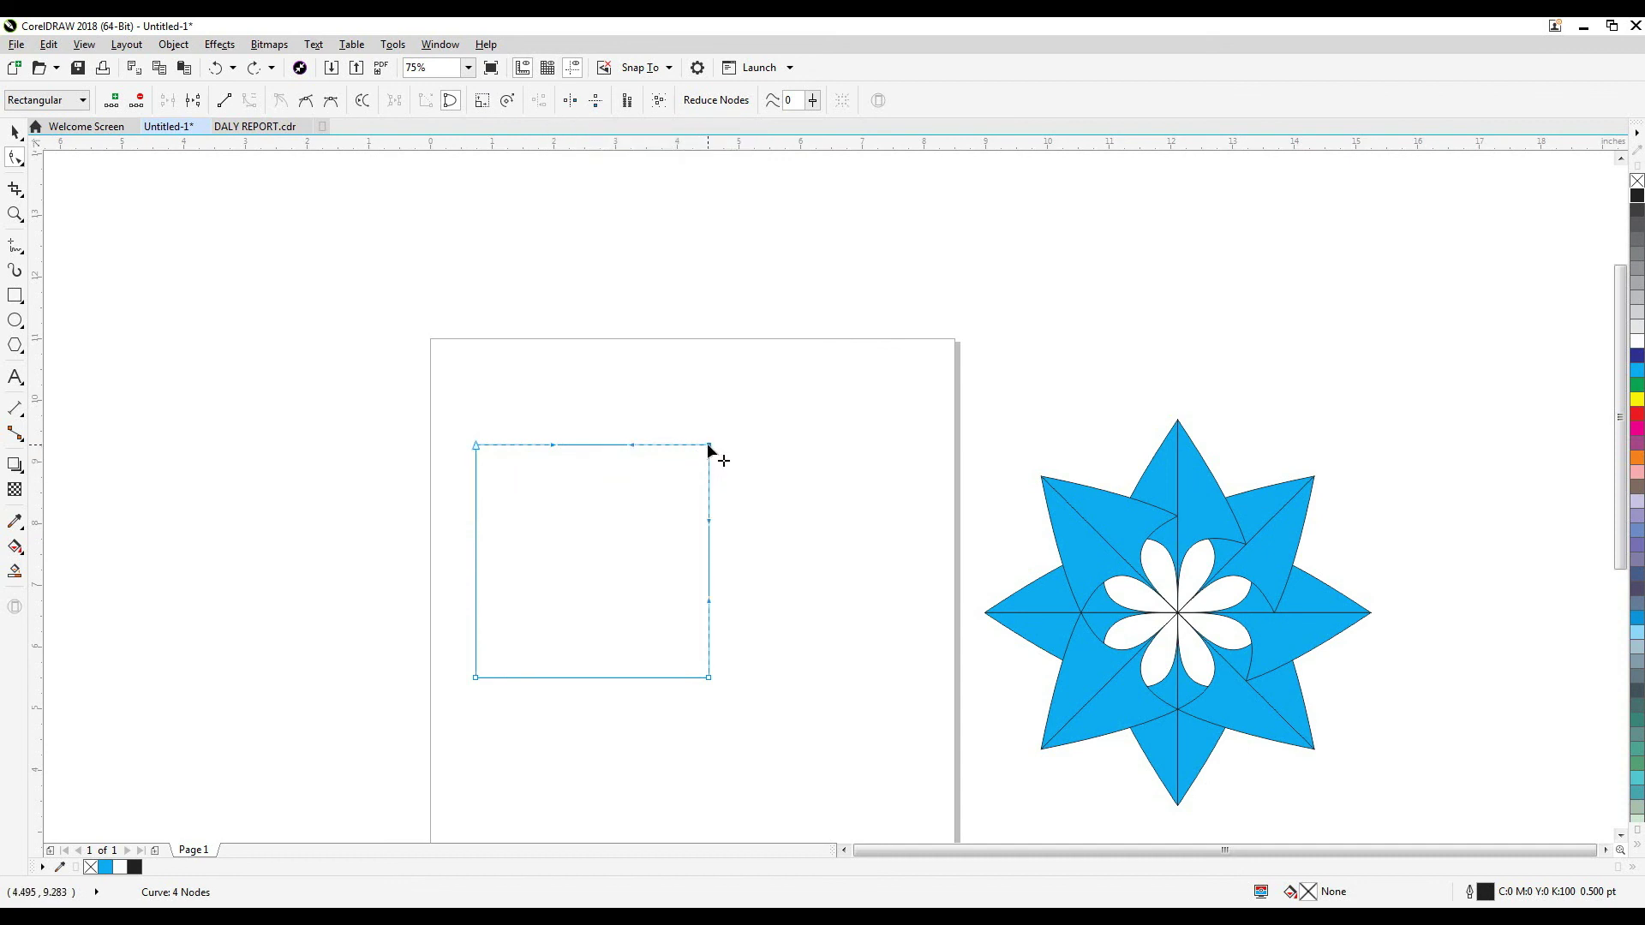
pyautogui.click(224, 100)
pyautogui.moveTo(794, 693); pyautogui.dragTo(794, 693)
pyautogui.click(225, 101)
# Try breaking the curve at all four corner nodes and shifting the loose ends, and undo both changes.
pyautogui.click(193, 101)
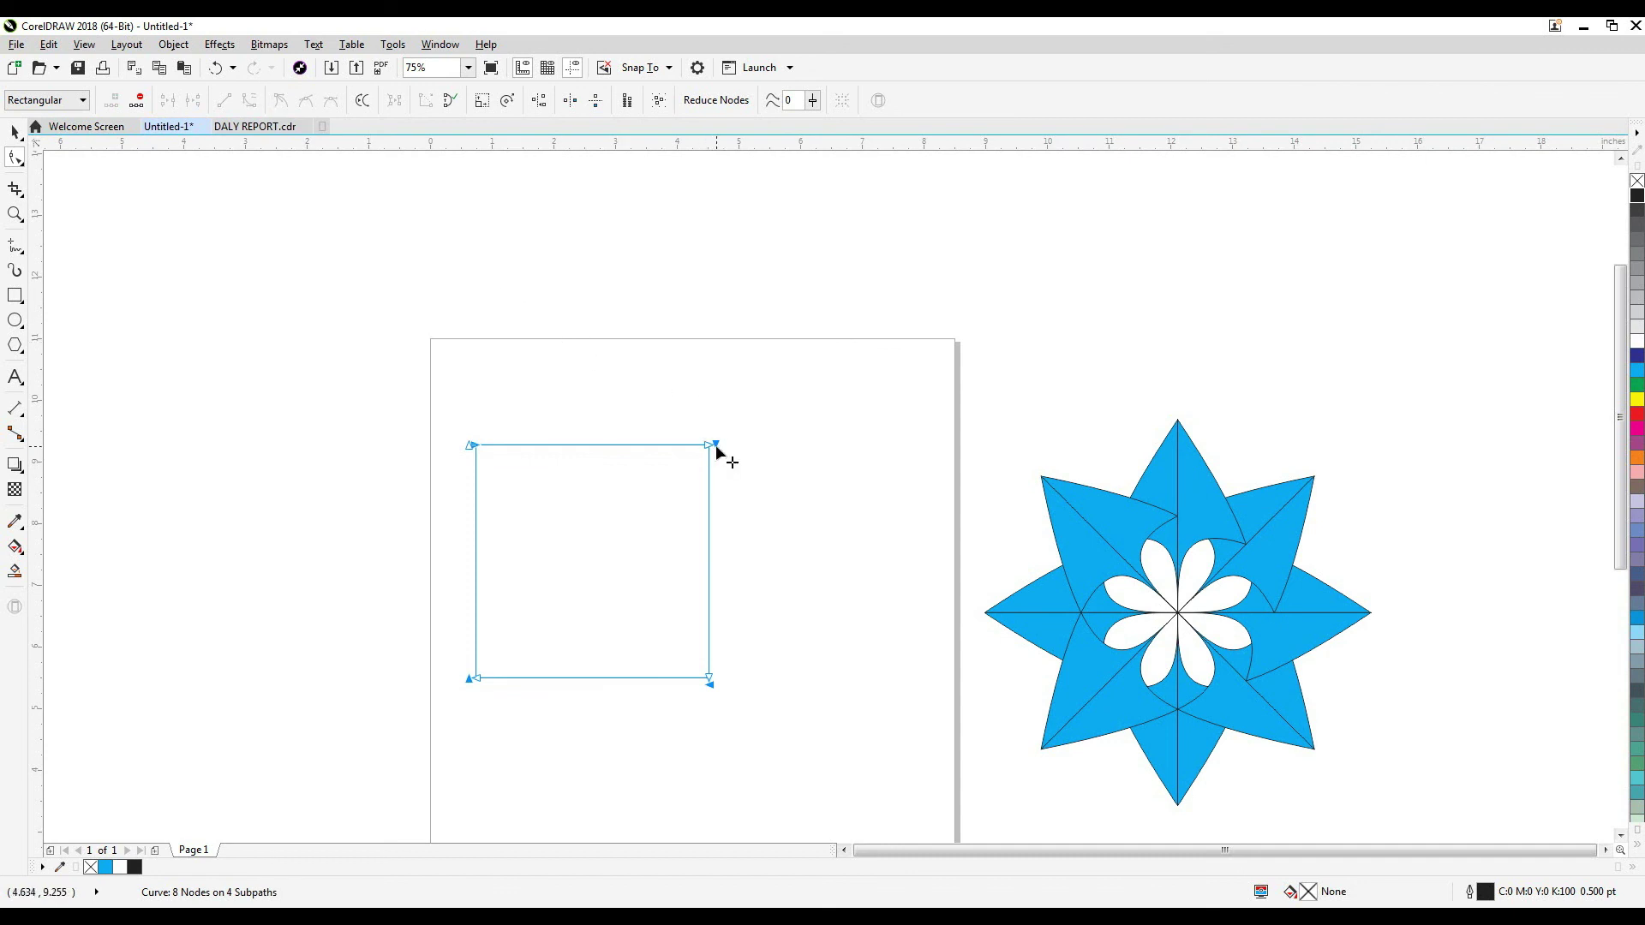
pyautogui.moveTo(716, 445); pyautogui.dragTo(739, 440)
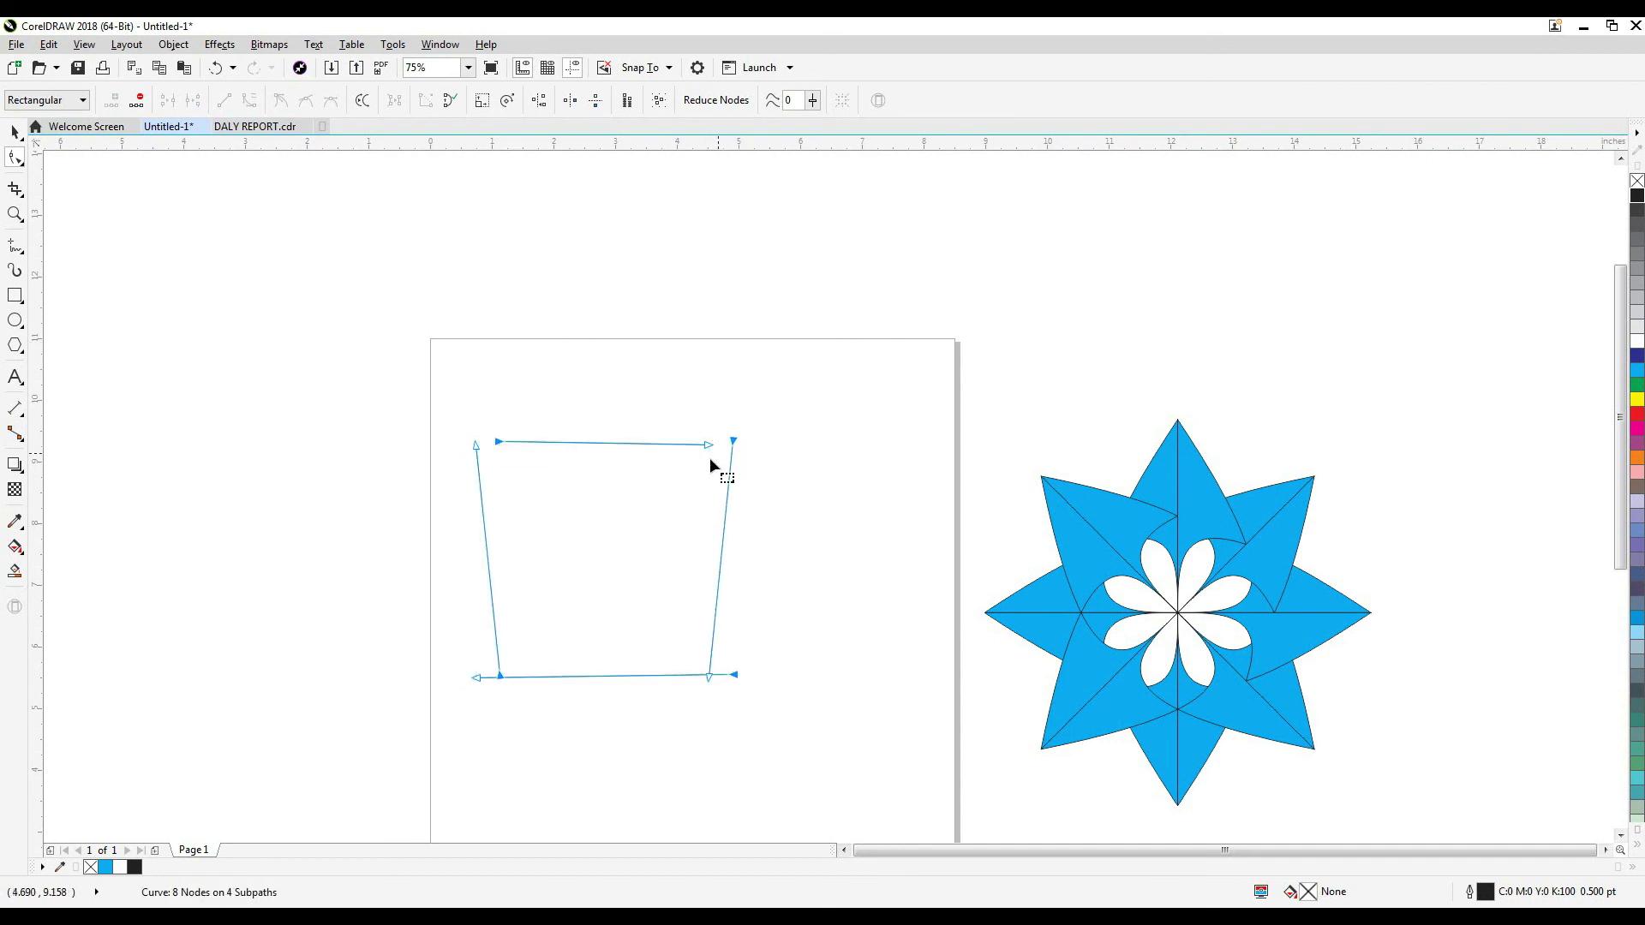
pyautogui.hotkey('ctrl', 'z')
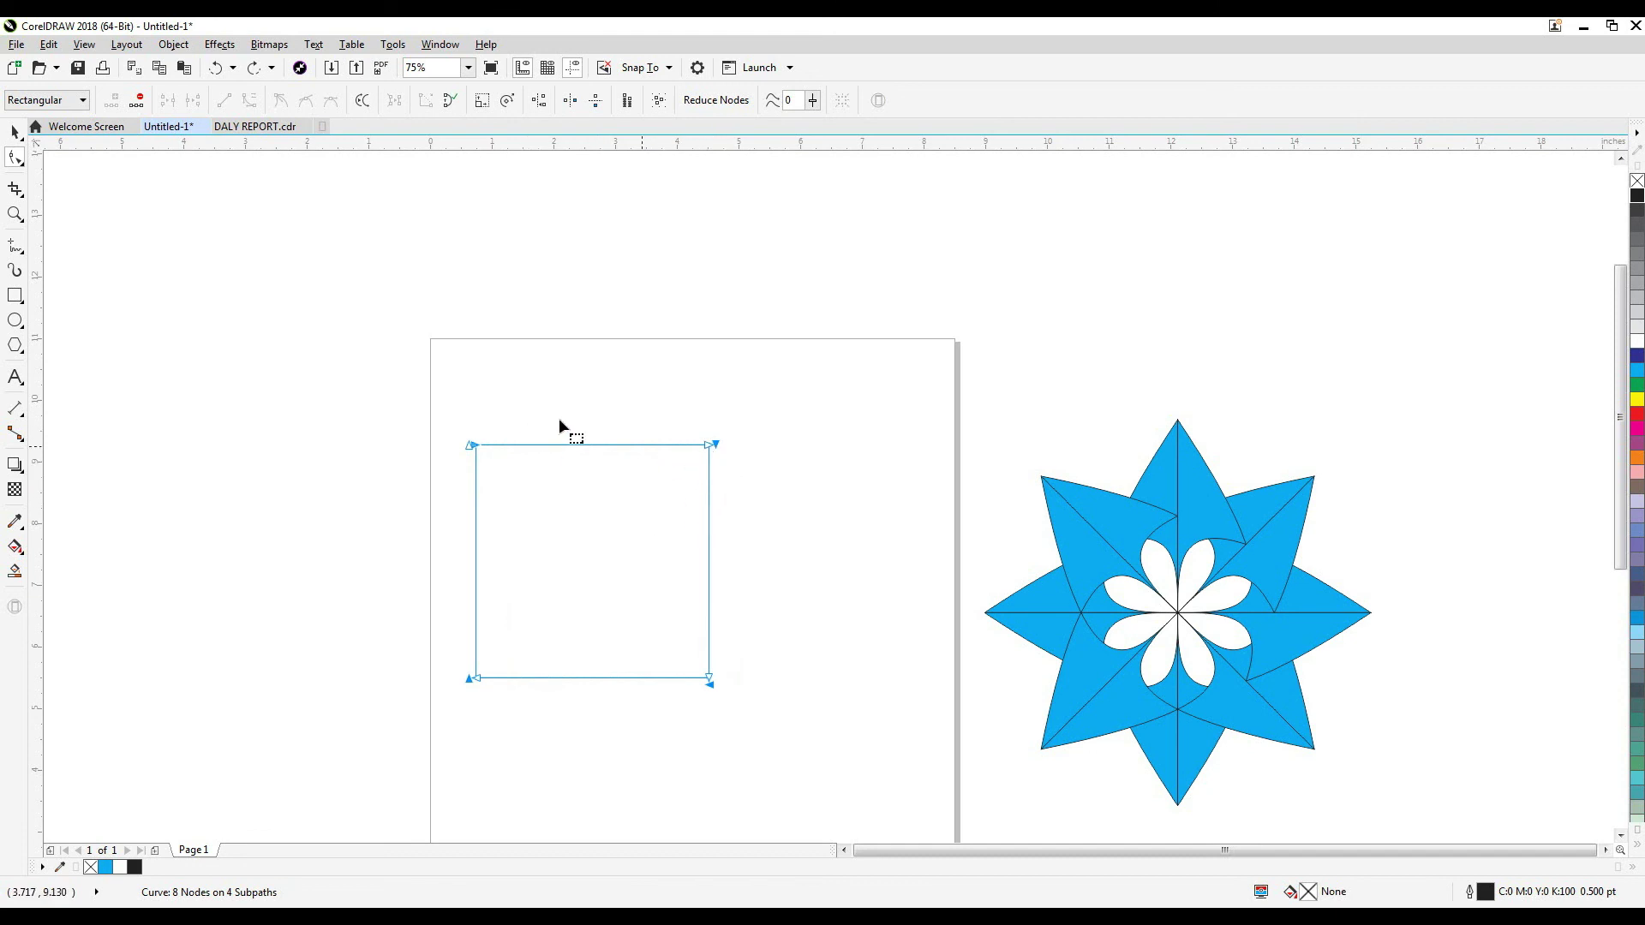
pyautogui.hotkey('ctrl', 'z')
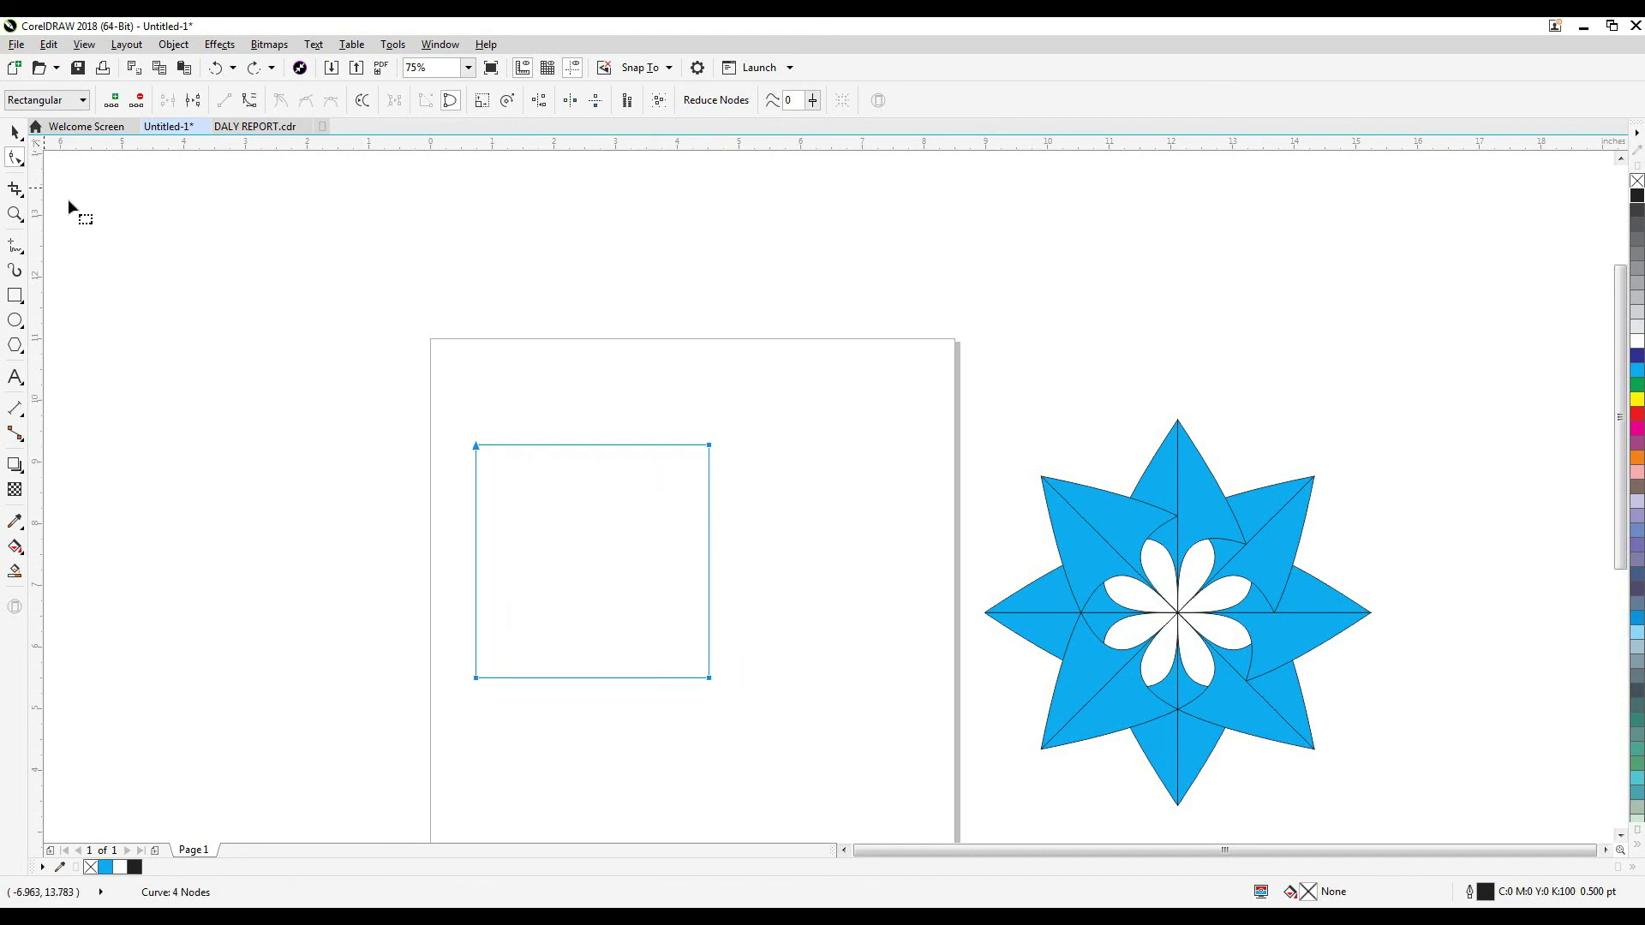
# Break the square at its top-right corner node and pull the loose end nodes apart.
pyautogui.click(766, 449)
pyautogui.click(708, 446)
pyautogui.click(193, 100)
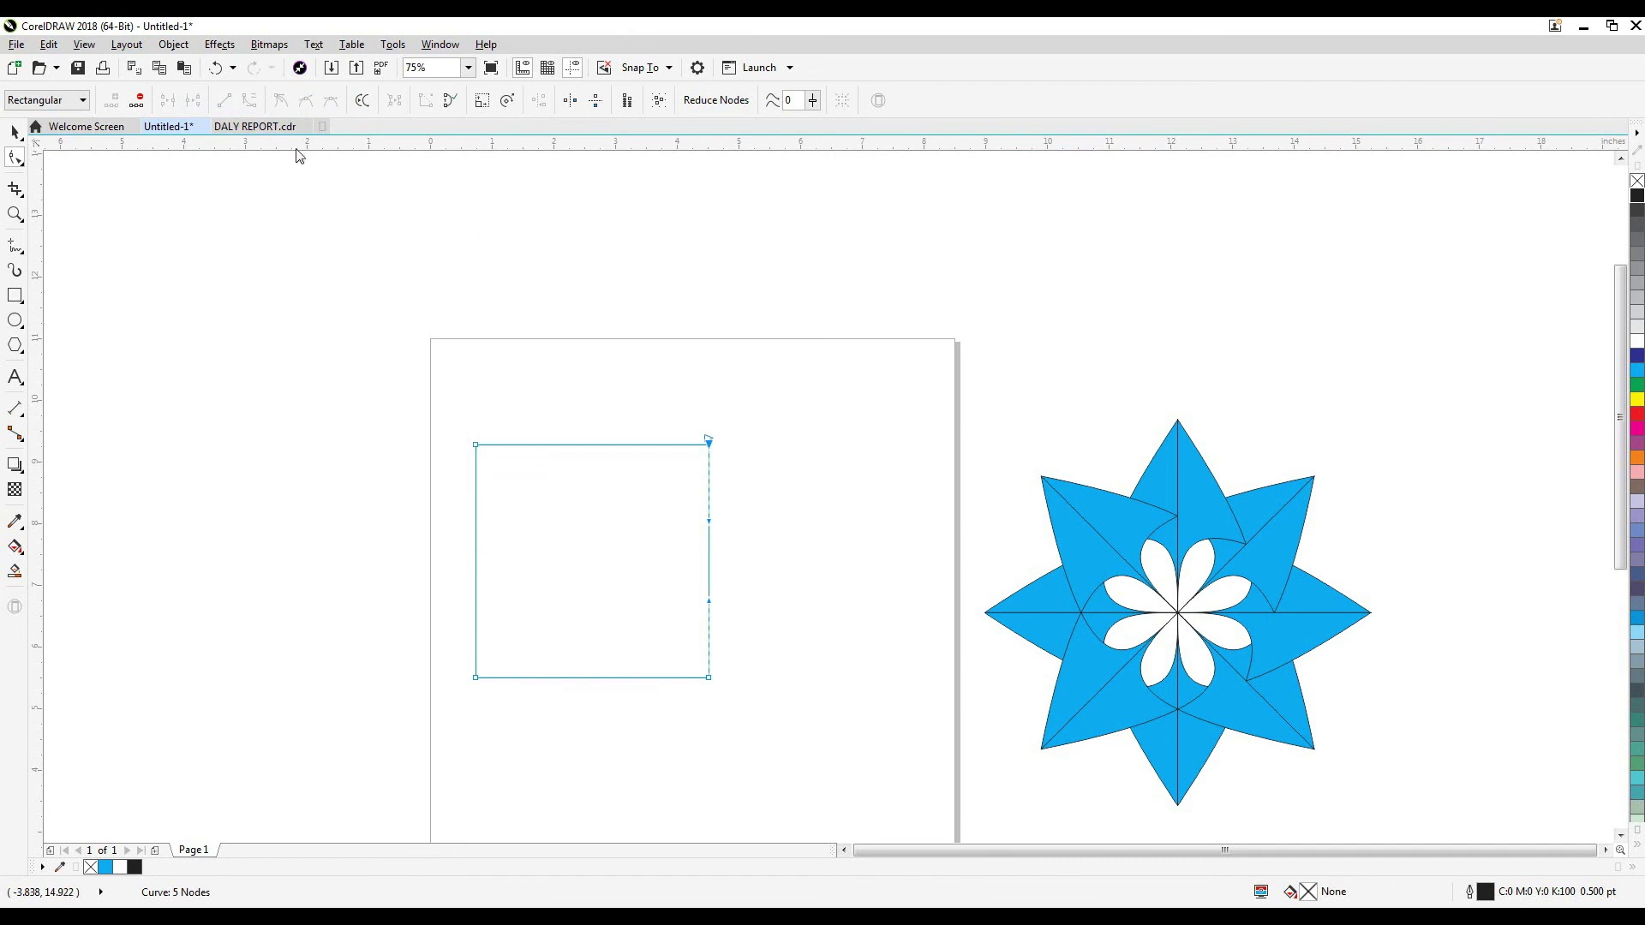
pyautogui.moveTo(709, 443); pyautogui.dragTo(779, 450)
# Convert the right segment to a line, add a node midway along it, and move its open end node inward.
pyautogui.click(757, 533)
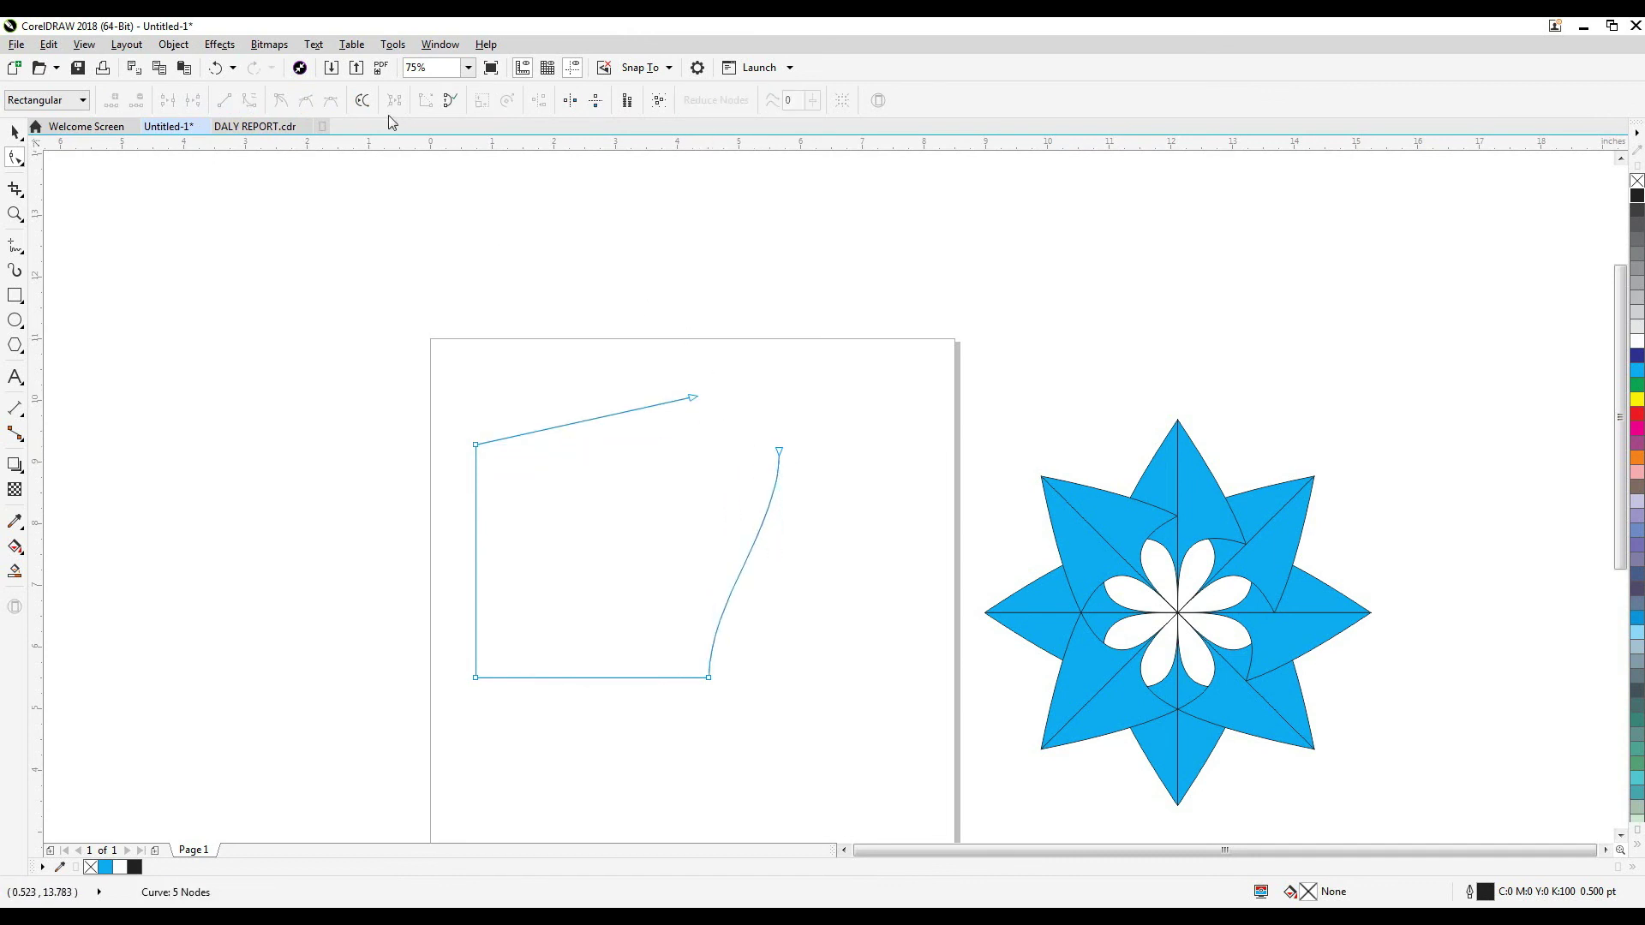
pyautogui.click(748, 556)
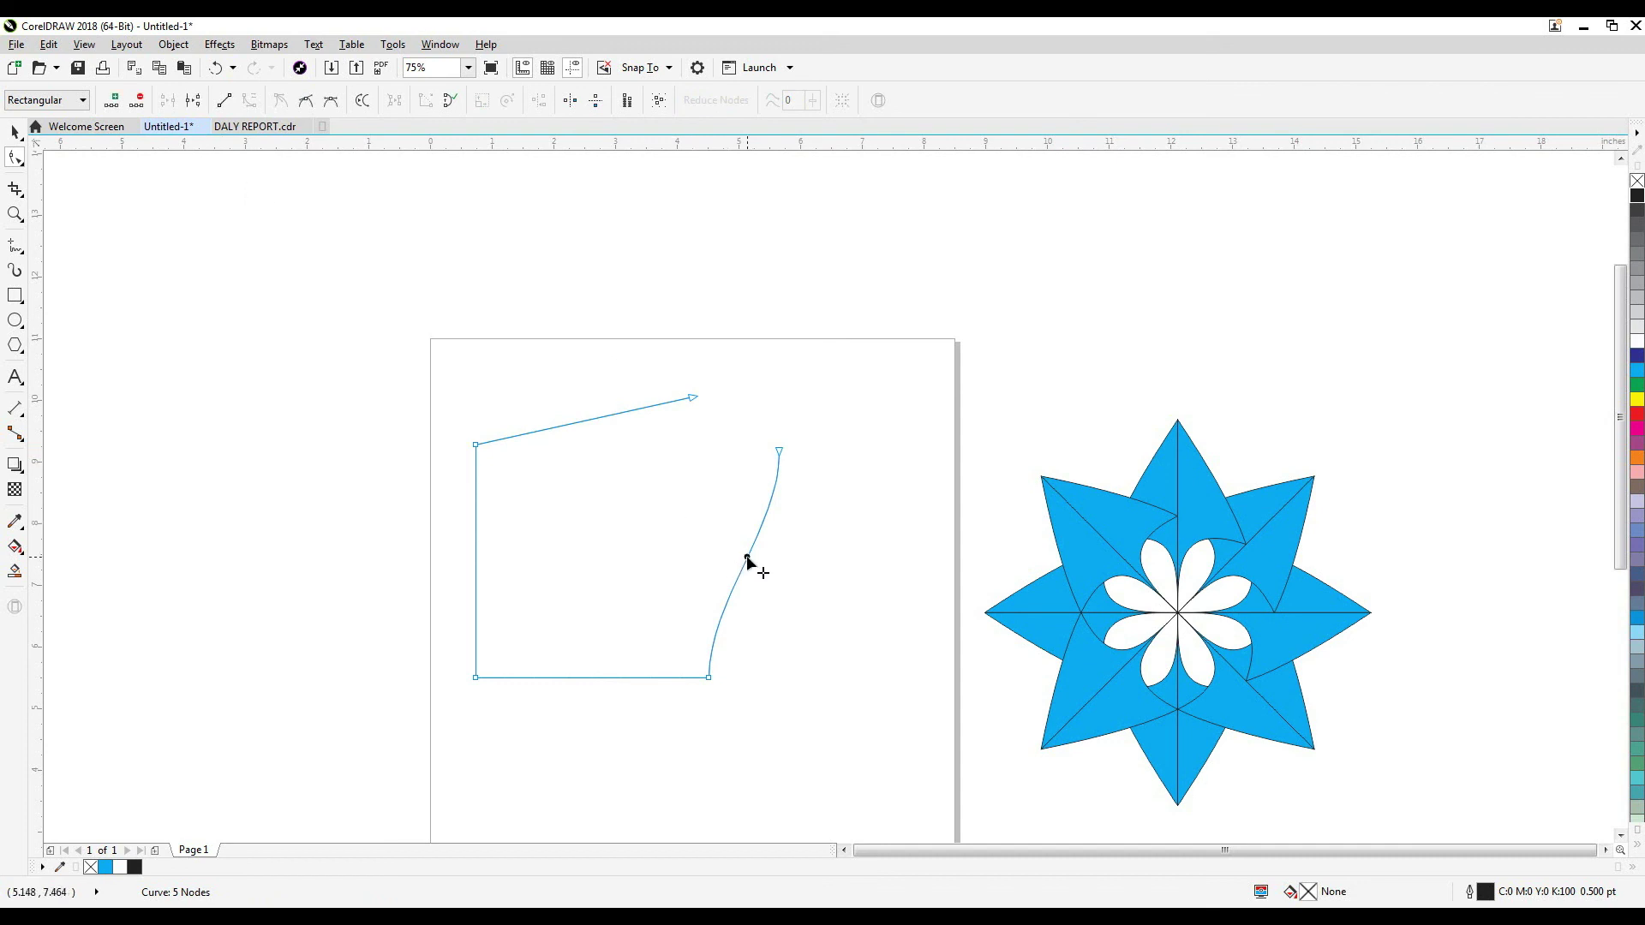
pyautogui.click(225, 101)
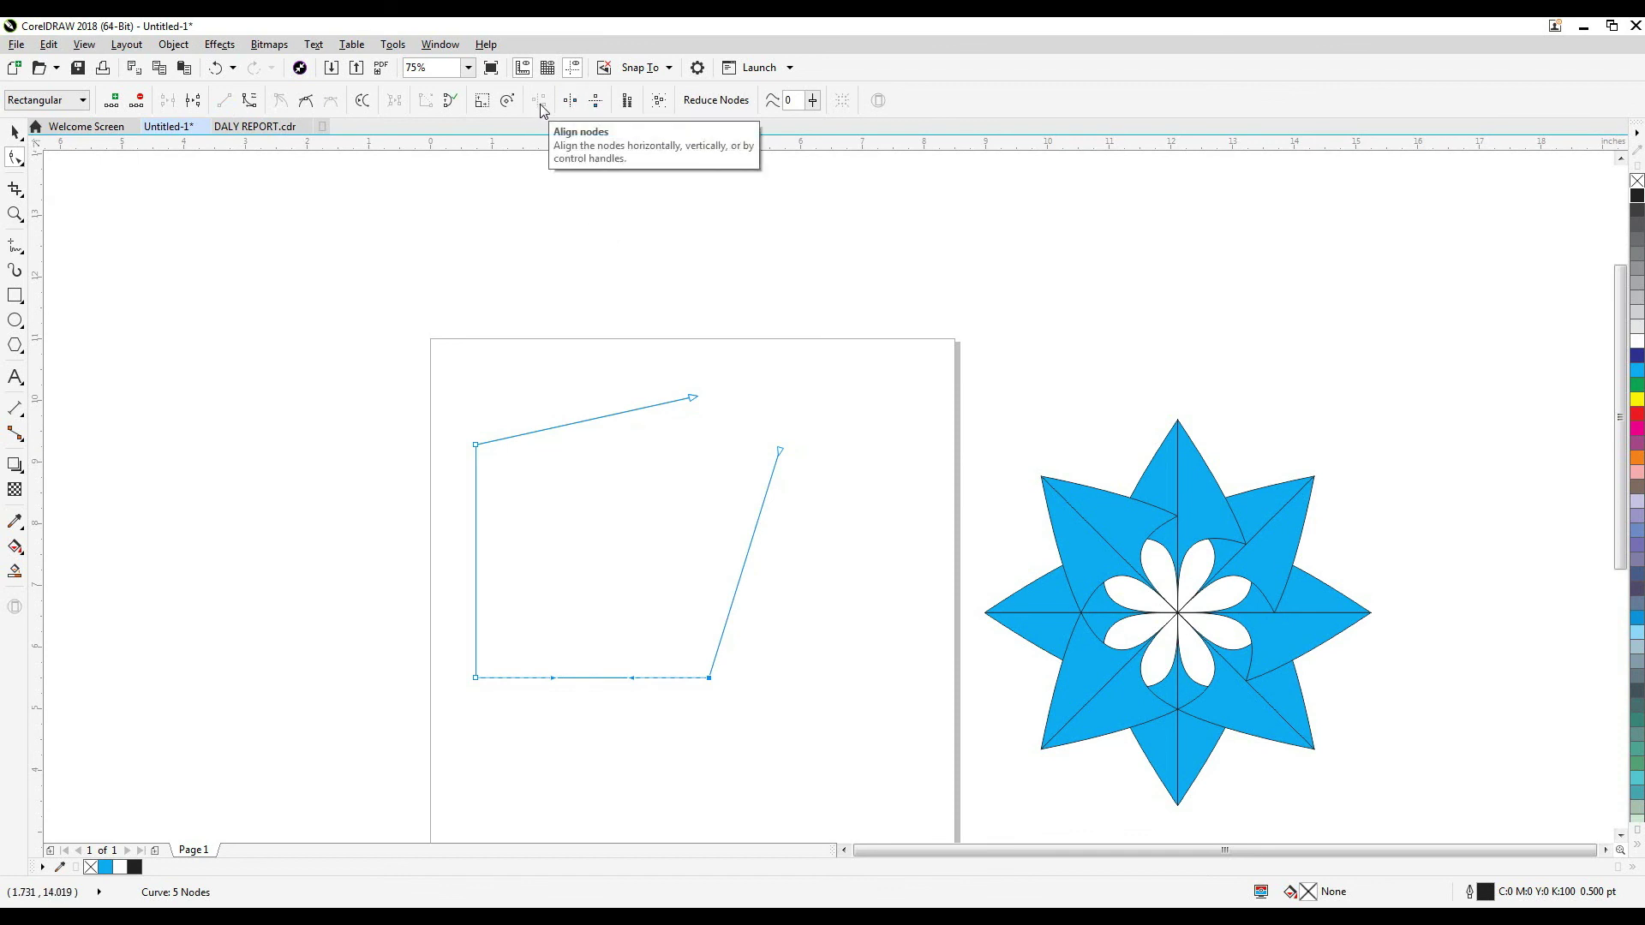
pyautogui.moveTo(668, 369); pyautogui.dragTo(720, 433)
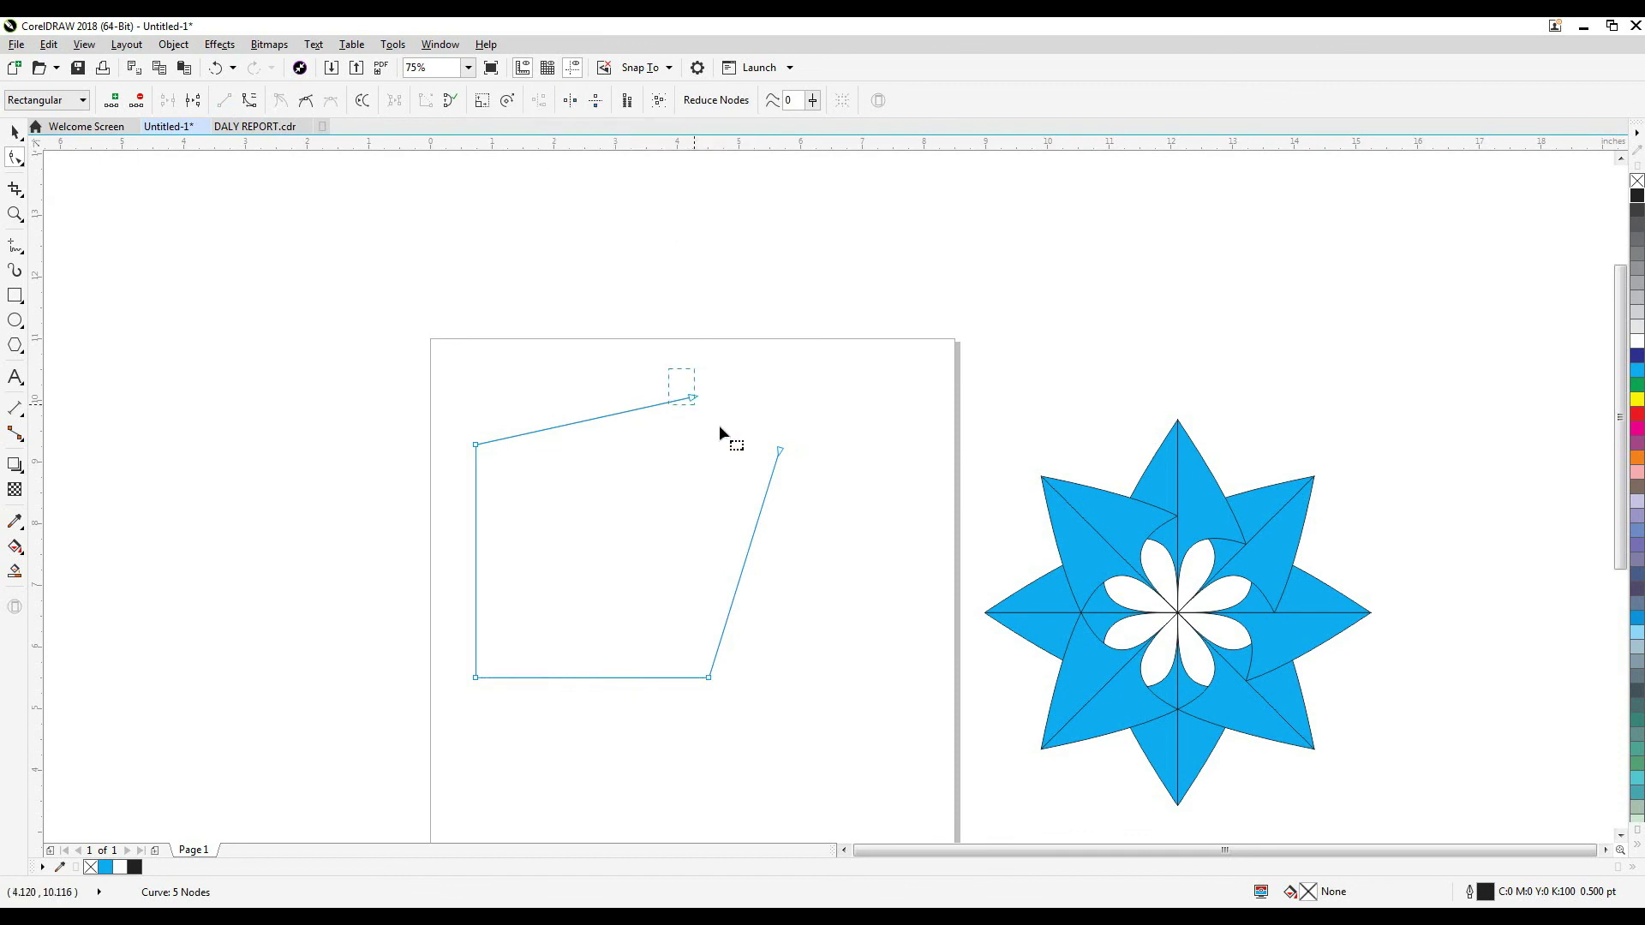
pyautogui.doubleClick(752, 544)
pyautogui.moveTo(779, 451); pyautogui.dragTo(708, 454)
# Align the two open end nodes with Align Horizontal and Align Control Points, leaving Align Vertical off.
pyautogui.moveTo(642, 372); pyautogui.dragTo(801, 606)
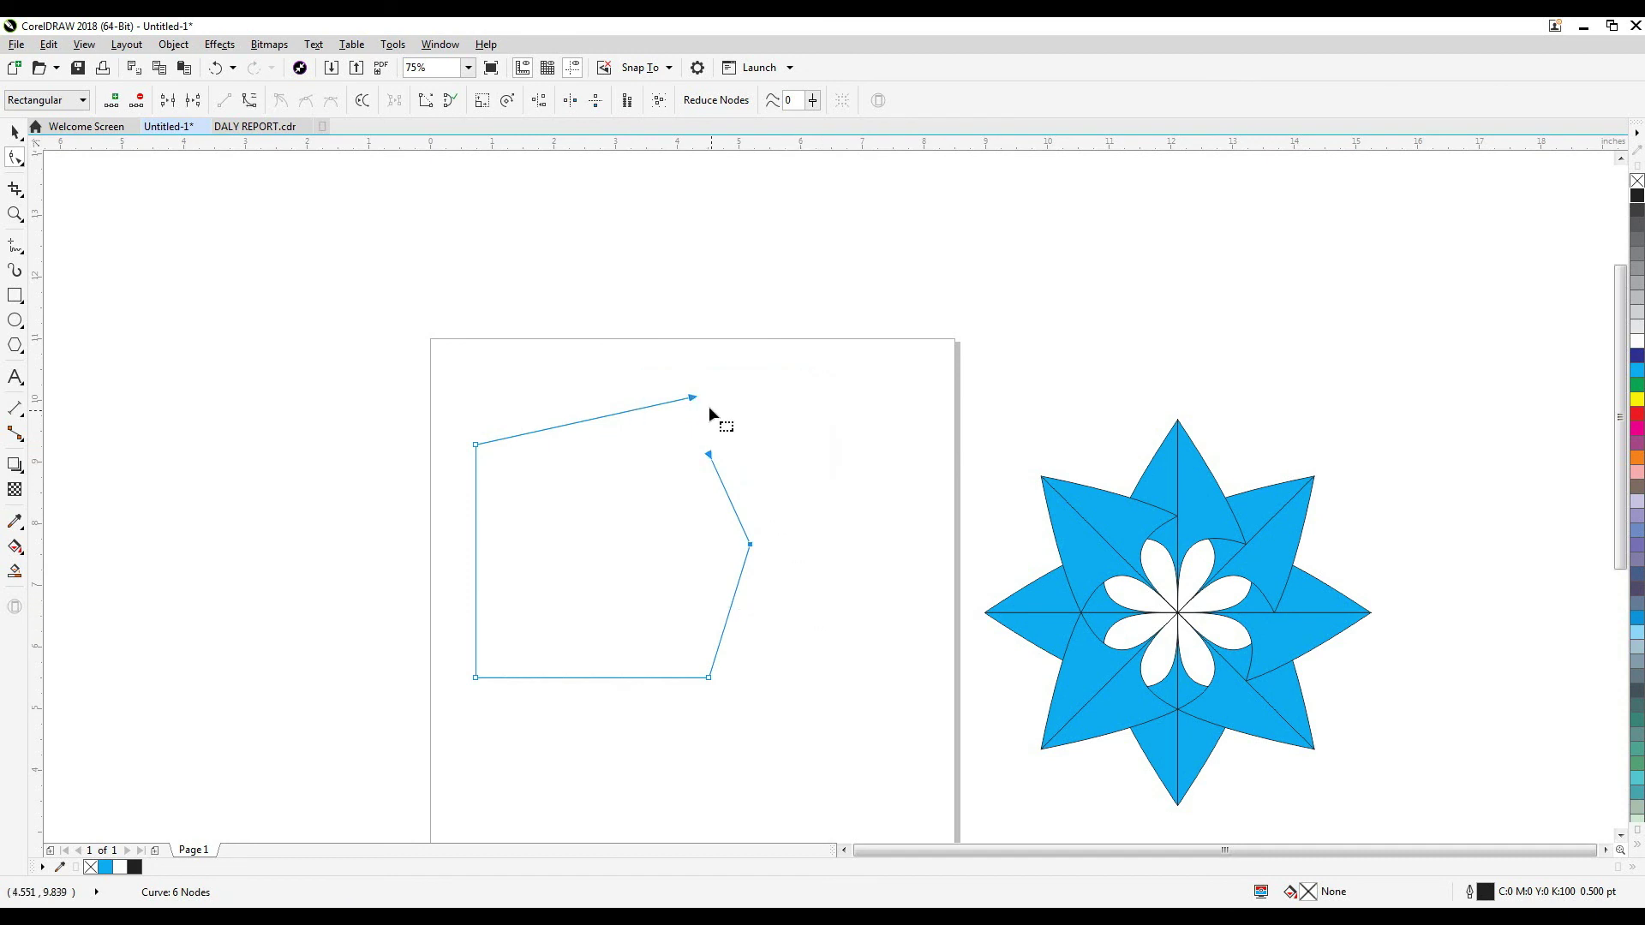
pyautogui.moveTo(666, 375); pyautogui.dragTo(743, 509)
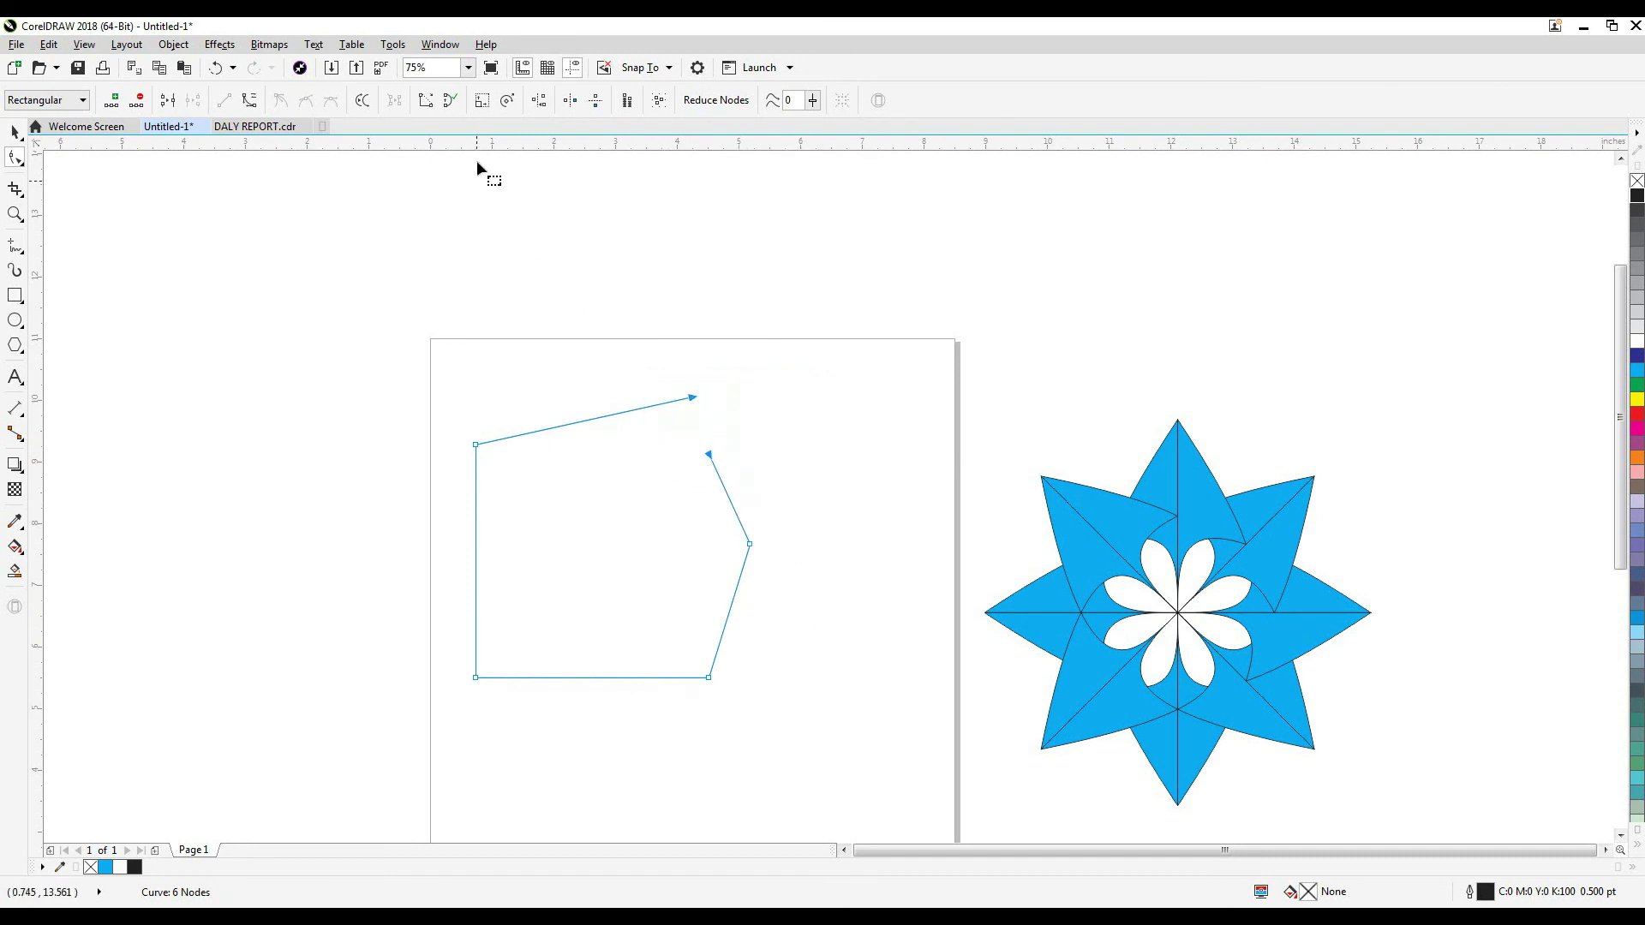
pyautogui.click(538, 101)
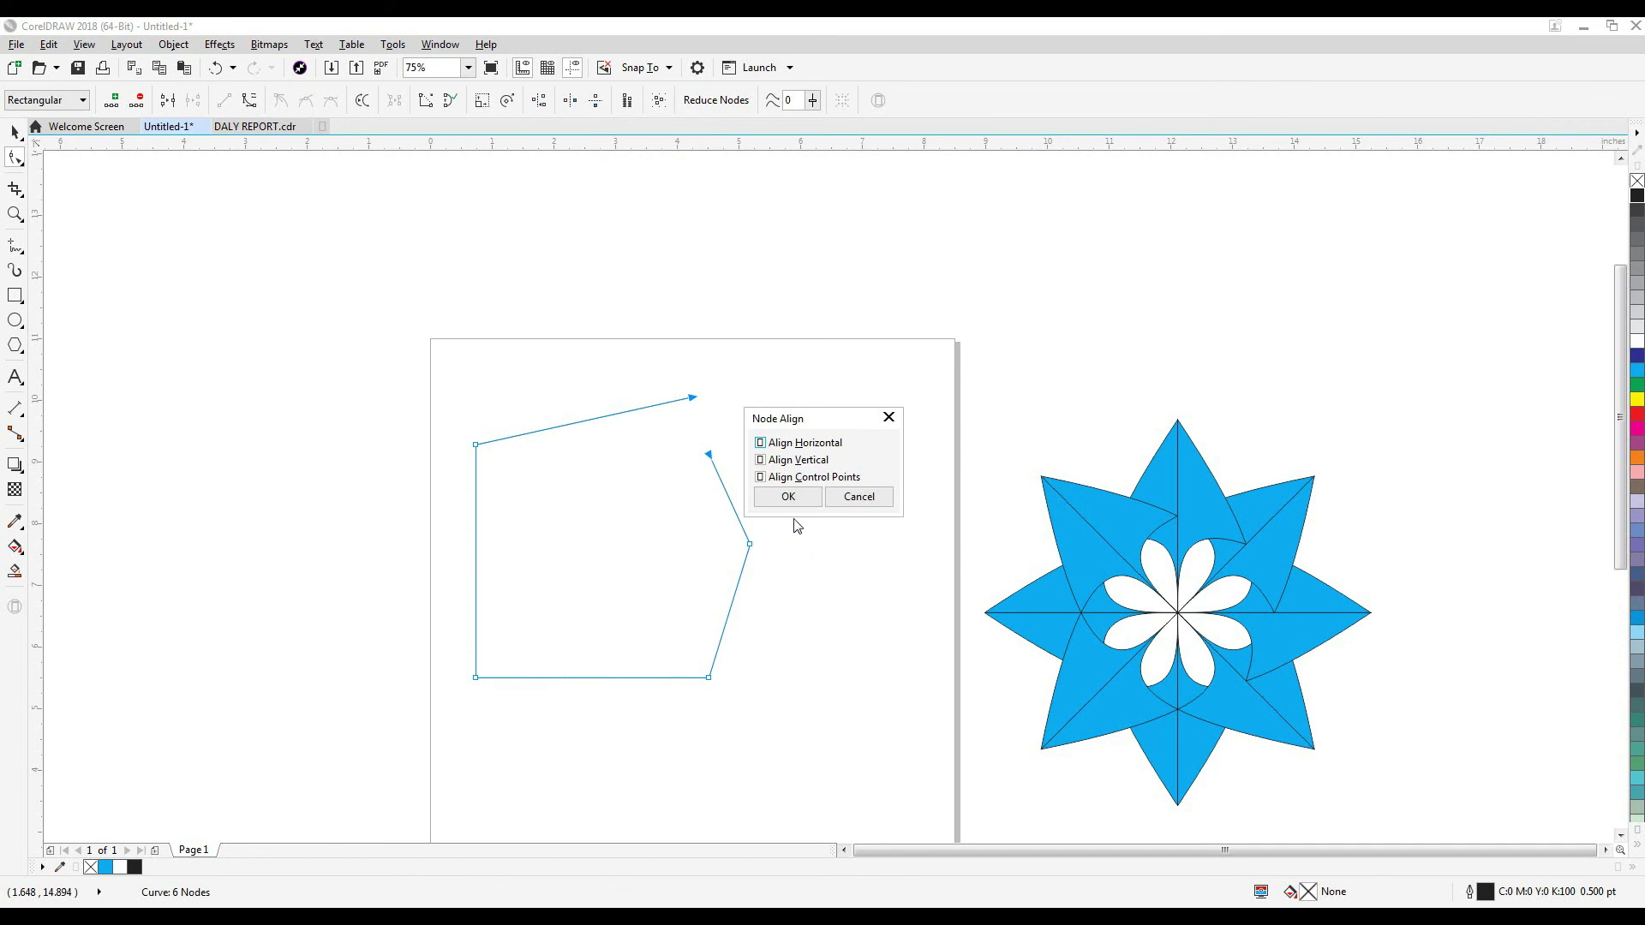
pyautogui.click(763, 463)
pyautogui.click(787, 496)
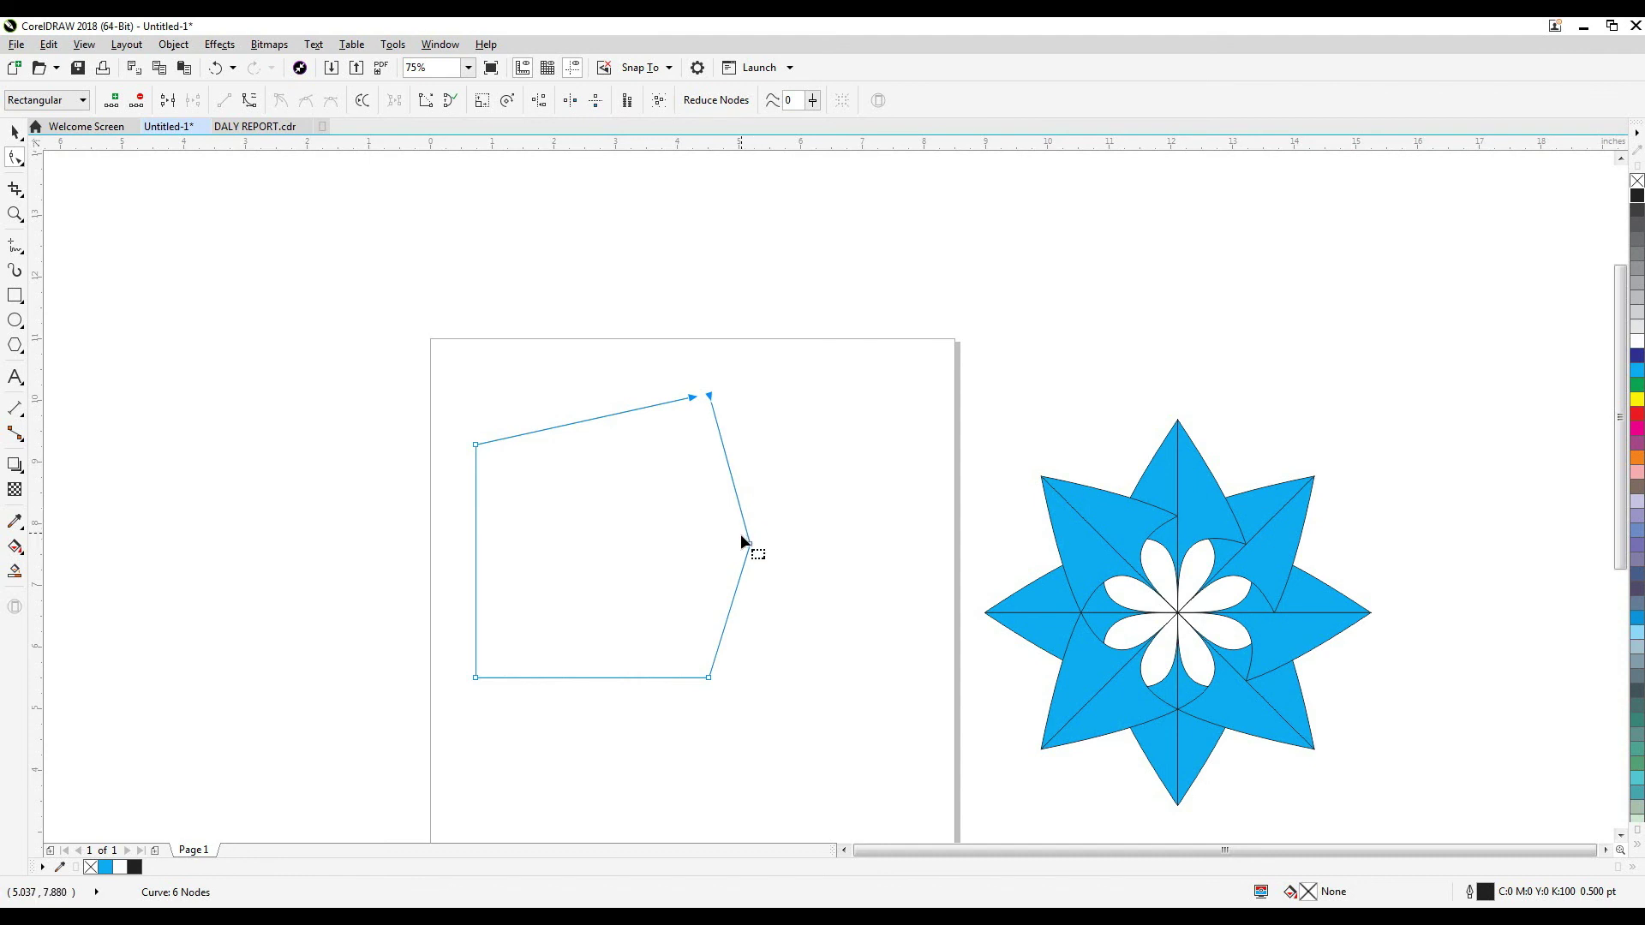
# Undo the node alignment, moves and corner break to restore the closed four-node square.
pyautogui.hotkey('ctrl', 'z')
pyautogui.hotkey('ctrl', 'z')
pyautogui.hotkey('ctrl', 'z')
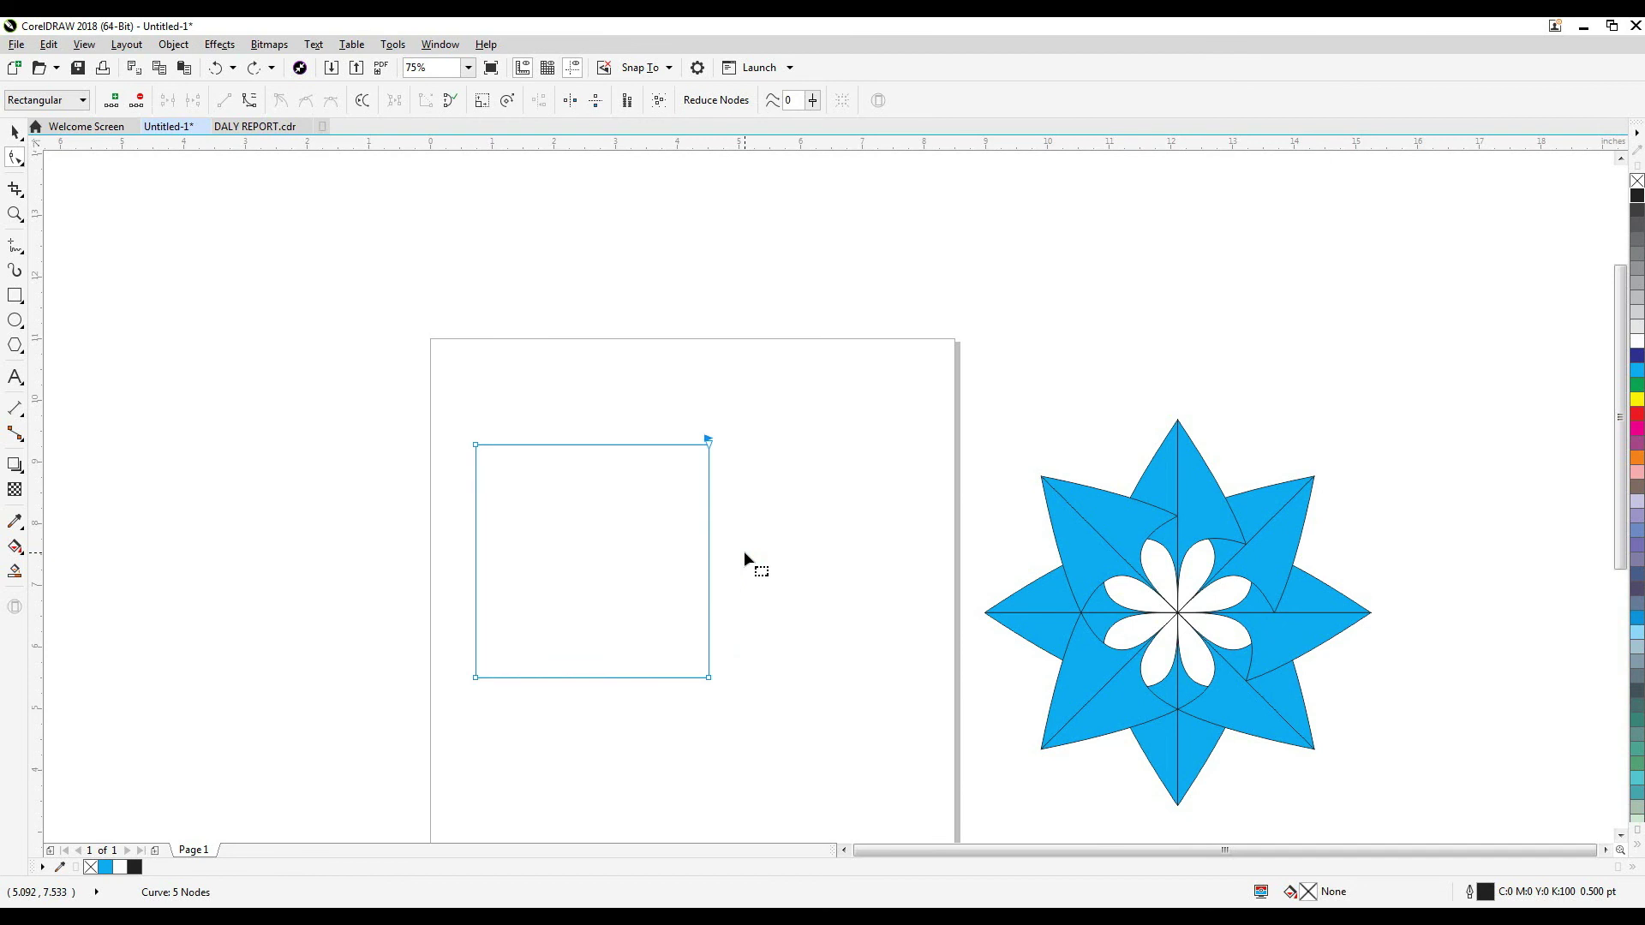
pyautogui.hotkey('ctrl', 'z')
pyautogui.hotkey('ctrl', 'z')
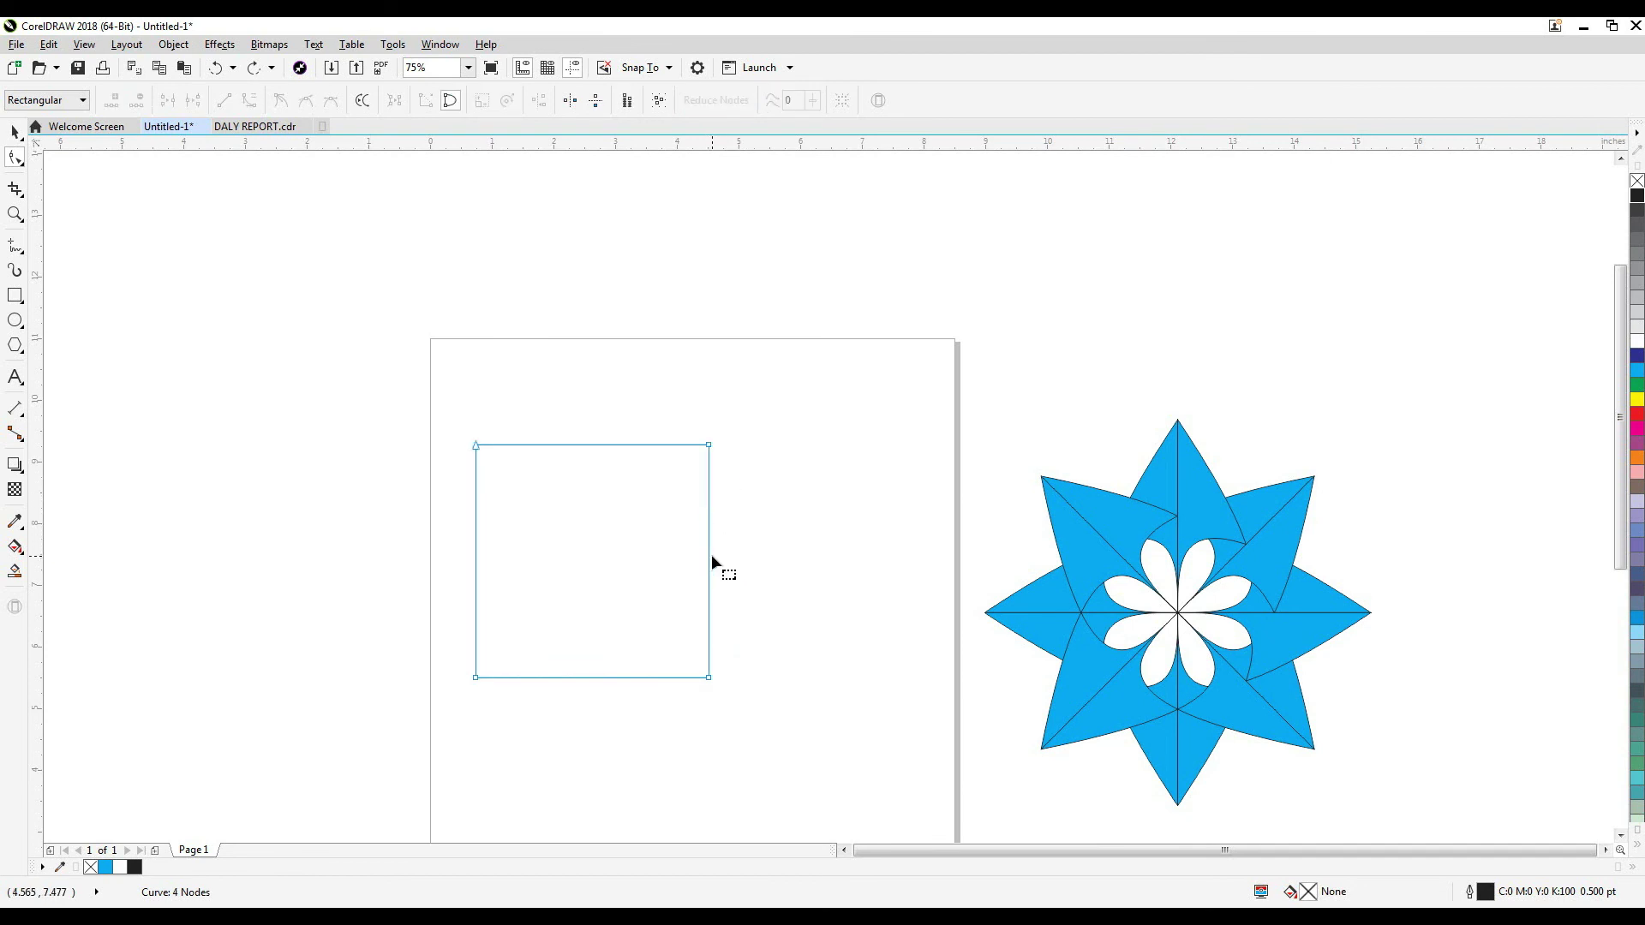
# Convert the square's right side to a line and add two nodes on it, the upper pulled outward and the lower slightly inward.
pyautogui.click(708, 556)
pyautogui.click(227, 102)
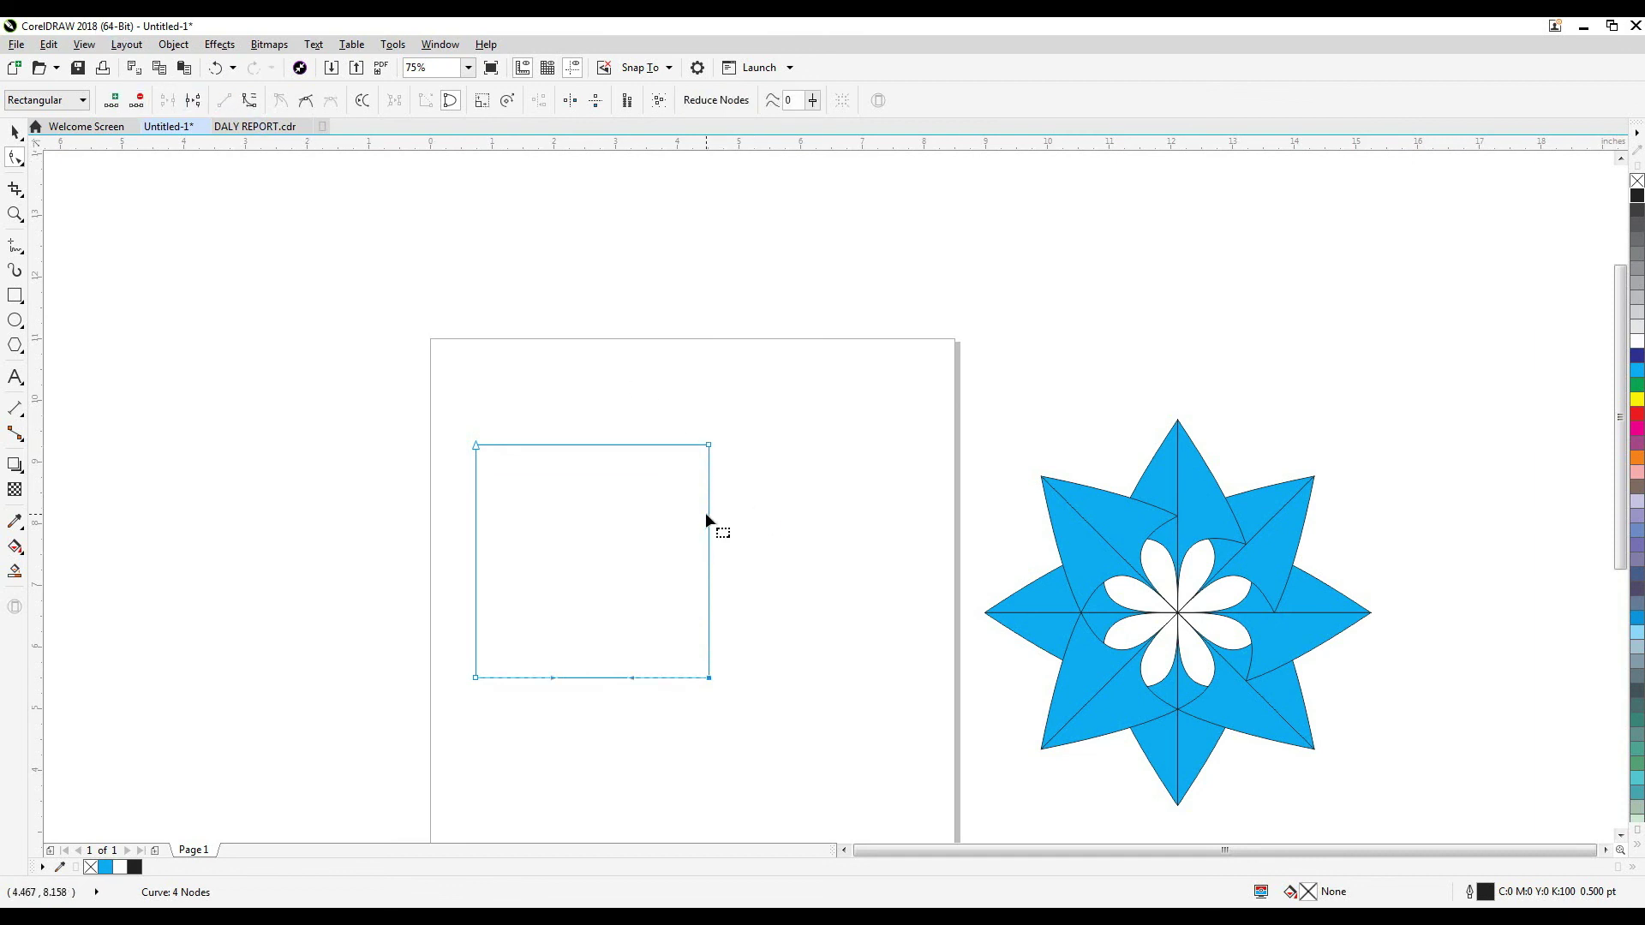
pyautogui.moveTo(707, 527); pyautogui.dragTo(783, 532)
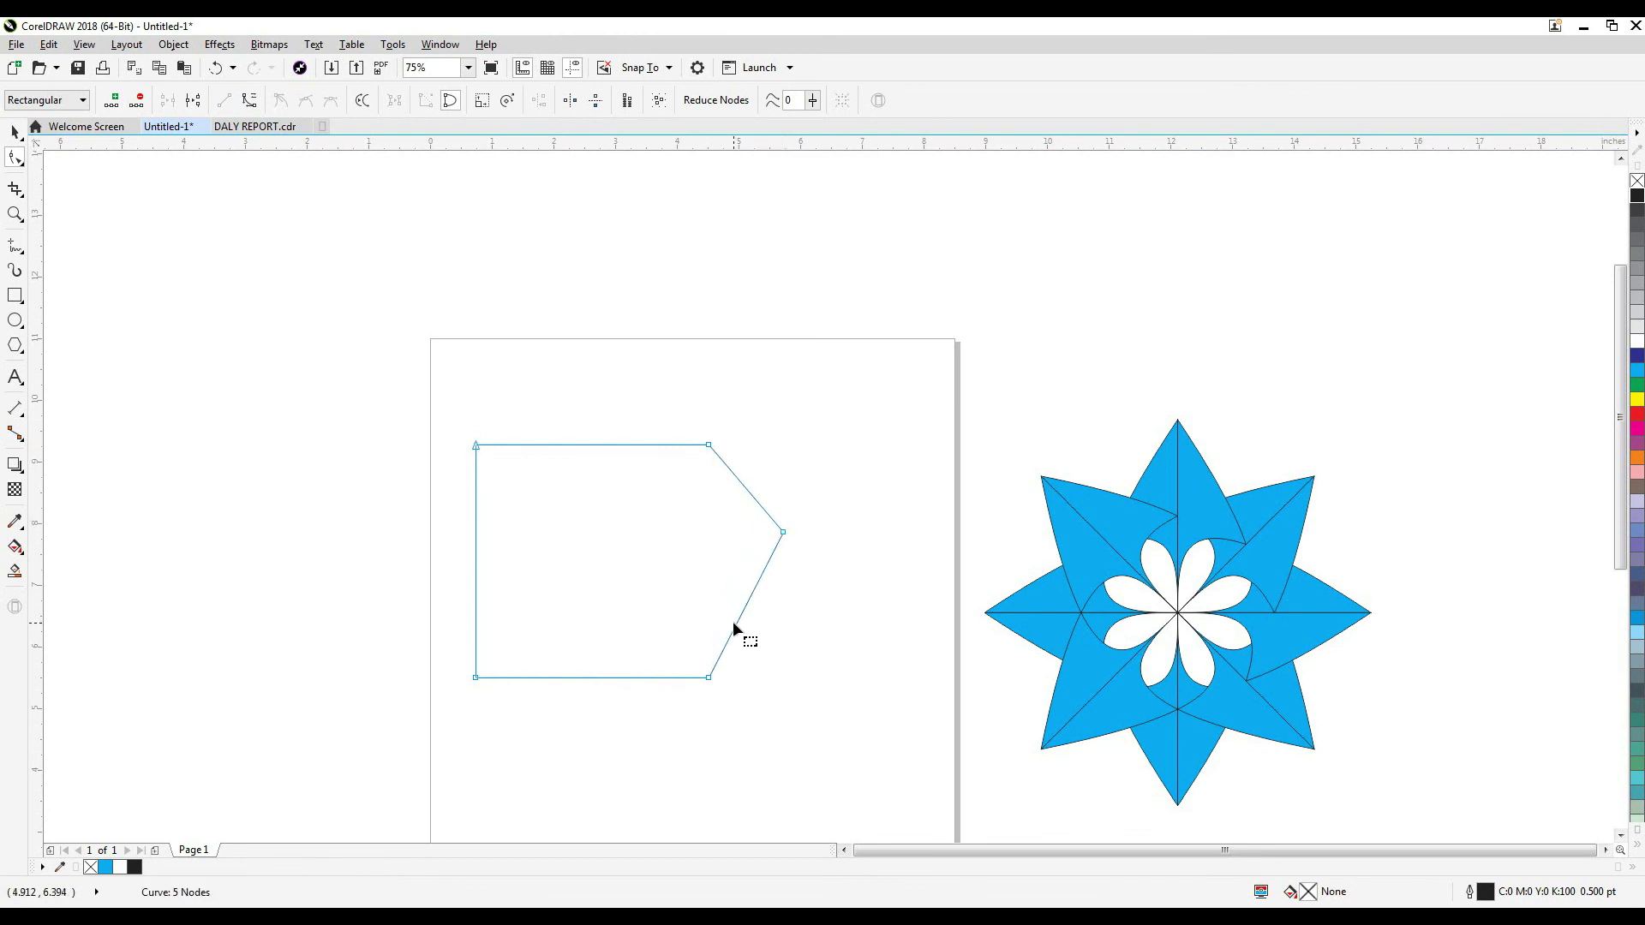
pyautogui.moveTo(734, 626); pyautogui.dragTo(699, 616)
# Try Align Horizontal on the top-right corner node and the protruding node, and undo the alignment.
pyautogui.moveTo(701, 439); pyautogui.dragTo(874, 578)
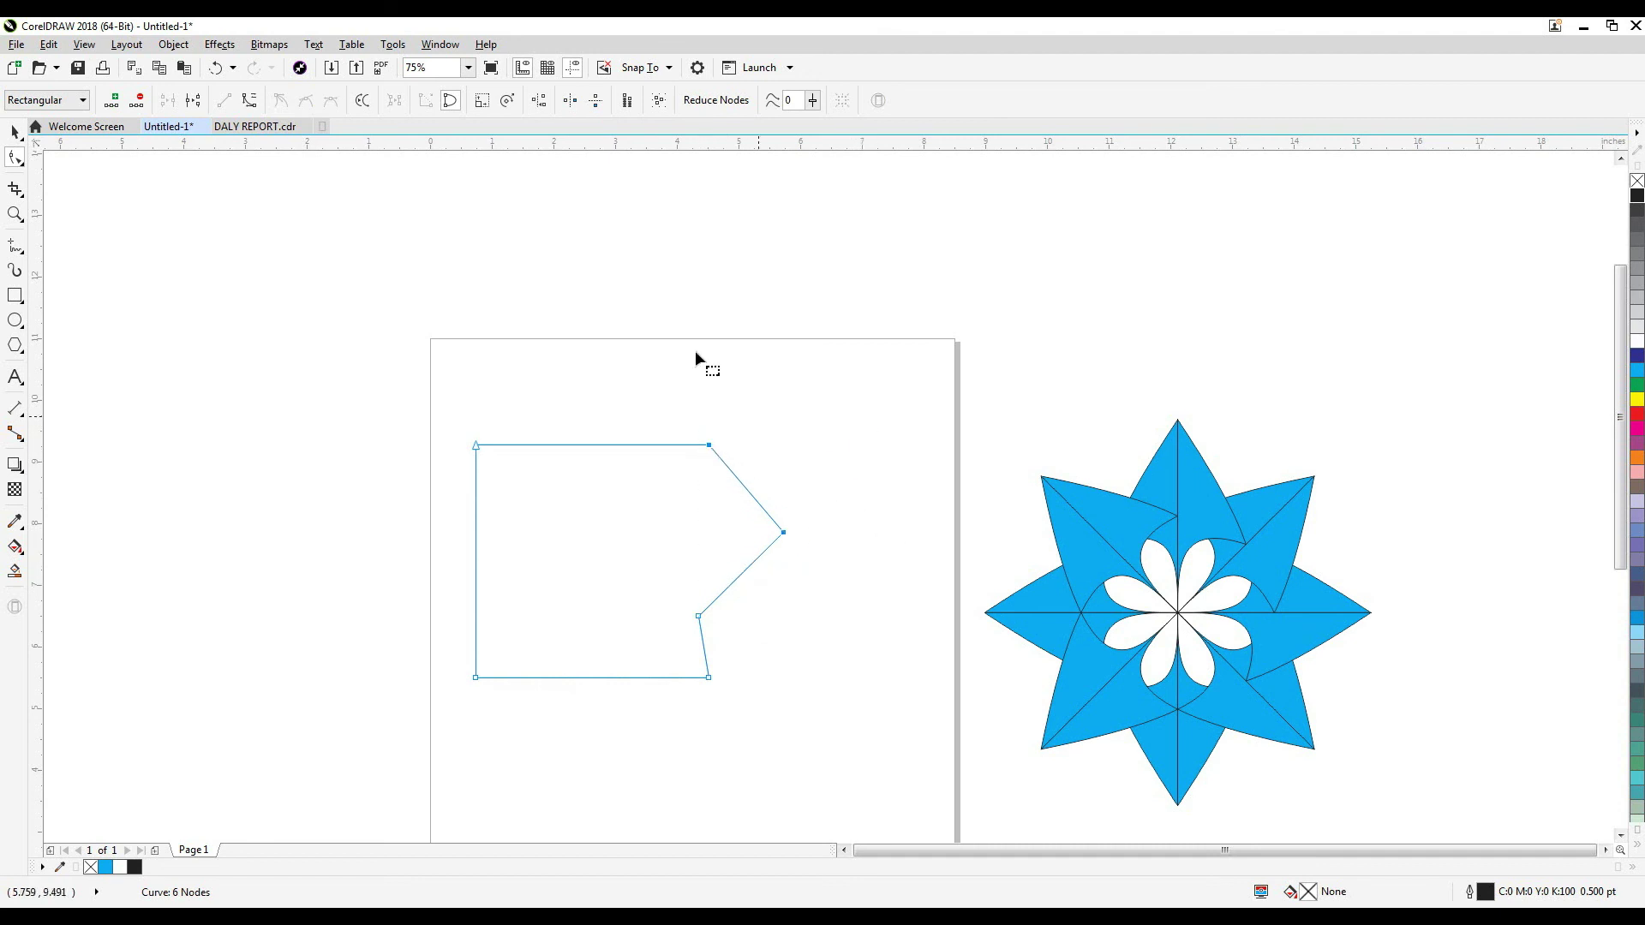
pyautogui.click(539, 100)
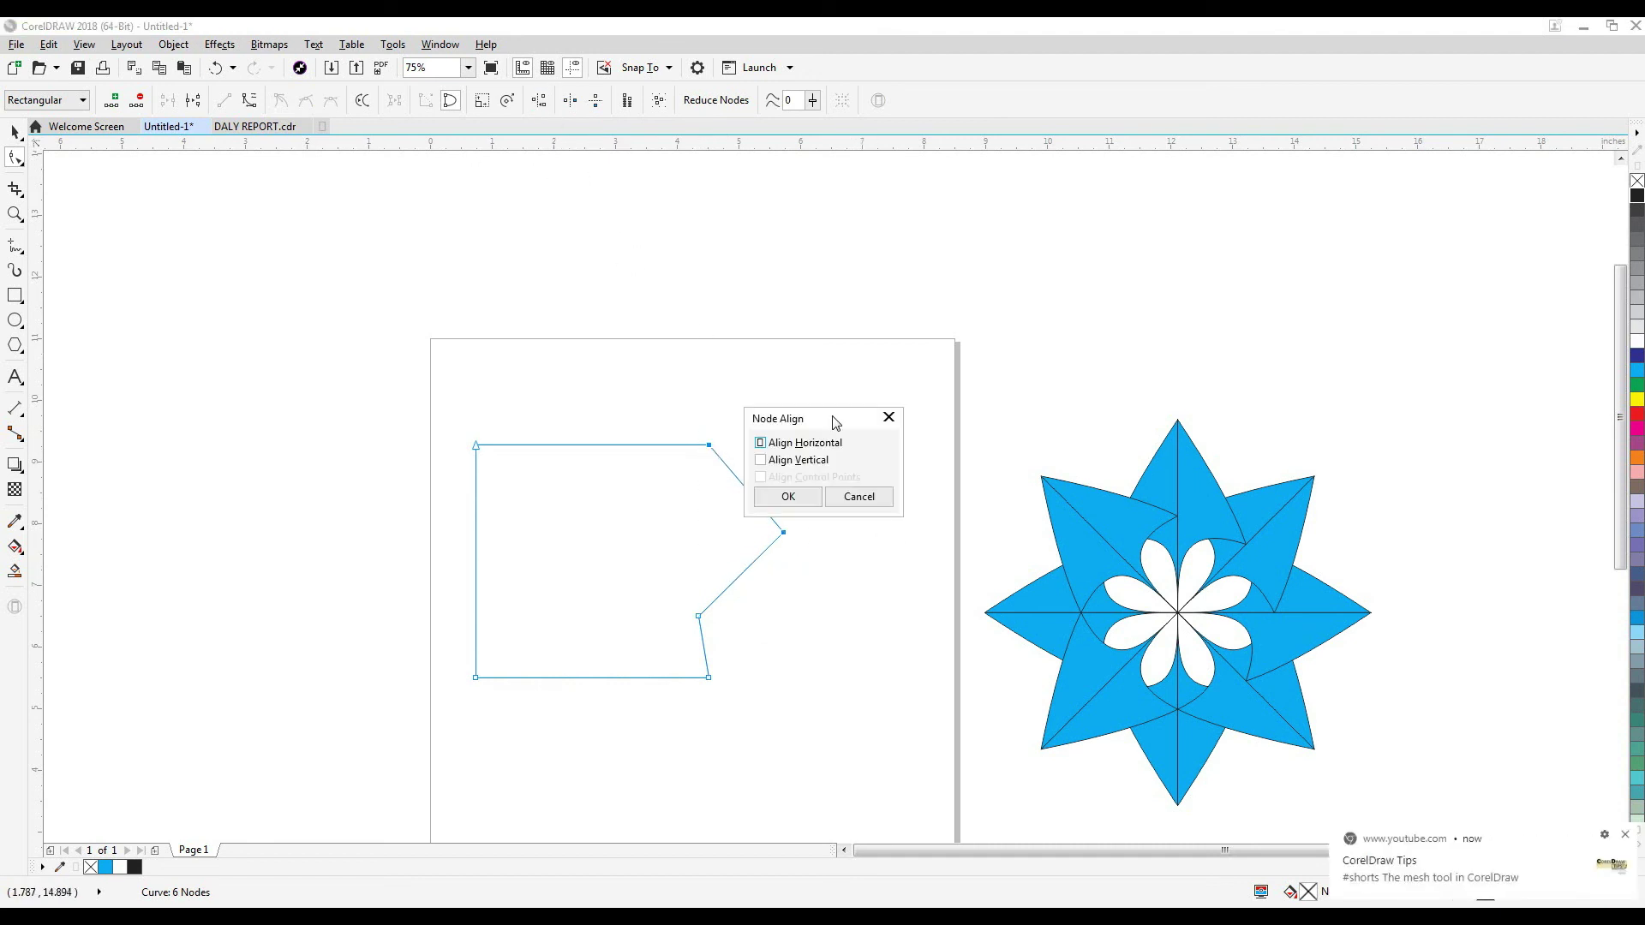
pyautogui.click(796, 497)
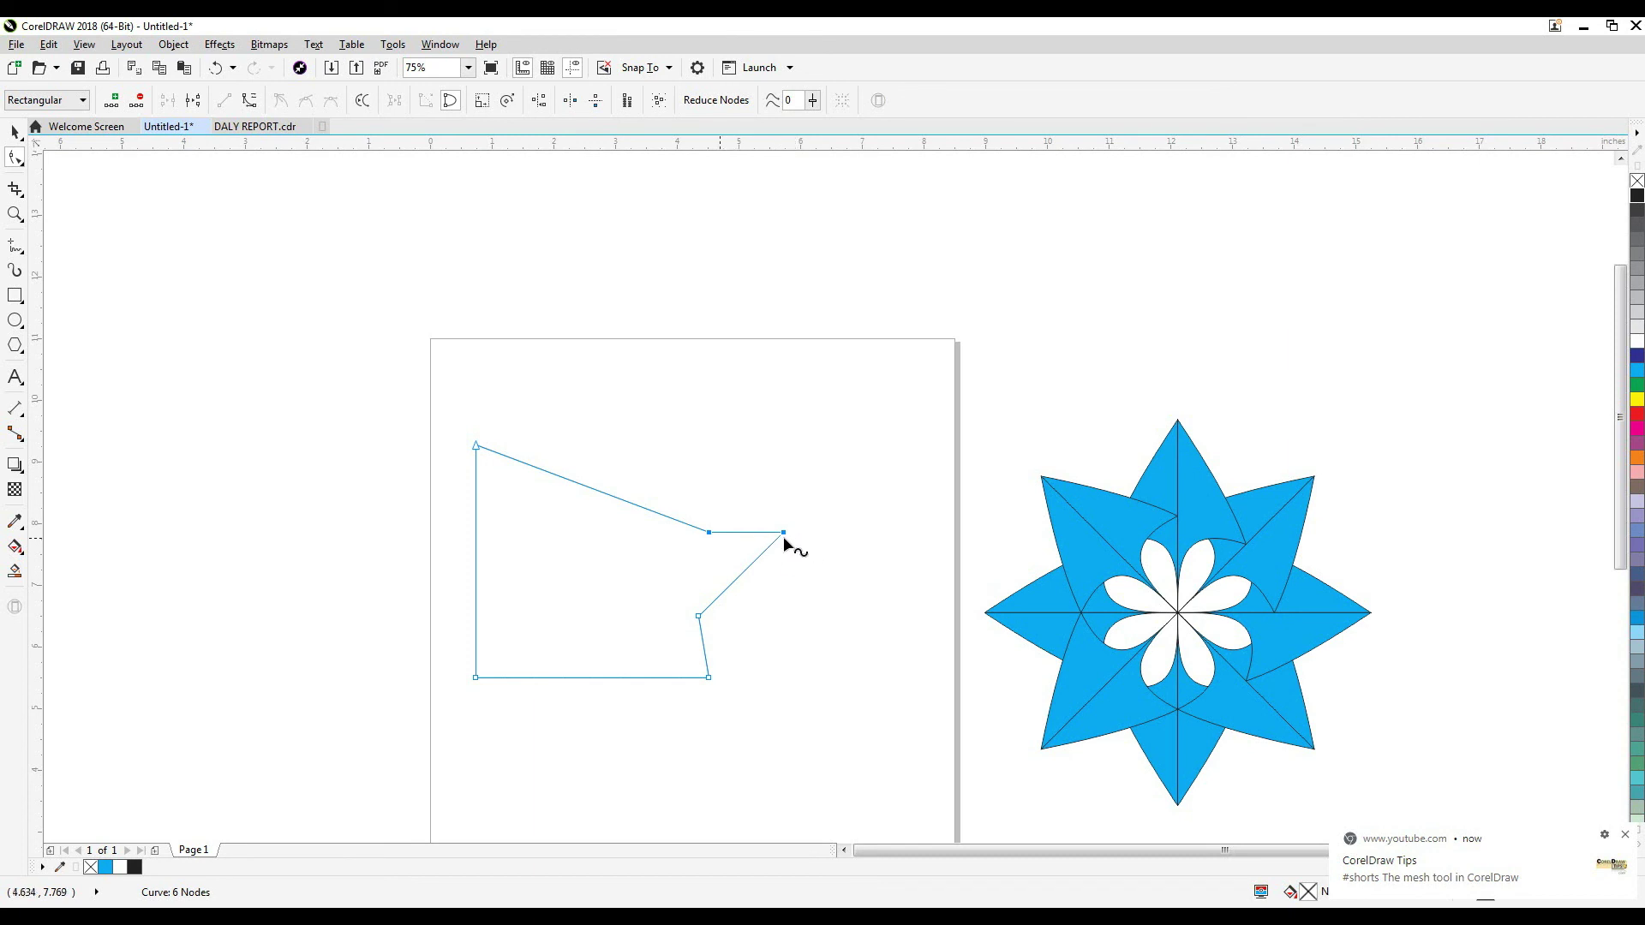
pyautogui.moveTo(683, 490); pyautogui.dragTo(836, 558)
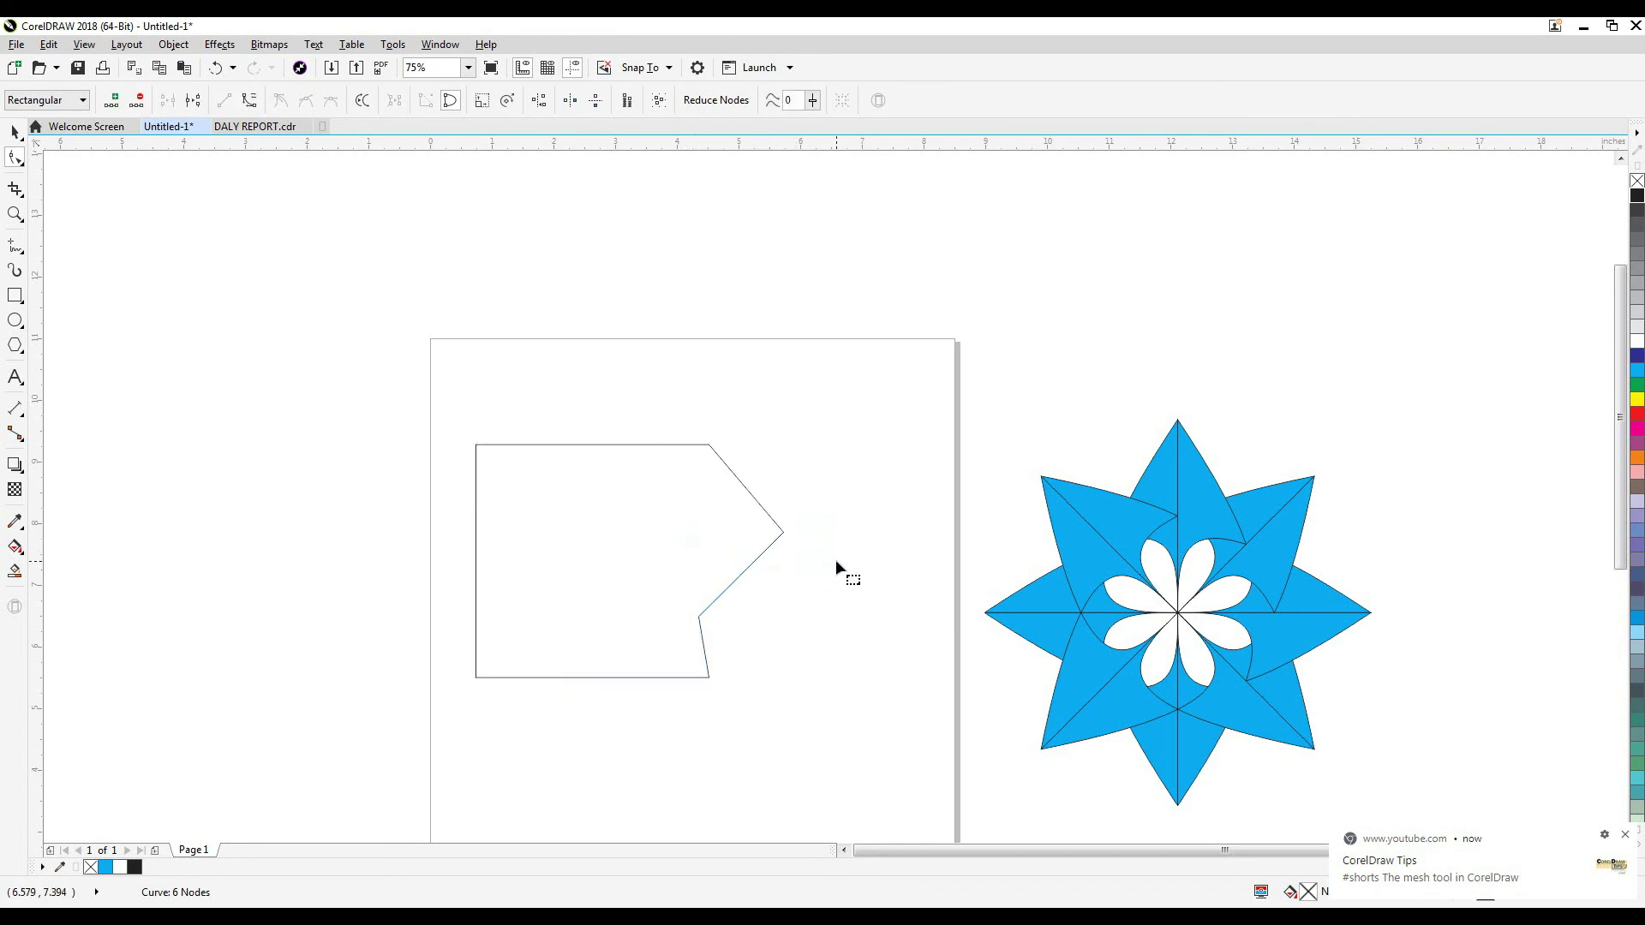
pyautogui.hotkey('ctrl', 'z')
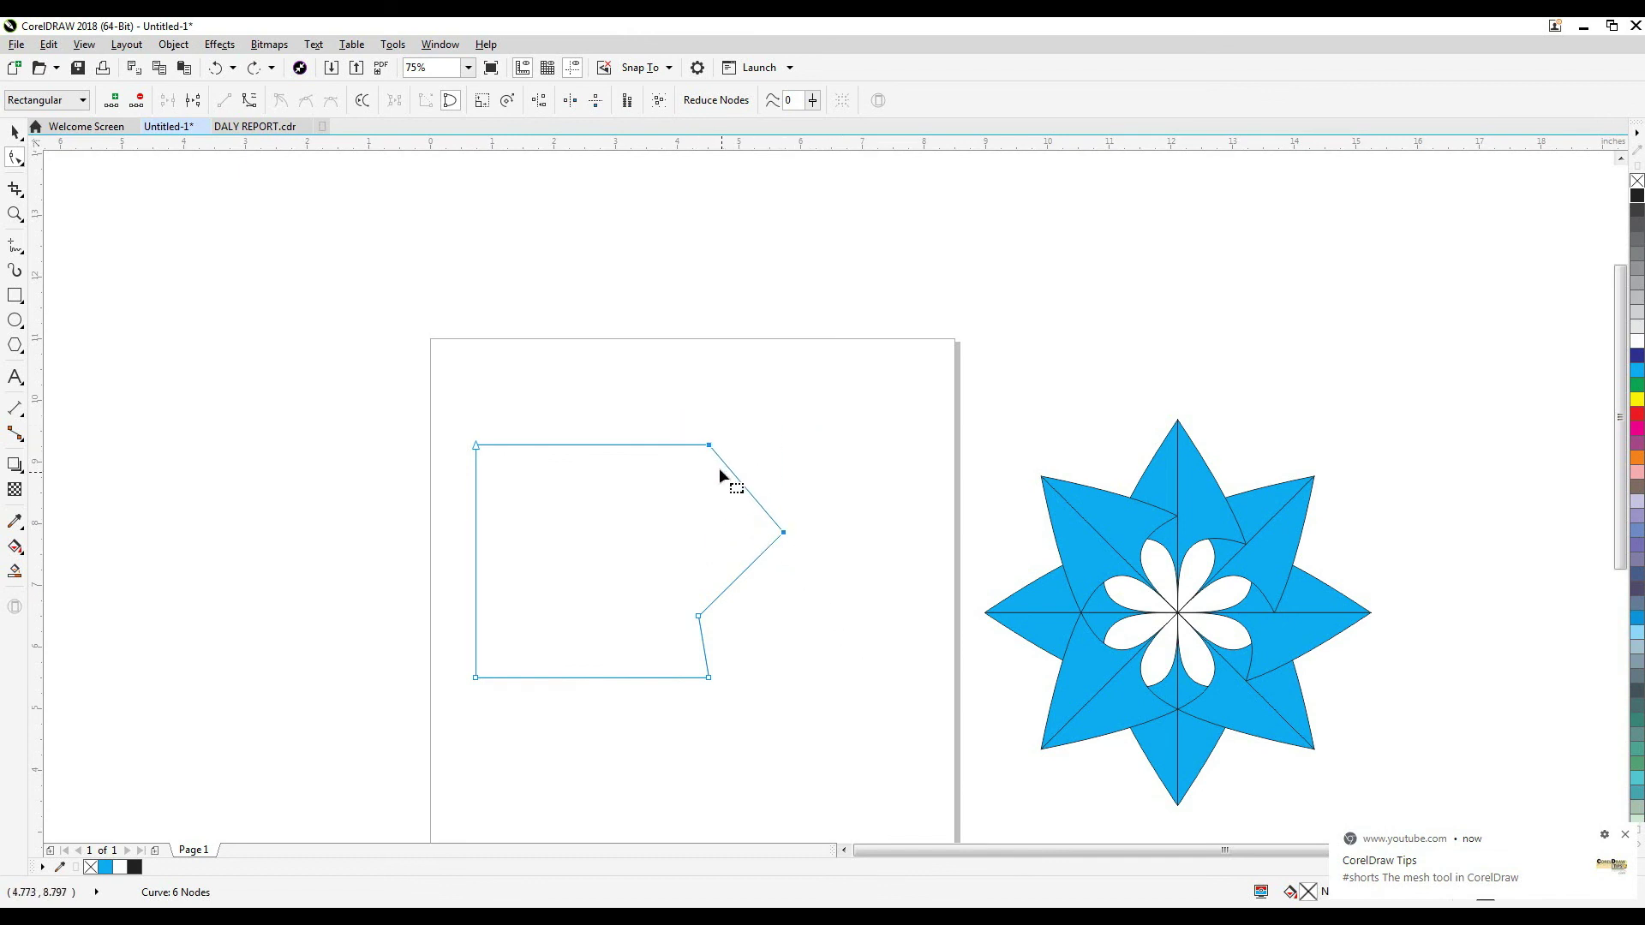
# Align the top-right corner node and the protruding node using only Align Vertical.
pyautogui.click(537, 101)
pyautogui.click(761, 443)
pyautogui.click(782, 499)
# Try aligning all four right-side nodes with both Align Horizontal and Align Vertical.
pyautogui.moveTo(800, 368); pyautogui.dragTo(682, 714)
pyautogui.click(538, 101)
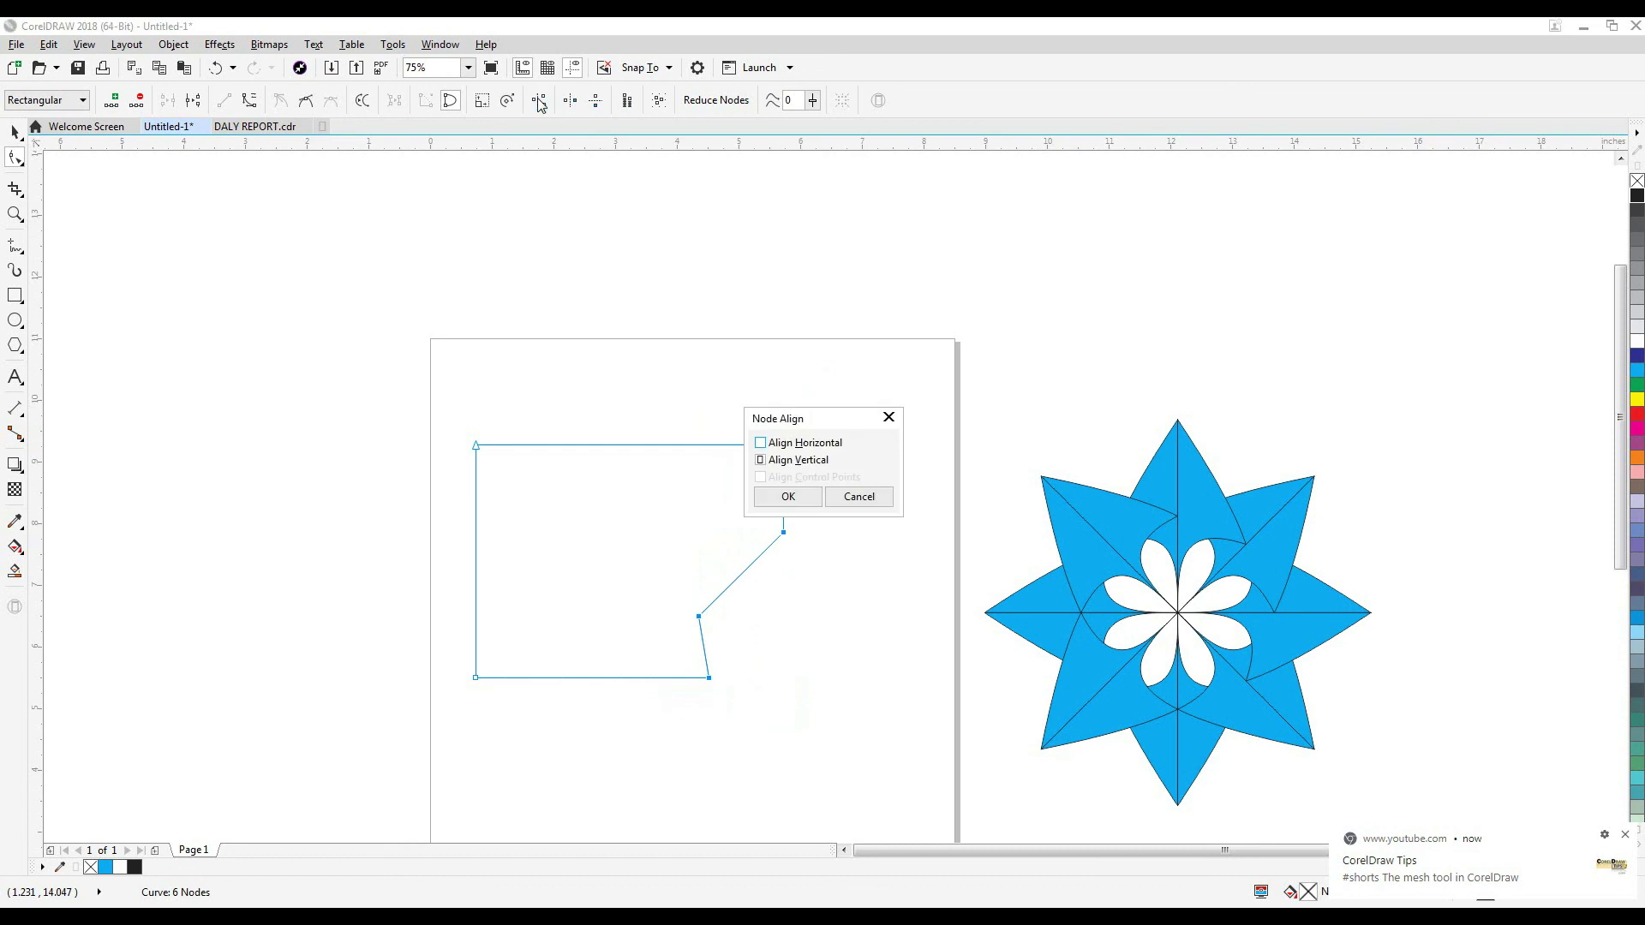
pyautogui.click(760, 443)
pyautogui.click(788, 499)
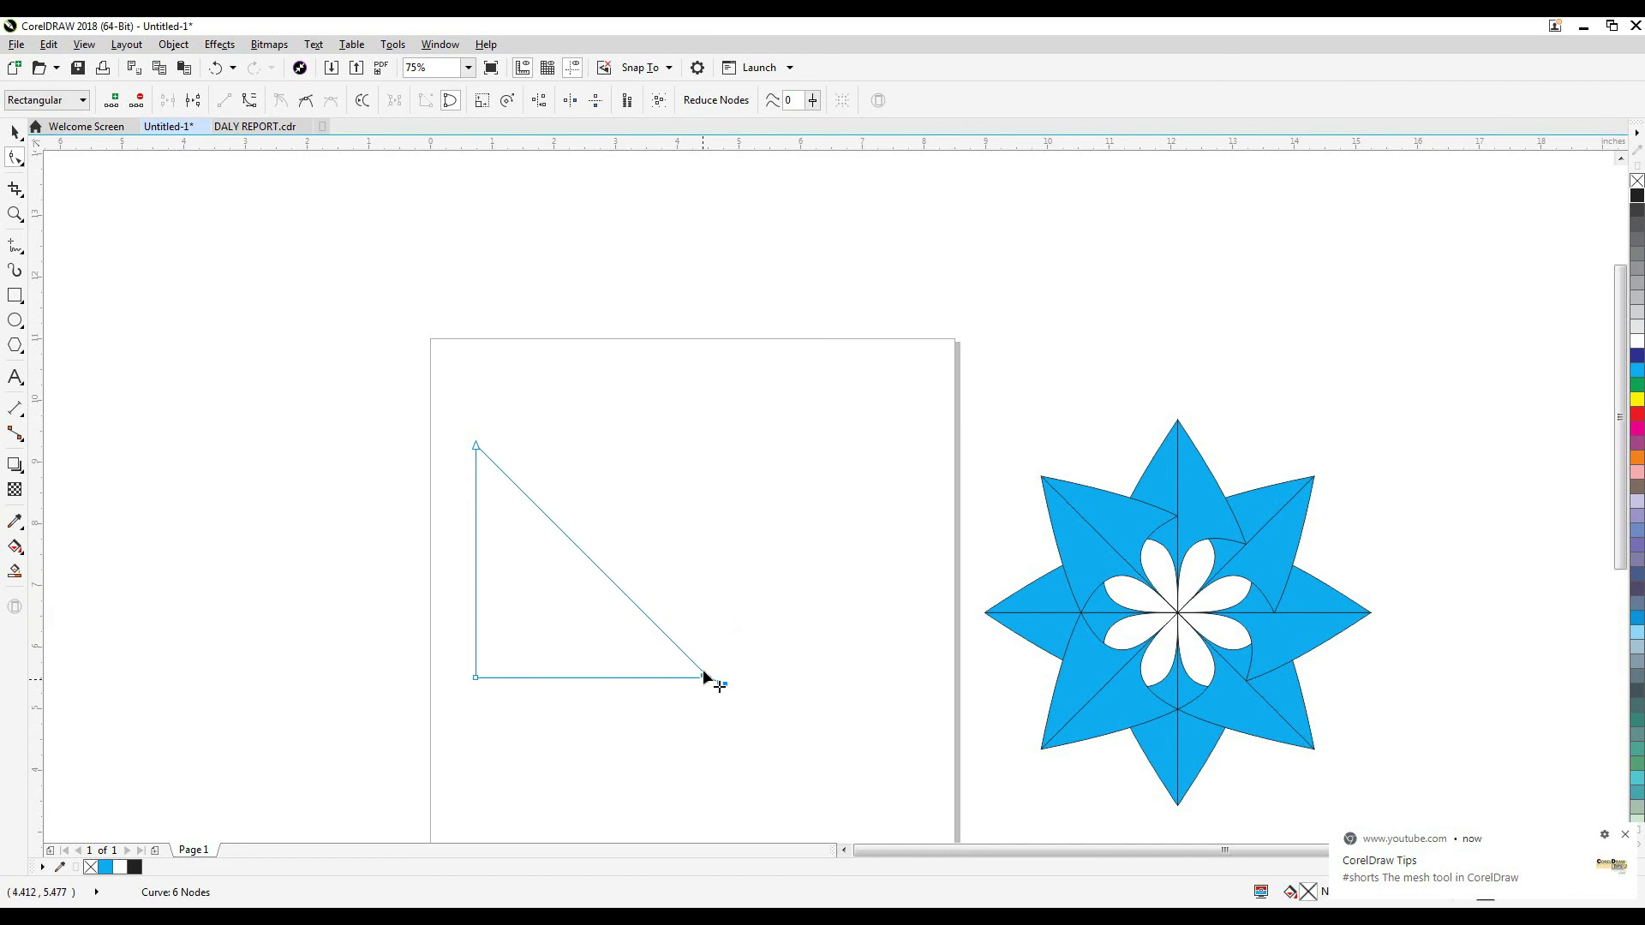
# Inspect the stacked nodes at the triangle's lower-right corner up close, and undo the alignment.
pyautogui.scroll(2, 718, 668)
pyautogui.scroll(5, 707, 692)
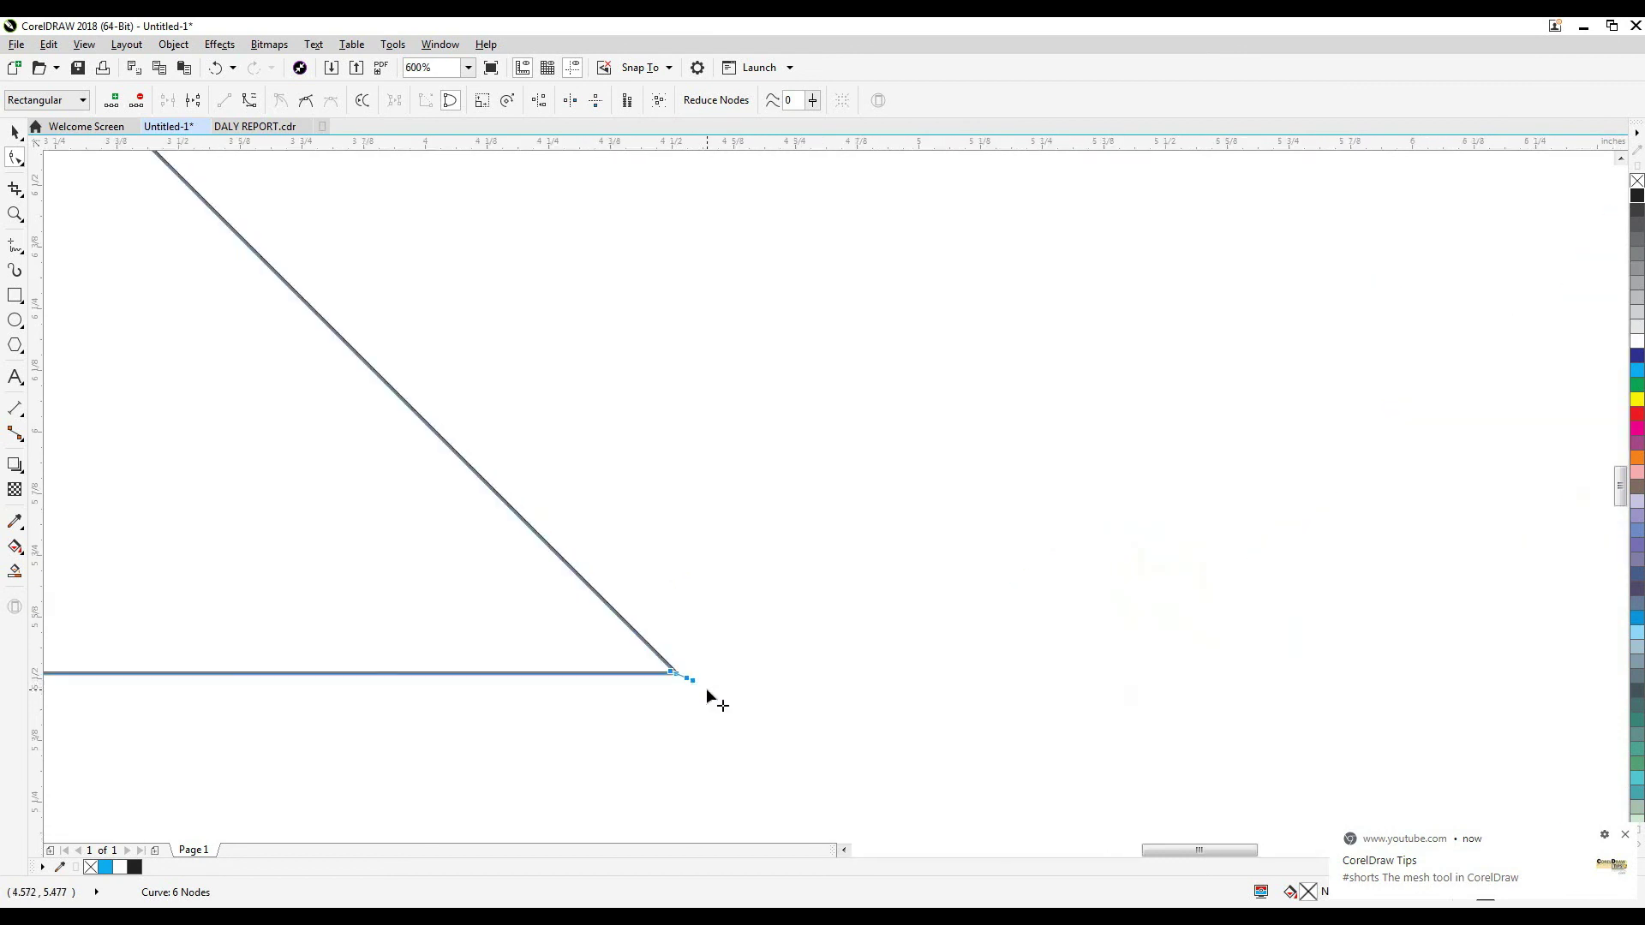
pyautogui.click(663, 674)
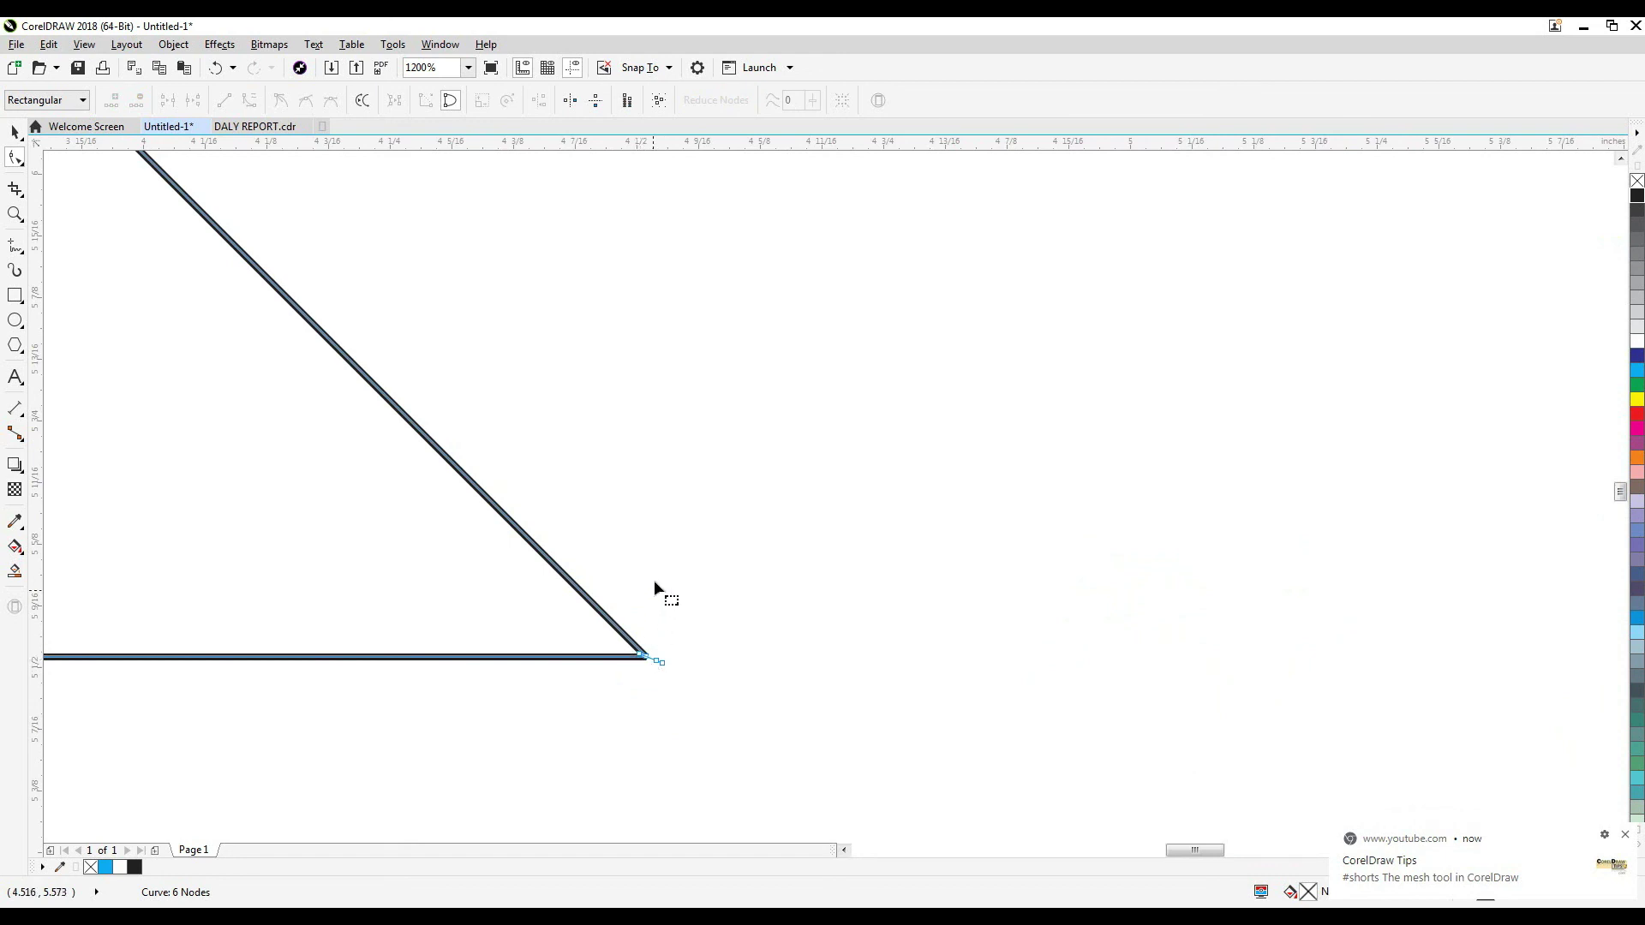
pyautogui.scroll(-5, 654, 579)
pyautogui.scroll(-3, 654, 588)
pyautogui.hotkey('ctrl', 'z')
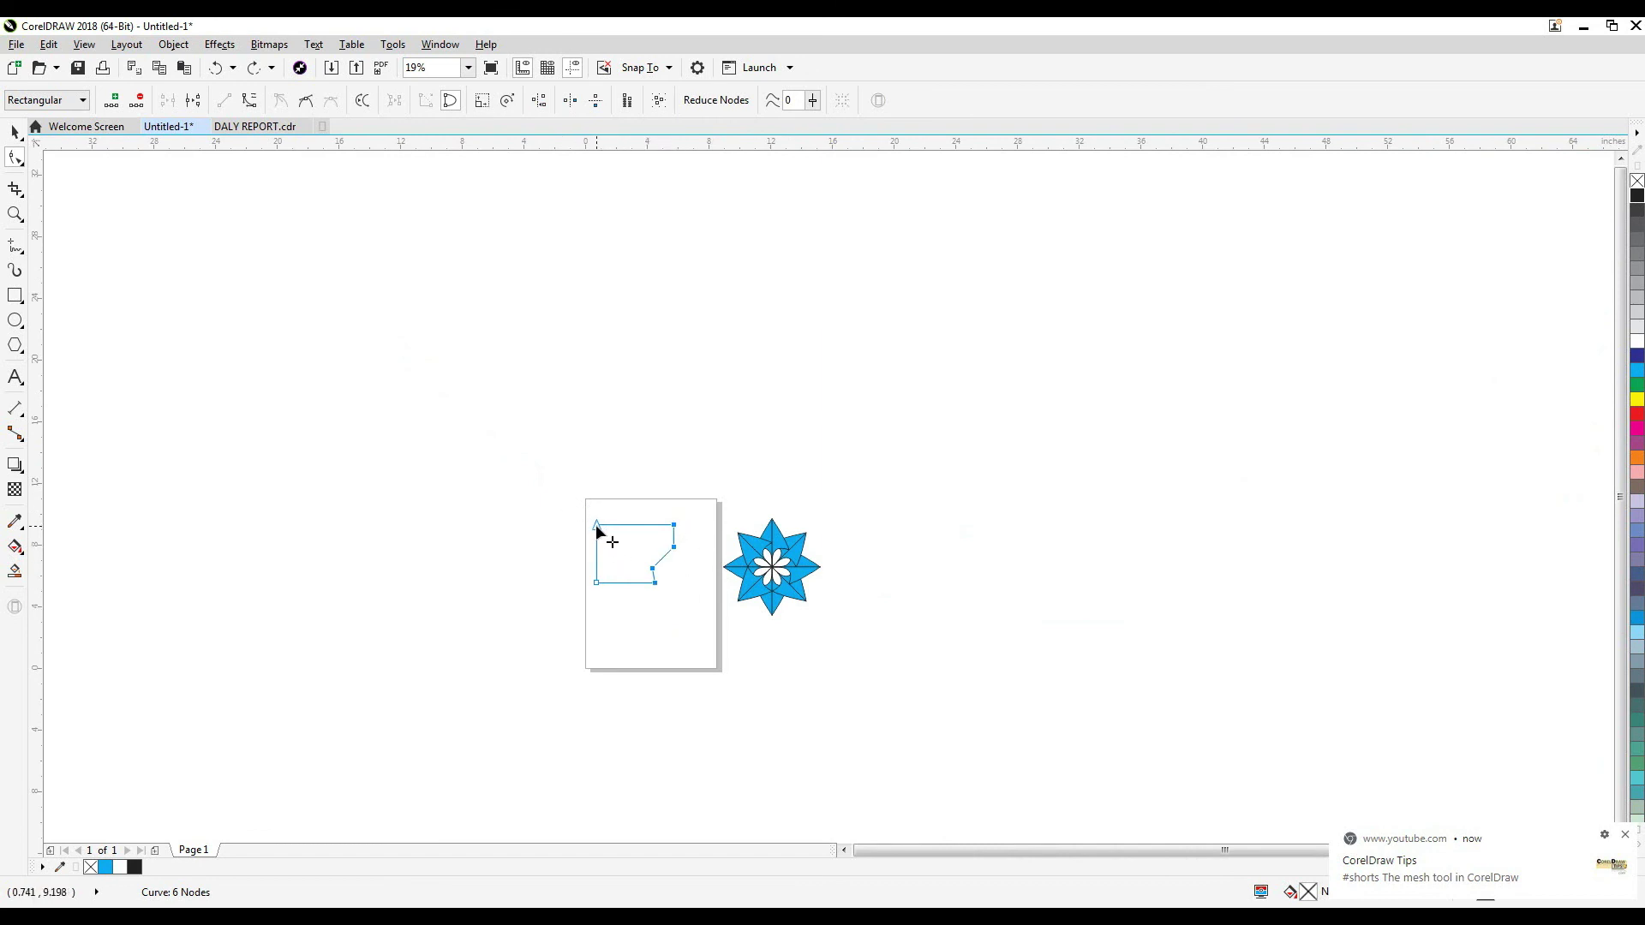
# Align the two middle nodes on the shape's right side with Align Horizontal off and Align Vertical and Align Control Points on.
pyautogui.click(683, 587)
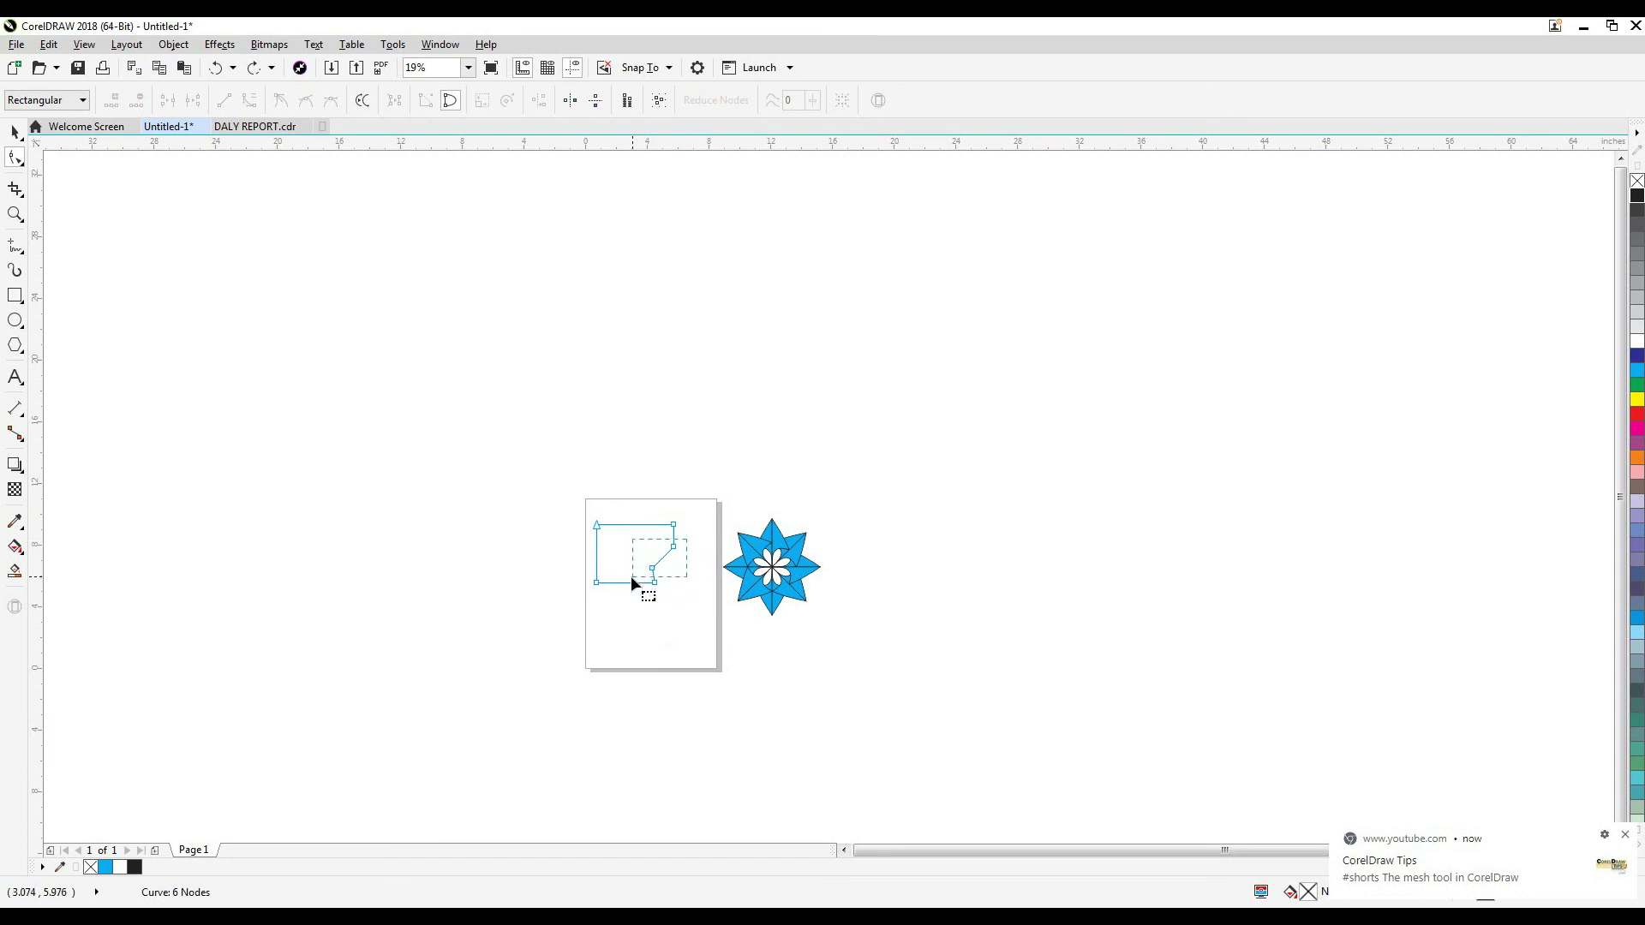
pyautogui.moveTo(628, 575); pyautogui.dragTo(628, 575)
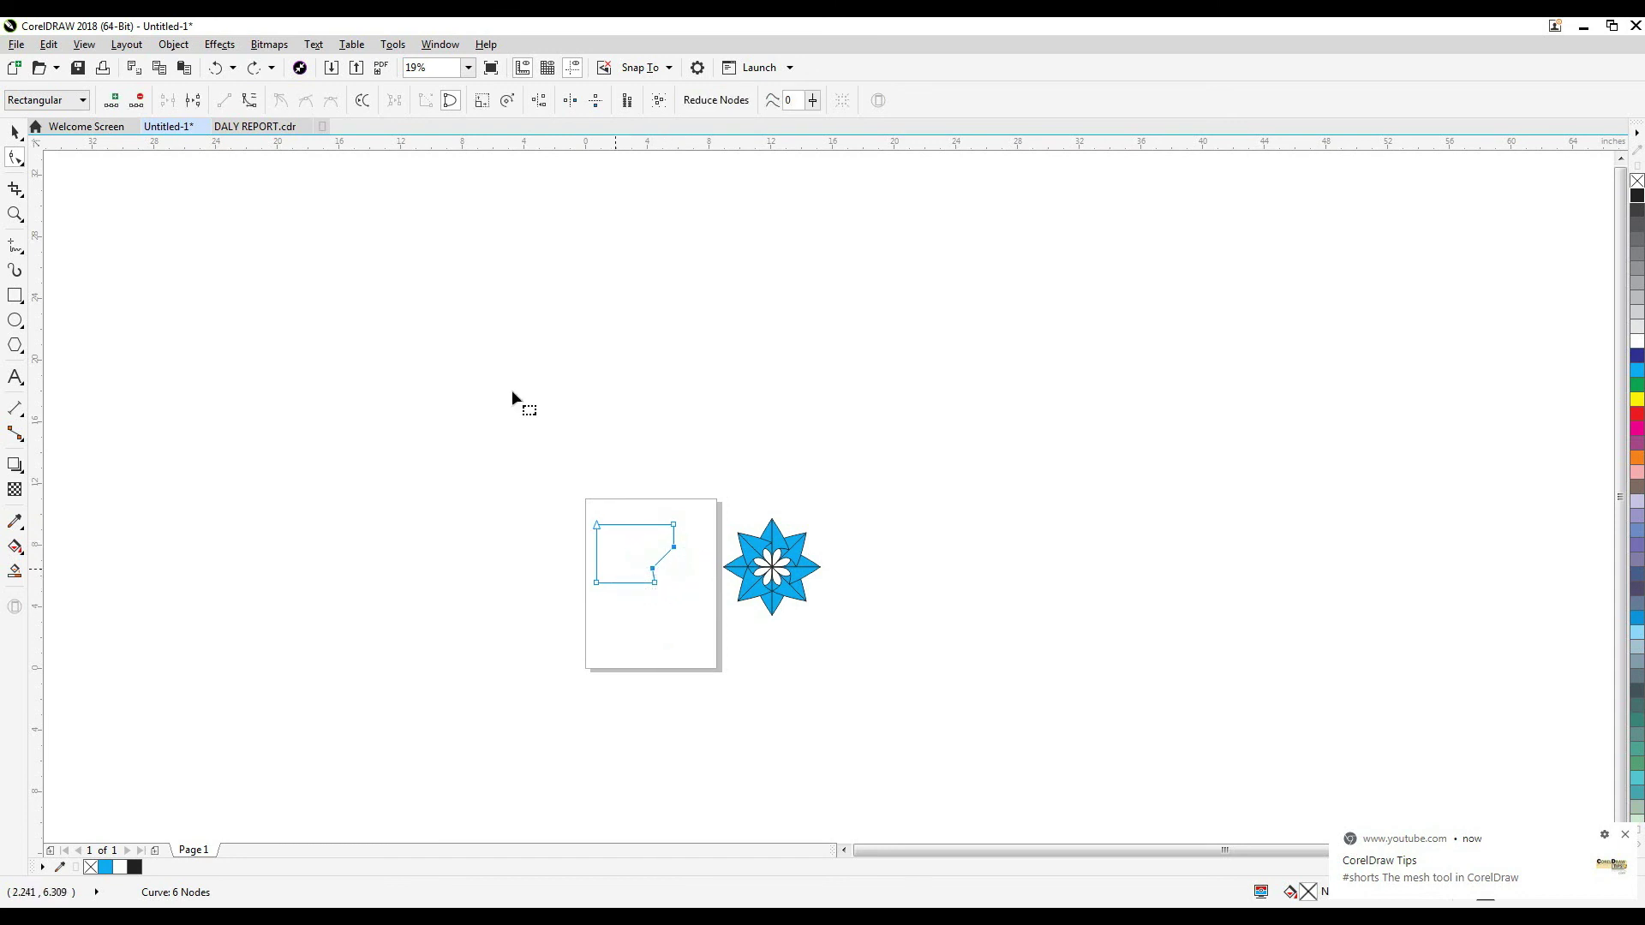
pyautogui.click(539, 100)
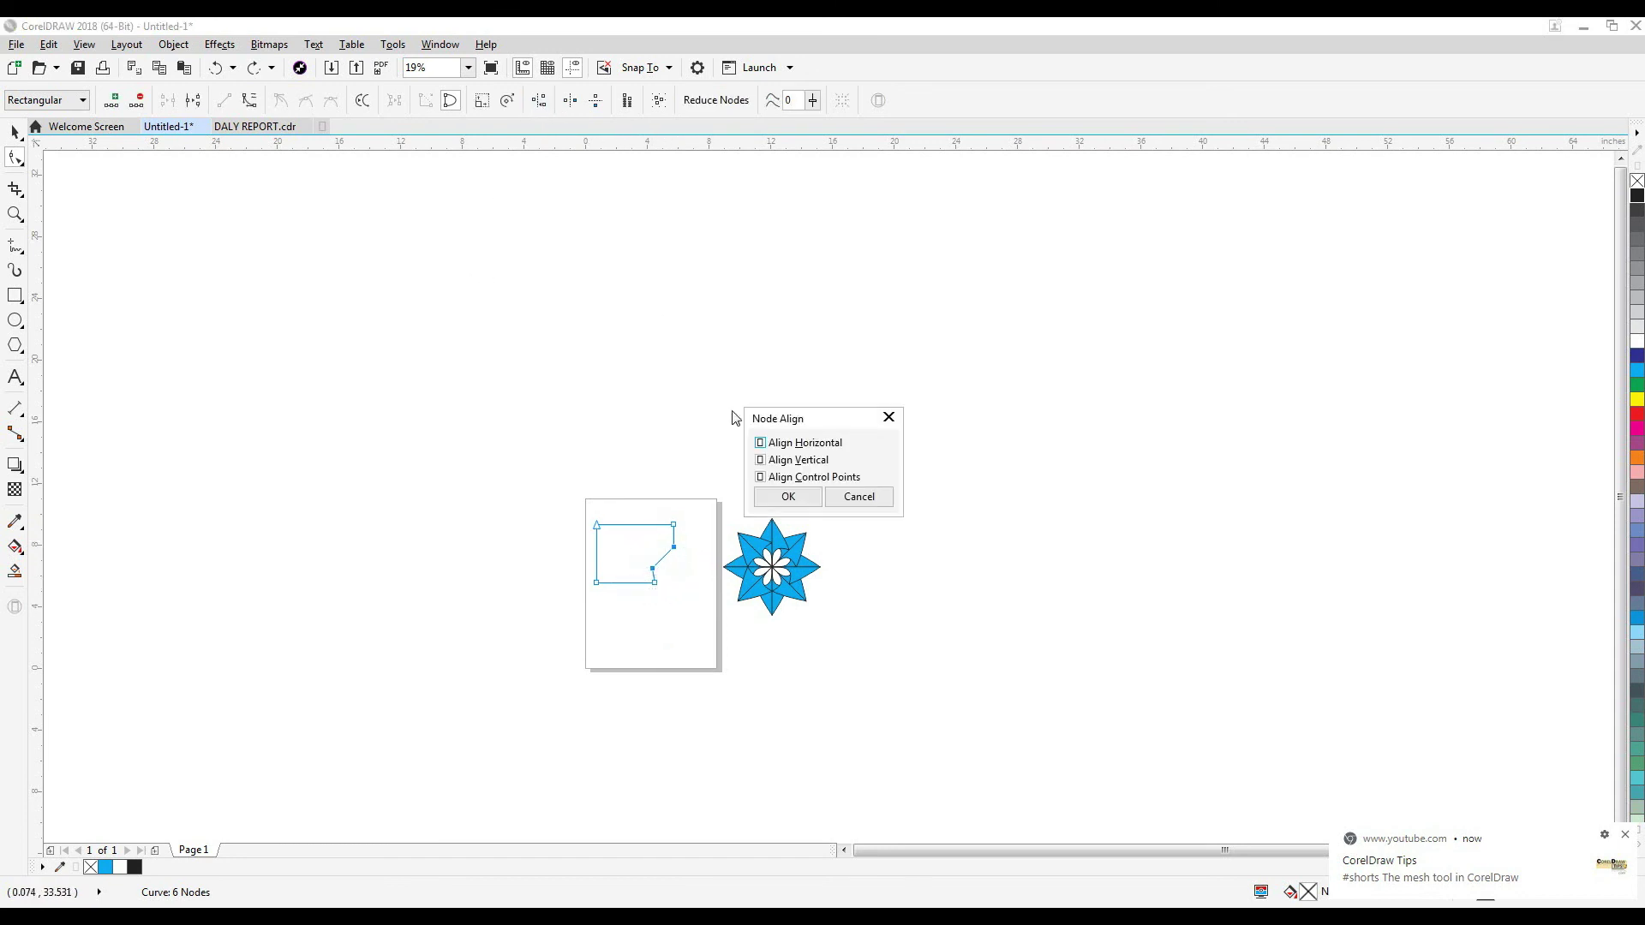
pyautogui.click(760, 443)
pyautogui.click(786, 497)
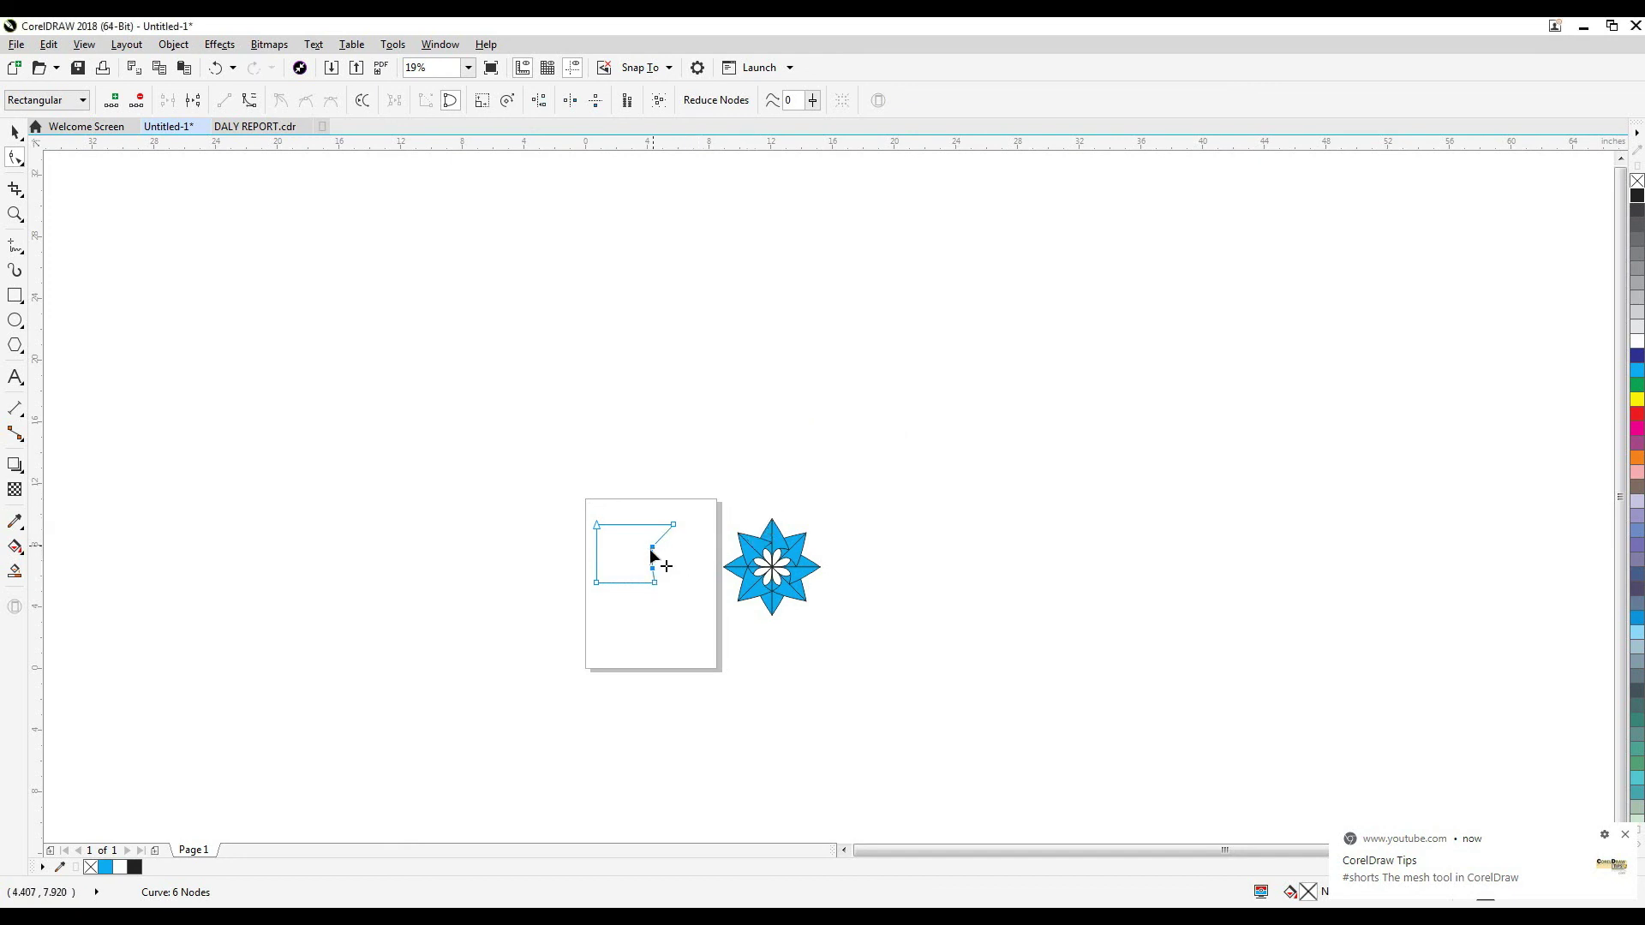
# Align the two middle nodes and the lower-right corner node on the shape's right side using only Align Vertical.
pyautogui.moveTo(670, 548); pyautogui.dragTo(636, 585)
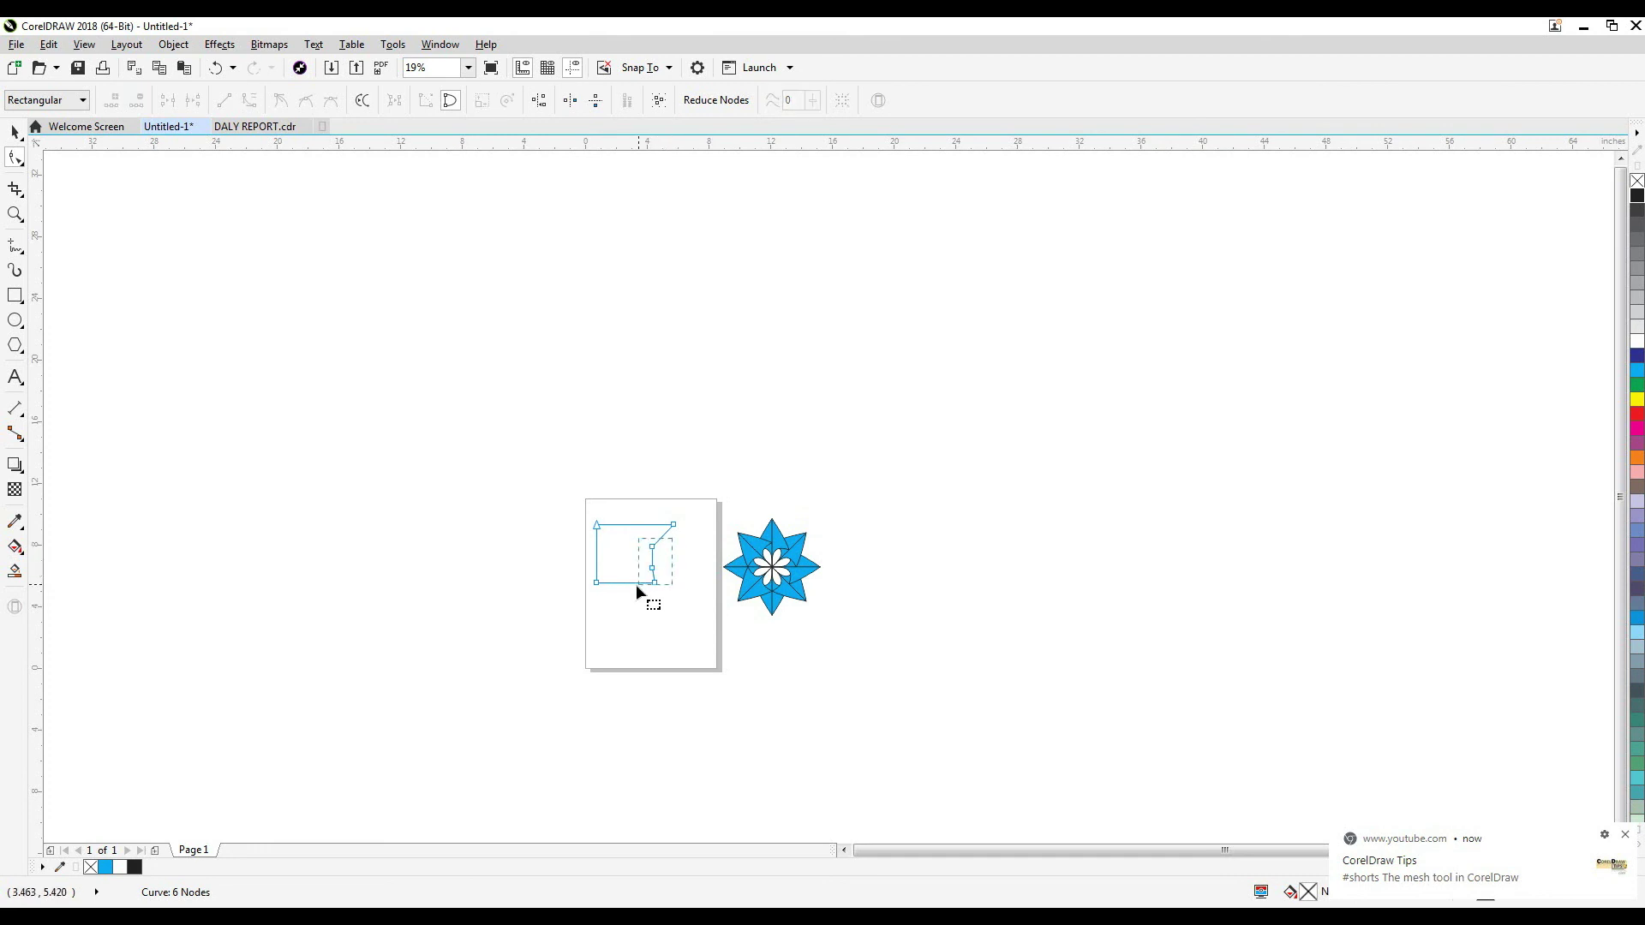
pyautogui.click(539, 102)
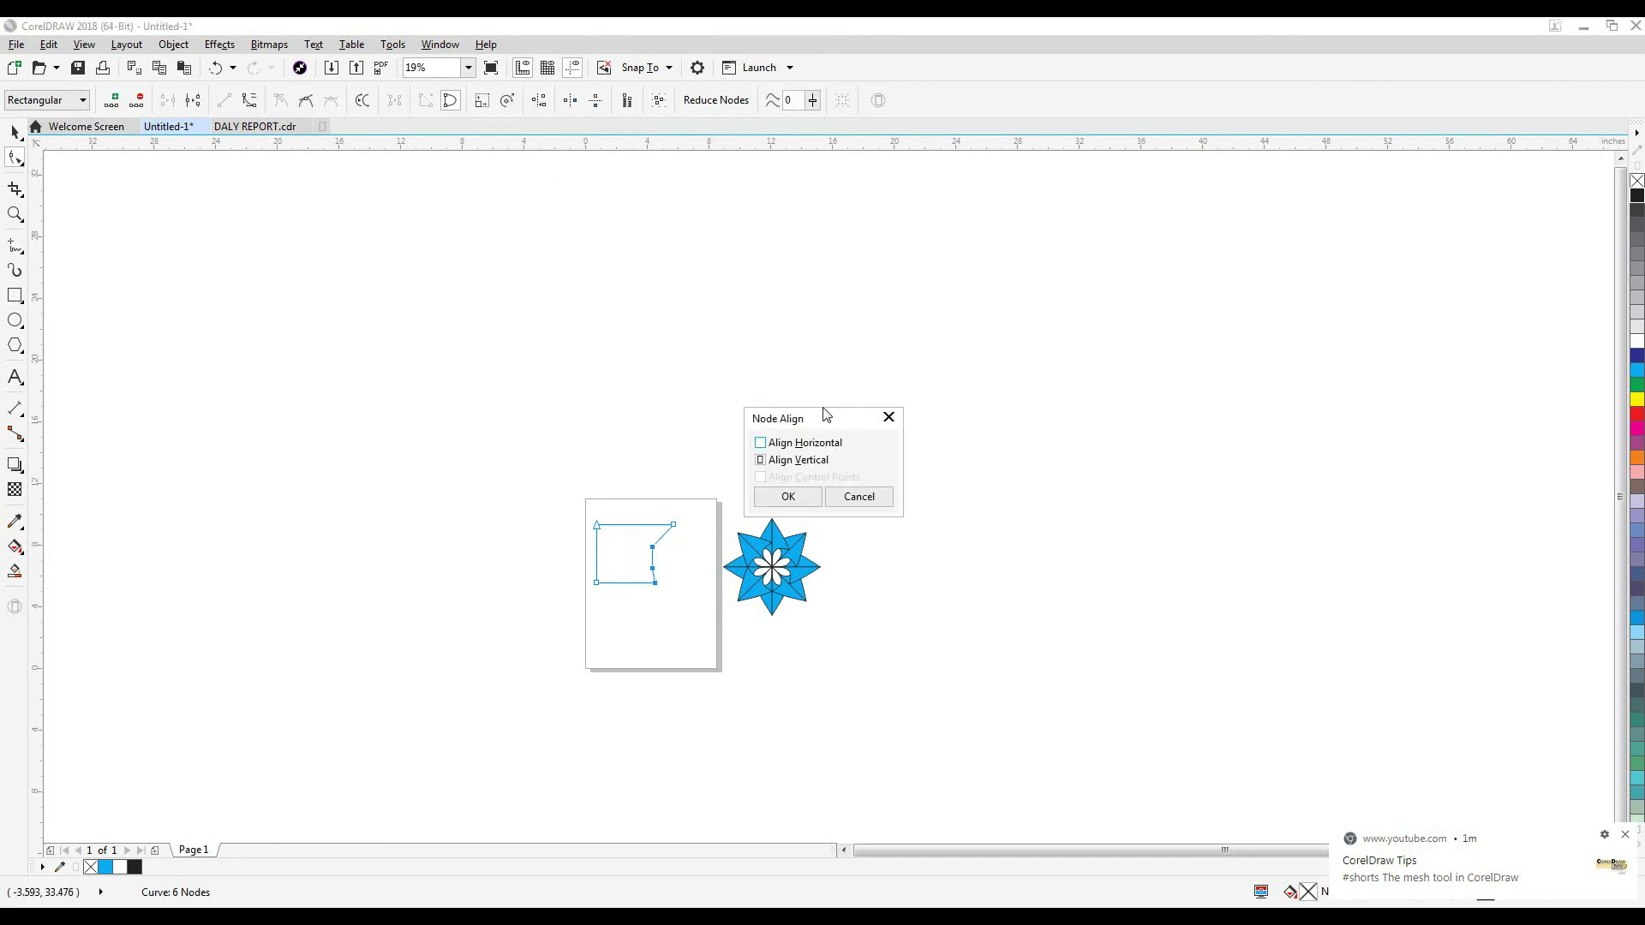
pyautogui.click(785, 495)
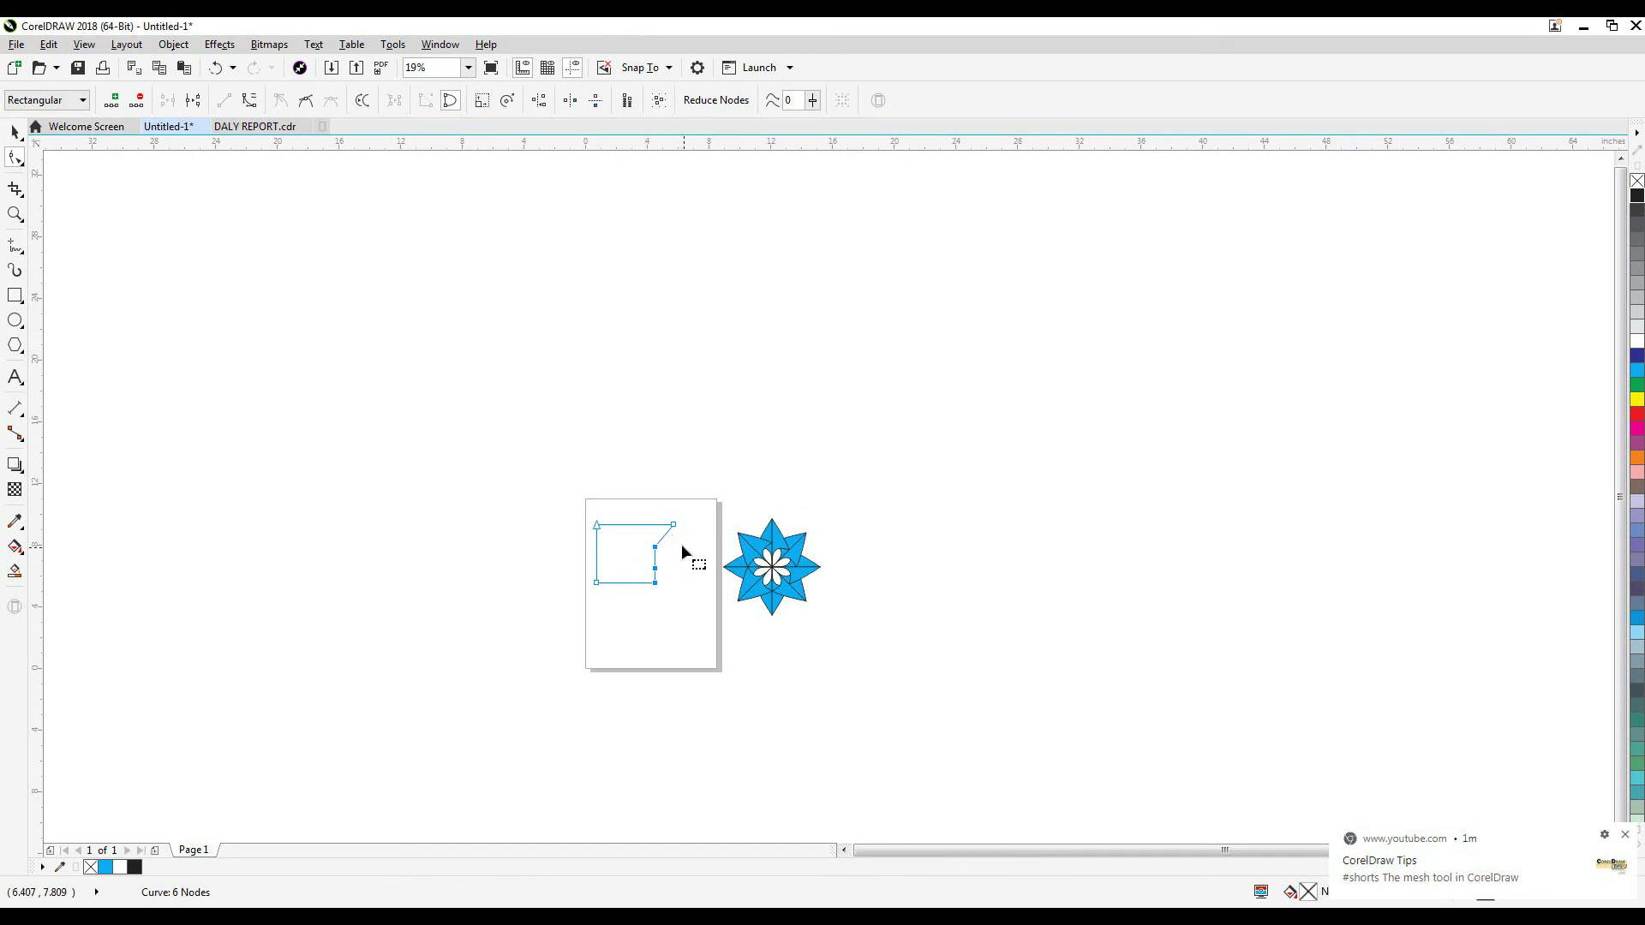
# Align all four nodes on the shape's right side, including the protruding top corner, with only Align Vertical and inspect the straightened edge.
pyautogui.moveTo(686, 521); pyautogui.dragTo(630, 592)
pyautogui.click(538, 100)
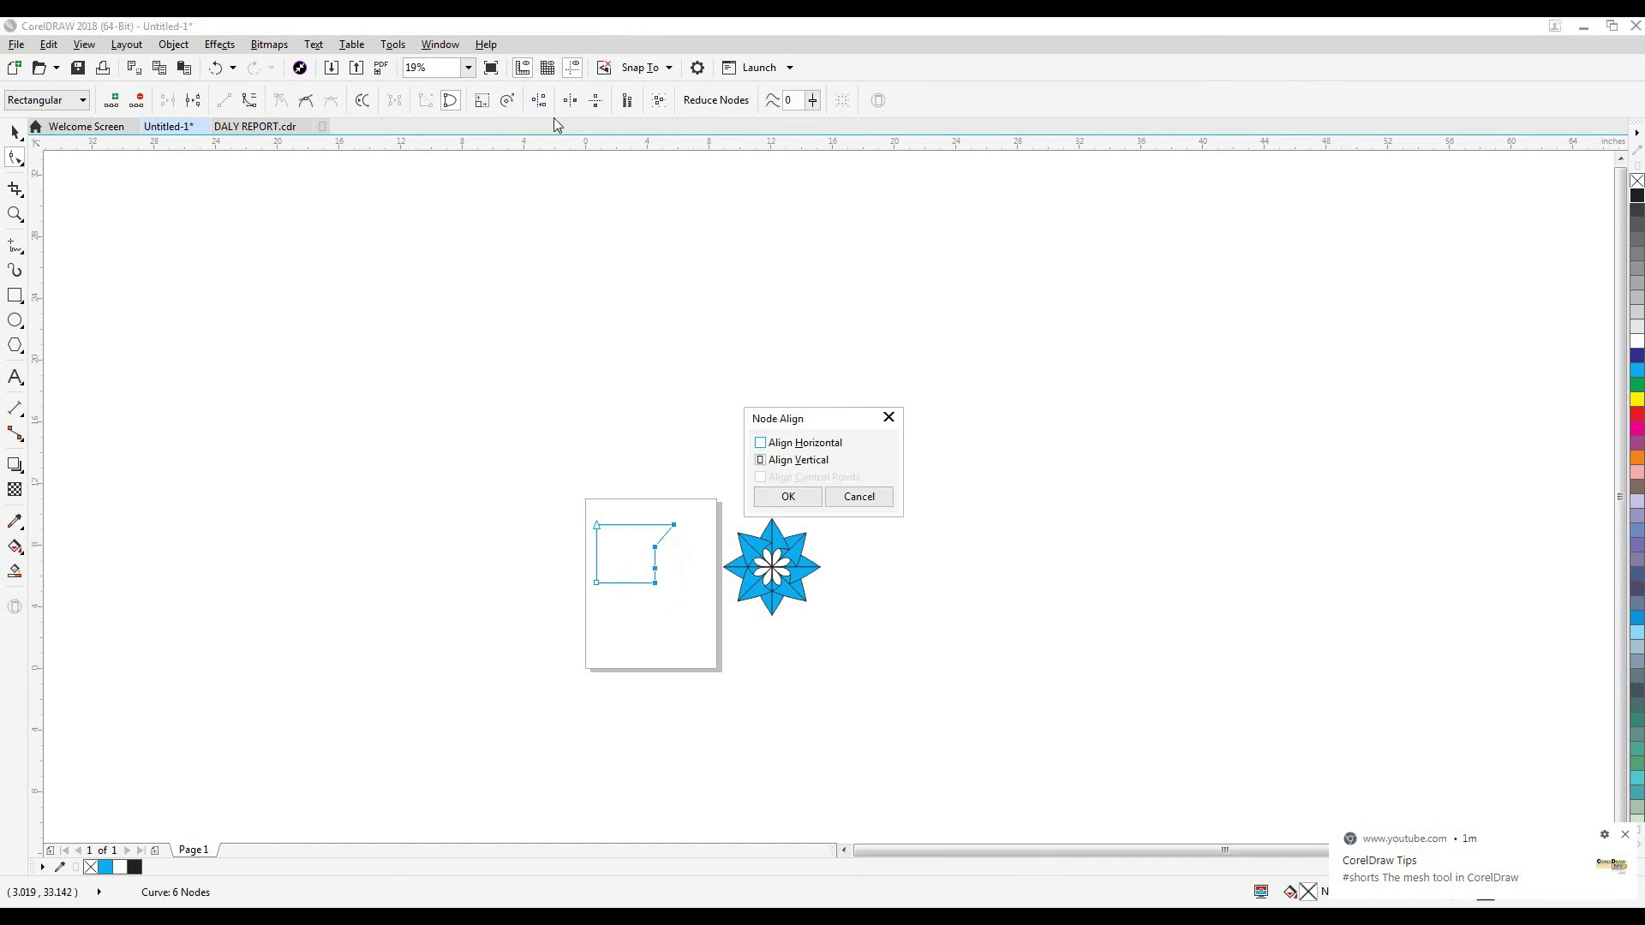
pyautogui.click(785, 499)
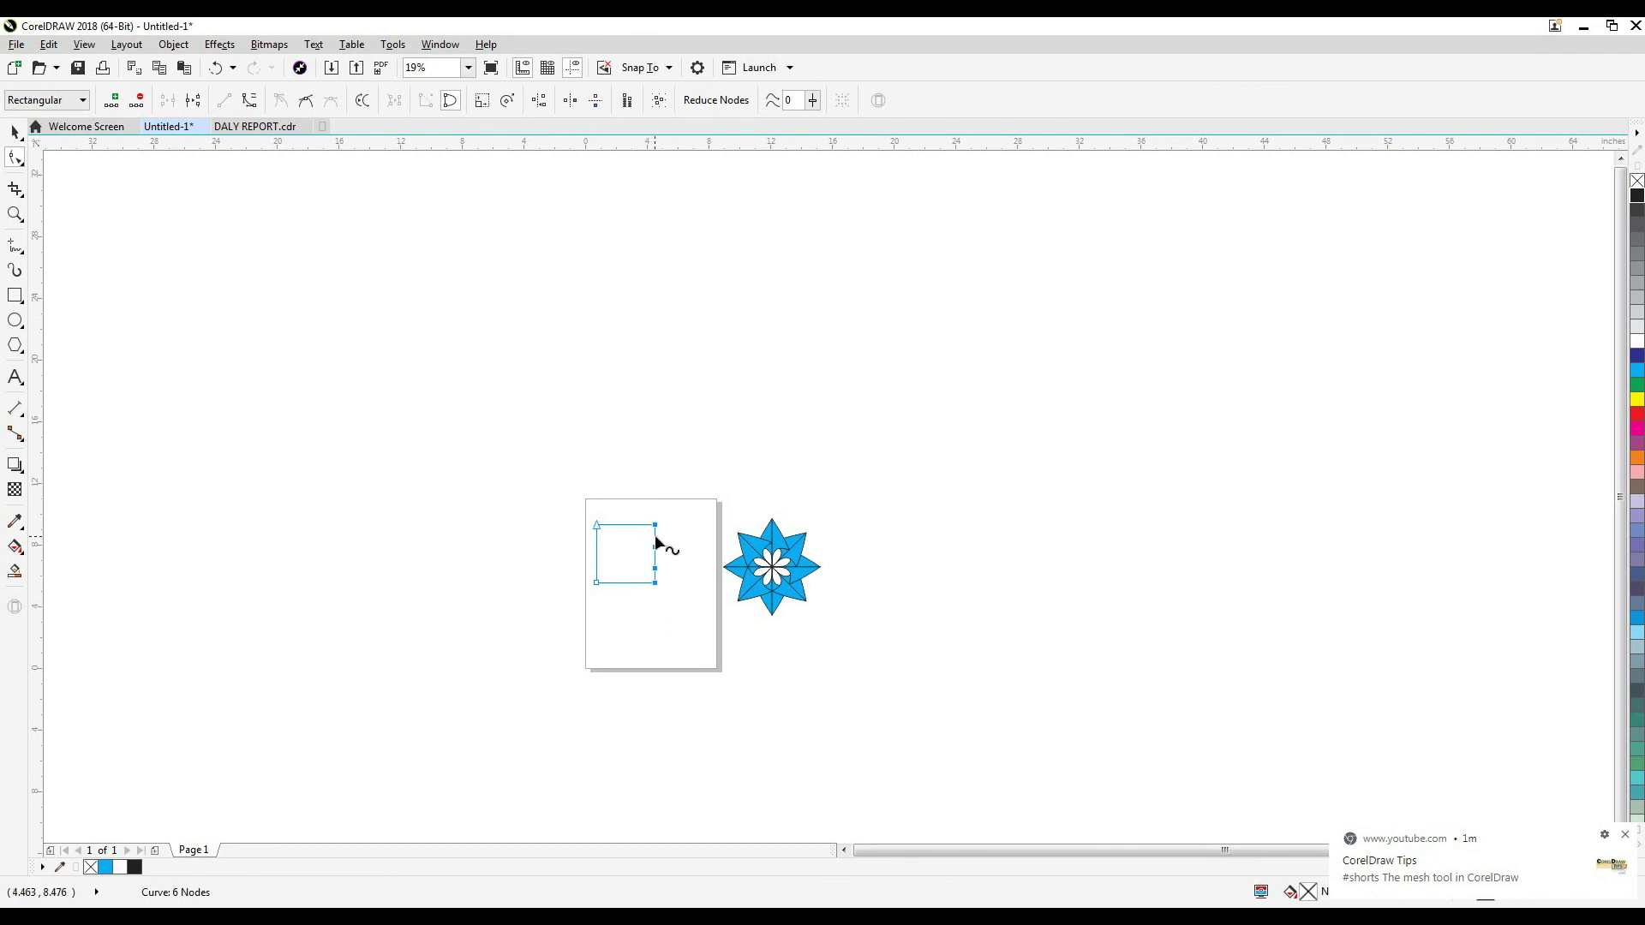
pyautogui.scroll(5, 656, 542)
pyautogui.scroll(-5, 614, 563)
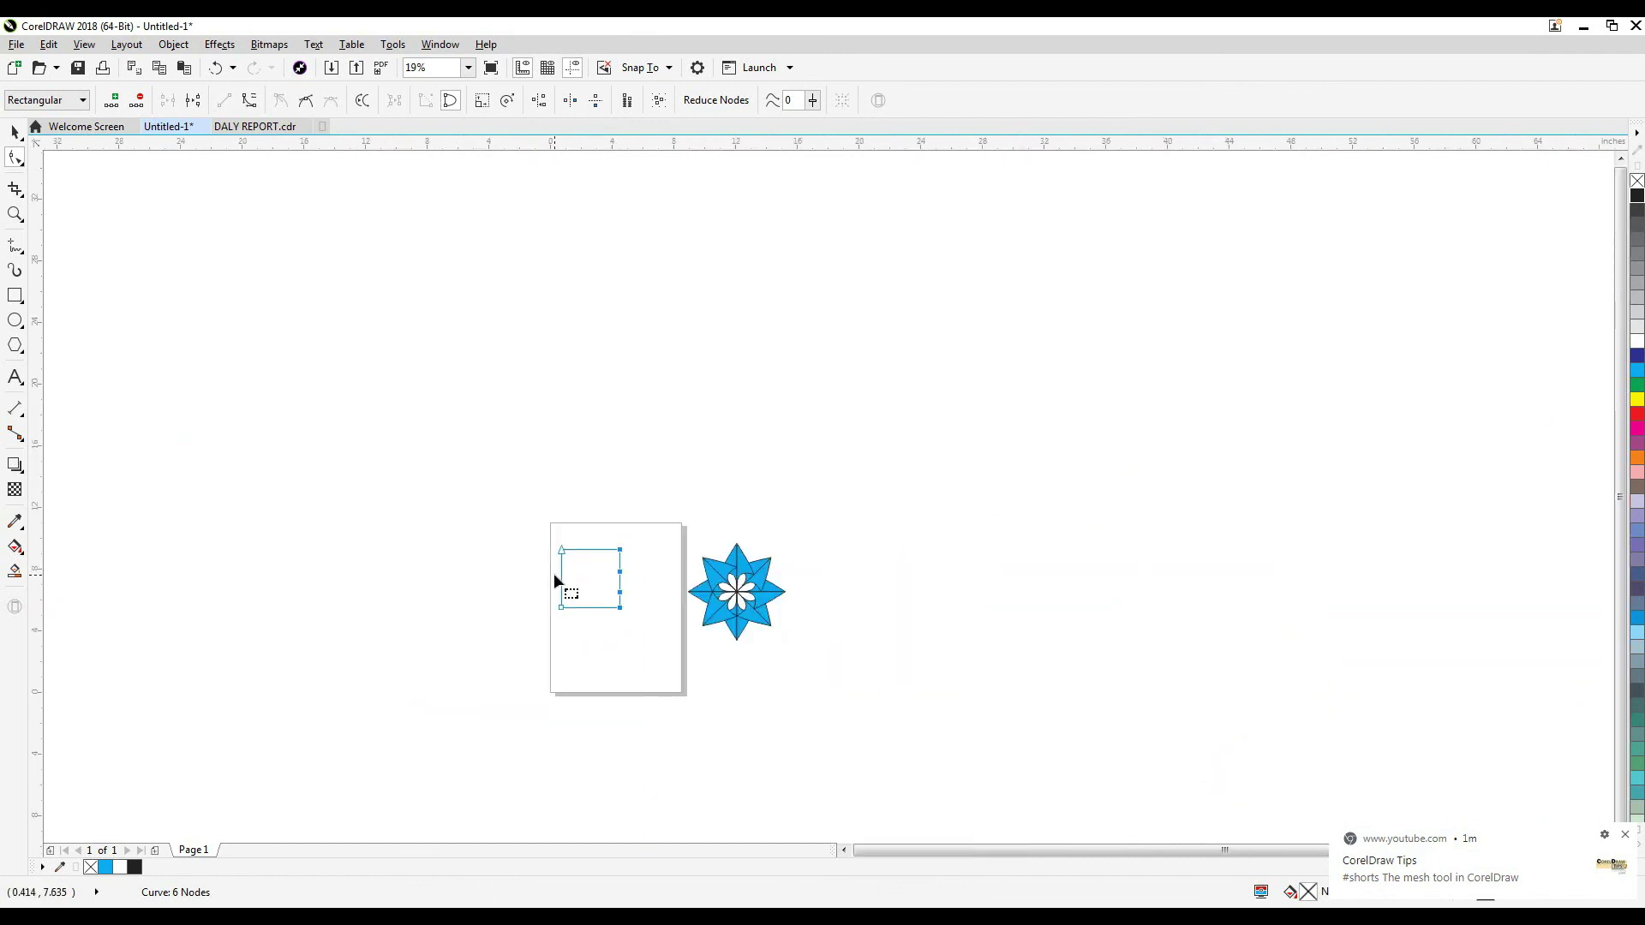
pyautogui.moveTo(551, 549); pyautogui.dragTo(691, 685)
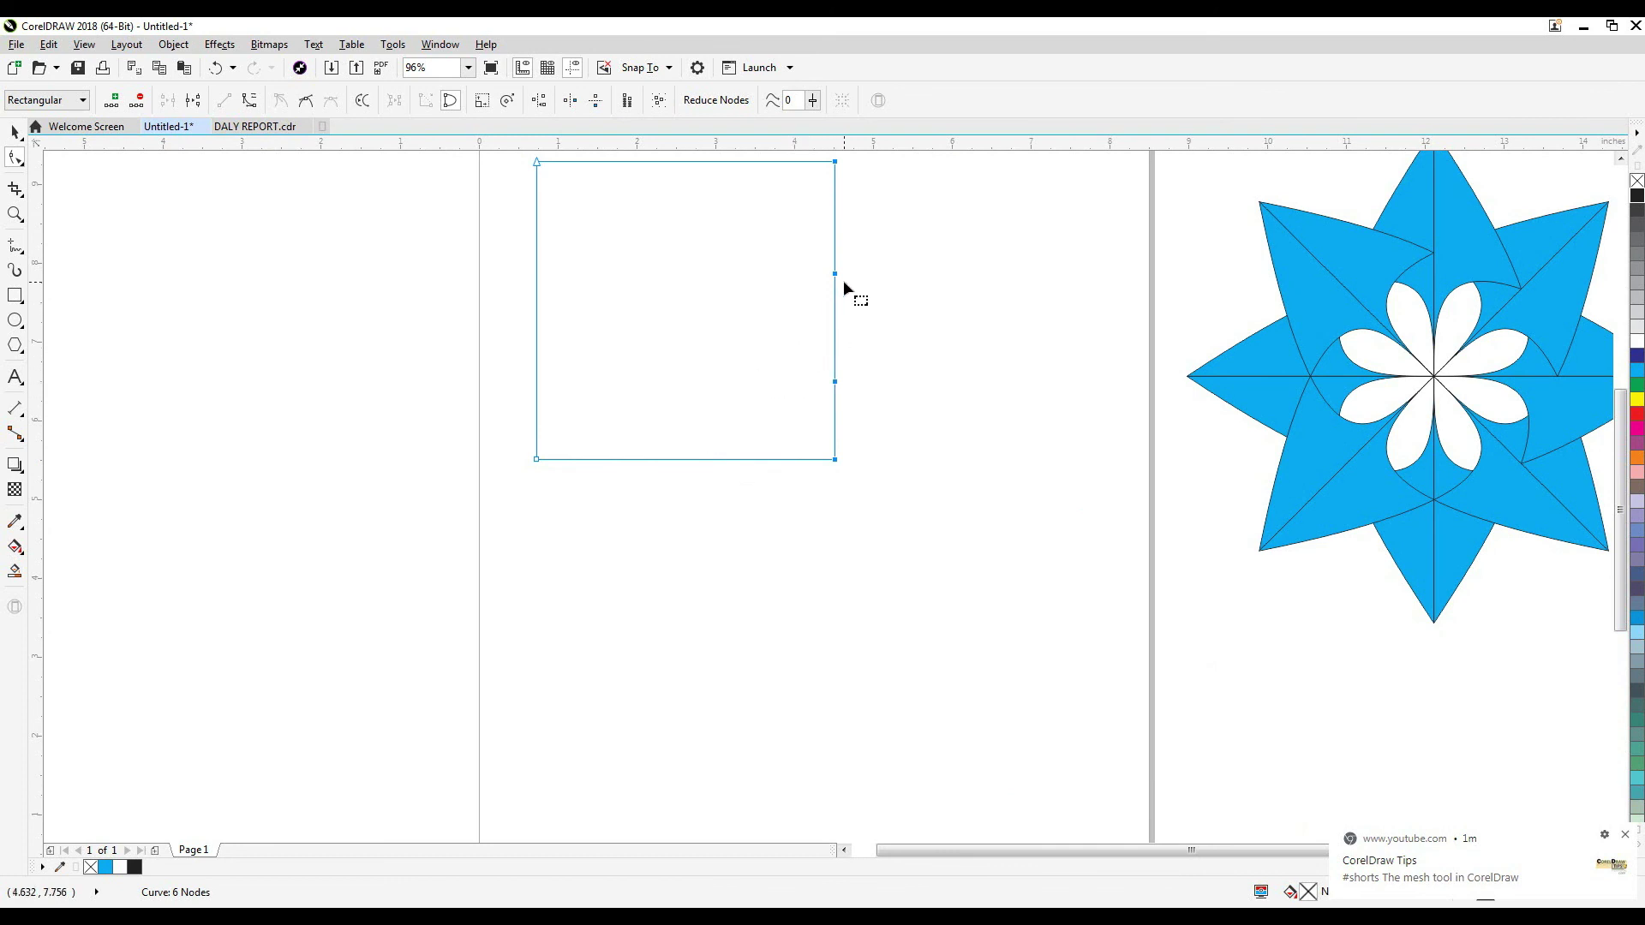
# Undo the vertical alignments and the preceding node edits to return to the square with one extra node on its right side.
pyautogui.hotkey('ctrl', 'z')
pyautogui.hotkey('ctrl', 'z')
pyautogui.hotkey('ctrl', 'z')
pyautogui.hotkey('ctrl', 'z')
# Move the square's top-right corner node down into the interior and add a node on the slanted segment to its right.
pyautogui.scroll(-2, 841, 283)
pyautogui.press('F2')
pyautogui.moveTo(794, 210); pyautogui.dragTo(921, 417)
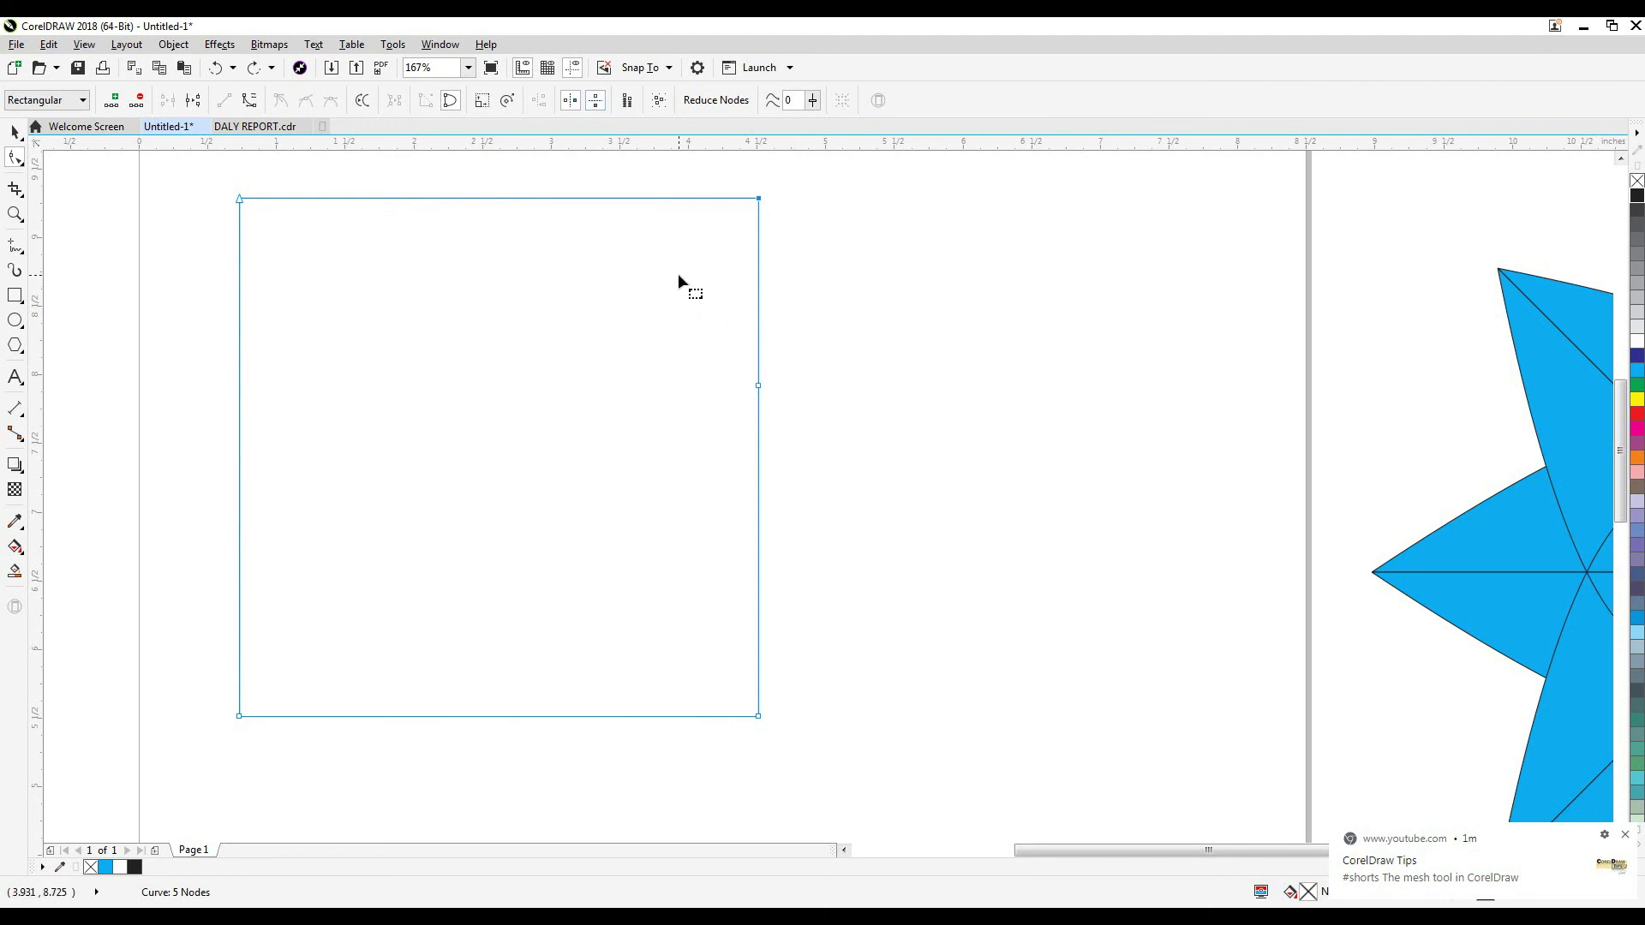
pyautogui.moveTo(757, 204); pyautogui.dragTo(395, 487)
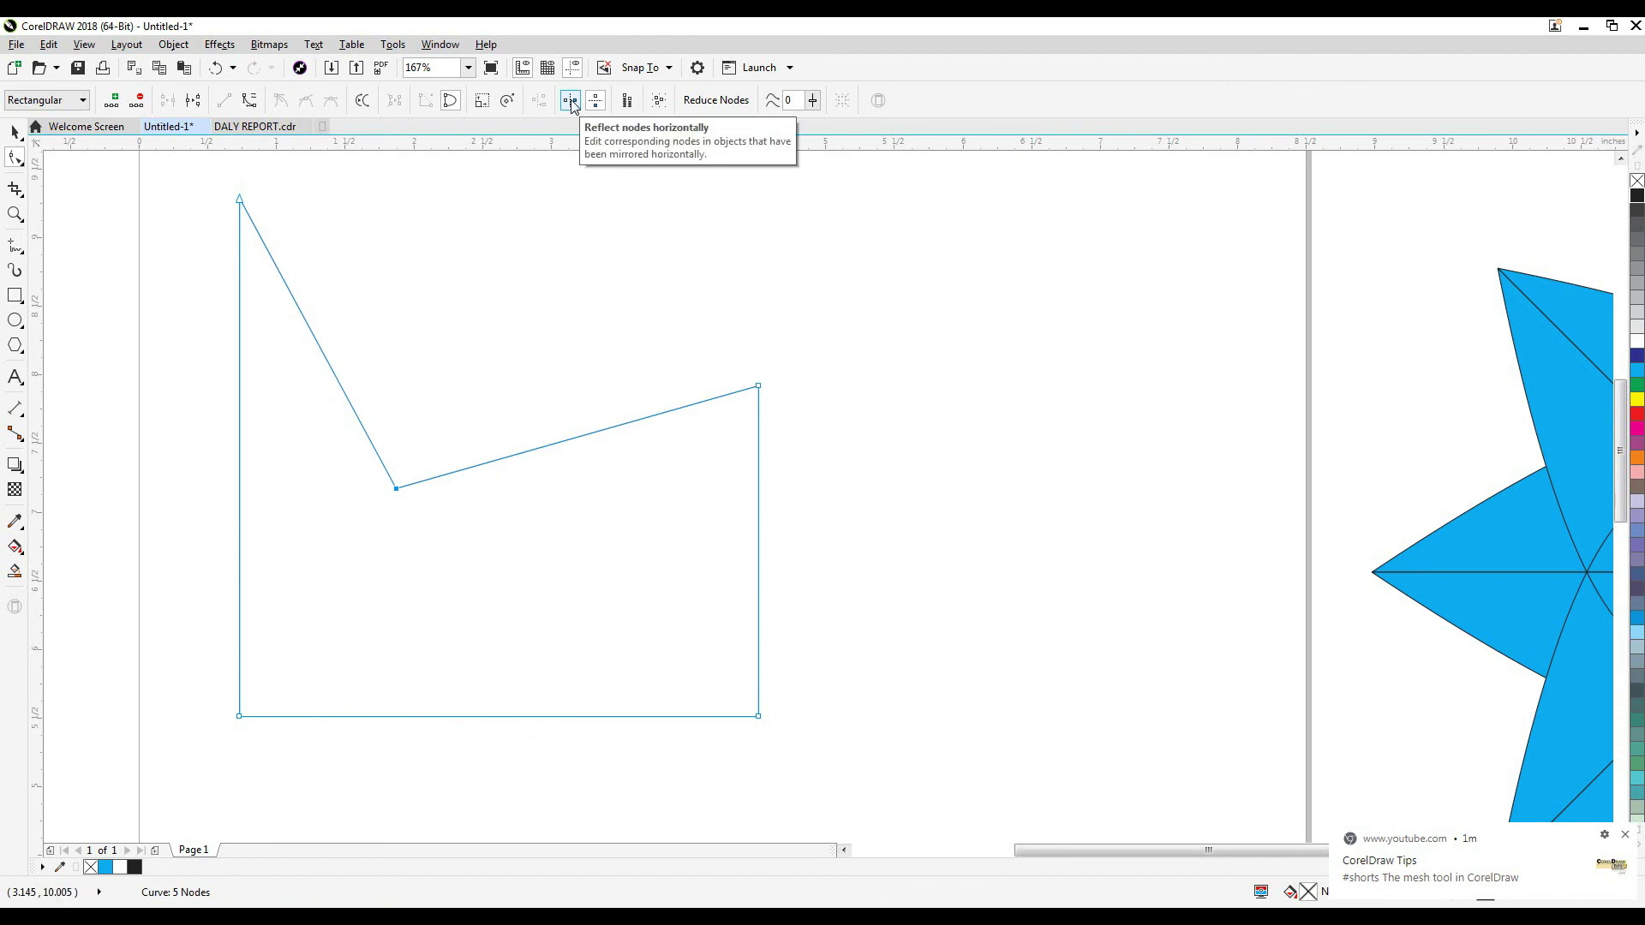
pyautogui.doubleClick(596, 430)
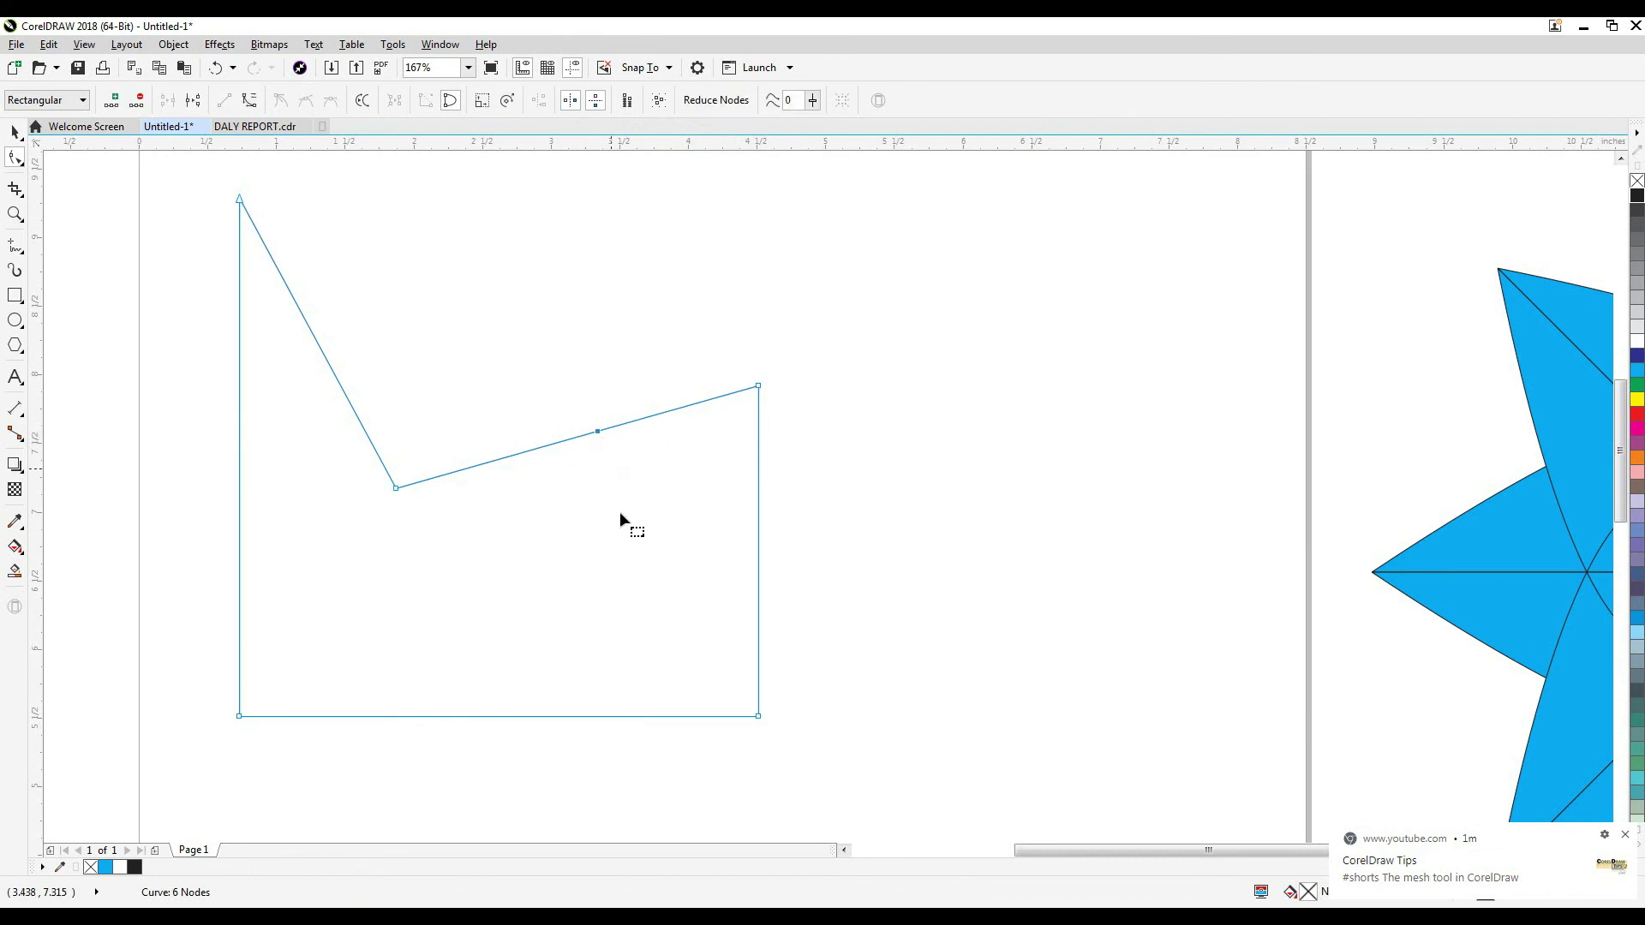
# Turn on Elastic Mode, try pulling the new node on the slanted segment upward, and undo that move.
pyautogui.click(631, 106)
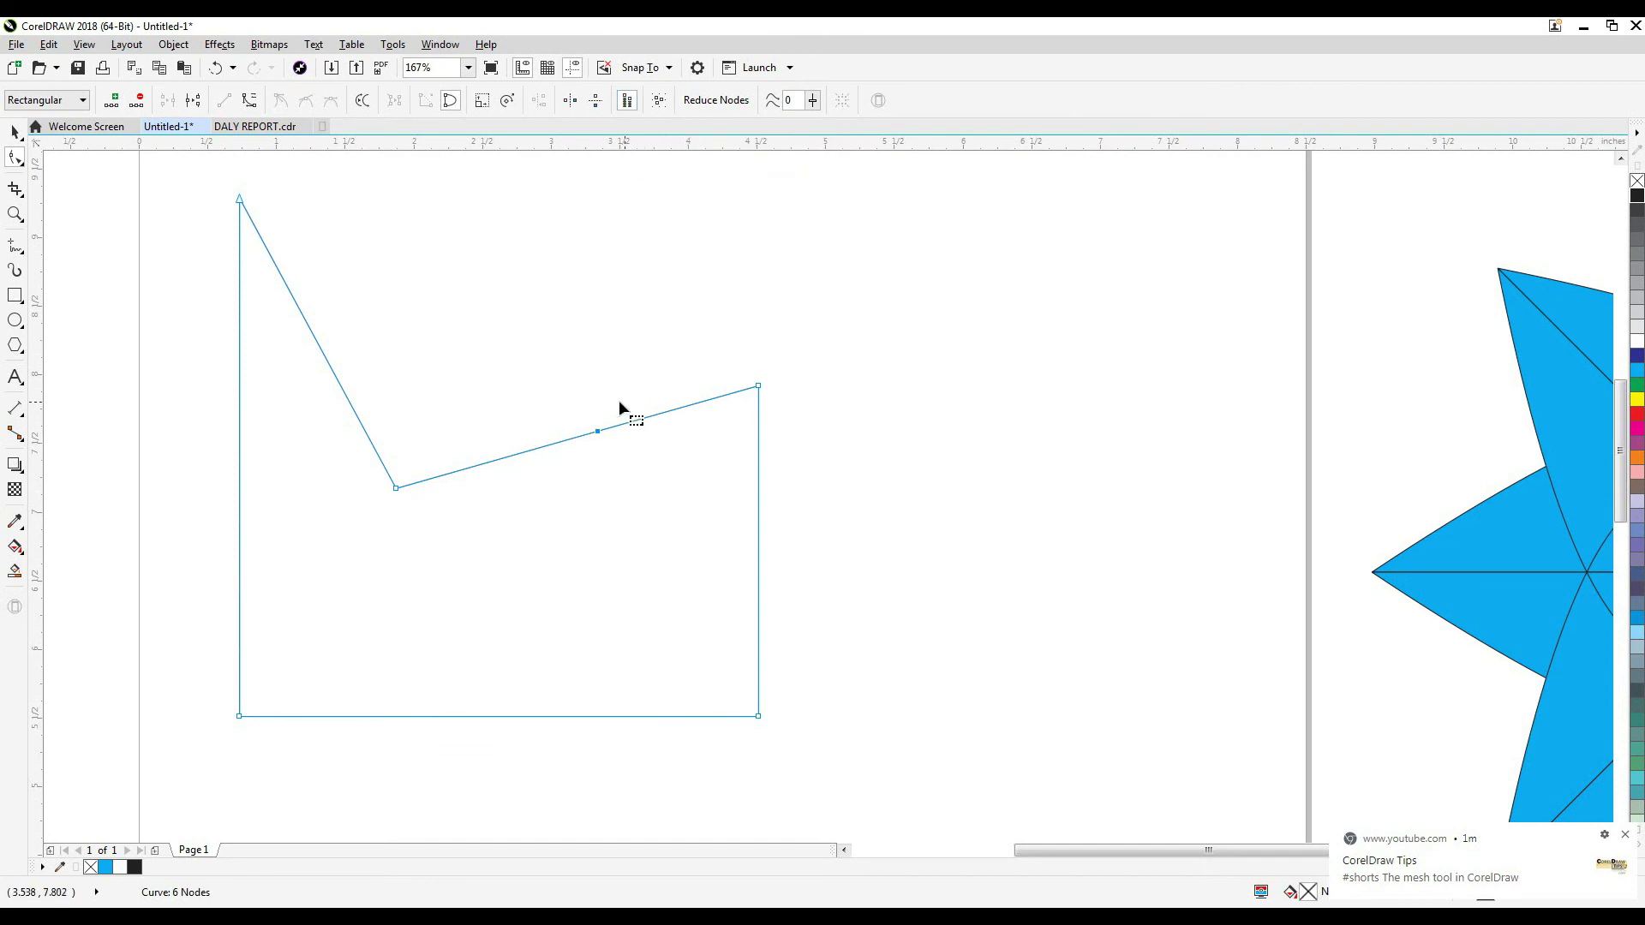
pyautogui.moveTo(597, 433); pyautogui.dragTo(655, 259)
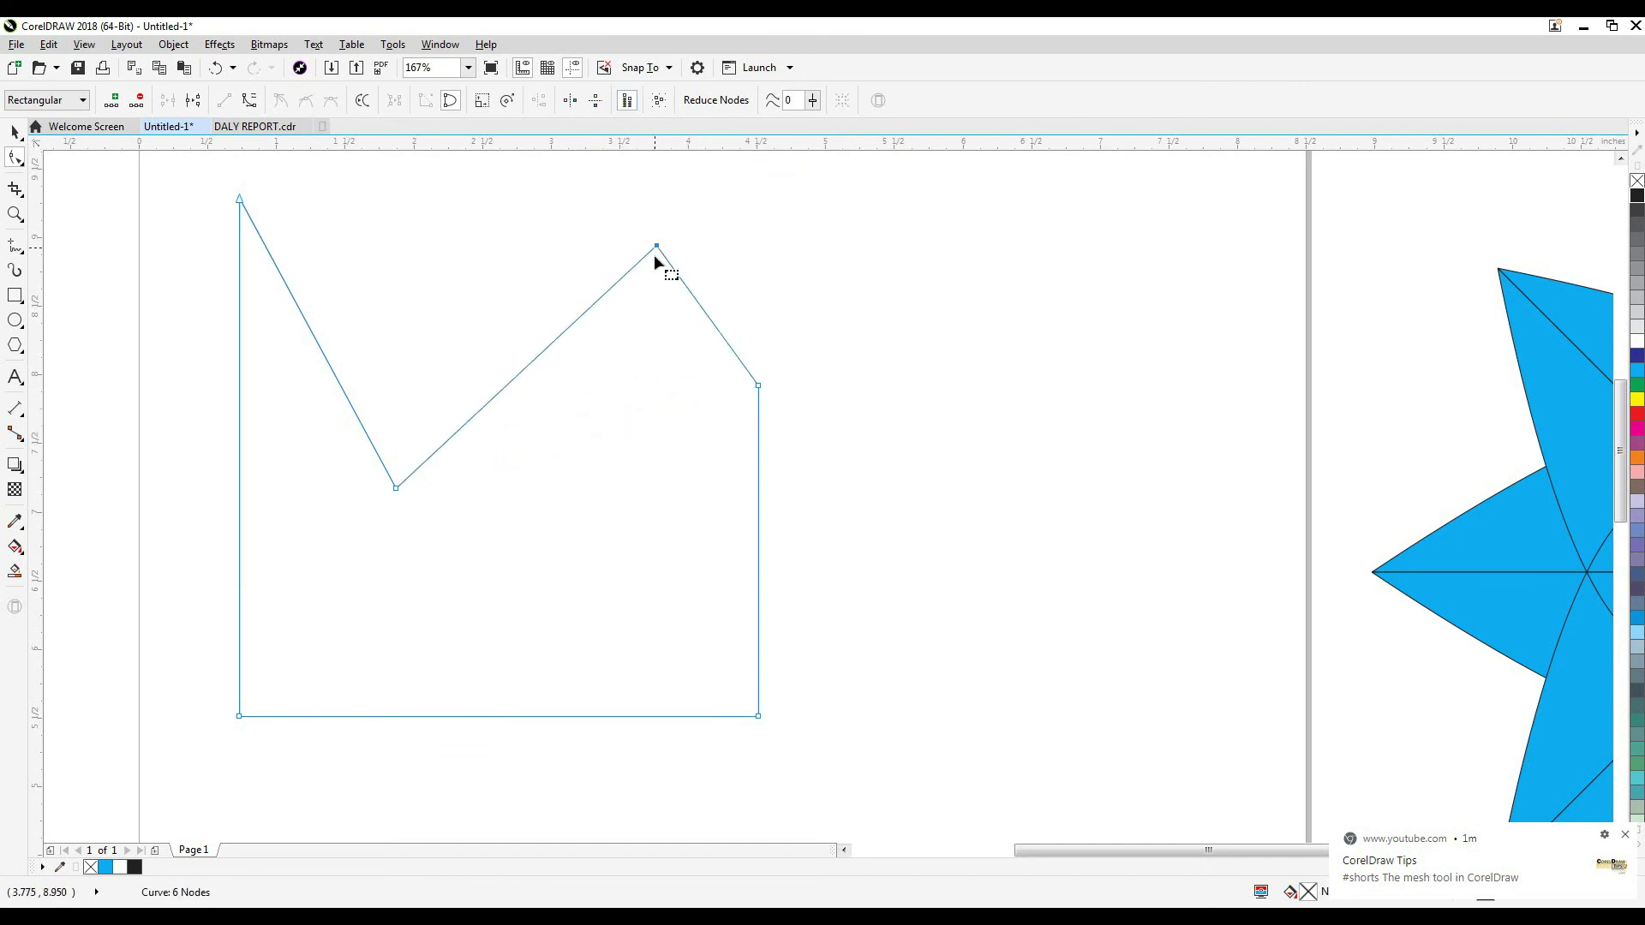
pyautogui.hotkey('ctrl', 'z')
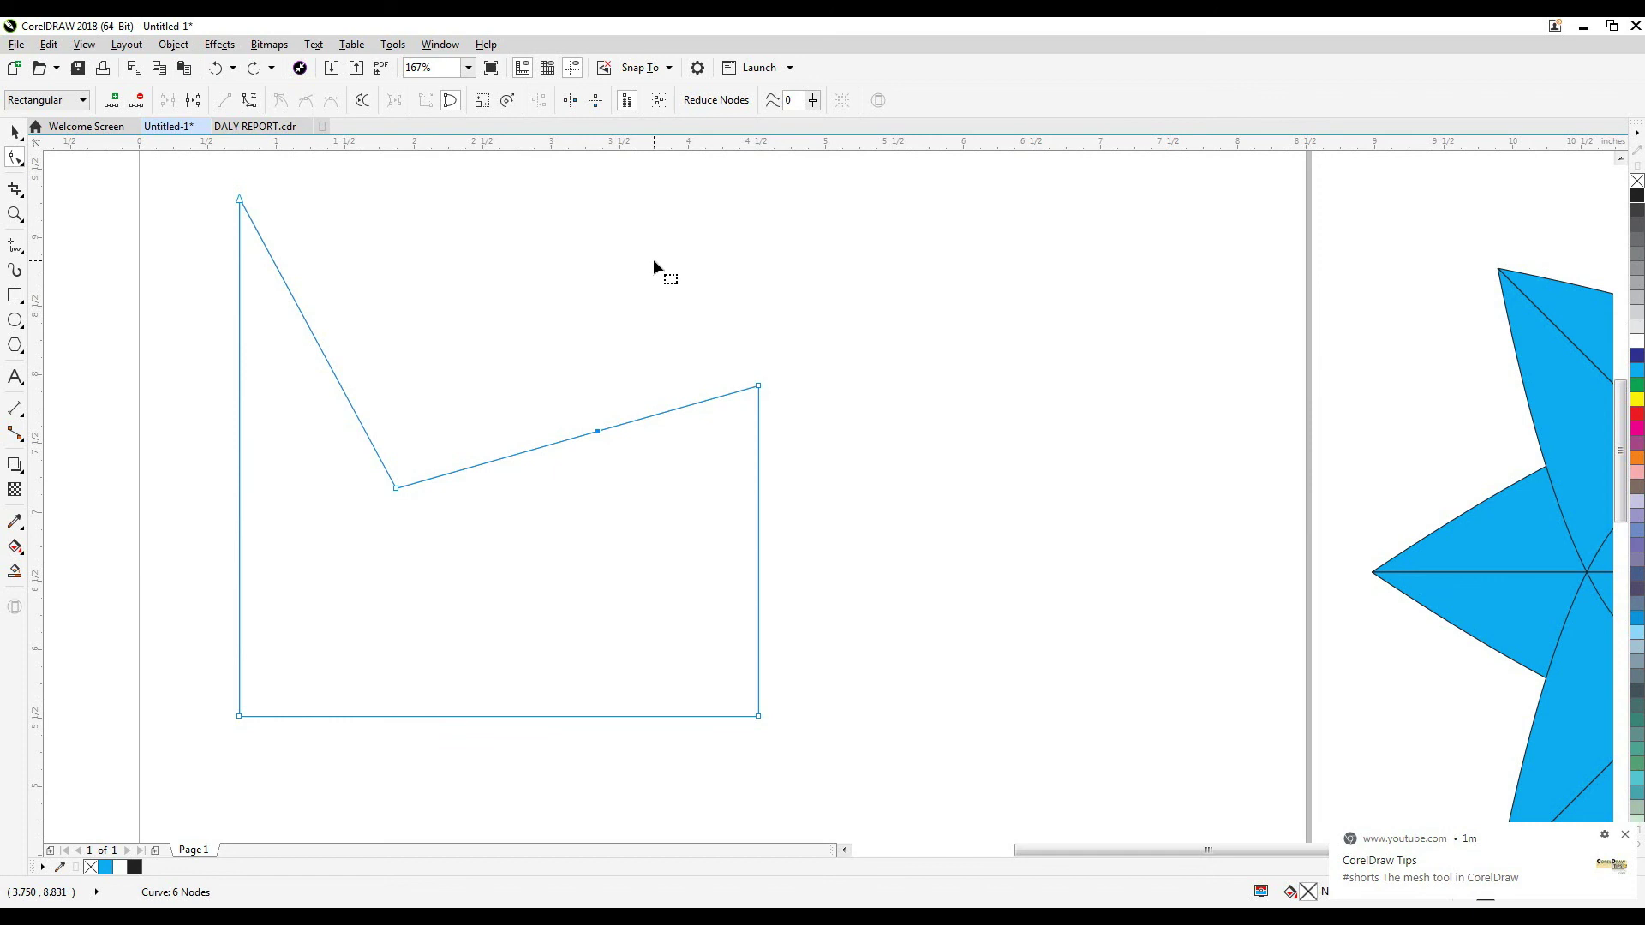
pyautogui.press('F4')
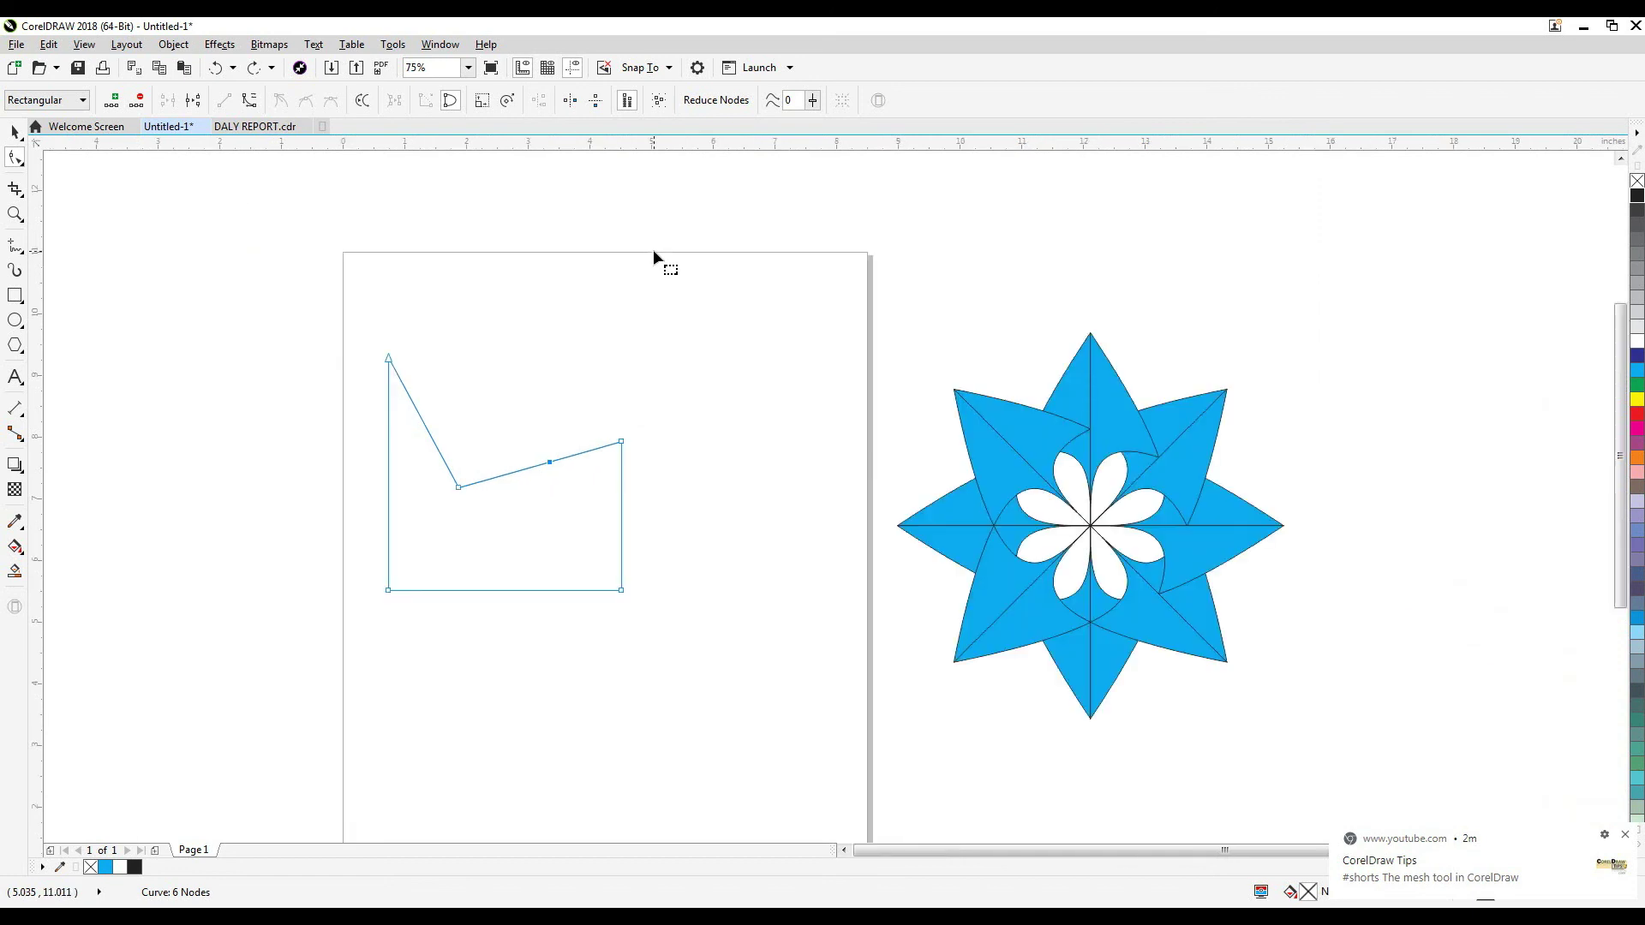